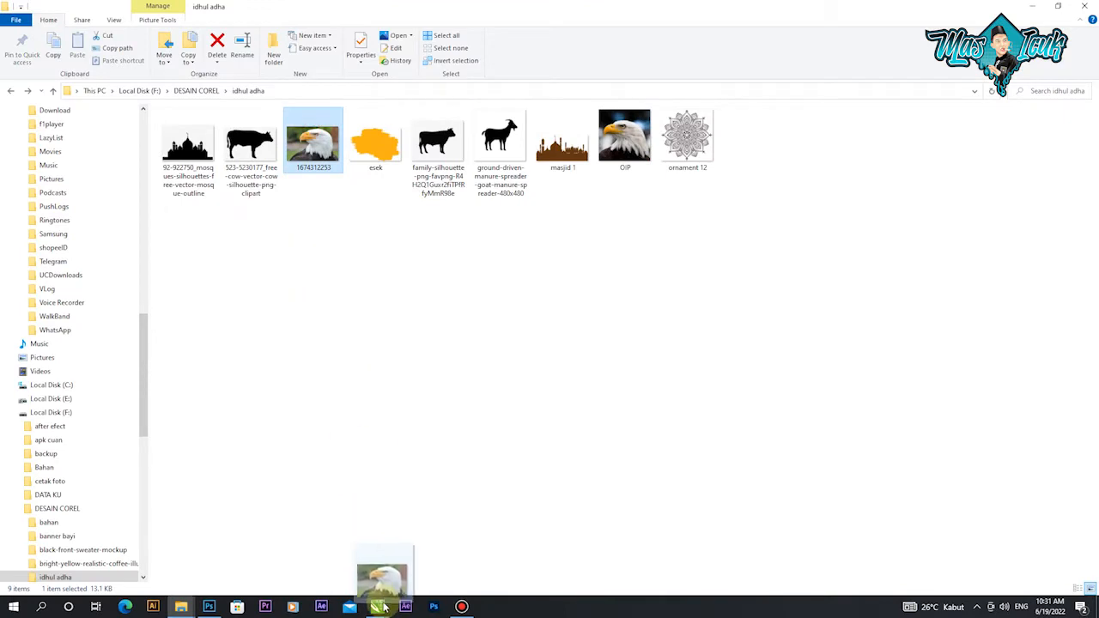
# Step: Enlarge the imported eagle photo to about 206 mm wide across the page and lock it in place
pyautogui.moveTo(478, 265); pyautogui.dragTo(488, 225)
pyautogui.moveTo(577, 334); pyautogui.dragTo(585, 340)
pyautogui.rightClick(505, 250)
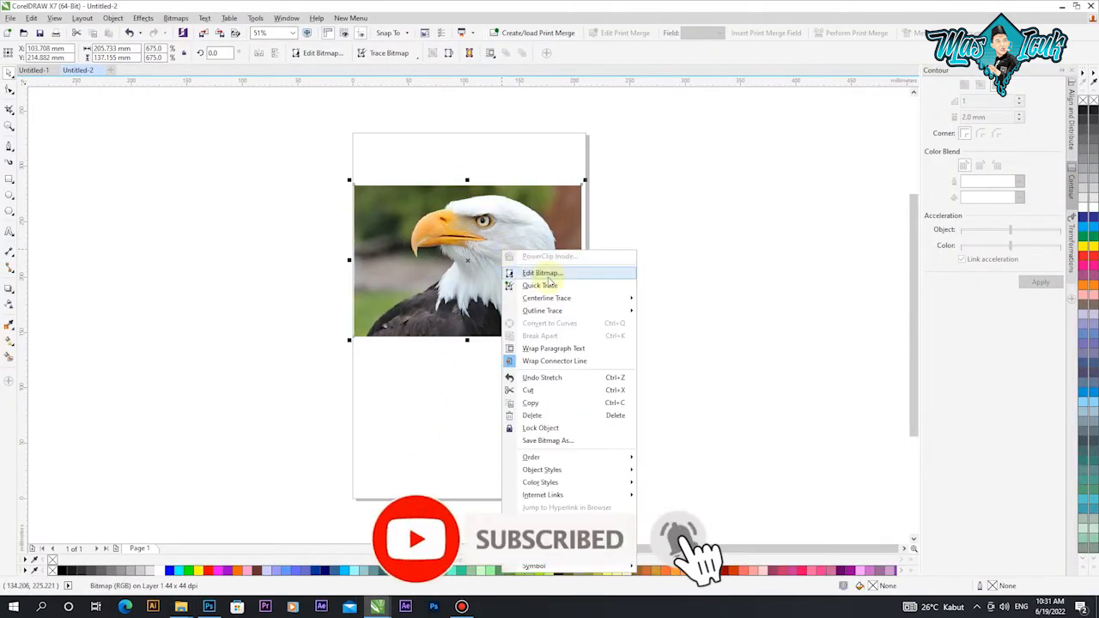
pyautogui.click(545, 427)
pyautogui.click(645, 342)
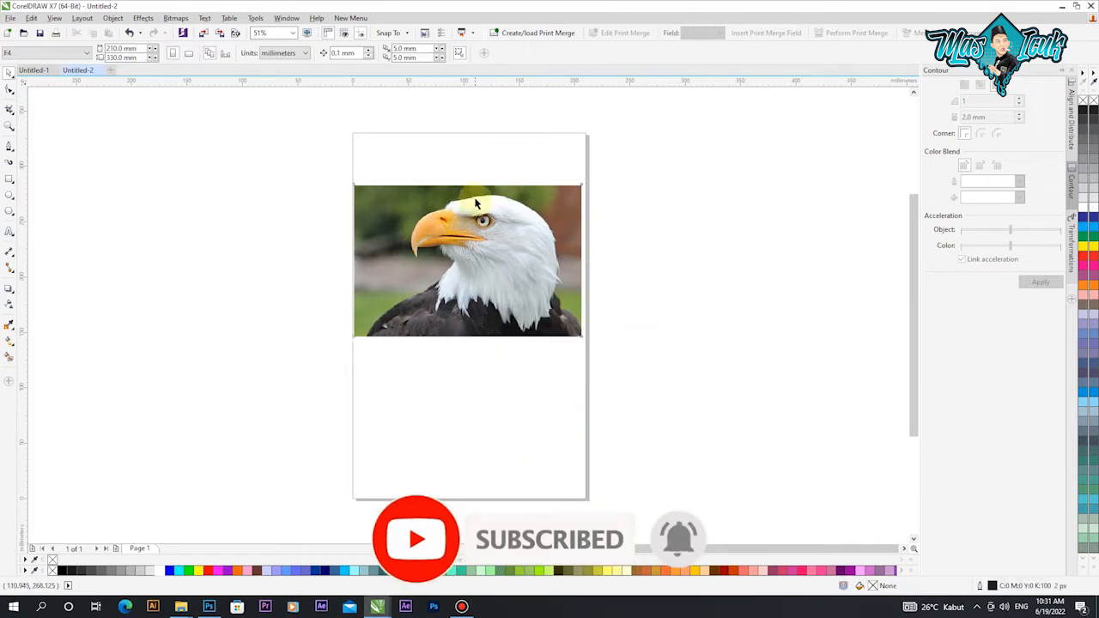
# Step: Trace the upper edge of the eagle's eye with the Pen tool, from the front corner to a pointed rear corner
pyautogui.scroll(1, 476, 202)
pyautogui.click(8, 147)
pyautogui.scroll(1, 515, 225)
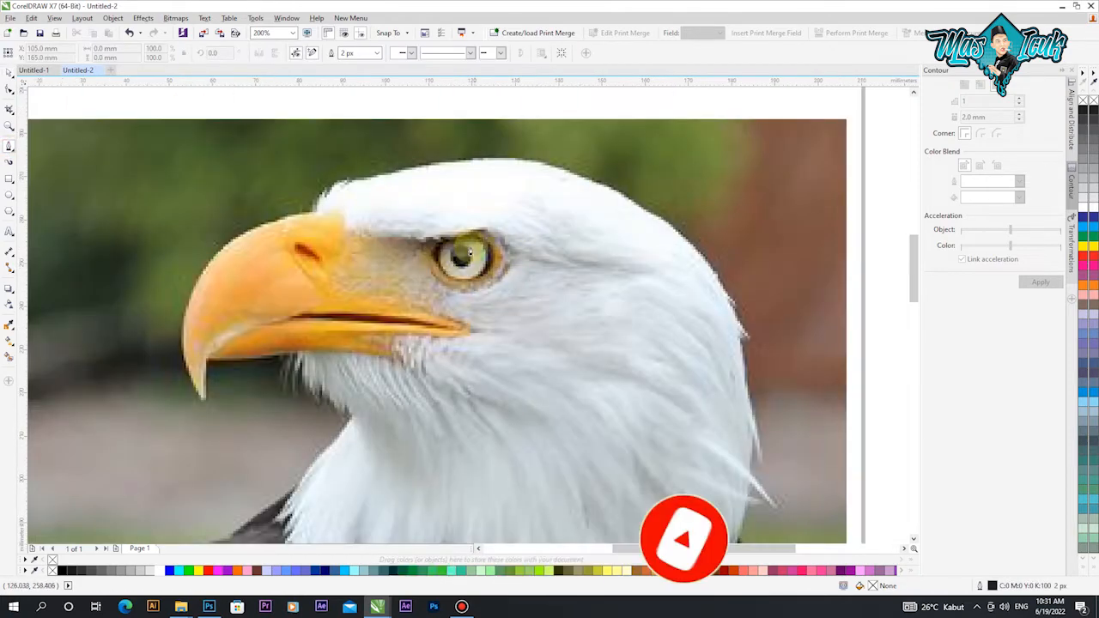
pyautogui.click(387, 235)
pyautogui.scroll(1, 459, 232)
pyautogui.click(423, 245)
pyautogui.moveTo(467, 237); pyautogui.dragTo(471, 234)
pyautogui.moveTo(556, 257)
pyautogui.mouseDown()
pyautogui.moveTo(605, 300)
pyautogui.moveTo(541, 330)
pyautogui.mouseUp()
pyautogui.click(651, 291)
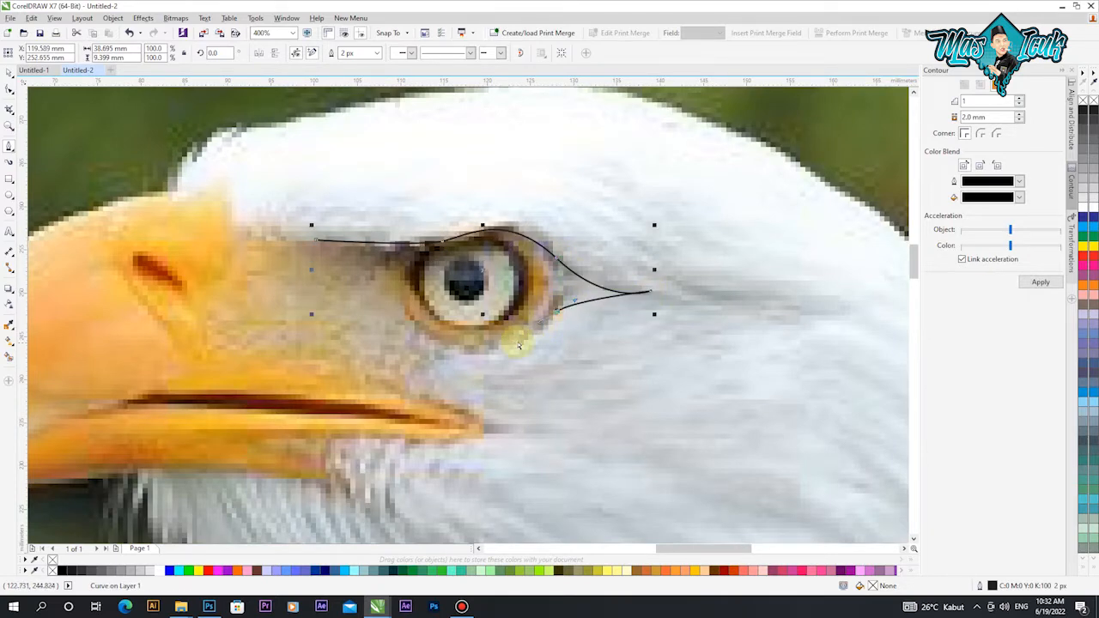
# Step: Trace the lower edge of the eye back to the front corner, closing an outline about 39 mm by 14 mm
pyautogui.scroll(1, 647, 303)
pyautogui.moveTo(557, 302); pyautogui.dragTo(481, 300)
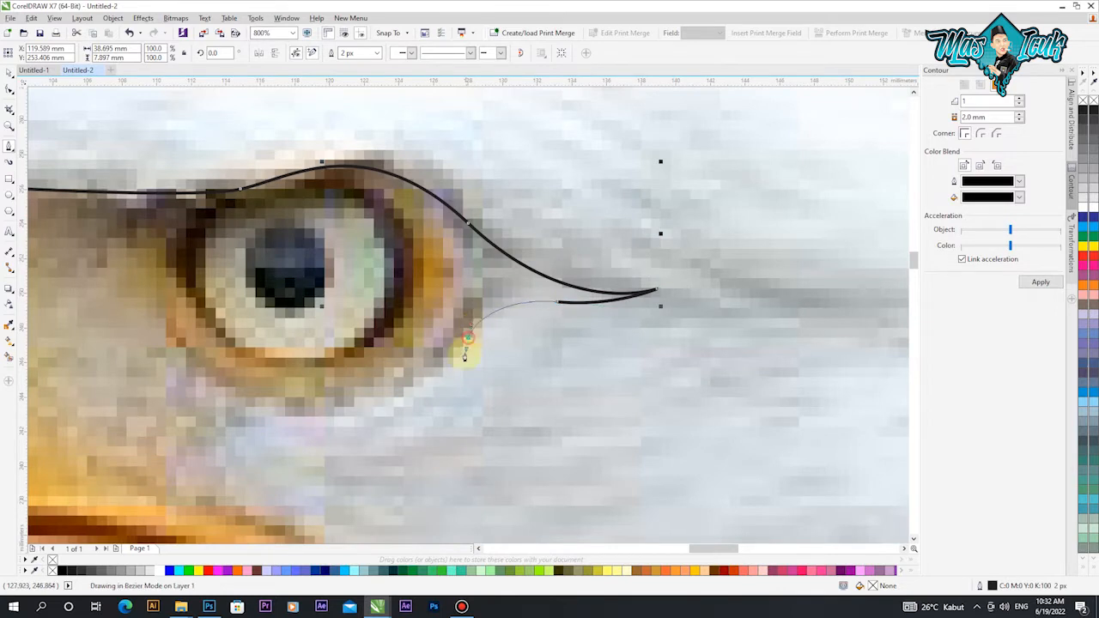
pyautogui.click(468, 335)
pyautogui.scroll(-1, 515, 315)
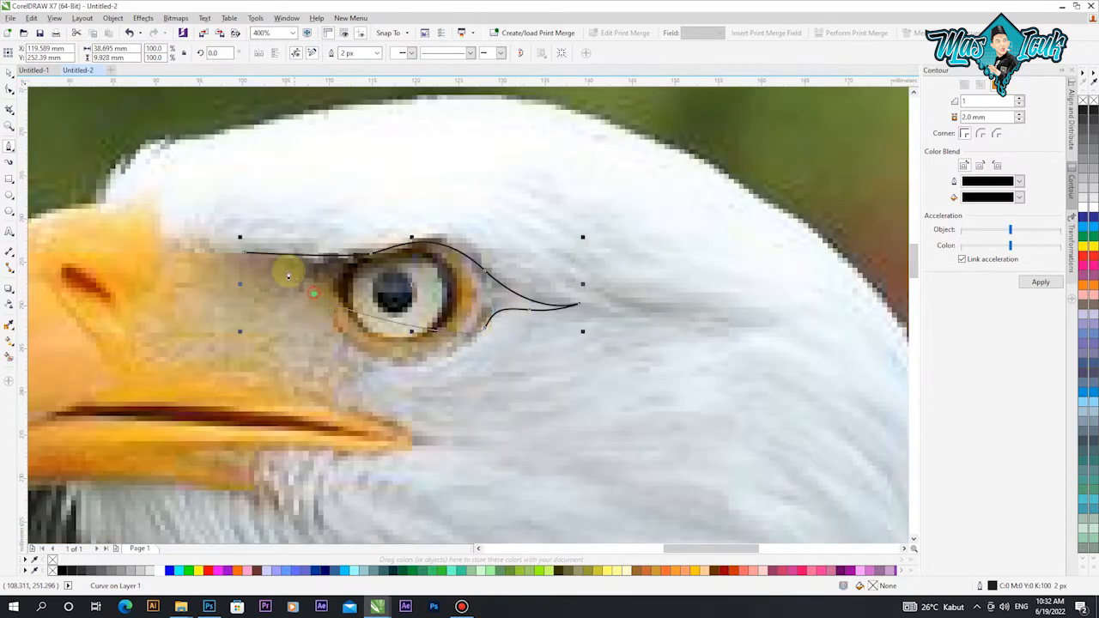
pyautogui.moveTo(259, 181); pyautogui.dragTo(259, 182)
pyautogui.moveTo(246, 252); pyautogui.dragTo(319, 269)
pyautogui.scroll(-1, 408, 321)
pyautogui.scroll(1, 455, 288)
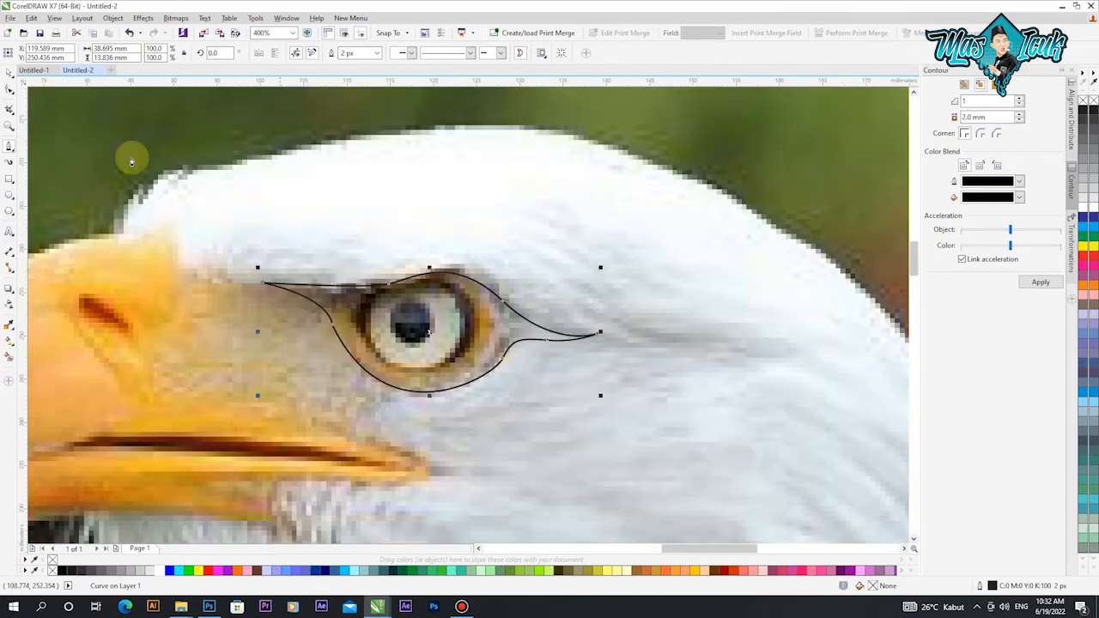
# Step: Adjust the nodes and curves of the eye outline so it follows the eye smoothly
pyautogui.press('F10')
pyautogui.click(329, 325)
pyautogui.moveTo(395, 438); pyautogui.dragTo(387, 432)
pyautogui.moveTo(387, 288); pyautogui.dragTo(469, 252)
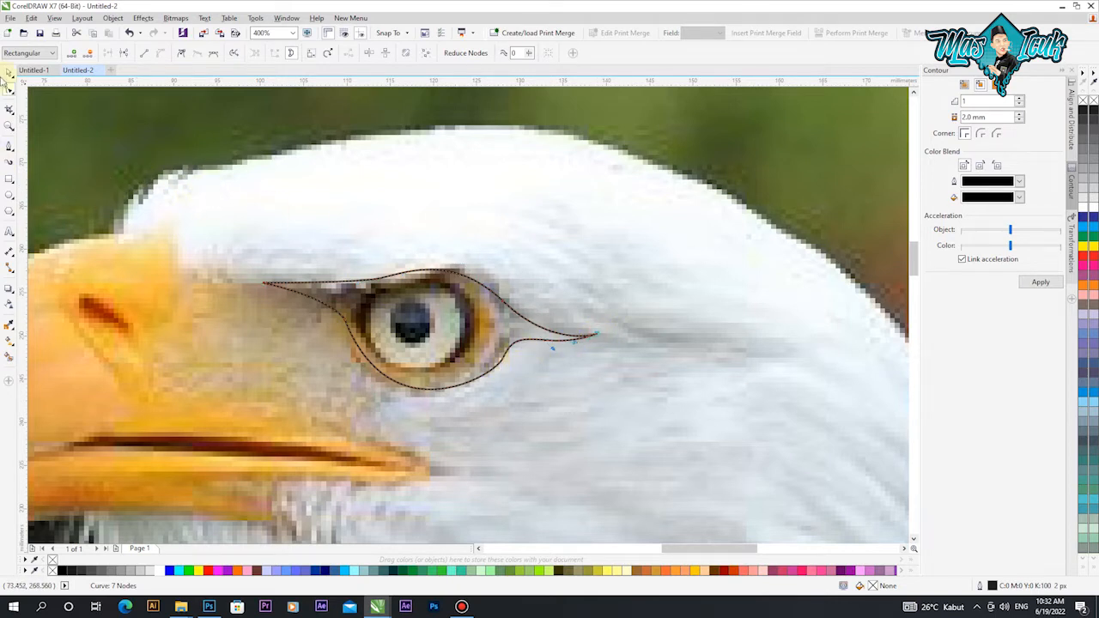
# Step: Fill the eye outline with black and set its uniform transparency to 44
pyautogui.click(8, 74)
pyautogui.click(61, 571)
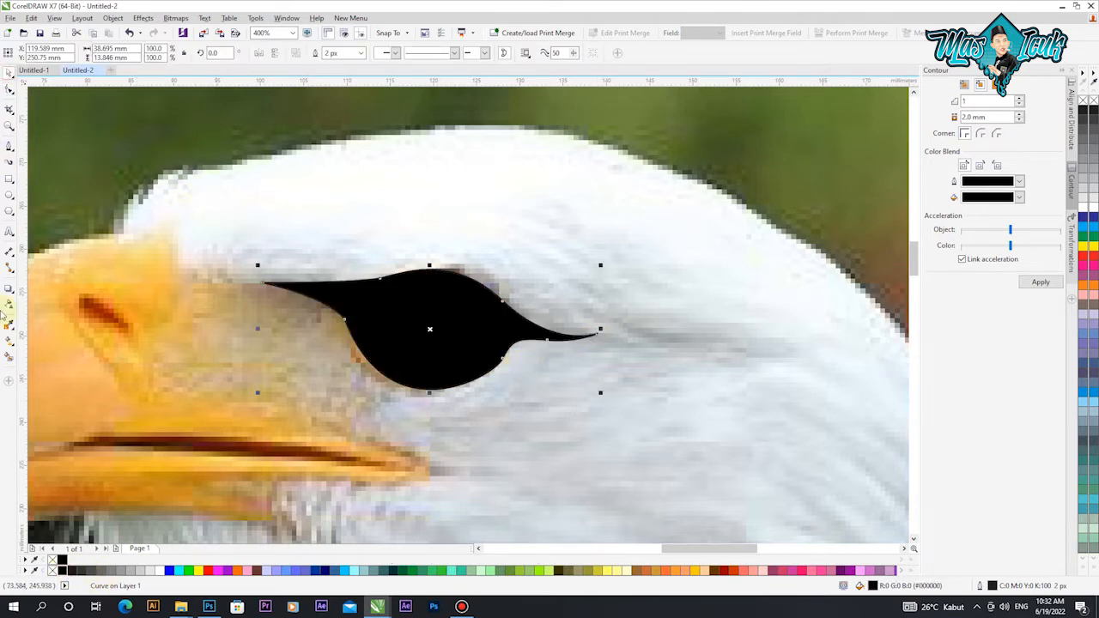
pyautogui.click(9, 304)
pyautogui.click(415, 409)
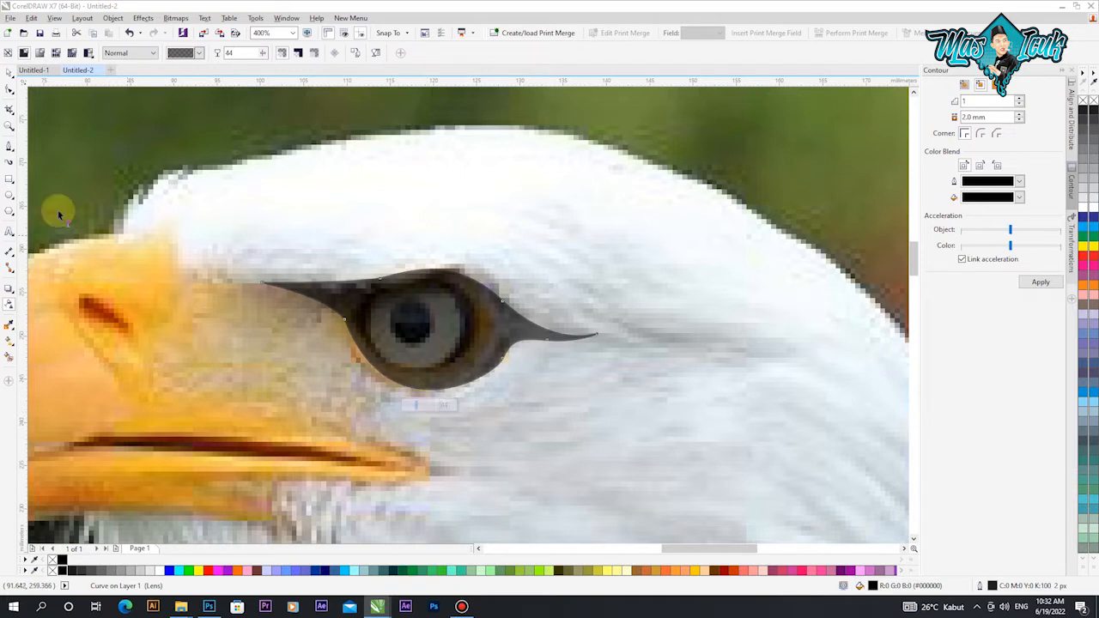
# Step: Draw a closed iris shape about 13.8 mm by 10.6 mm inside the eye with the Pen tool
pyautogui.click(12, 150)
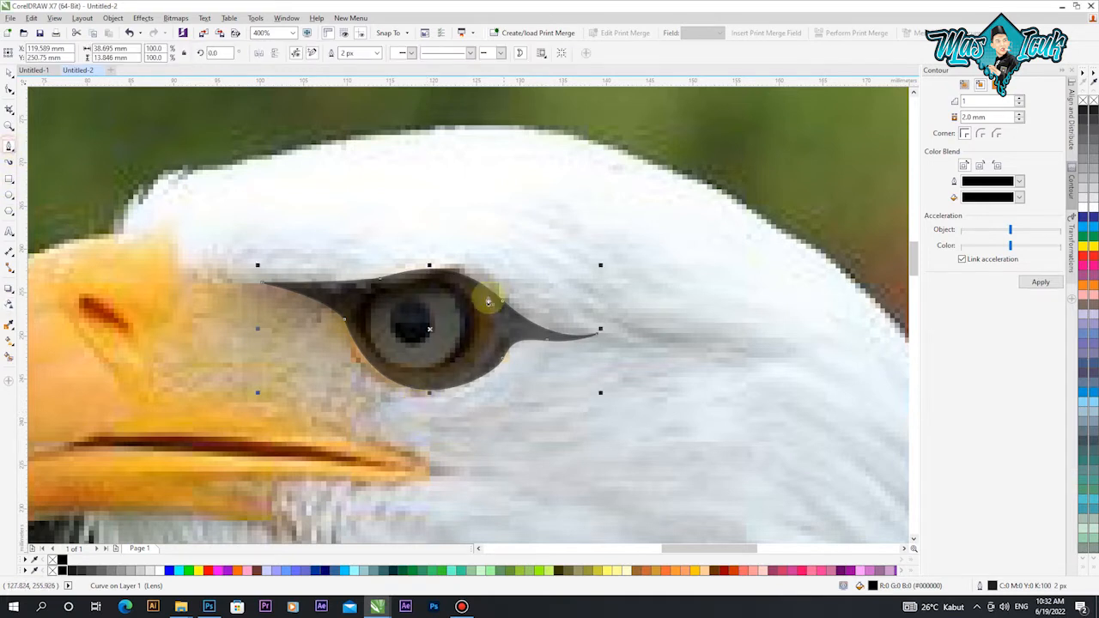
pyautogui.click(352, 295)
pyautogui.click(438, 285)
pyautogui.moveTo(459, 358); pyautogui.dragTo(416, 383)
pyautogui.moveTo(352, 294); pyautogui.dragTo(369, 382)
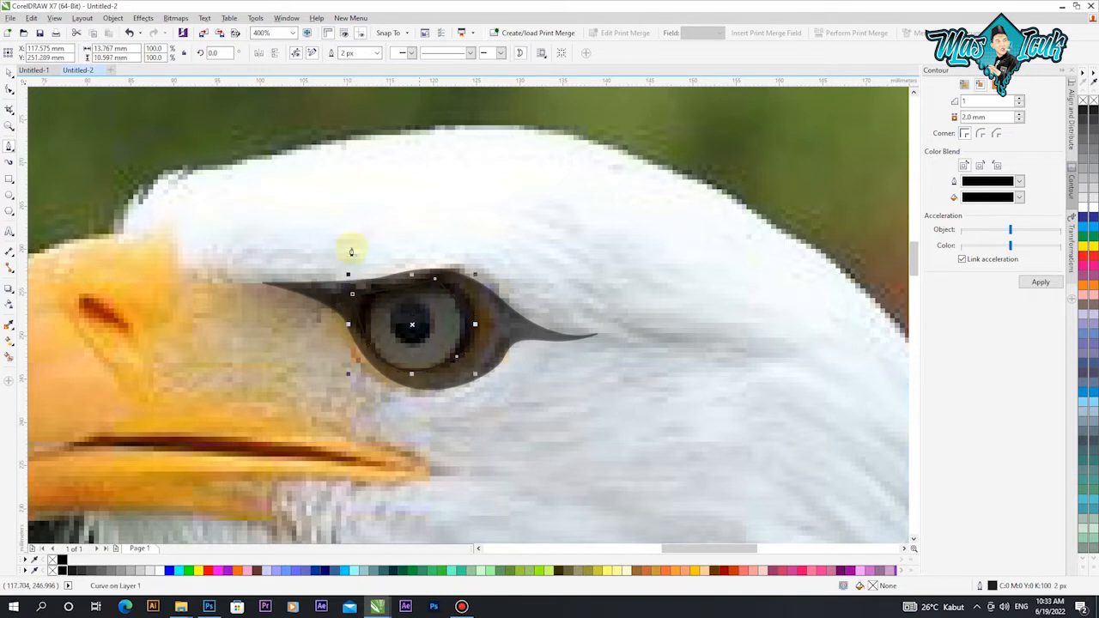
pyautogui.click(8, 89)
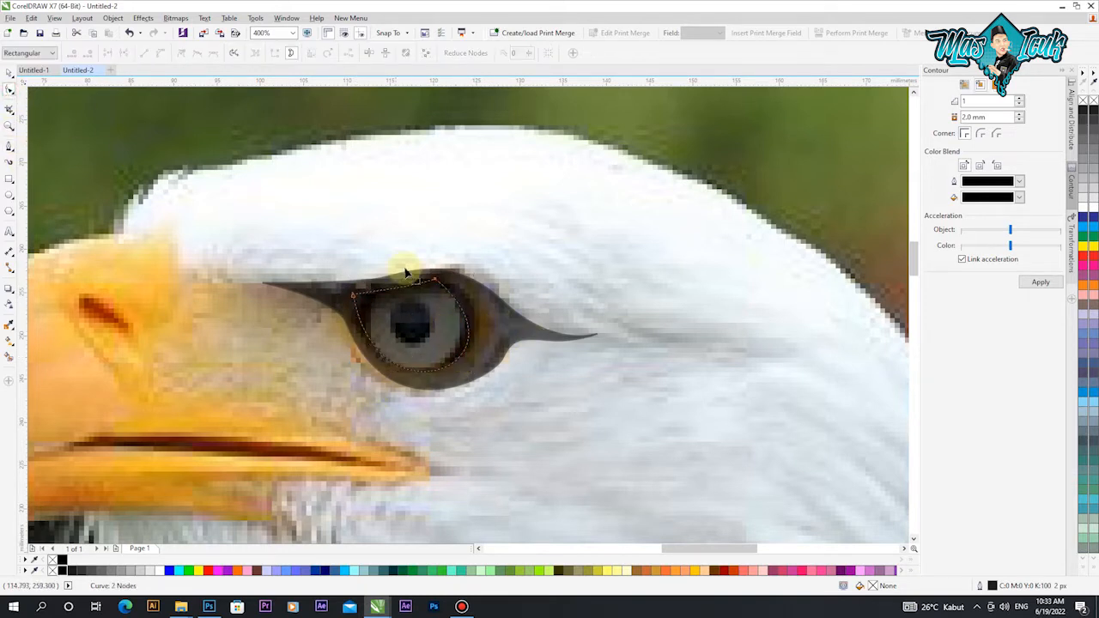
# Step: Draw a black pupil circle about 4.6 mm in diameter and fill the iris shape with light grey (#CCCCCC)
pyautogui.click(9, 195)
pyautogui.moveTo(395, 300); pyautogui.dragTo(442, 347)
pyautogui.click(418, 325)
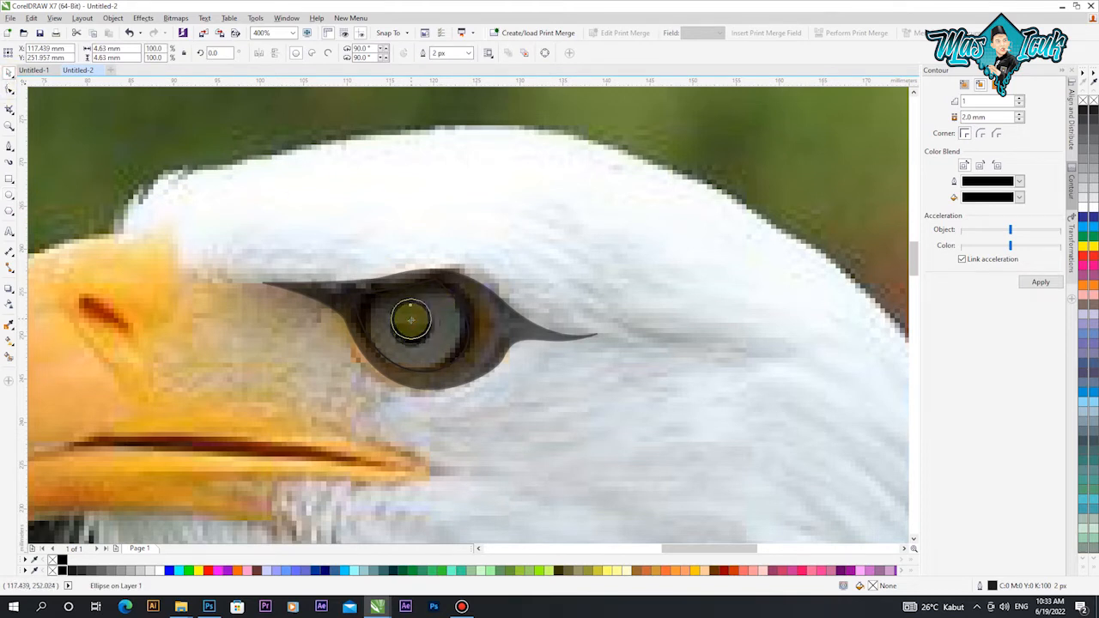
pyautogui.click(441, 360)
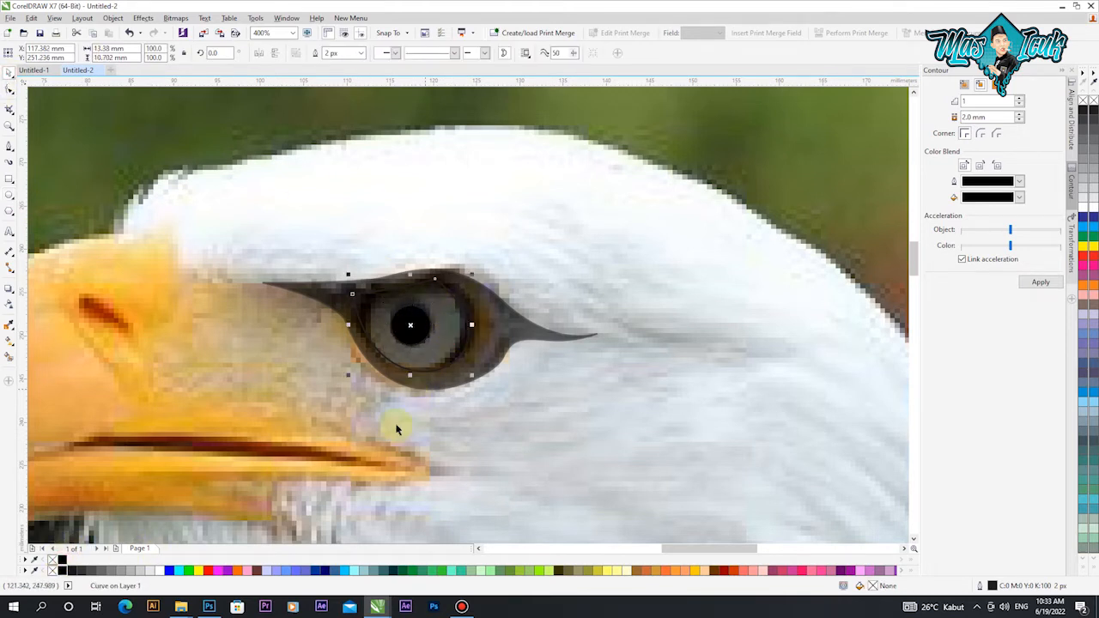
pyautogui.click(140, 571)
# Step: Set the transparency of the black eye shape to 0
pyautogui.click(494, 335)
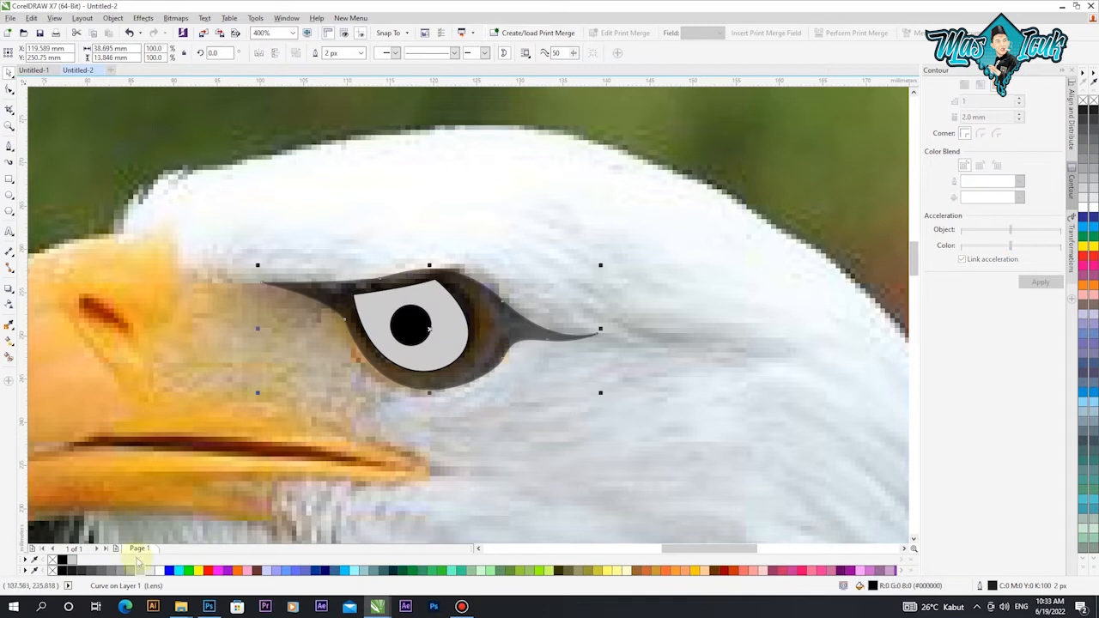
pyautogui.click(9, 303)
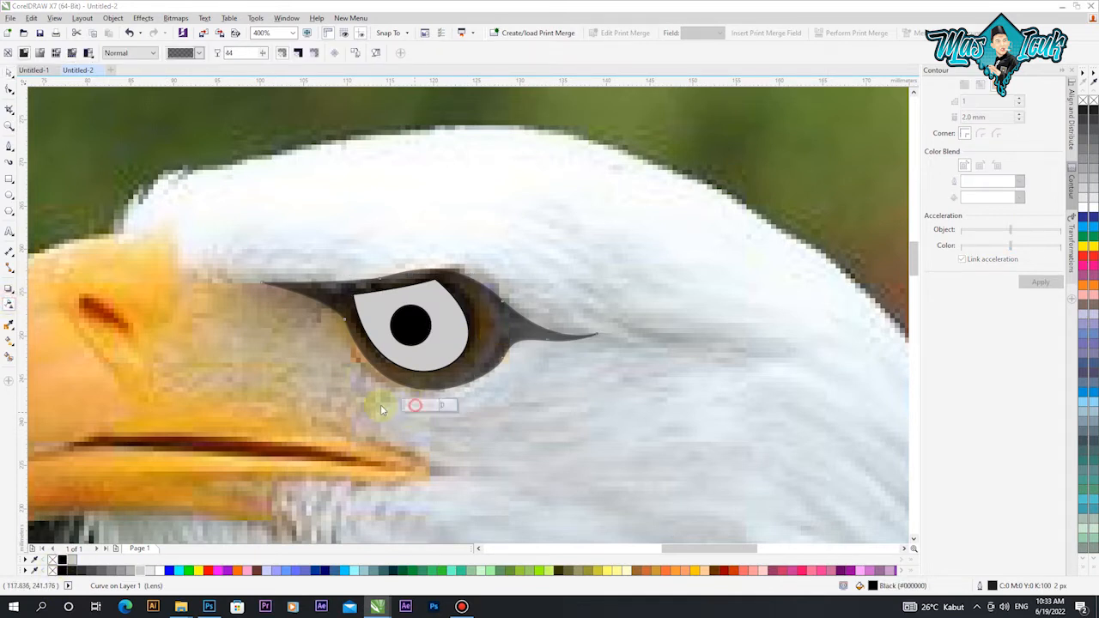
pyautogui.moveTo(416, 405); pyautogui.dragTo(380, 406)
pyautogui.click(10, 74)
pyautogui.click(417, 312)
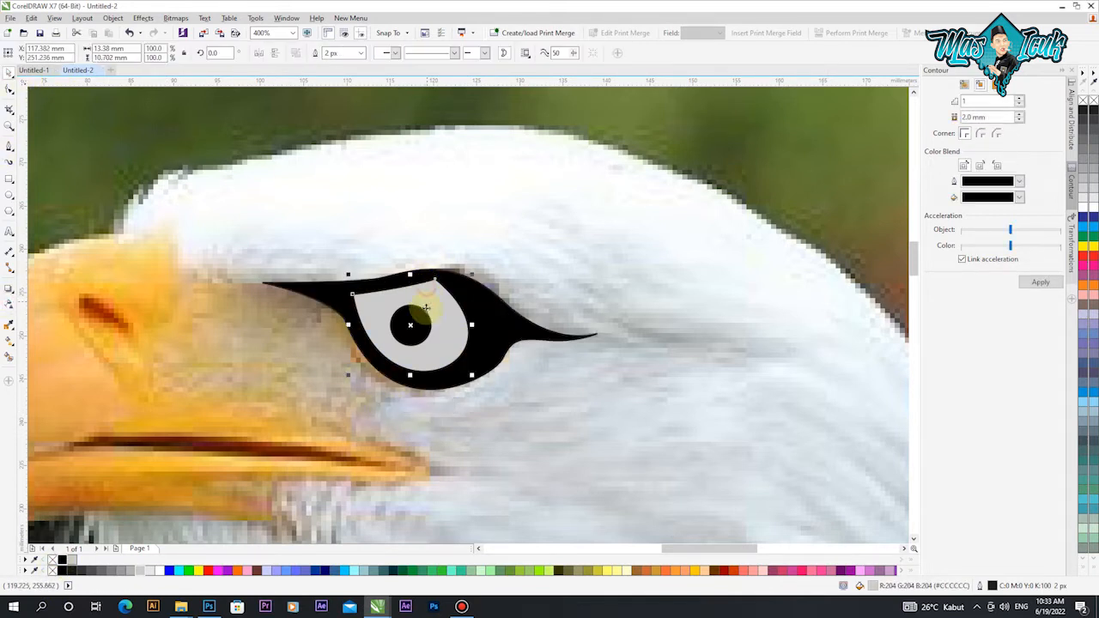
pyautogui.click(508, 425)
# Step: Bend the straight upper edge of the grey iris into a smooth curve following the eyelid
pyautogui.scroll(-2, 438, 367)
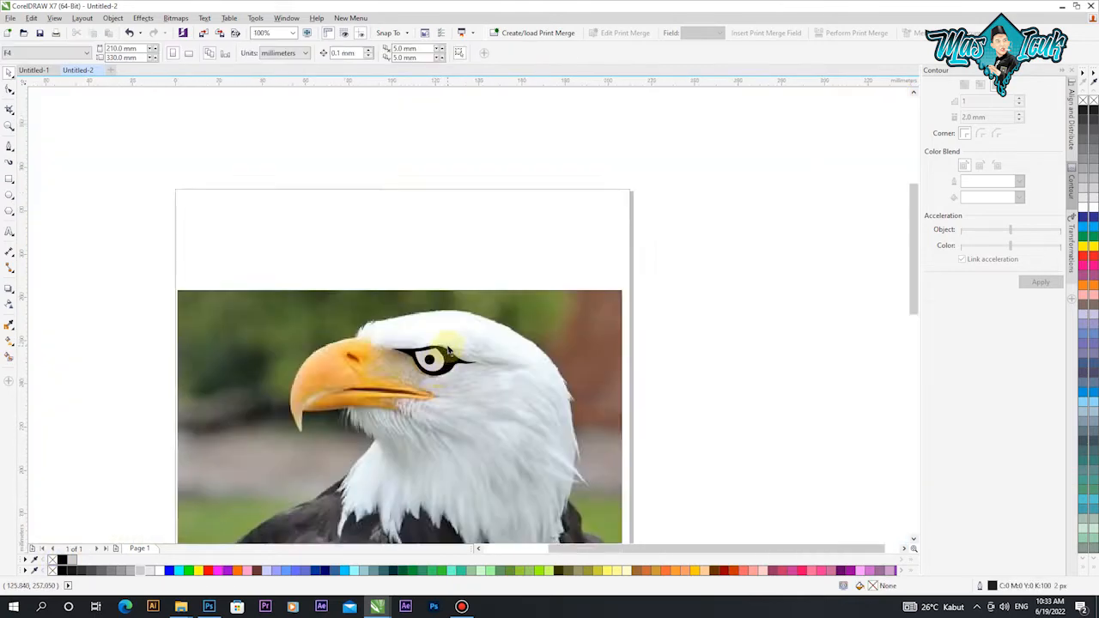
pyautogui.scroll(1, 447, 343)
pyautogui.click(449, 353)
pyautogui.click(10, 89)
pyautogui.scroll(3, 421, 361)
pyautogui.click(410, 331)
pyautogui.scroll(-3, 300, 398)
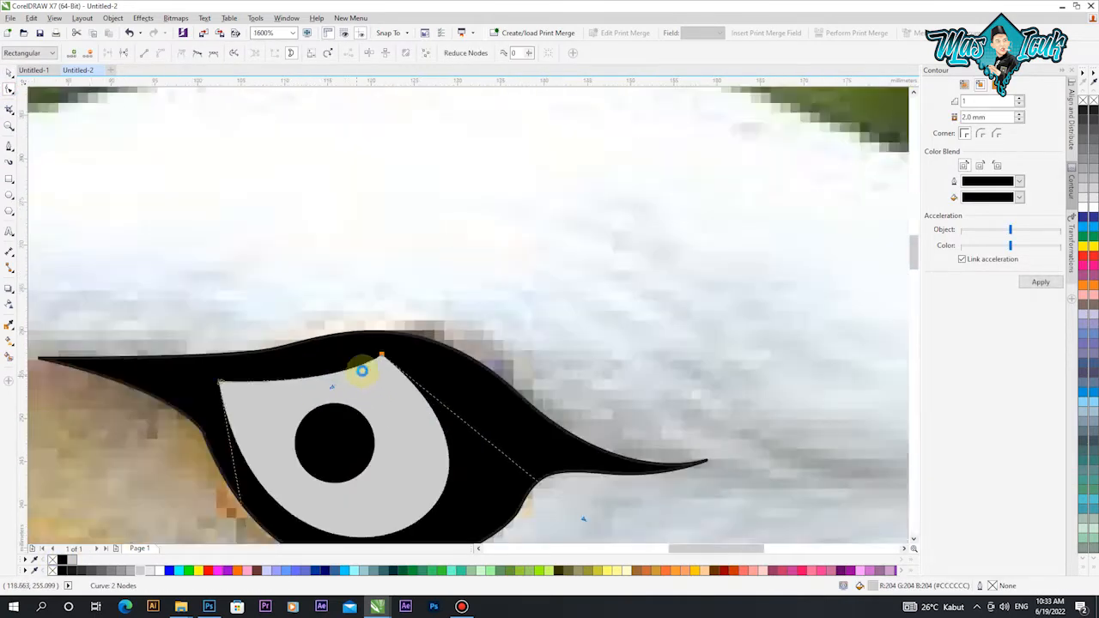
# Step: Reshape the front tip of the black eye shape into a thicker, rounded, slightly hooked end
pyautogui.click(422, 456)
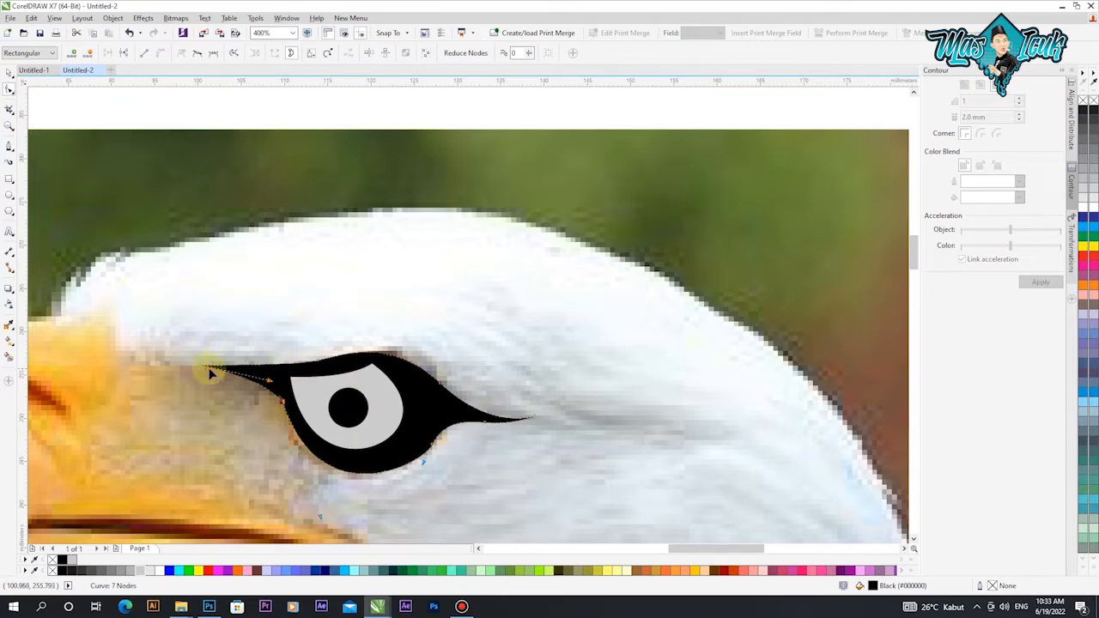
pyautogui.moveTo(219, 350); pyautogui.dragTo(199, 380)
pyautogui.moveTo(291, 365); pyautogui.dragTo(359, 348)
pyautogui.hotkey('ctrl', 'z')
pyautogui.moveTo(256, 368); pyautogui.dragTo(202, 381)
pyautogui.moveTo(292, 377); pyautogui.dragTo(271, 379)
pyautogui.moveTo(202, 380); pyautogui.dragTo(279, 381)
pyautogui.scroll(-2, 314, 387)
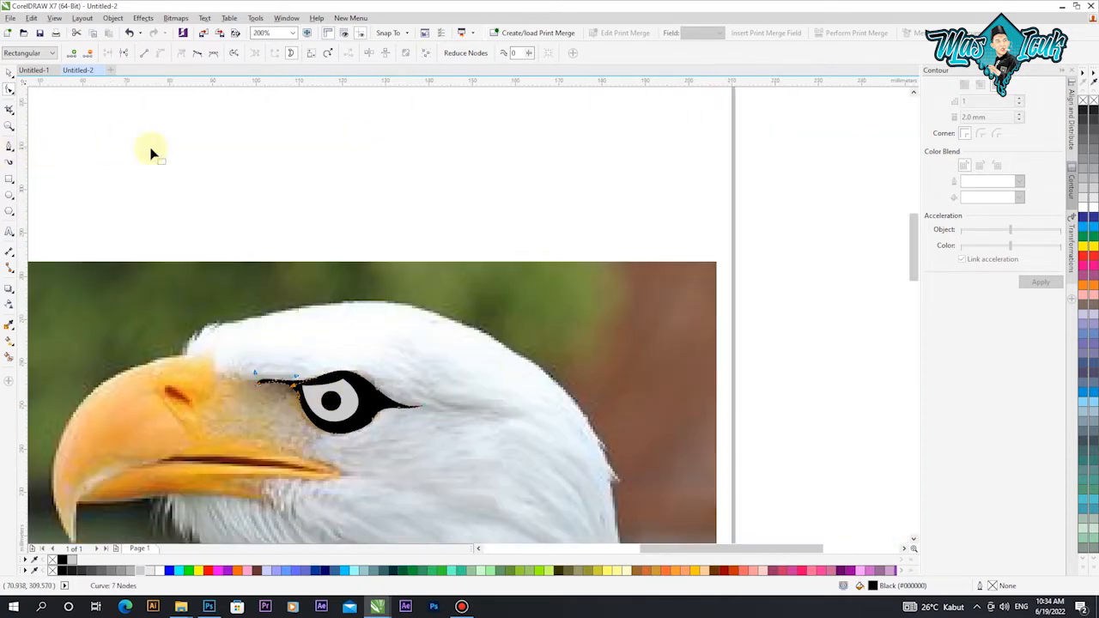
pyautogui.click(7, 75)
pyautogui.scroll(2, 417, 373)
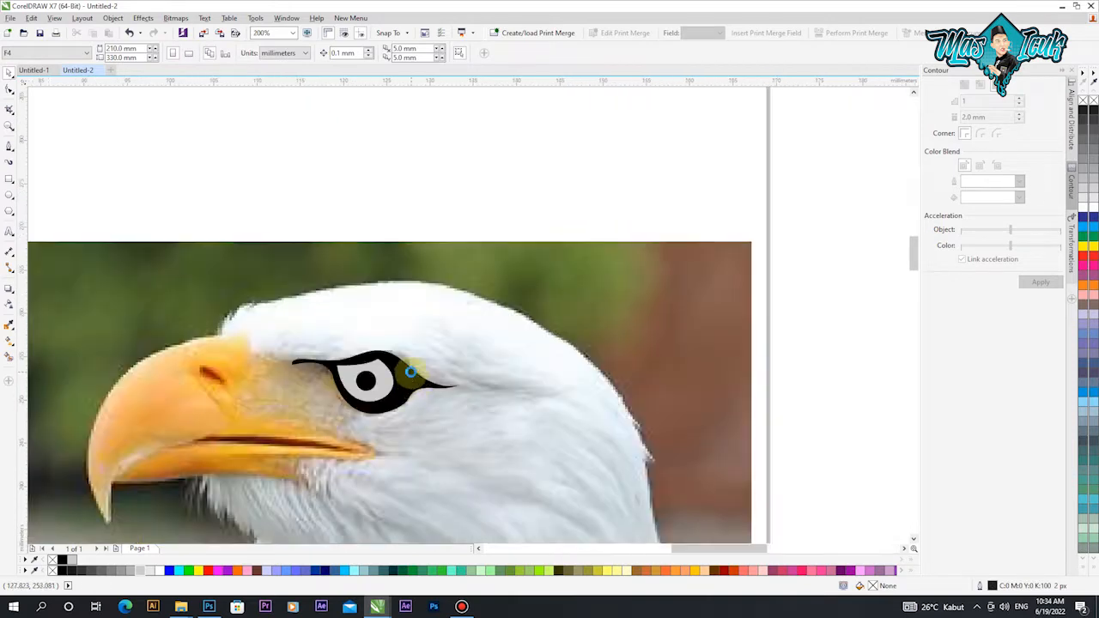
pyautogui.press('Escape')
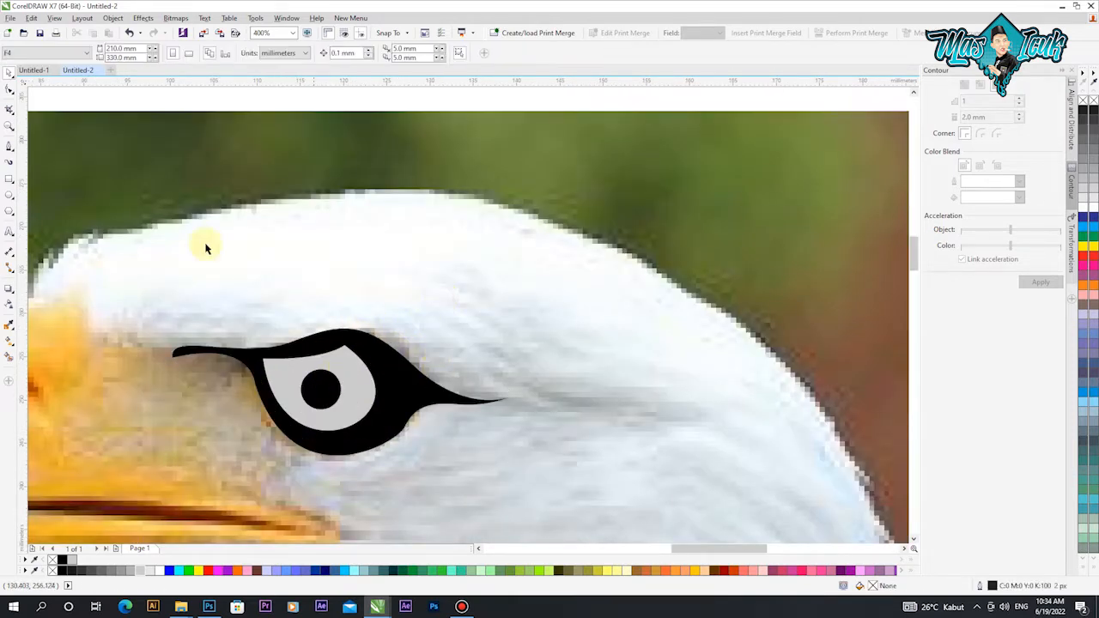
# Step: Draw a closed, pointed feather spike extending backward from the upper rear edge of the black eye shape
pyautogui.click(9, 146)
pyautogui.scroll(1, 396, 332)
pyautogui.click(292, 334)
pyautogui.moveTo(366, 361); pyautogui.dragTo(413, 365)
pyautogui.hotkey('ctrl', 'z')
pyautogui.scroll(1, 251, 331)
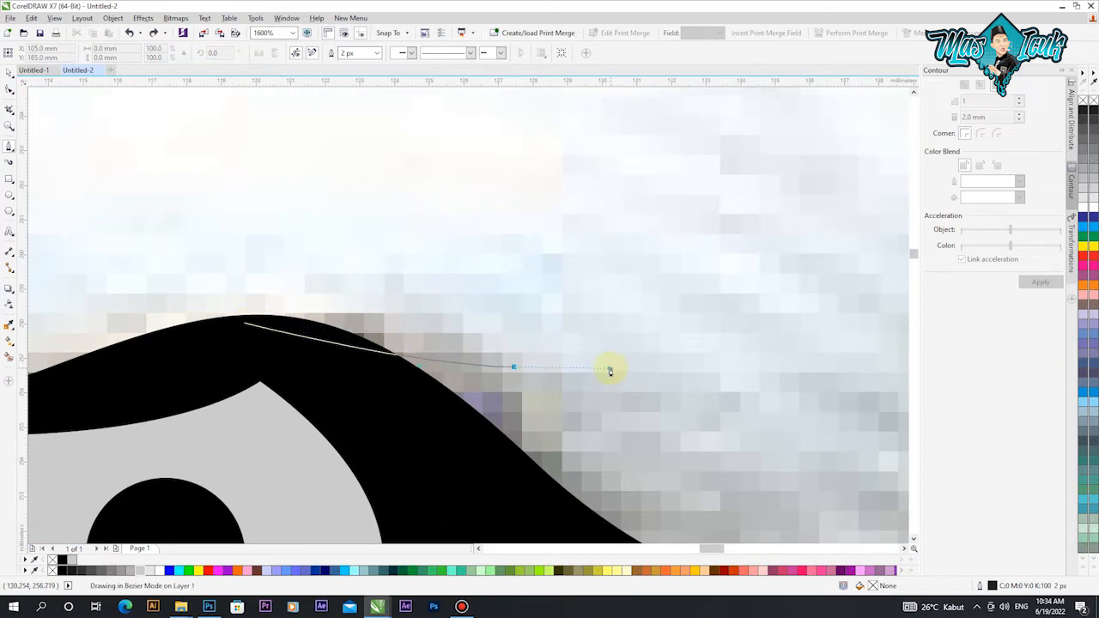
pyautogui.click(513, 370)
pyautogui.moveTo(321, 375); pyautogui.dragTo(236, 353)
pyautogui.click(244, 323)
# Step: Draw a second feather spike, about 8 mm by 2.3 mm, lower on the rear edge of the eye shape
pyautogui.click(382, 416)
pyautogui.moveTo(658, 480); pyautogui.dragTo(789, 475)
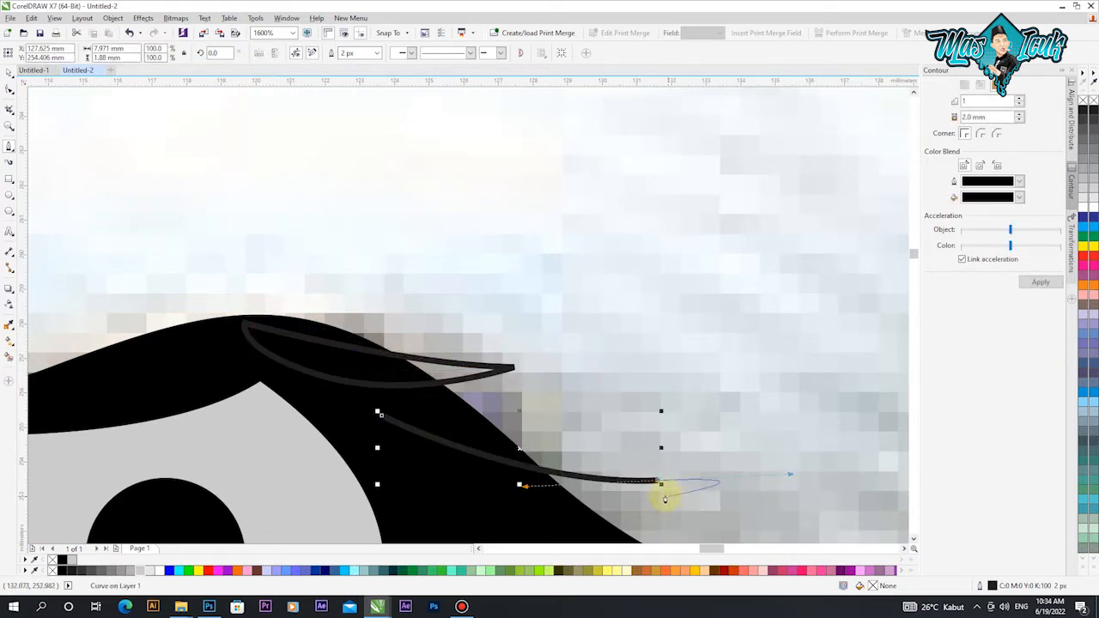
pyautogui.moveTo(384, 418); pyautogui.dragTo(469, 520)
pyautogui.scroll(-1, 179, 266)
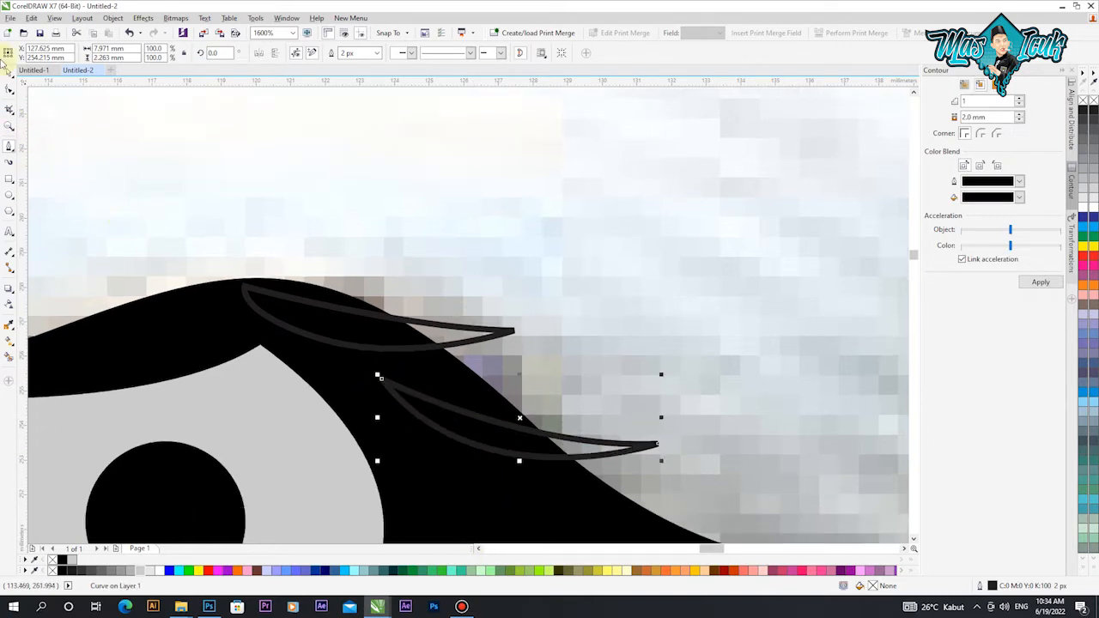
# Step: Weld the two feather spikes to the black eye shape
pyautogui.click(8, 73)
pyautogui.keyDown('shift'); pyautogui.click(378, 315); pyautogui.keyUp('shift')
pyautogui.keyDown('shift'); pyautogui.click(182, 310); pyautogui.keyUp('shift')
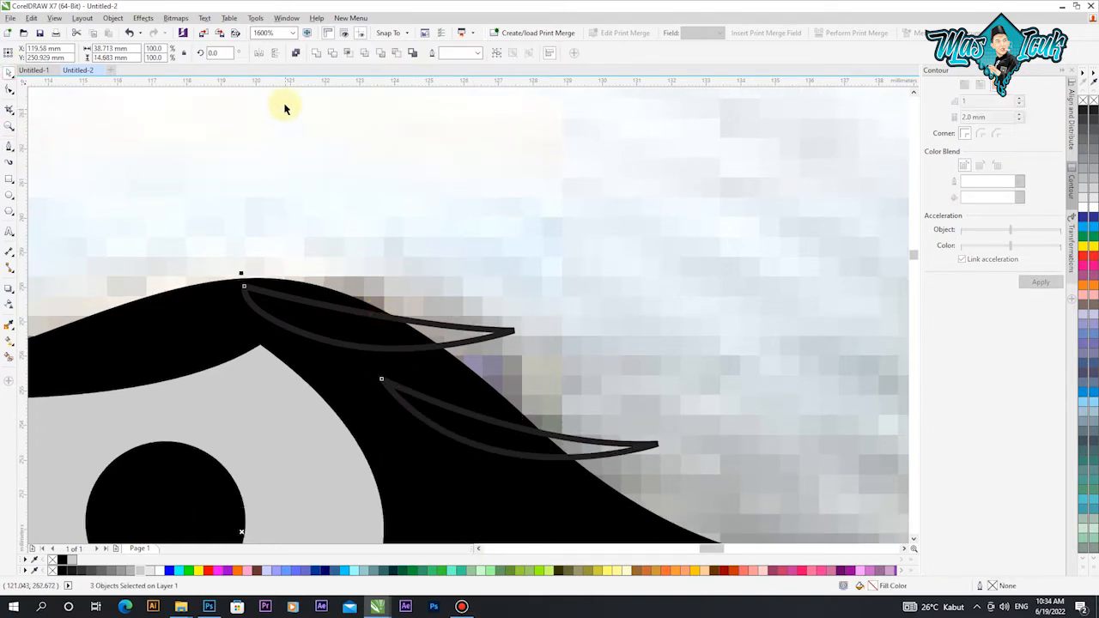
pyautogui.click(316, 53)
pyautogui.click(475, 310)
pyautogui.scroll(-2, 476, 310)
# Step: Draw another feather spike, about 6.7 mm by 2 mm, between the two spikes behind the eye
pyautogui.click(8, 147)
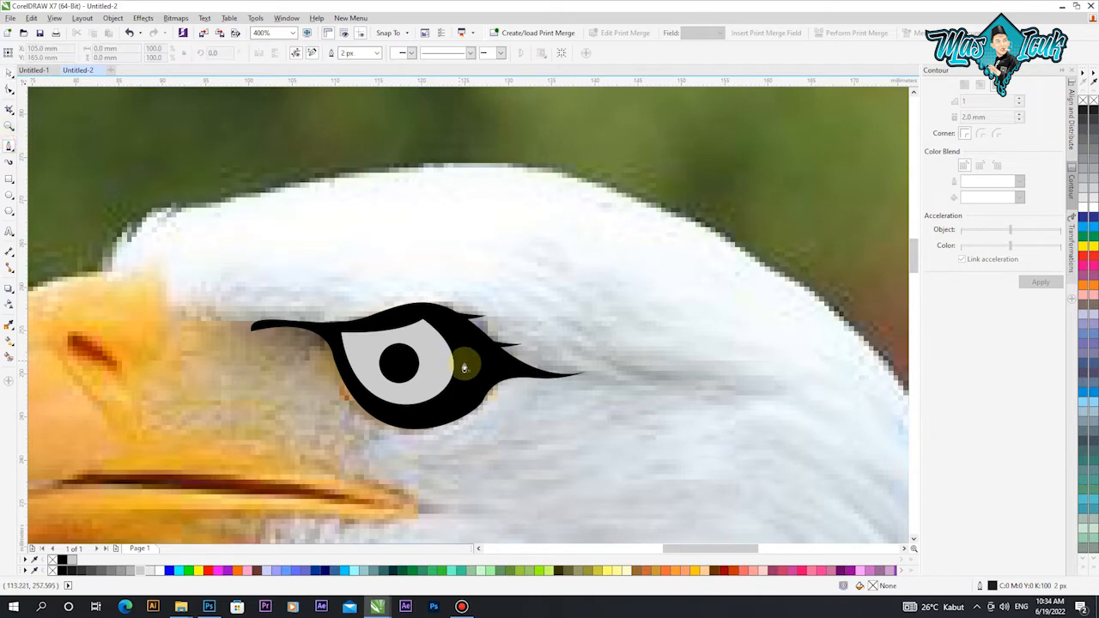
pyautogui.scroll(2, 464, 368)
pyautogui.click(347, 291)
pyautogui.moveTo(574, 346); pyautogui.dragTo(611, 353)
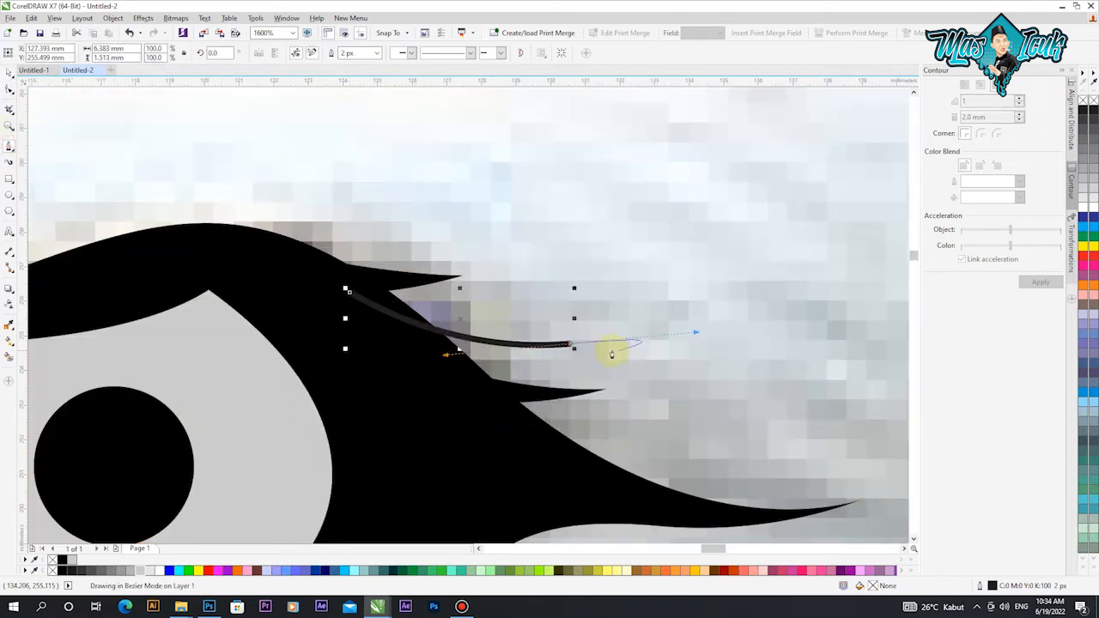
pyautogui.keyDown('alt'); pyautogui.click(570, 343); pyautogui.keyUp('alt')
pyautogui.moveTo(388, 346); pyautogui.dragTo(309, 314)
pyautogui.click(350, 292)
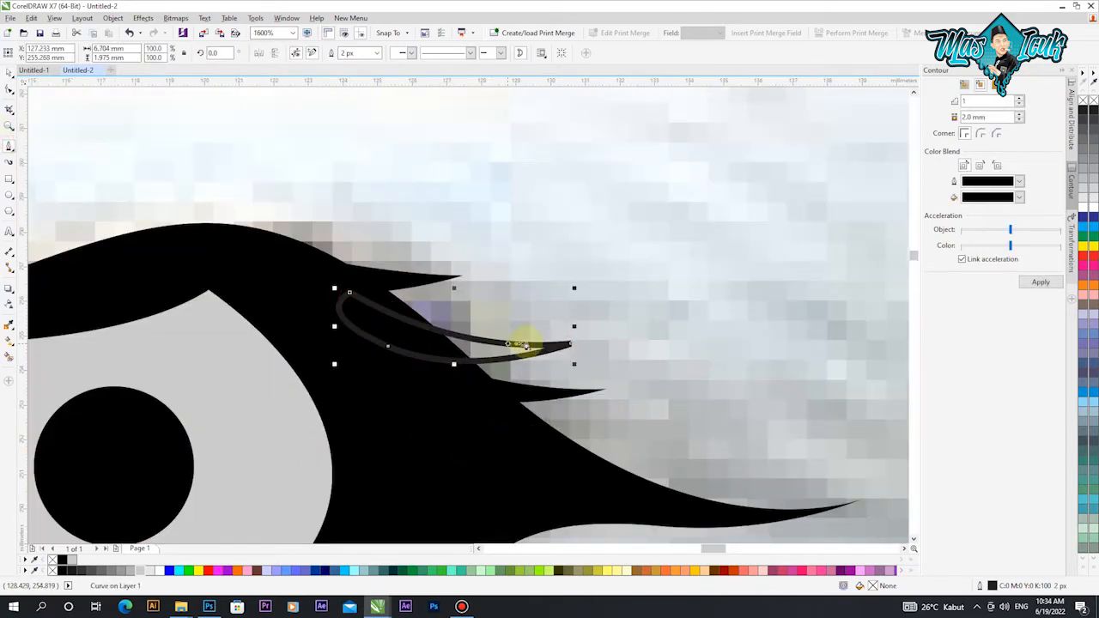
# Step: Weld the middle feather spike to the black eye shape
pyautogui.click(8, 72)
pyautogui.keyDown('shift'); pyautogui.click(211, 238); pyautogui.keyUp('shift')
pyautogui.click(316, 53)
pyautogui.click(415, 112)
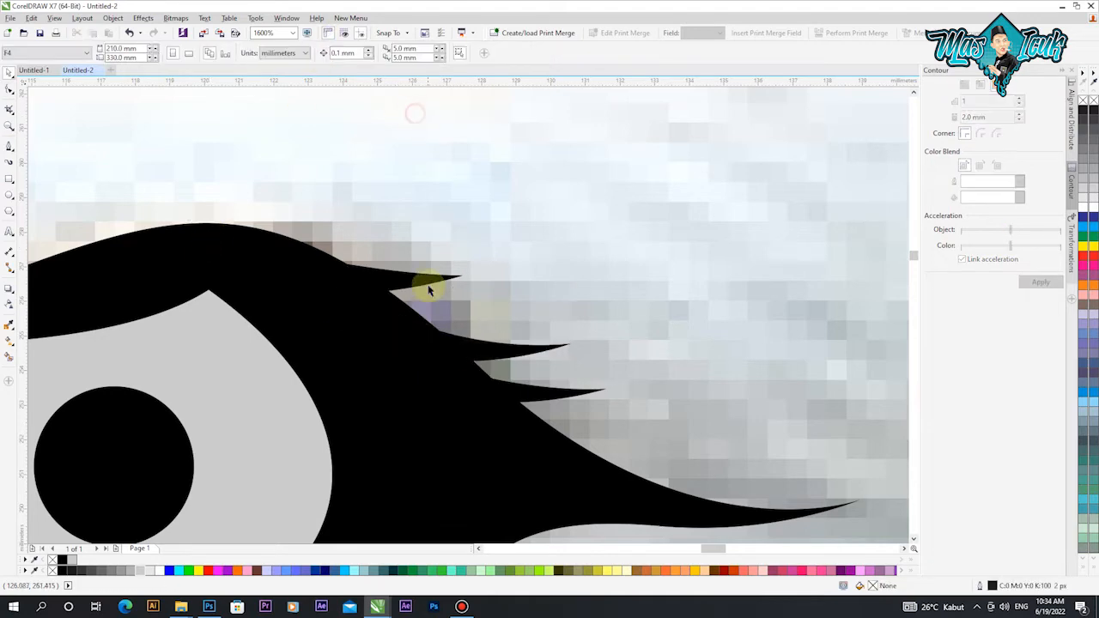
# Step: Draw a curved feather spike pointing backward from the highest point of the black eye shape's upper edge
pyautogui.scroll(-2, 437, 295)
pyautogui.click(9, 150)
pyautogui.scroll(2, 309, 294)
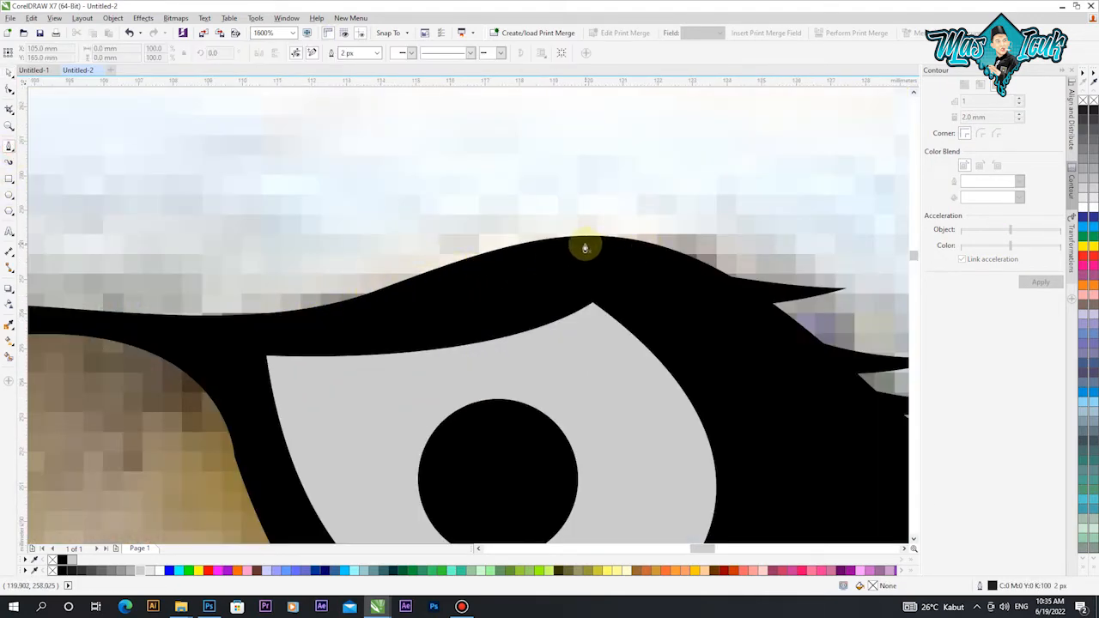
pyautogui.moveTo(791, 246); pyautogui.dragTo(872, 258)
pyautogui.keyDown('alt'); pyautogui.click(764, 236); pyautogui.keyUp('alt')
pyautogui.moveTo(677, 258); pyautogui.dragTo(666, 288)
pyautogui.click(585, 252)
pyautogui.click(585, 244)
# Step: Weld the topmost feather spike to the black eye shape
pyautogui.click(9, 72)
pyautogui.keyDown('shift'); pyautogui.click(436, 282); pyautogui.keyUp('shift')
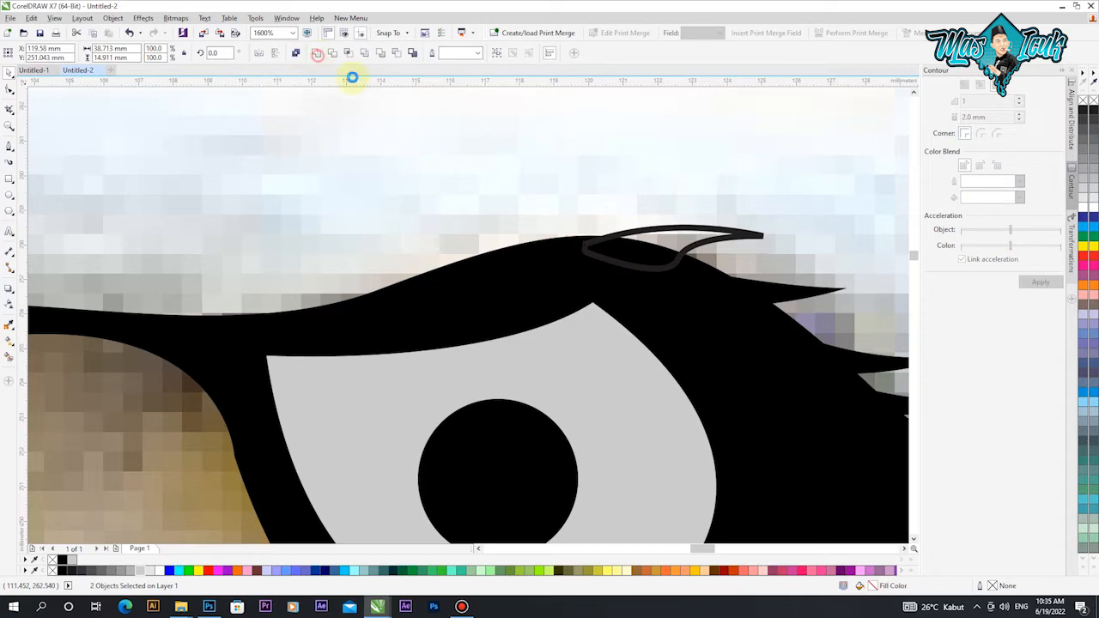
pyautogui.click(317, 53)
pyautogui.scroll(-4, 363, 229)
pyautogui.scroll(2, 394, 241)
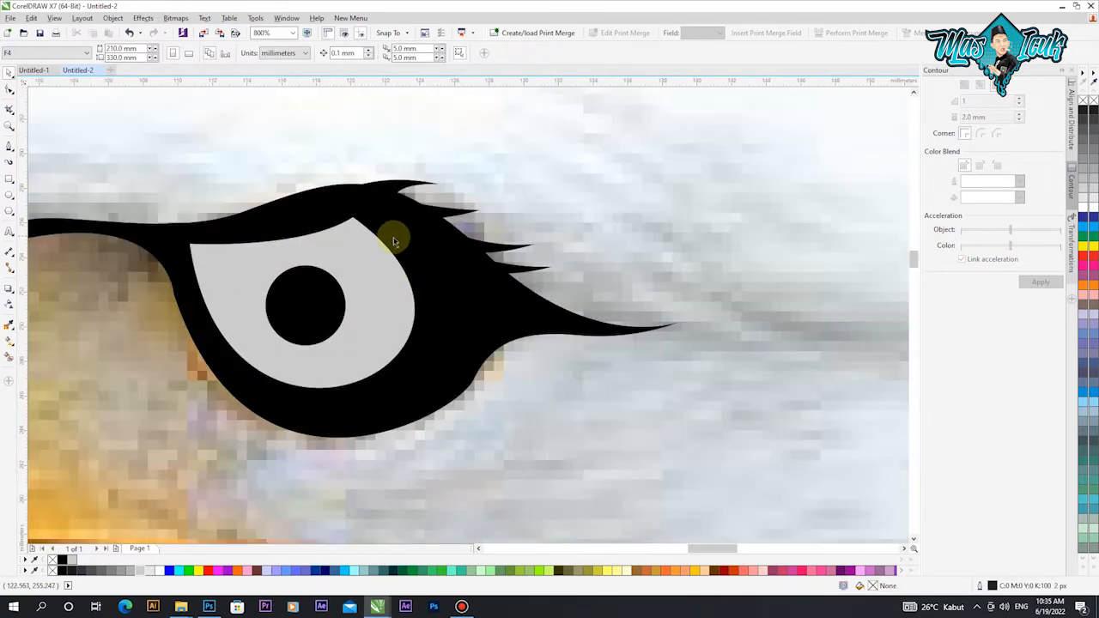
# Step: Enlarge the black pupil circle to about 5.5 mm and draw a light grey, outline-free crescent highlight about 3.6 by 6.9 mm behind it
pyautogui.click(342, 334)
pyautogui.moveTo(354, 355); pyautogui.dragTo(357, 358)
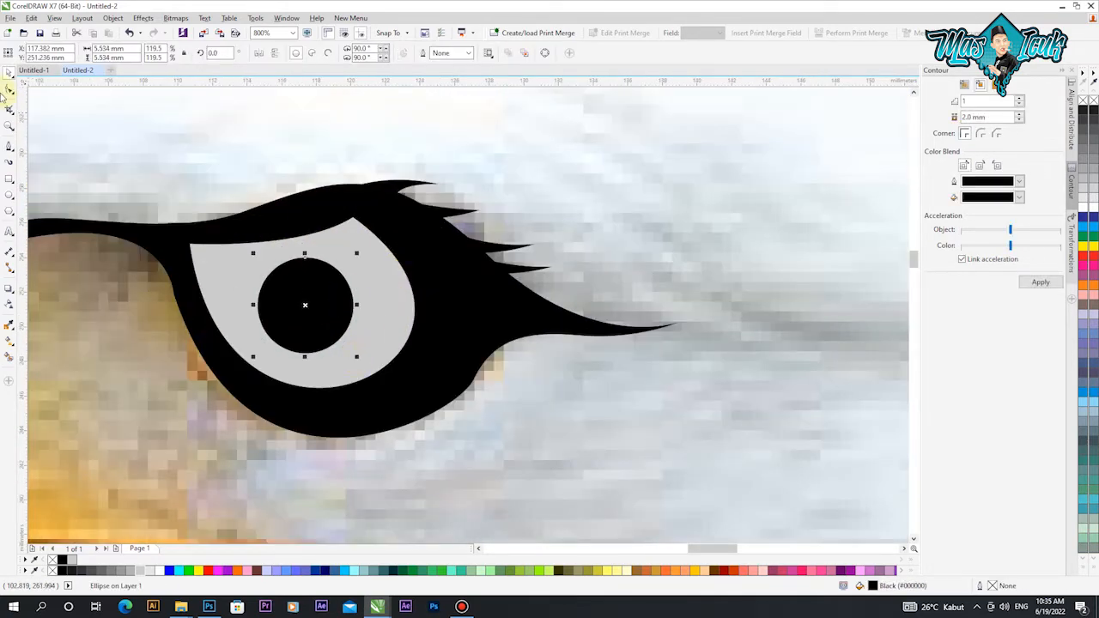
pyautogui.click(9, 149)
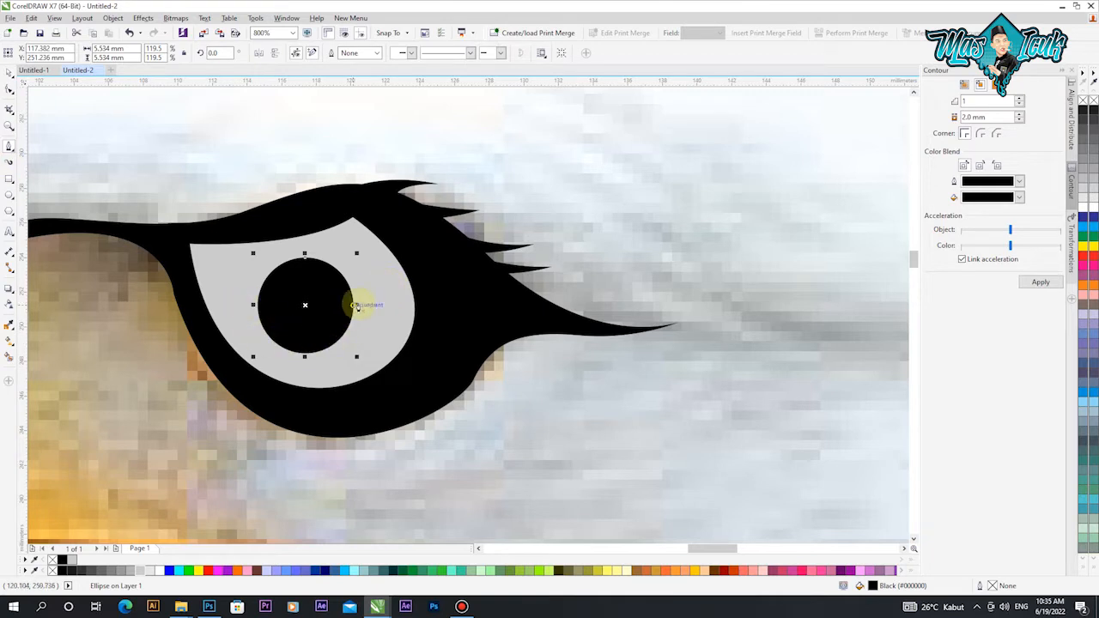
pyautogui.click(337, 246)
pyautogui.moveTo(345, 367)
pyautogui.mouseDown()
pyautogui.moveTo(281, 397)
pyautogui.moveTo(269, 422)
pyautogui.mouseUp()
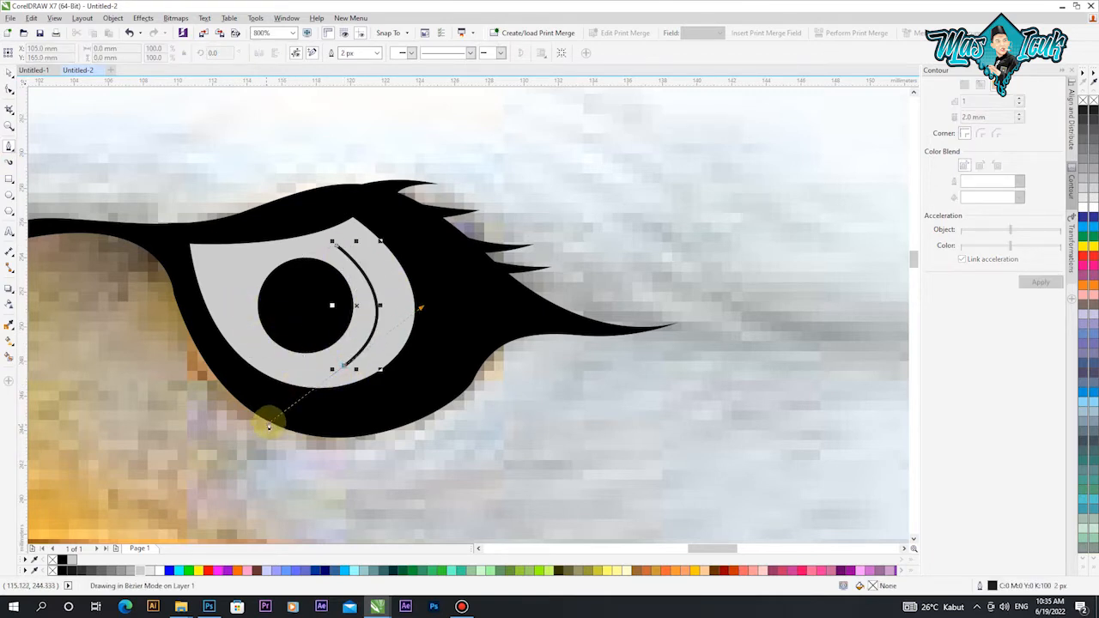
pyautogui.moveTo(337, 244); pyautogui.dragTo(451, 305)
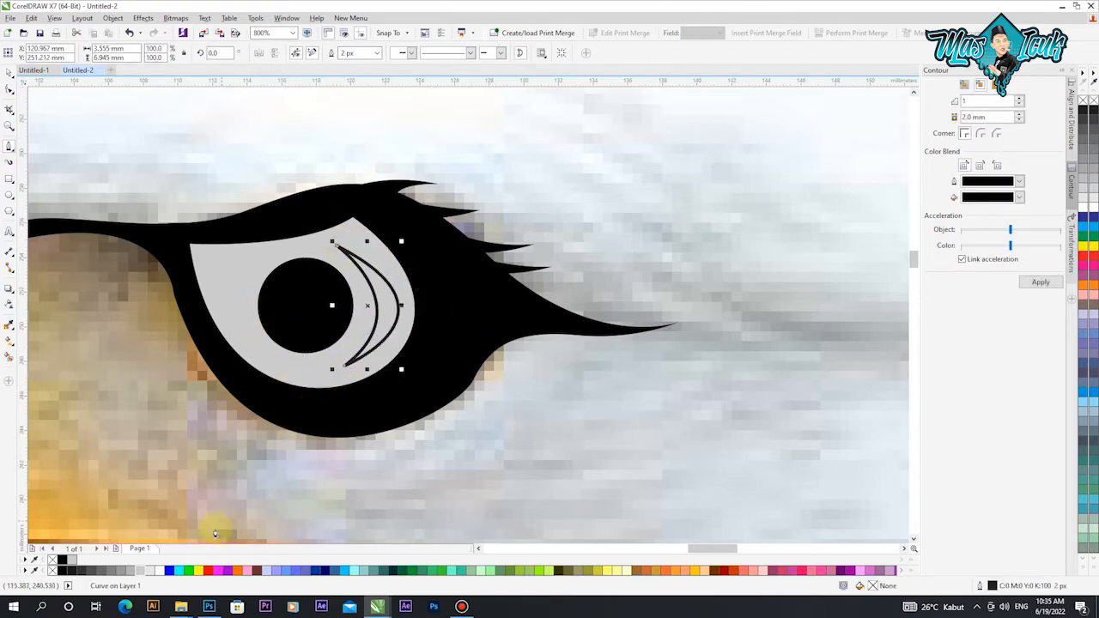
pyautogui.rightClick(52, 568)
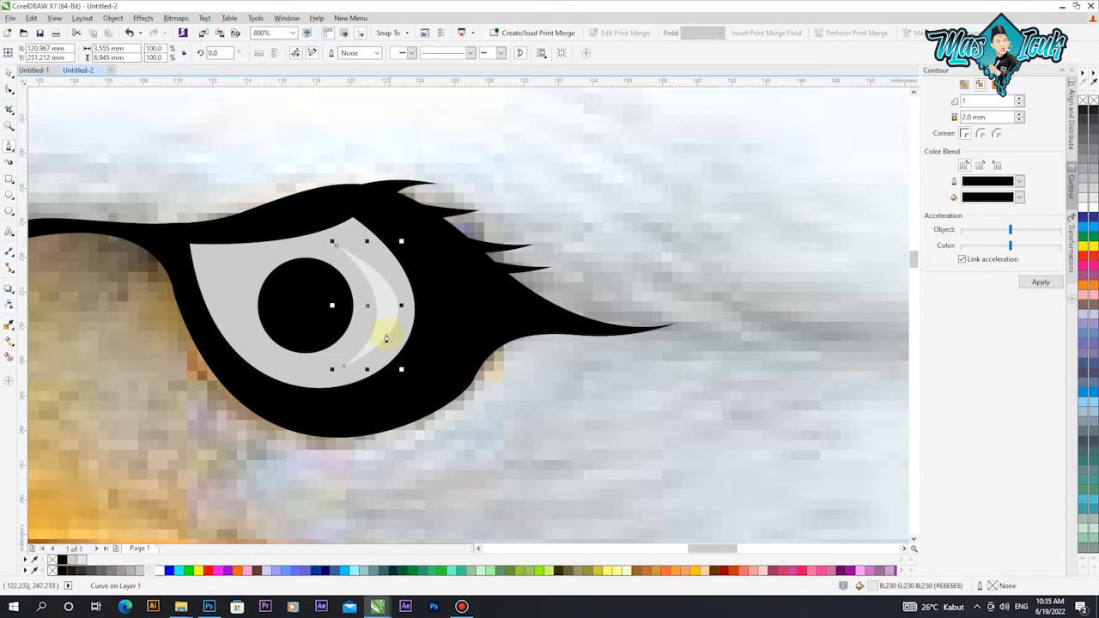
# Step: Make a concentric copy of the pupil circle scaled to 60% and fill it with dark brown #663333
pyautogui.click(302, 304)
pyautogui.moveTo(357, 250); pyautogui.dragTo(348, 275)
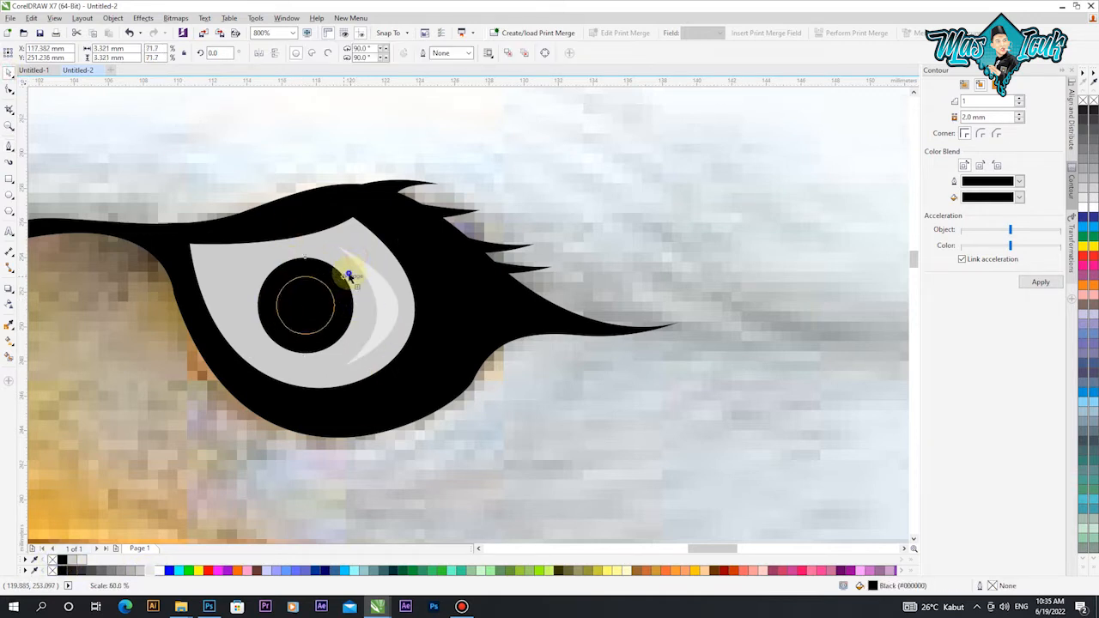
pyautogui.click(246, 571)
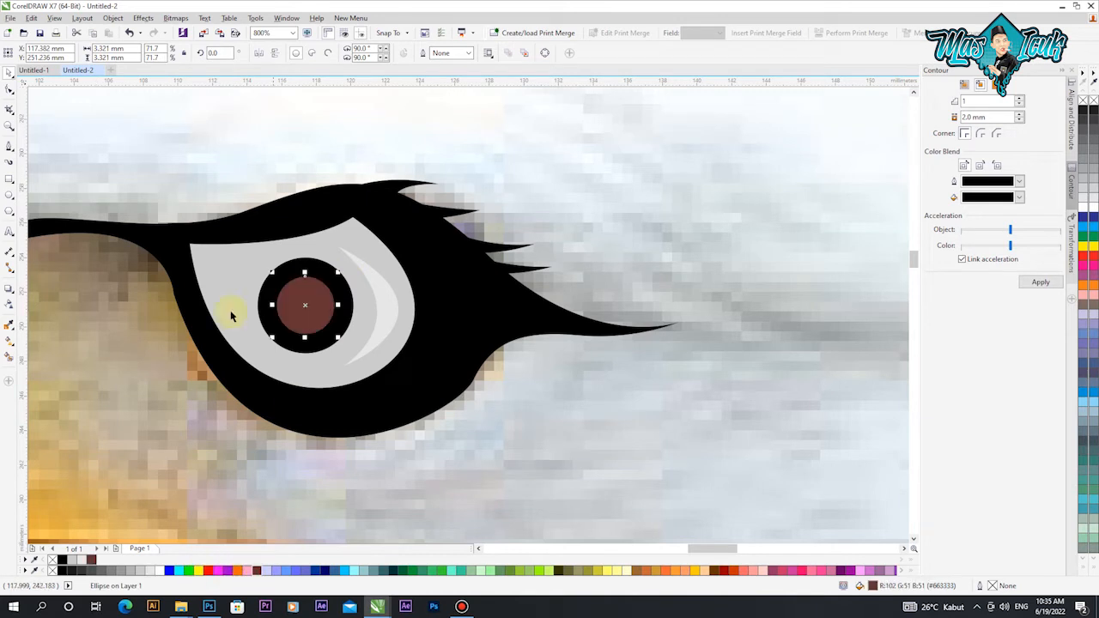
# Step: Apply a radial fountain fill to the brown inner circle, running from its centre to its edge
pyautogui.click(8, 341)
pyautogui.moveTo(292, 290); pyautogui.dragTo(333, 327)
pyautogui.click(159, 52)
pyautogui.click(301, 303)
pyautogui.moveTo(333, 284); pyautogui.dragTo(327, 323)
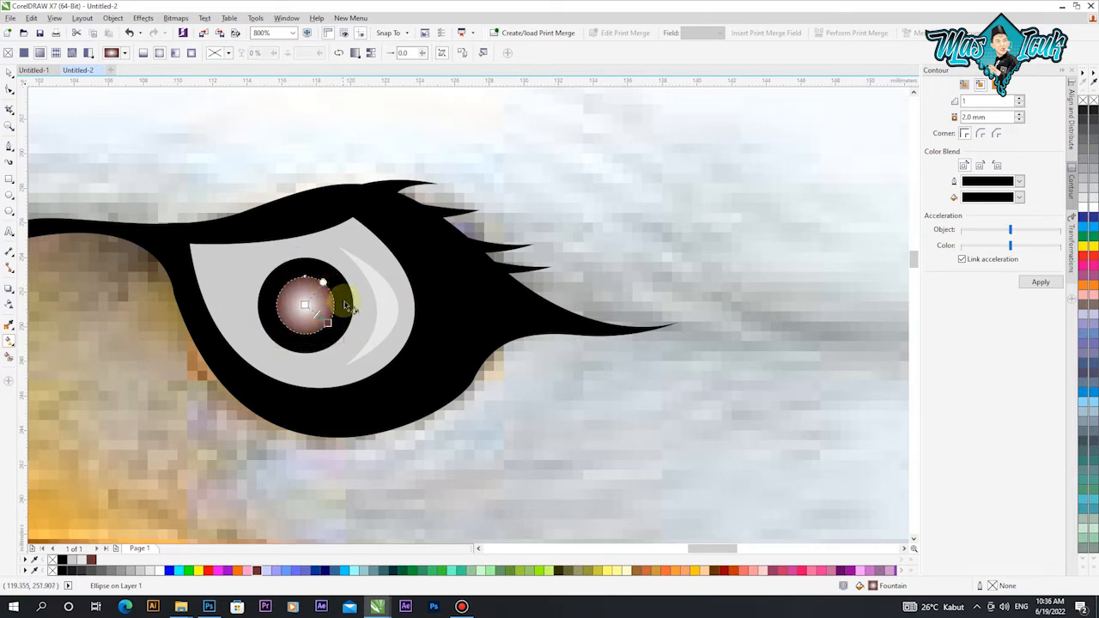
# Step: Set the centre colour of the inner circle's radial gradient to golden yellow-orange
pyautogui.click(328, 322)
pyautogui.click(244, 322)
pyautogui.moveTo(295, 392); pyautogui.dragTo(286, 380)
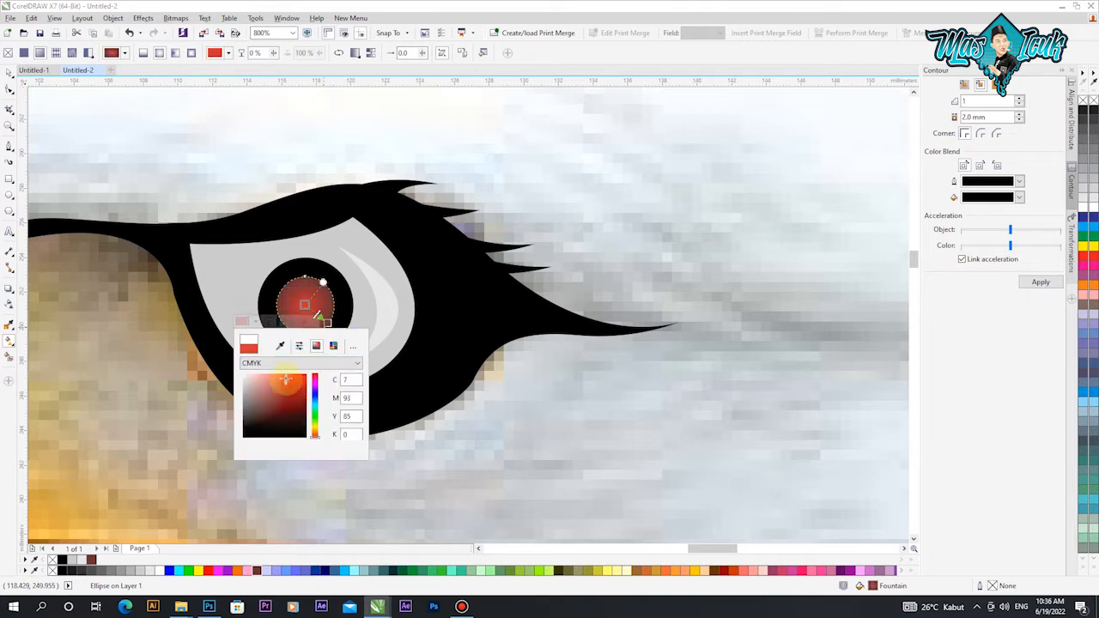
pyautogui.moveTo(315, 434); pyautogui.dragTo(317, 434)
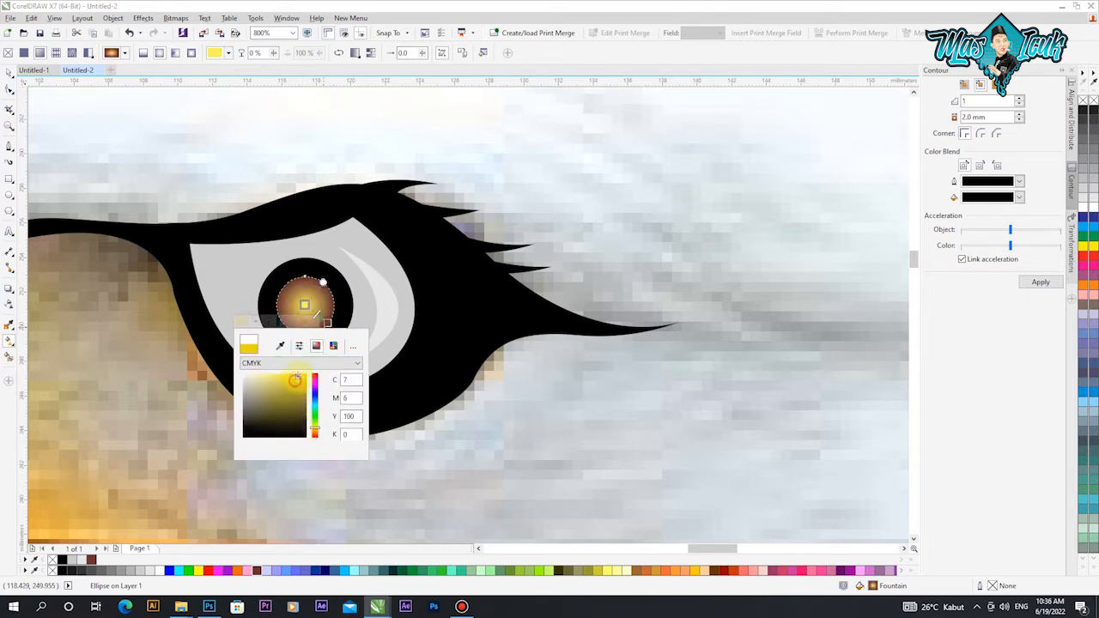
pyautogui.click(9, 73)
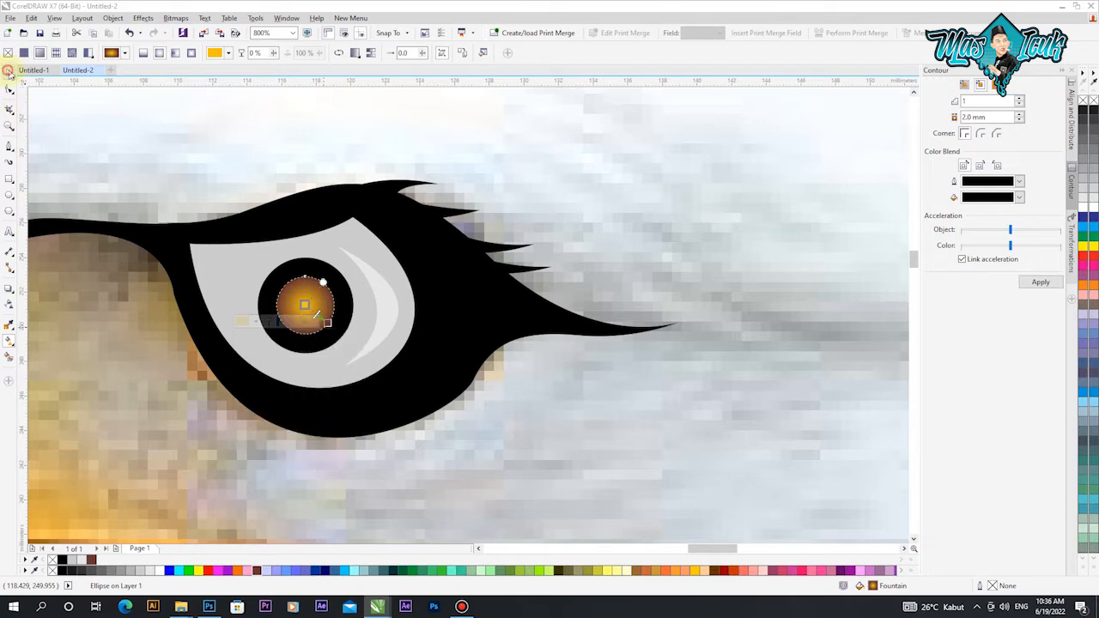
pyautogui.click(9, 76)
pyautogui.click(169, 142)
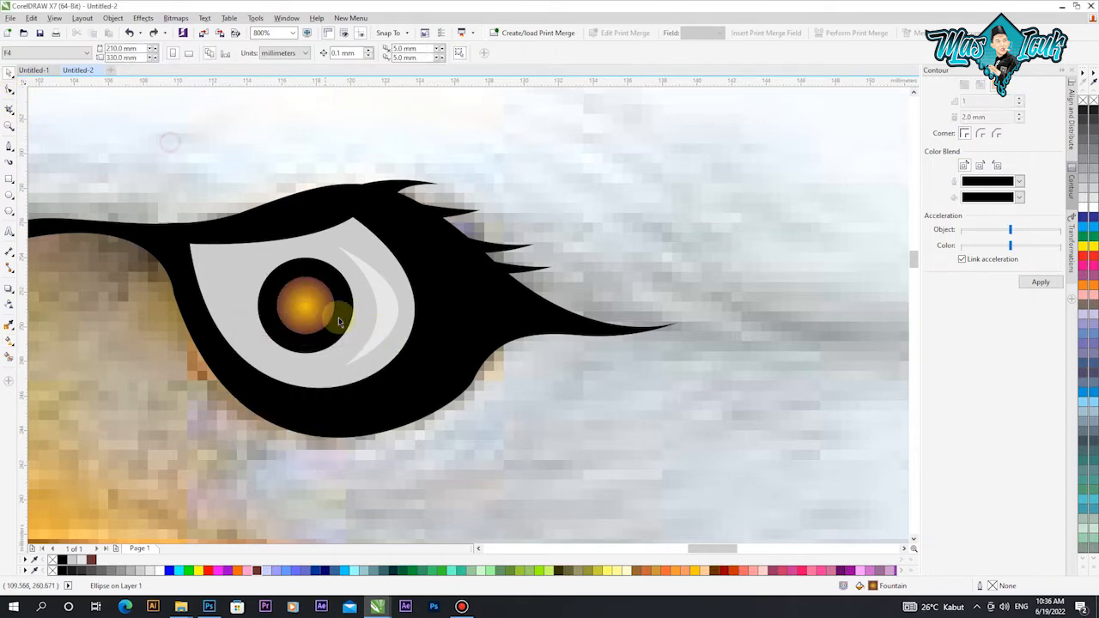
# Step: Draw a closed shadow shape about 6.2 by 8.9 mm over the front corner of the grey eye area
pyautogui.scroll(-3, 352, 338)
pyautogui.scroll(2, 331, 319)
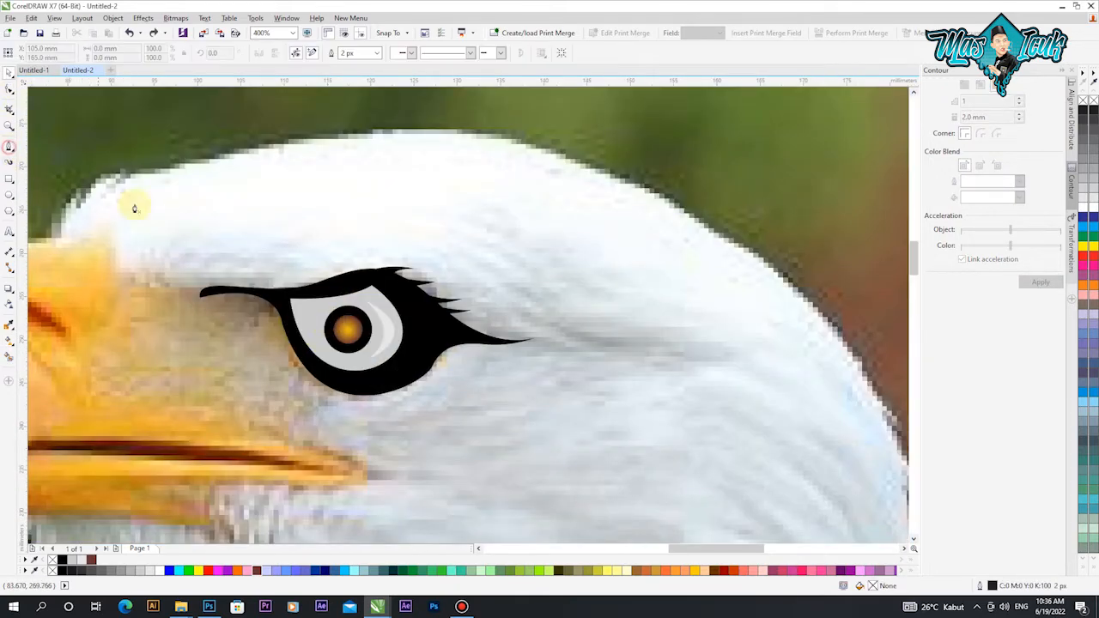
pyautogui.scroll(2, 321, 300)
pyautogui.moveTo(401, 239); pyautogui.dragTo(372, 288)
pyautogui.moveTo(283, 318); pyautogui.dragTo(281, 319)
pyautogui.moveTo(289, 378); pyautogui.dragTo(322, 441)
pyautogui.scroll(-2, 327, 450)
pyautogui.click(331, 475)
pyautogui.scroll(1, 295, 451)
pyautogui.click(292, 355)
pyautogui.click(396, 343)
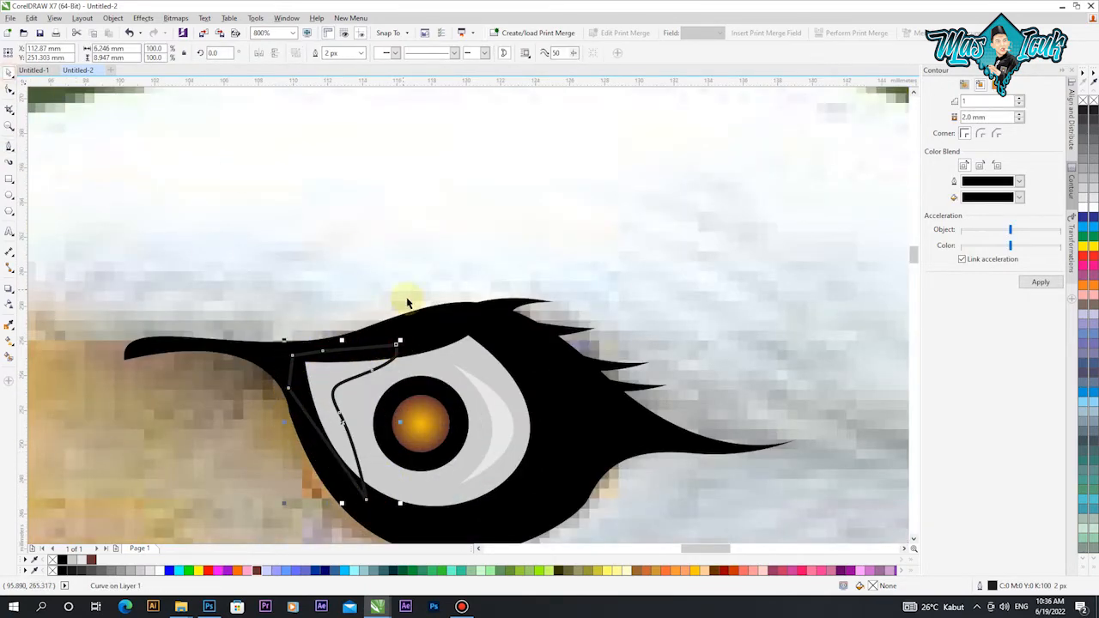
# Step: Trim the shadow shape to the grey eye area by intersecting them and fill it with darker grey #B3B3B3 without outline
pyautogui.keyDown('shift'); pyautogui.click(483, 345); pyautogui.keyUp('shift')
pyautogui.click(348, 54)
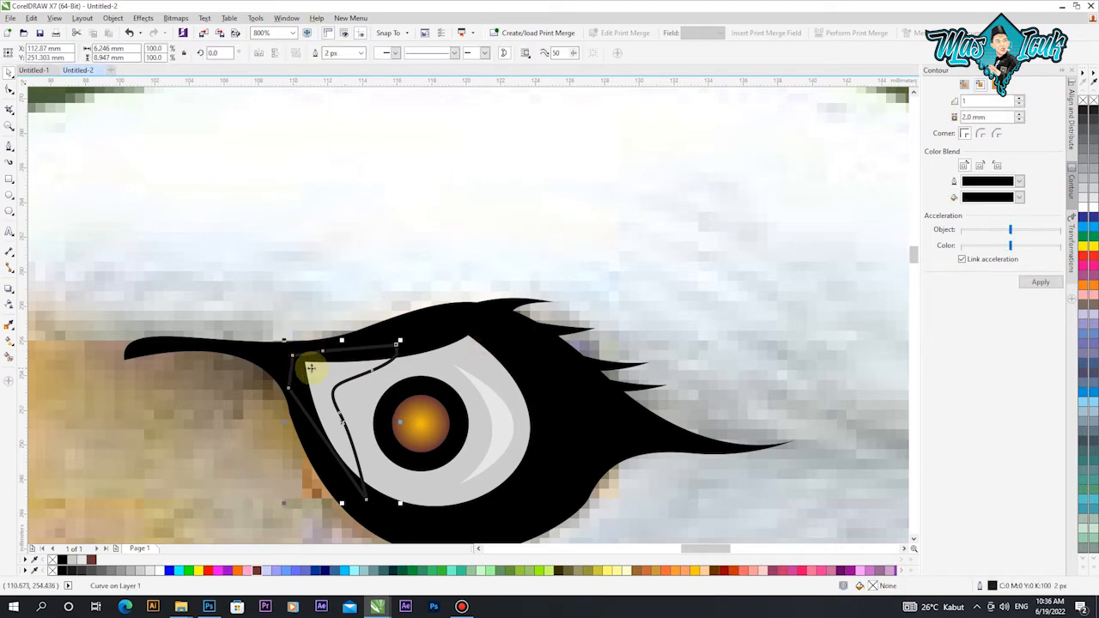
pyautogui.click(90, 560)
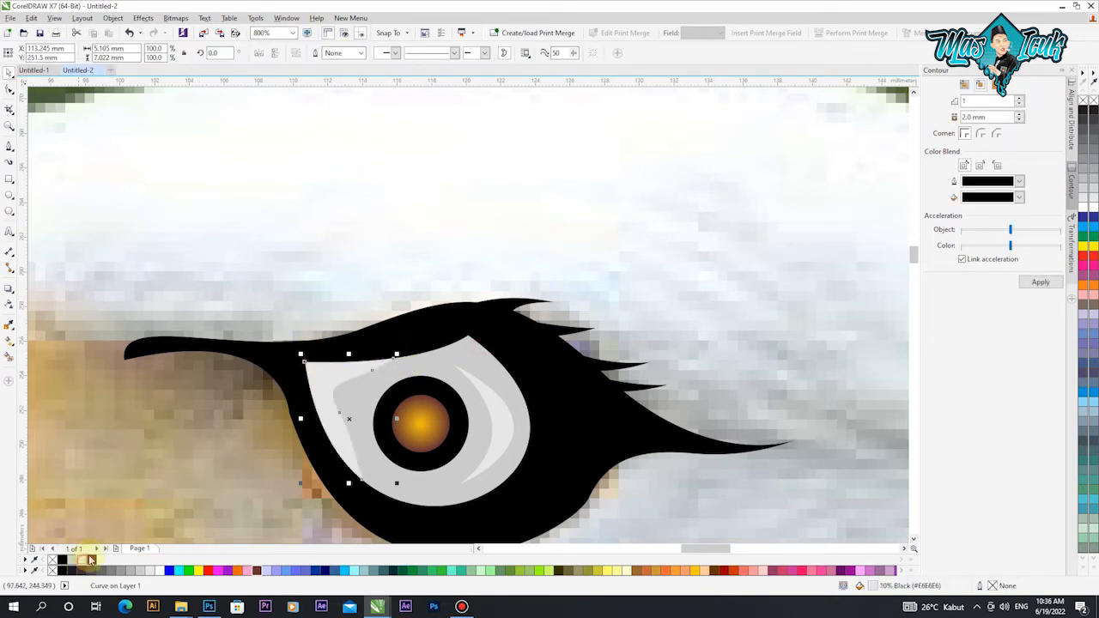
pyautogui.click(72, 560)
pyautogui.click(128, 570)
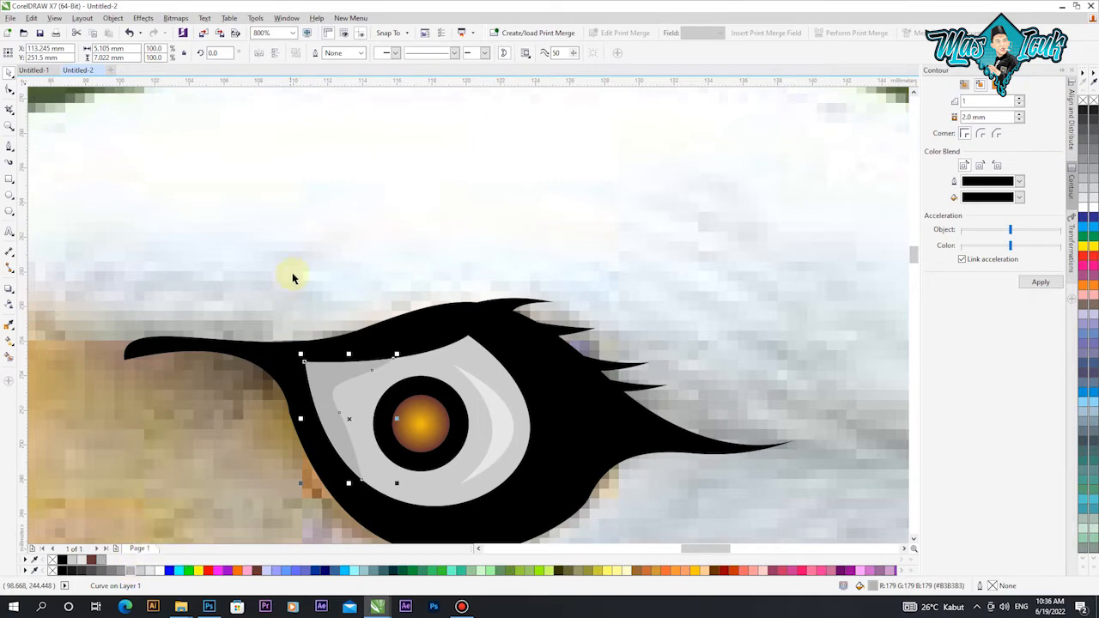
pyautogui.click(314, 202)
# Step: Draw a flat highlight ellipse about 3.4 by 1 mm over the iris, filled white without outline
pyautogui.scroll(-1, 412, 255)
pyautogui.moveTo(415, 261); pyautogui.dragTo(407, 215)
pyautogui.press('F7')
pyautogui.scroll(2, 382, 276)
pyautogui.moveTo(321, 221); pyautogui.dragTo(444, 265)
pyautogui.click(158, 572)
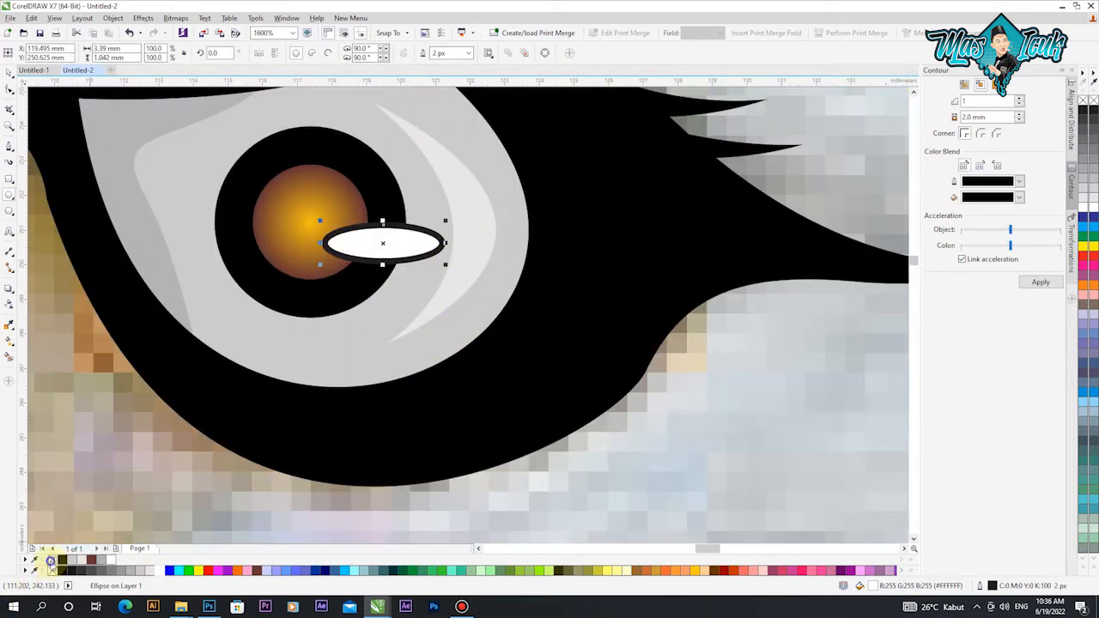
pyautogui.scroll(-3, 421, 319)
pyautogui.click(202, 153)
# Step: Shrink the white highlight ellipse to about 1.6 by 0.5 mm and place it over the iris's upper rear edge
pyautogui.scroll(1, 421, 324)
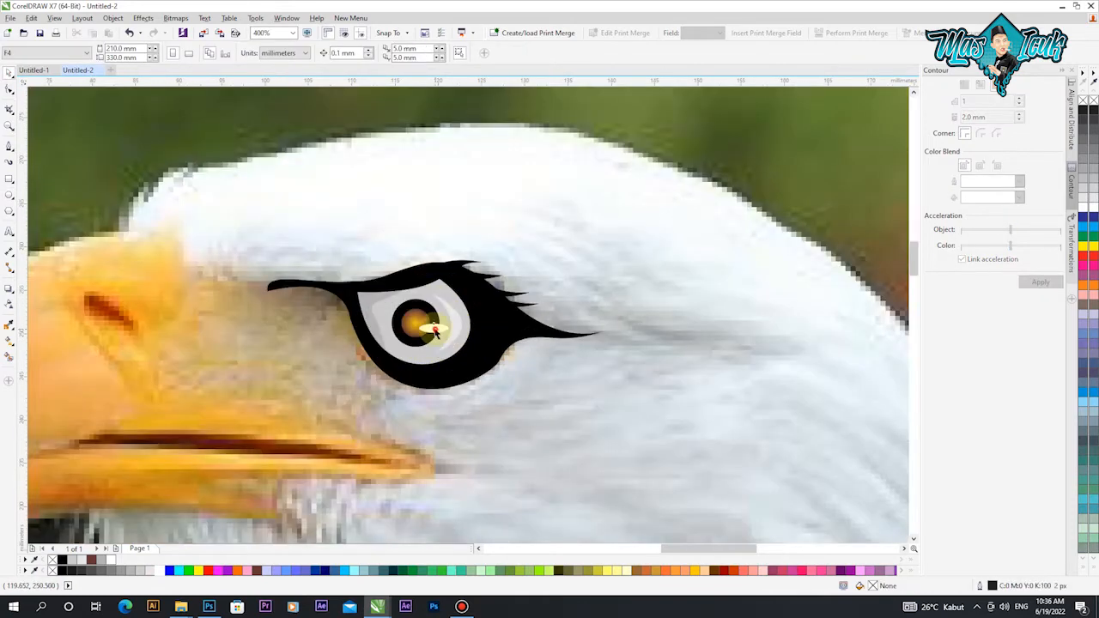
pyautogui.click(419, 322)
pyautogui.scroll(2, 404, 323)
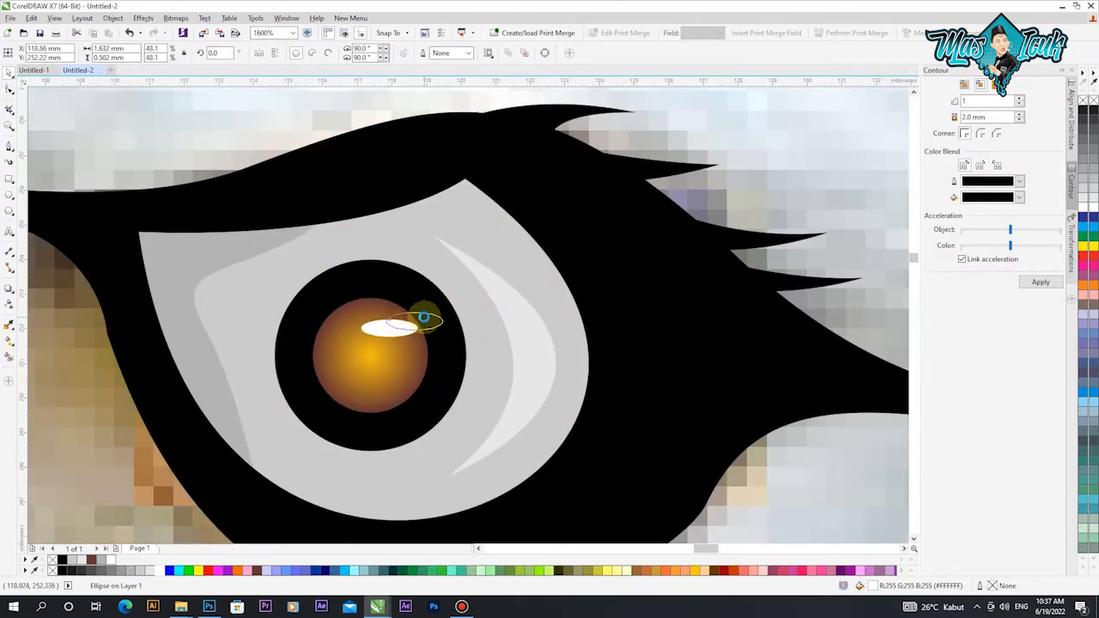
pyautogui.moveTo(424, 317); pyautogui.dragTo(423, 316)
pyautogui.scroll(-2, 389, 270)
pyautogui.click(501, 223)
pyautogui.scroll(-2, 413, 248)
pyautogui.scroll(2, 384, 230)
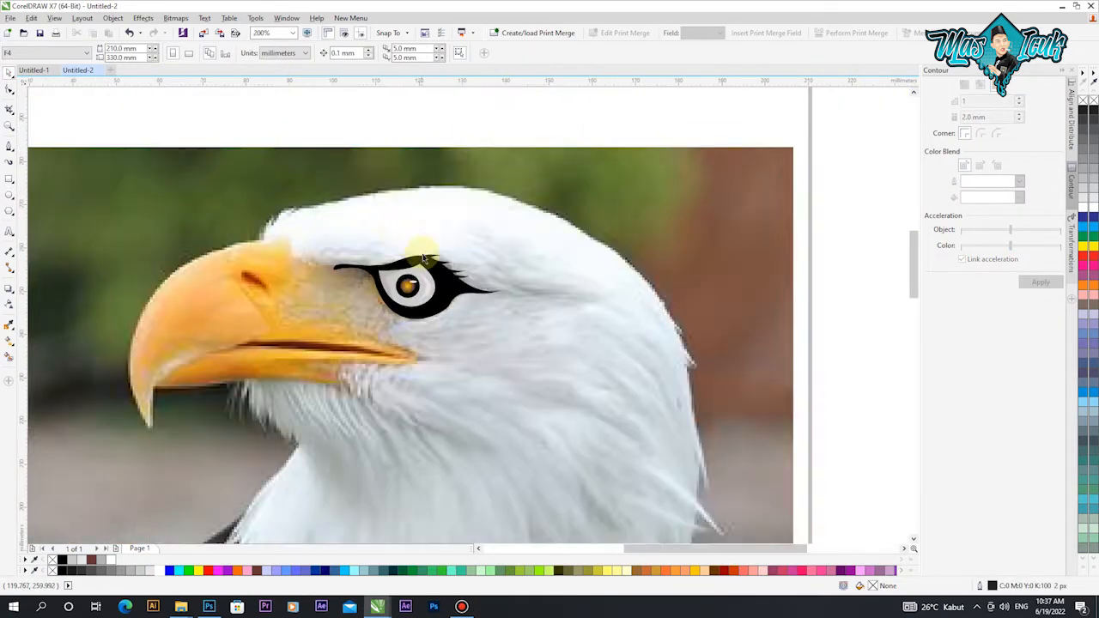
# Step: Draw a closed shape with two backward-slanting feather spikes rising from the front part of the black eye's upper edge
pyautogui.click(9, 149)
pyautogui.scroll(1, 393, 248)
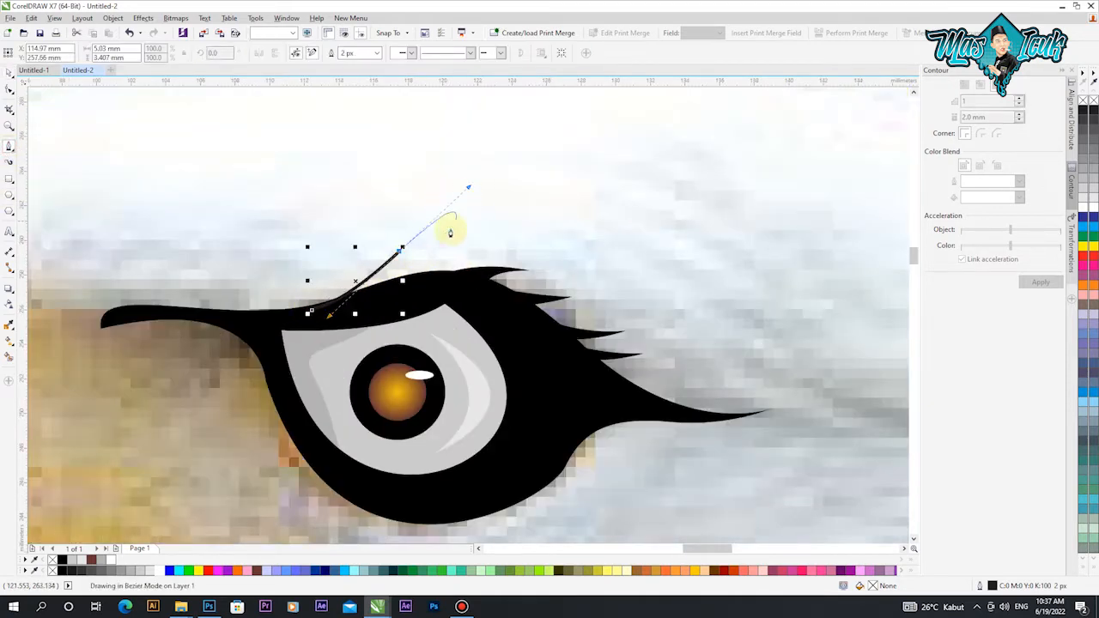
pyautogui.click(402, 249)
pyautogui.moveTo(375, 301); pyautogui.dragTo(486, 233)
pyautogui.keyDown('alt'); pyautogui.click(446, 250); pyautogui.keyUp('alt')
pyautogui.moveTo(412, 290); pyautogui.dragTo(311, 312)
pyautogui.click(466, 290)
# Step: Weld the double-spike feather shape to the black eye shape
pyautogui.click(8, 77)
pyautogui.keyDown('shift'); pyautogui.click(201, 316); pyautogui.keyUp('shift')
pyautogui.click(316, 54)
pyautogui.click(346, 135)
pyautogui.scroll(-1, 383, 248)
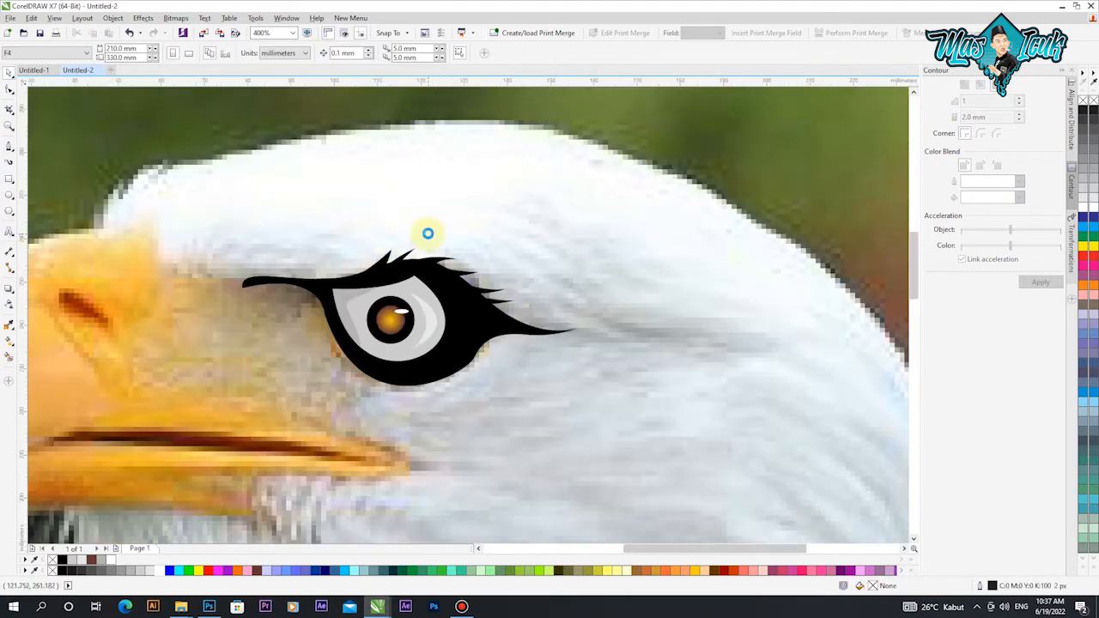
# Step: Draw a third curved feather spike, about 2.7 by 2 mm, just behind the two front spikes on the upper edge
pyautogui.scroll(1, 429, 238)
pyautogui.click(9, 146)
pyautogui.scroll(1, 344, 237)
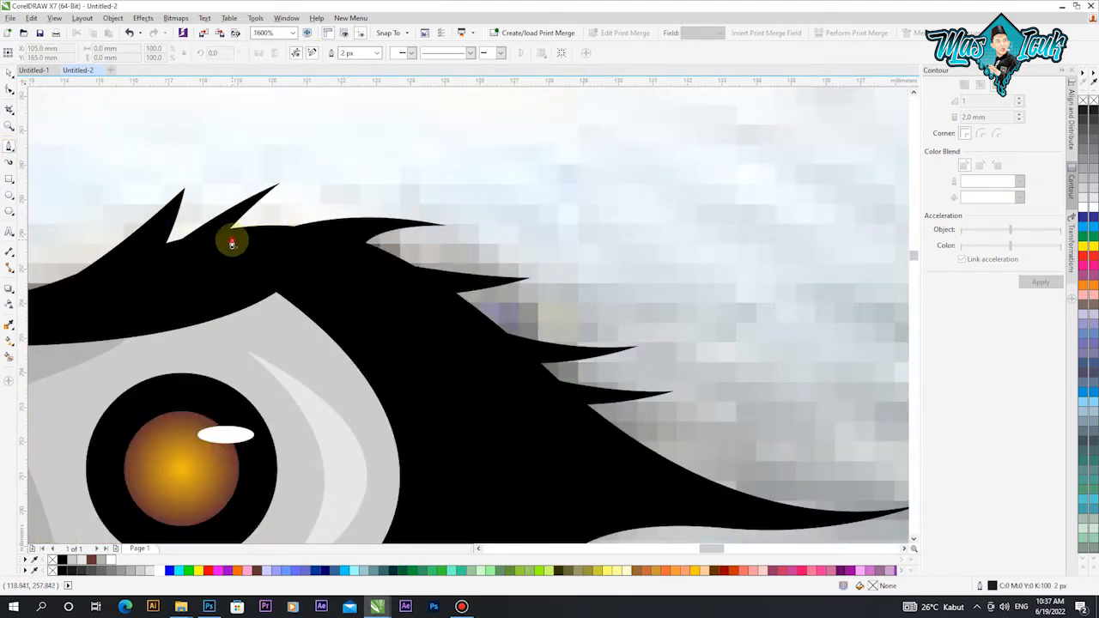
pyautogui.moveTo(353, 200); pyautogui.dragTo(365, 196)
pyautogui.click(327, 200)
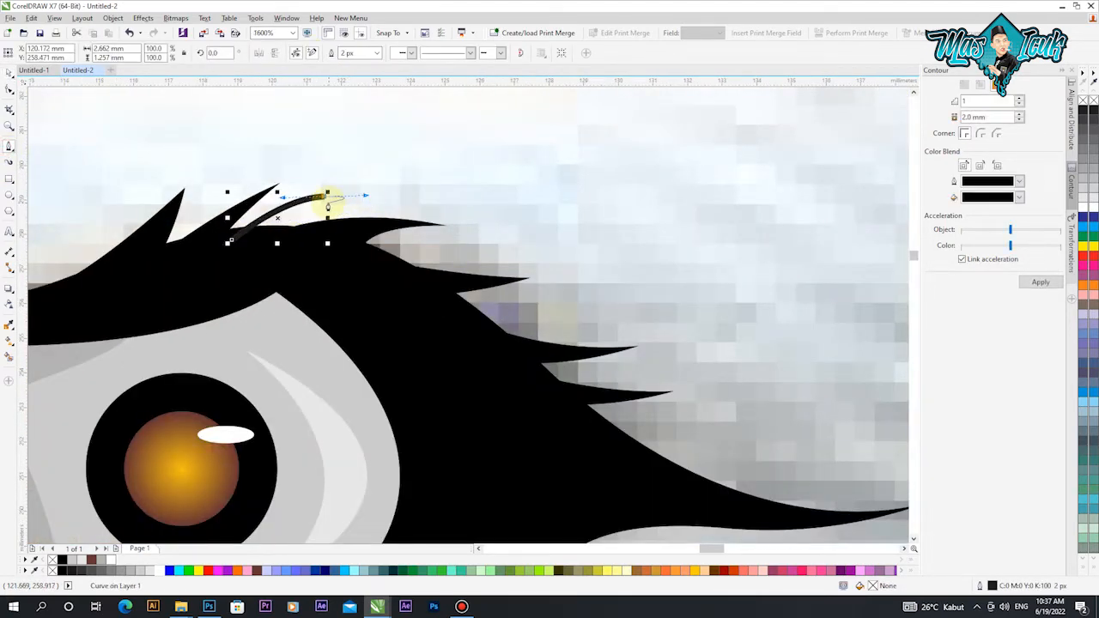
pyautogui.click(296, 246)
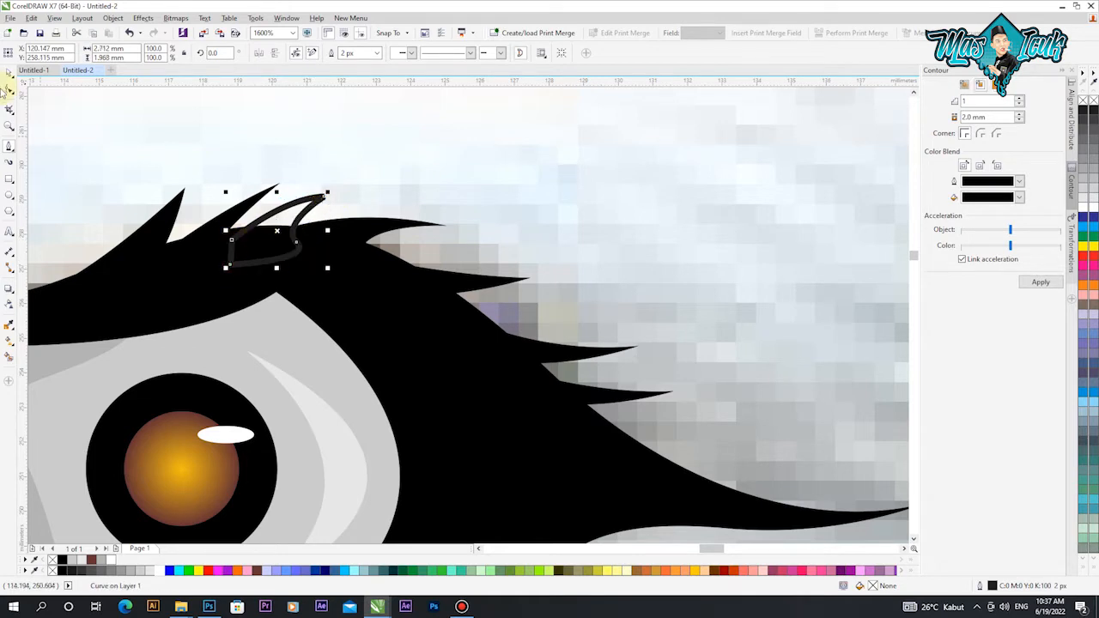
# Step: Weld the third upper feather spike to the black eye shape
pyautogui.click(8, 89)
pyautogui.click(184, 276)
pyautogui.press('space')
pyautogui.keyDown('shift'); pyautogui.click(320, 197); pyautogui.keyUp('shift')
pyautogui.click(316, 54)
pyautogui.click(346, 143)
pyautogui.scroll(-2, 407, 241)
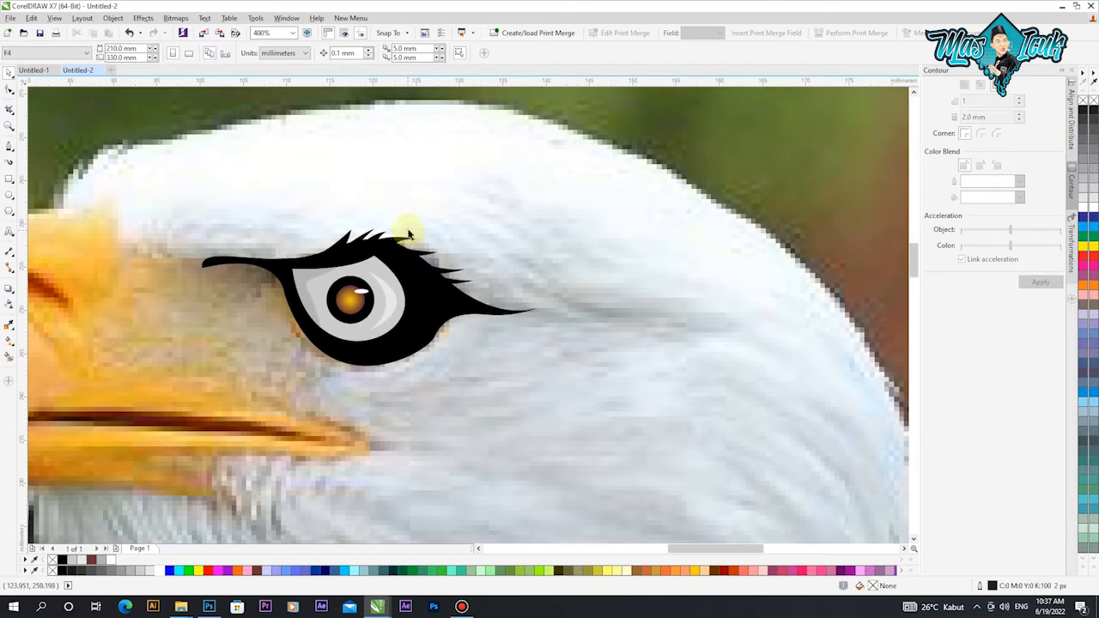
# Step: Draw a thin curved crease about 16.2 by 8.2 mm following the eye's lower edge, with a notched, pointed rear end
pyautogui.scroll(1, 406, 359)
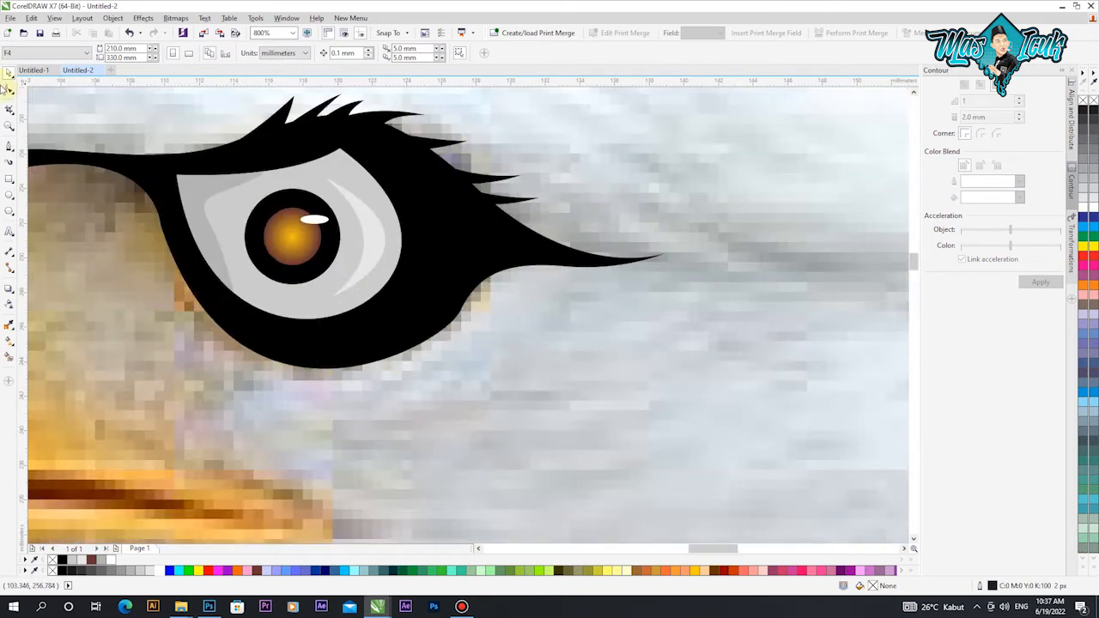
pyautogui.click(8, 147)
pyautogui.moveTo(167, 251); pyautogui.dragTo(404, 483)
pyautogui.moveTo(437, 346); pyautogui.dragTo(639, 250)
pyautogui.moveTo(331, 391); pyautogui.dragTo(306, 388)
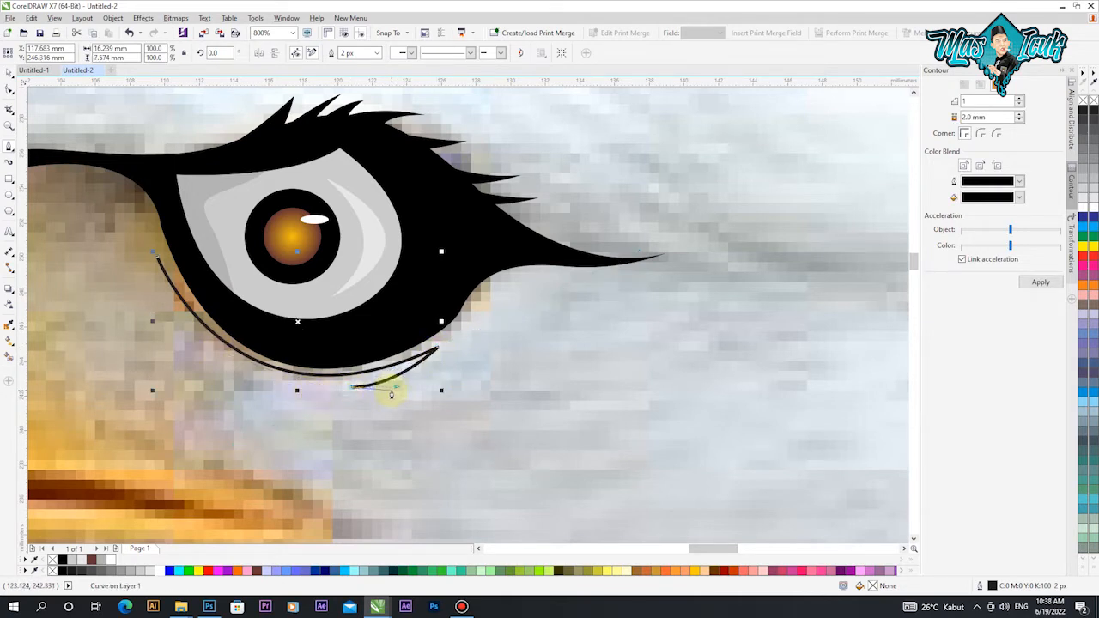
pyautogui.moveTo(440, 396); pyautogui.dragTo(443, 393)
pyautogui.moveTo(267, 384); pyautogui.dragTo(249, 376)
pyautogui.moveTo(159, 257); pyautogui.dragTo(180, 339)
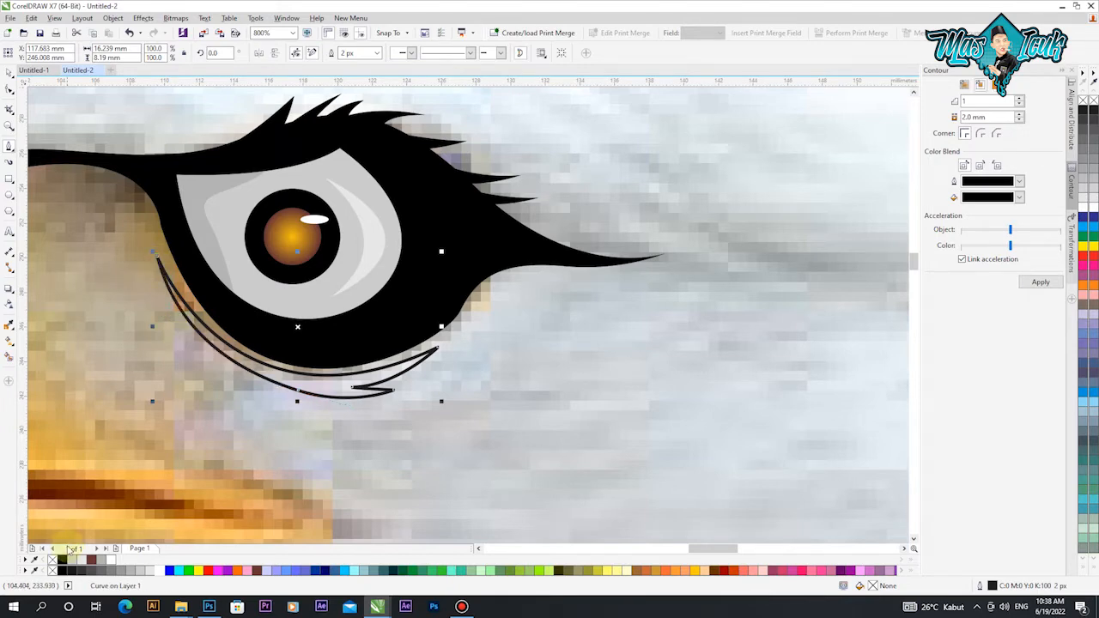
# Step: Fill the crease under the eye with black and remove its outline
pyautogui.click(61, 560)
pyautogui.rightClick(52, 560)
pyautogui.scroll(-1, 367, 362)
pyautogui.click(8, 73)
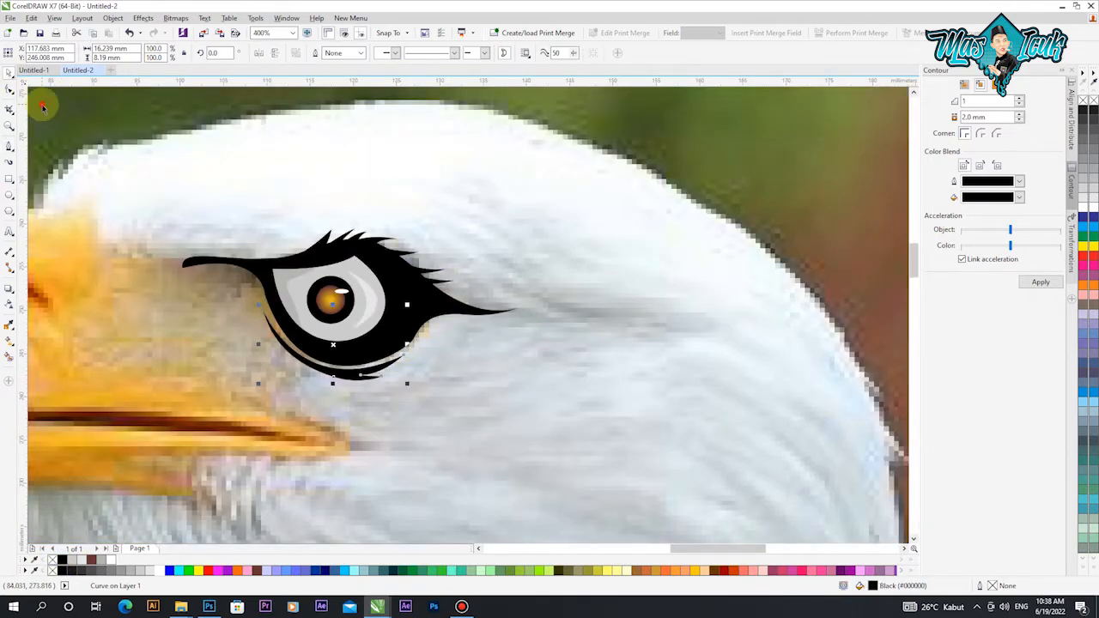
pyautogui.press('Escape')
# Step: Trace the eagle's whole beak as one closed curve about 64 by 44 mm, from the hooked tip to the mouth corner
pyautogui.press('F3')
pyautogui.click(232, 281)
pyautogui.moveTo(118, 467); pyautogui.dragTo(174, 489)
pyautogui.doubleClick(119, 308)
pyautogui.scroll(1, 124, 265)
pyautogui.moveTo(116, 270); pyautogui.dragTo(121, 263)
pyautogui.moveTo(489, 267); pyautogui.dragTo(564, 300)
pyautogui.click(457, 228)
pyautogui.click(637, 225)
pyautogui.press('space')
pyautogui.scroll(-2, 644, 226)
pyautogui.scroll(1, 576, 203)
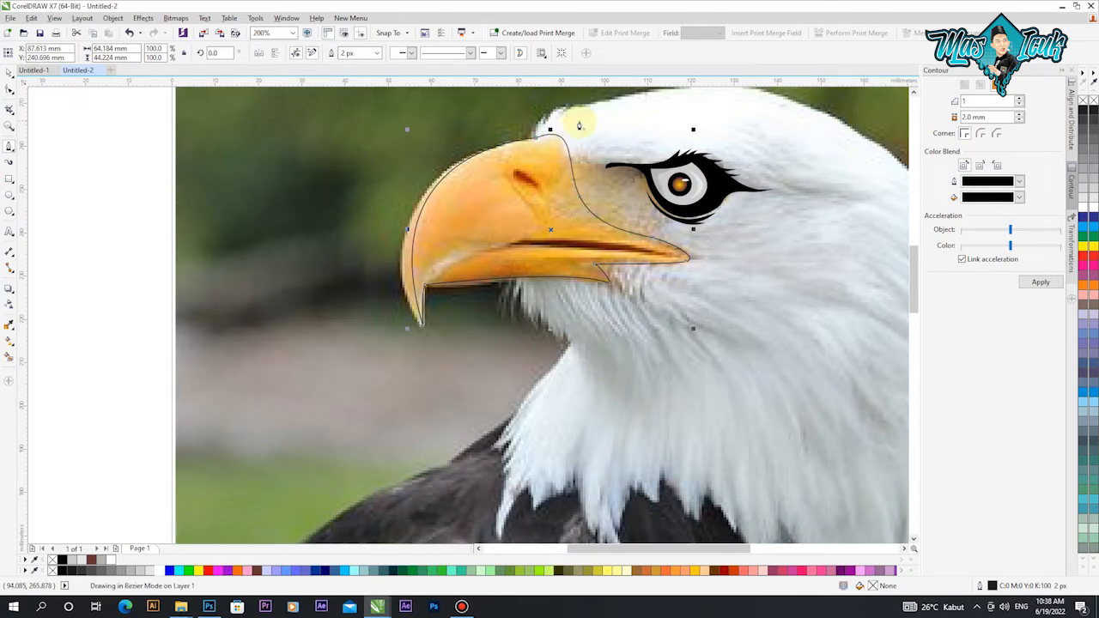
pyautogui.scroll(-1, 579, 126)
pyautogui.scroll(1, 579, 219)
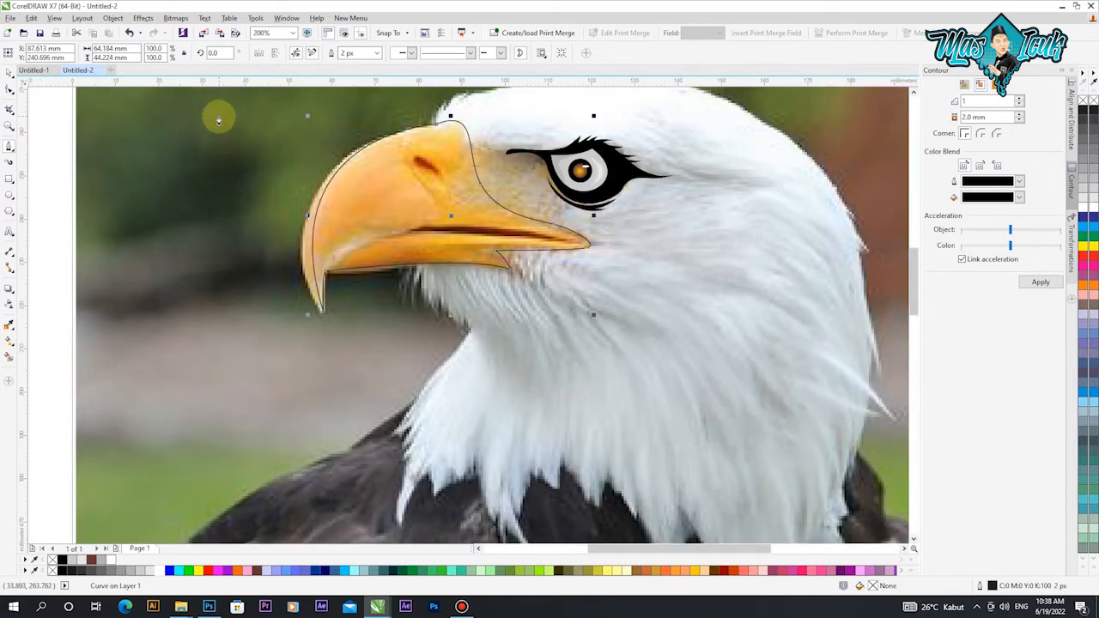
# Step: Adjust the node at the beak's hooked tip and bend the front curve to follow the beak in the photo
pyautogui.click(10, 108)
pyautogui.scroll(1, 321, 277)
pyautogui.moveTo(359, 479)
pyautogui.mouseDown()
pyautogui.moveTo(318, 459)
pyautogui.moveTo(356, 484)
pyautogui.mouseUp()
pyautogui.scroll(2, 356, 483)
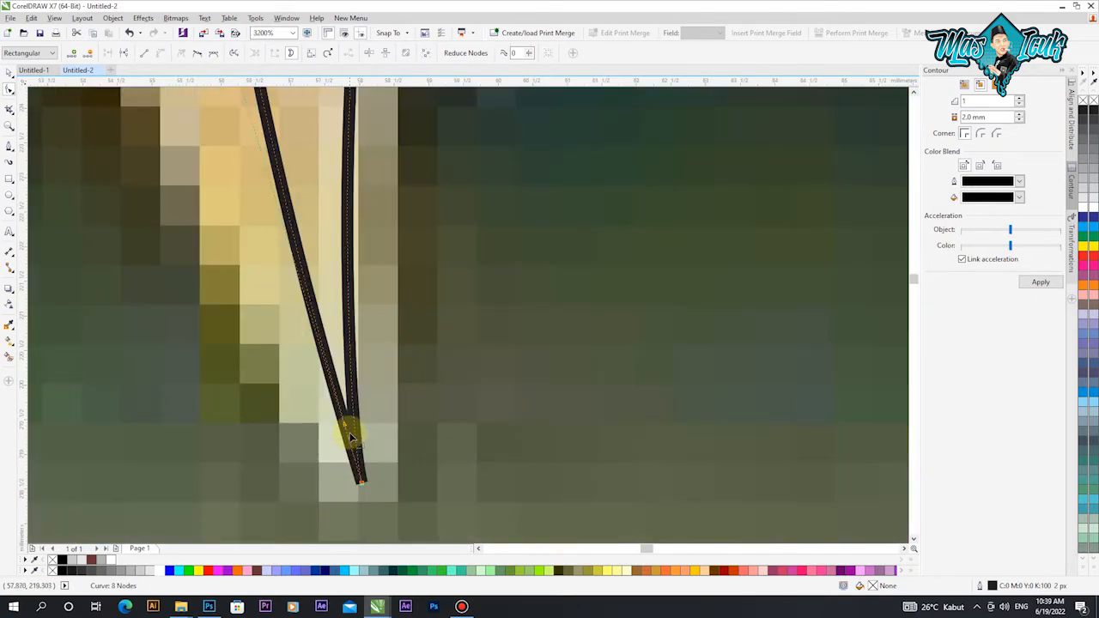
pyautogui.scroll(-3, 344, 442)
pyautogui.moveTo(428, 485); pyautogui.dragTo(251, 188)
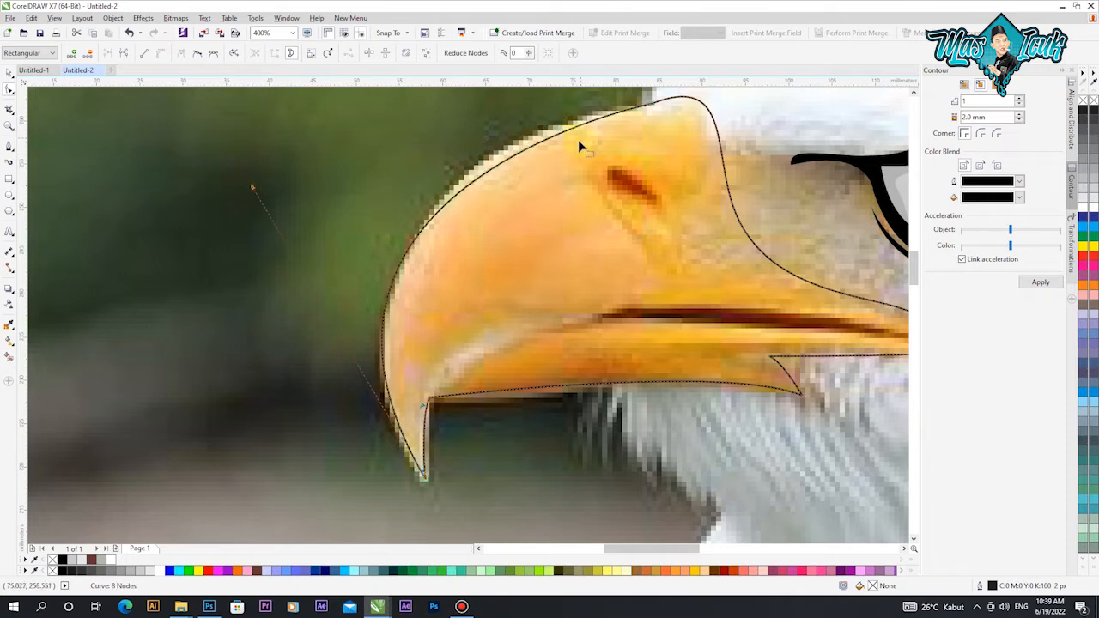
# Step: Bend the upper front curve of the beak outline to follow the beak's edge in the photo
pyautogui.scroll(-1, 578, 141)
pyautogui.scroll(1, 552, 151)
pyautogui.moveTo(582, 160); pyautogui.dragTo(487, 179)
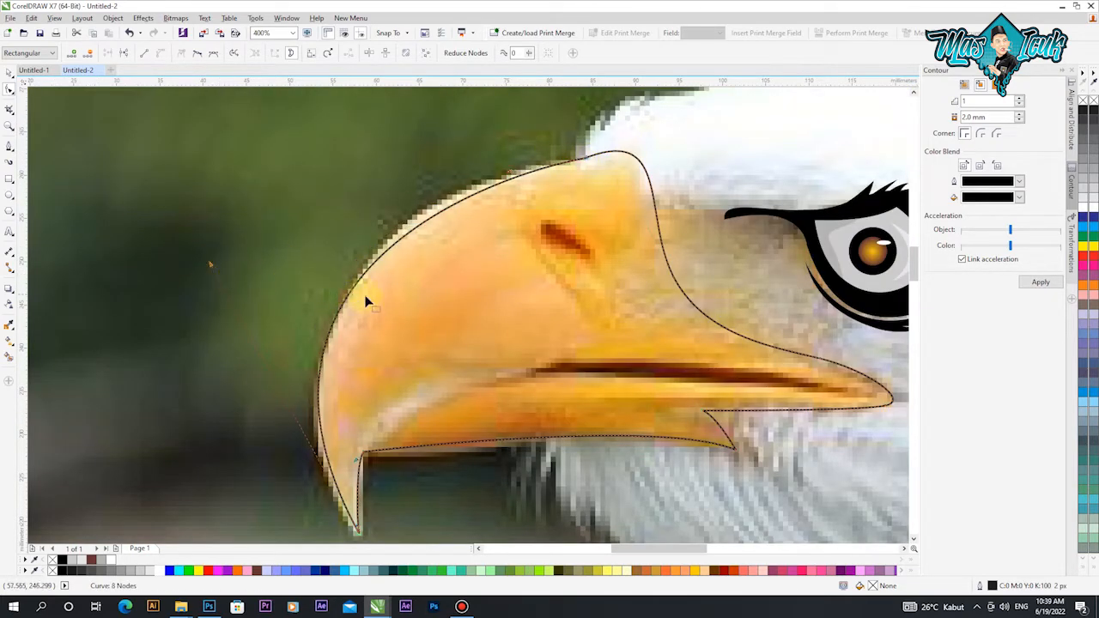
pyautogui.scroll(-1, 359, 295)
pyautogui.scroll(1, 523, 287)
# Step: Trace the nostril as a closed teardrop curve about 6.2 by 5.1 mm on the upper beak
pyautogui.click(9, 146)
pyautogui.click(418, 277)
pyautogui.moveTo(383, 257)
pyautogui.mouseDown()
pyautogui.moveTo(356, 253)
pyautogui.moveTo(405, 238)
pyautogui.mouseUp()
pyautogui.click(418, 277)
# Step: Trace the dark mouth slit as a thin closed curve about 34.7 by 3.3 mm, pointed at both ends
pyautogui.scroll(-1, 353, 303)
pyautogui.scroll(1, 421, 341)
pyautogui.click(580, 359)
pyautogui.moveTo(334, 335); pyautogui.dragTo(298, 340)
pyautogui.click(600, 363)
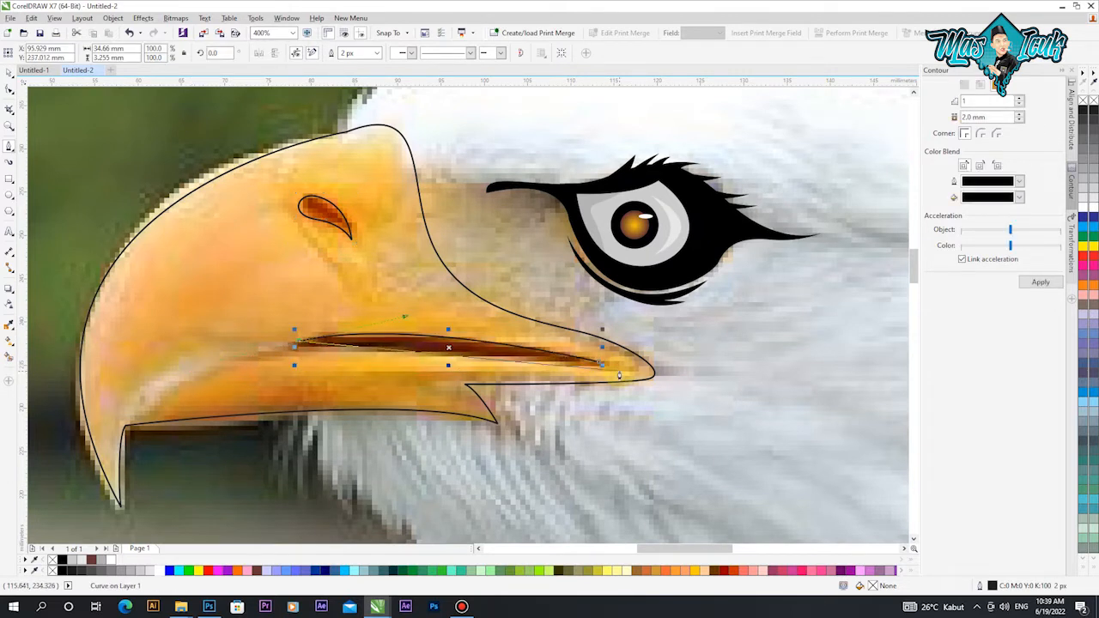
pyautogui.click(598, 362)
pyautogui.scroll(-1, 598, 363)
pyautogui.scroll(1, 525, 369)
# Step: Draw a closed highlight shape over the front of the beak, curving past the nostril and down the hook, overshooting the beak's outer edge
pyautogui.click(382, 142)
pyautogui.moveTo(359, 200); pyautogui.dragTo(379, 232)
pyautogui.click(413, 305)
pyautogui.moveTo(288, 334); pyautogui.dragTo(252, 319)
pyautogui.moveTo(201, 420); pyautogui.dragTo(216, 485)
pyautogui.click(194, 534)
pyautogui.moveTo(111, 378); pyautogui.dragTo(111, 378)
pyautogui.click(110, 371)
pyautogui.click(157, 148)
pyautogui.click(388, 104)
pyautogui.click(385, 139)
# Step: Intersect the highlight shape with the beak outline and delete the original overshooting shape
pyautogui.click(7, 72)
pyautogui.keyDown('shift'); pyautogui.click(468, 189); pyautogui.keyUp('shift')
pyautogui.click(348, 54)
pyautogui.click(240, 101)
pyautogui.click(224, 147)
pyautogui.press('Delete')
# Step: Fill the beak highlight with yellow #FFD942 and remove its outline
pyautogui.scroll(-1, 283, 245)
pyautogui.click(282, 245)
pyautogui.click(196, 571)
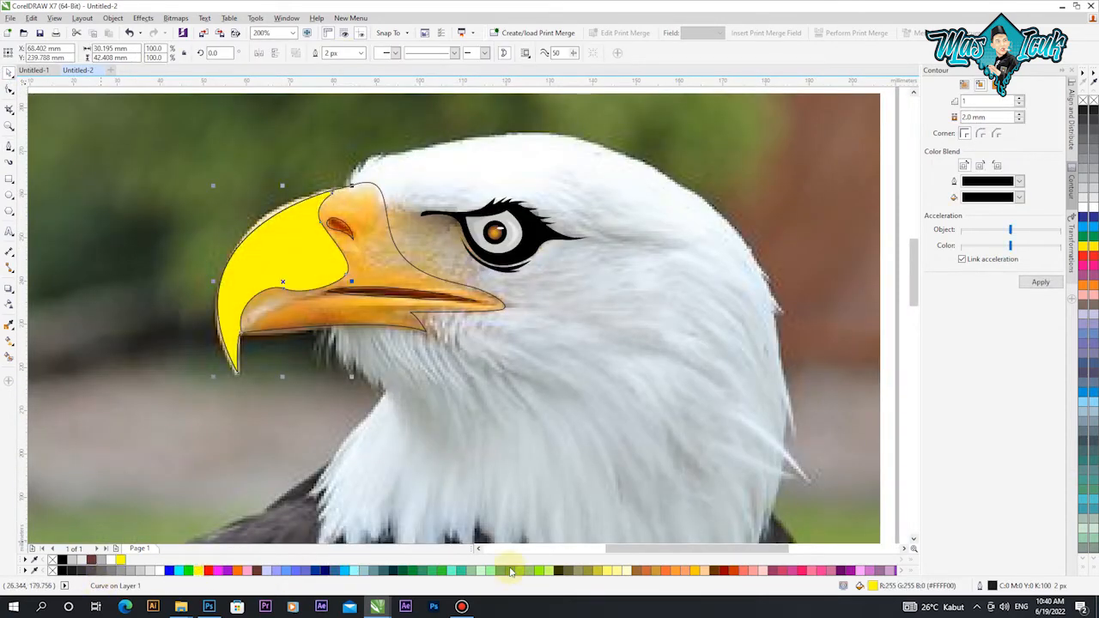
pyautogui.doubleClick(860, 586)
pyautogui.click(764, 425)
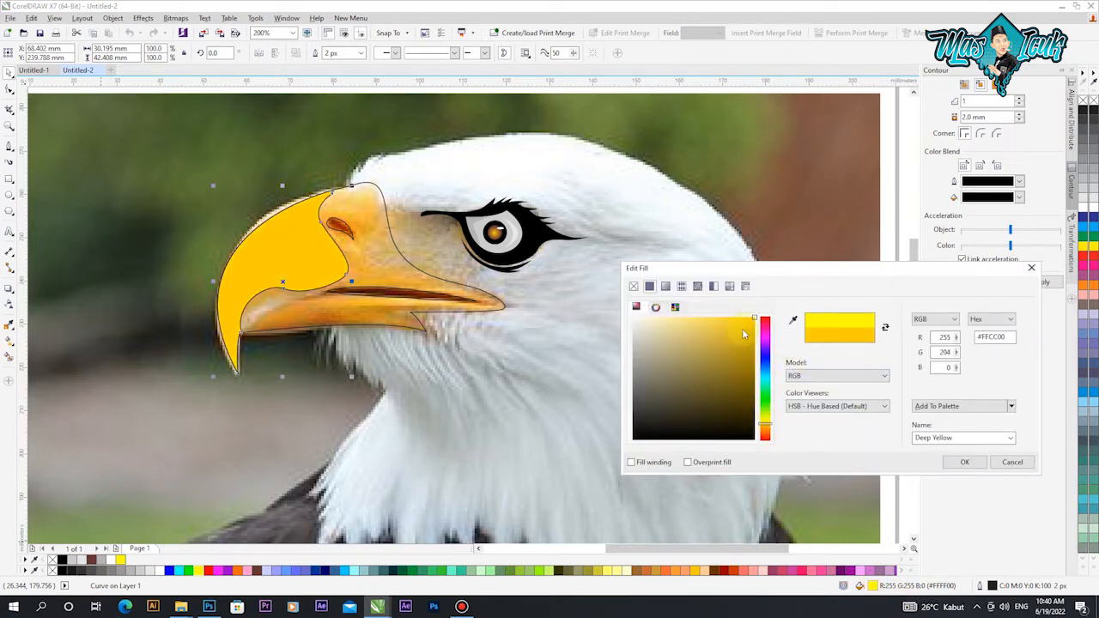
pyautogui.moveTo(738, 319); pyautogui.dragTo(723, 318)
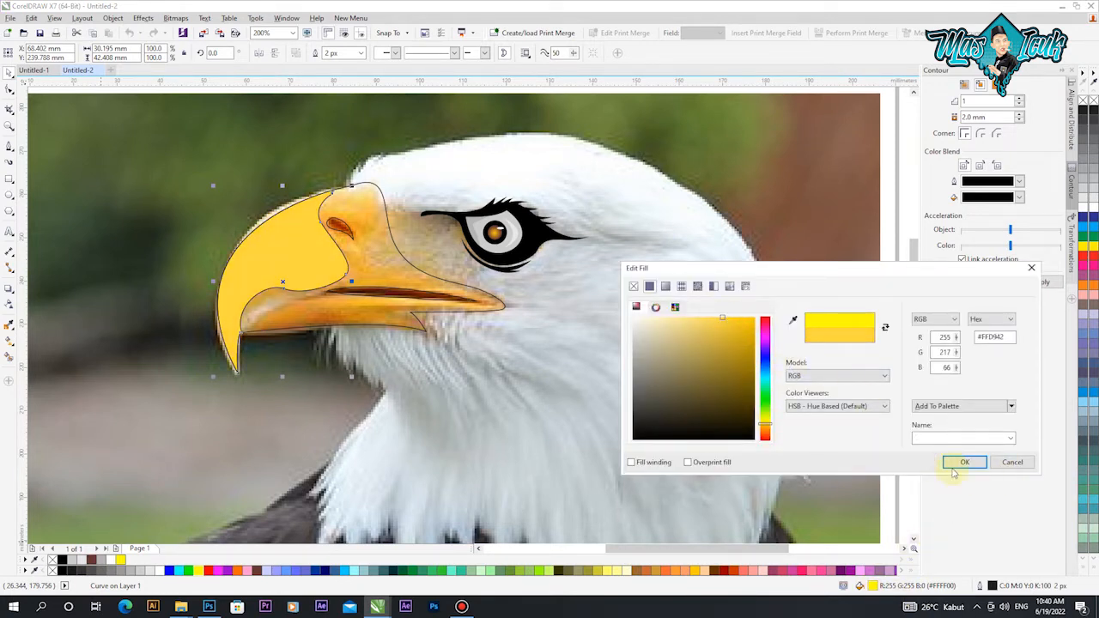
pyautogui.click(952, 469)
pyautogui.click(54, 515)
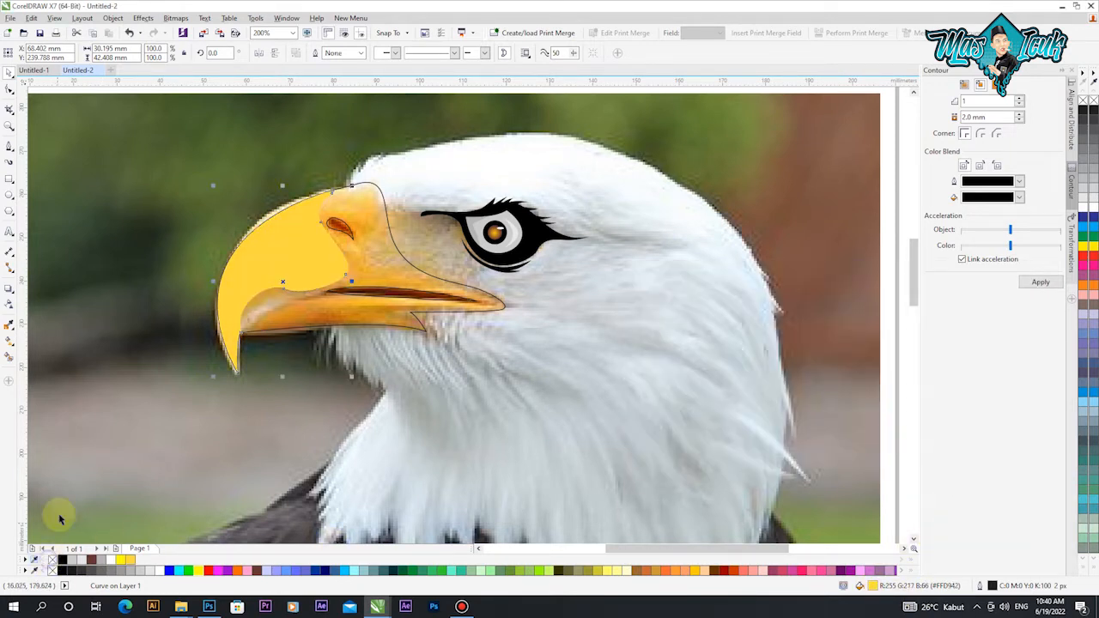
# Step: Fill the whole beak shape with the slightly darker yellow #F0D228
pyautogui.click(378, 234)
pyautogui.click(130, 560)
pyautogui.doubleClick(878, 586)
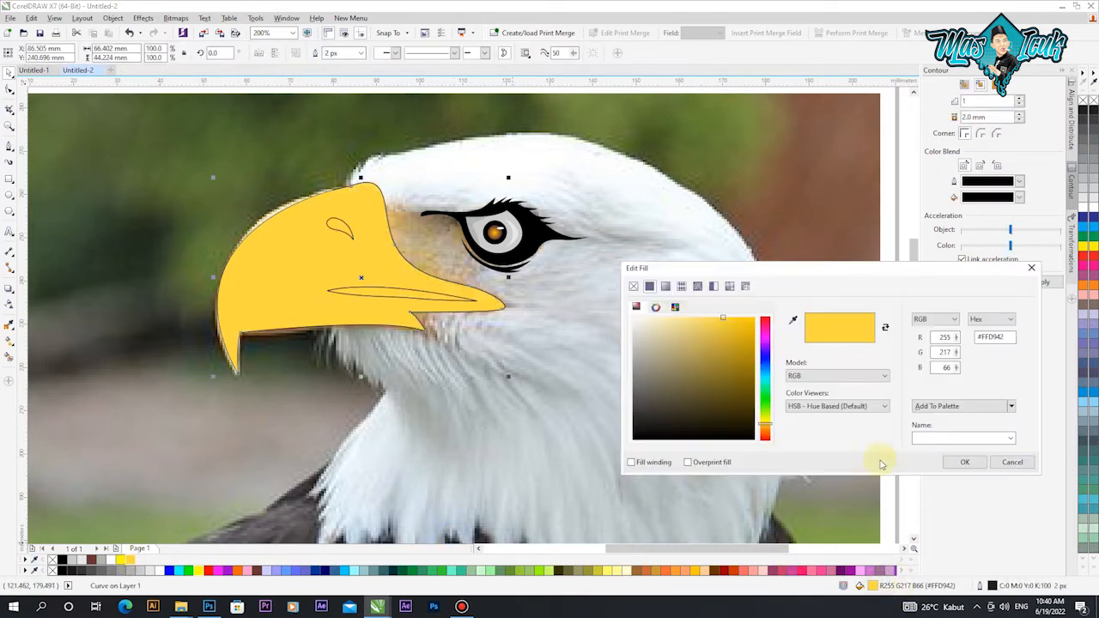
pyautogui.moveTo(748, 348); pyautogui.dragTo(748, 376)
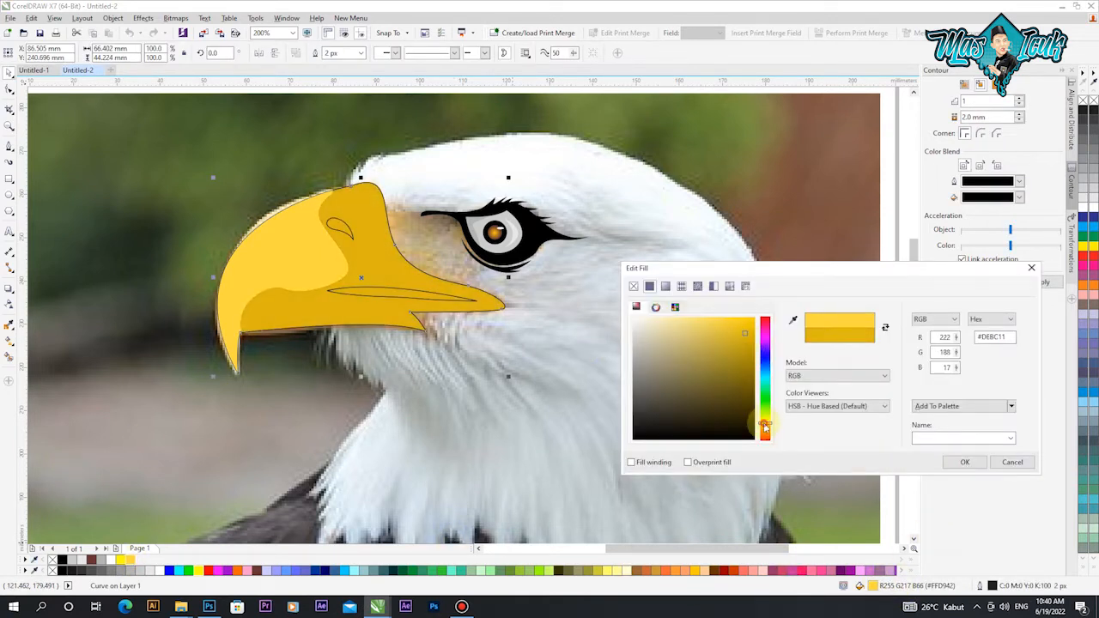
pyautogui.moveTo(765, 425); pyautogui.dragTo(764, 422)
pyautogui.moveTo(744, 334); pyautogui.dragTo(731, 326)
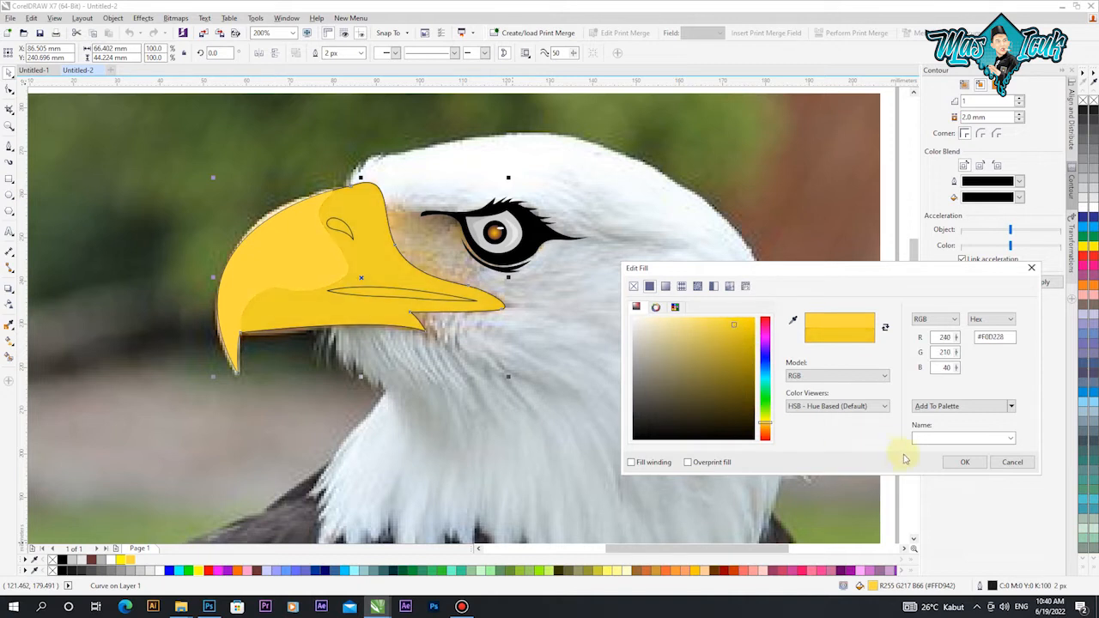
pyautogui.click(965, 462)
# Step: Fill the mouth slit with Dark Brown #663333 and remove its outline
pyautogui.click(366, 292)
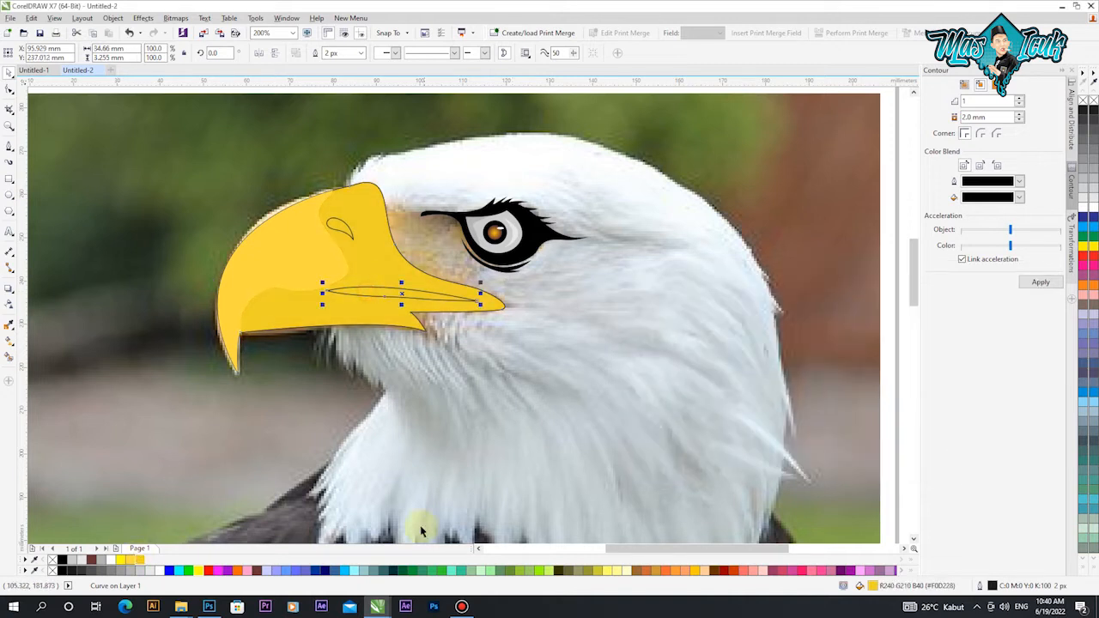
pyautogui.click(91, 559)
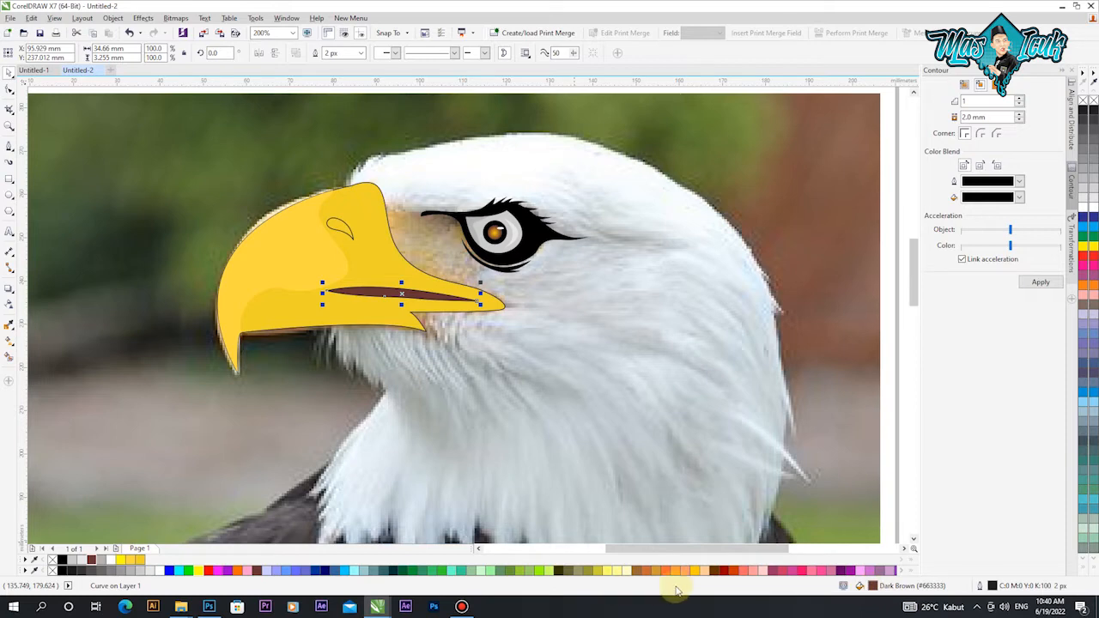
pyautogui.rightClick(52, 560)
pyautogui.click(233, 501)
# Step: Fill the nostril with Dark Brown #663333 and leave it without an outline
pyautogui.scroll(-1, 319, 403)
pyautogui.scroll(2, 334, 314)
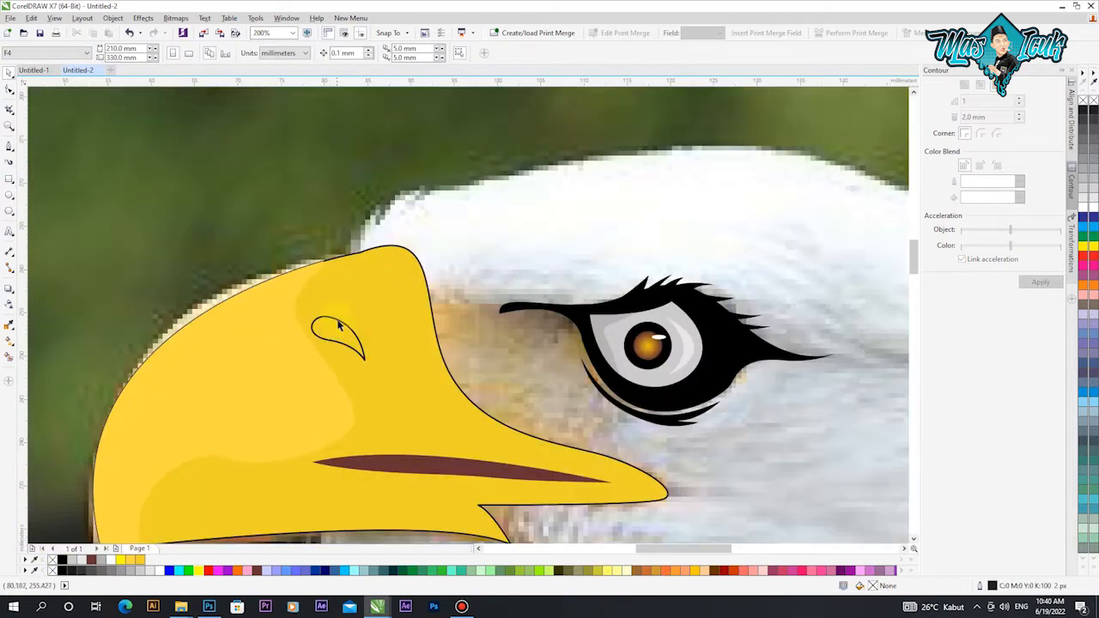
pyautogui.click(338, 323)
pyautogui.click(91, 559)
pyautogui.scroll(-2, 344, 404)
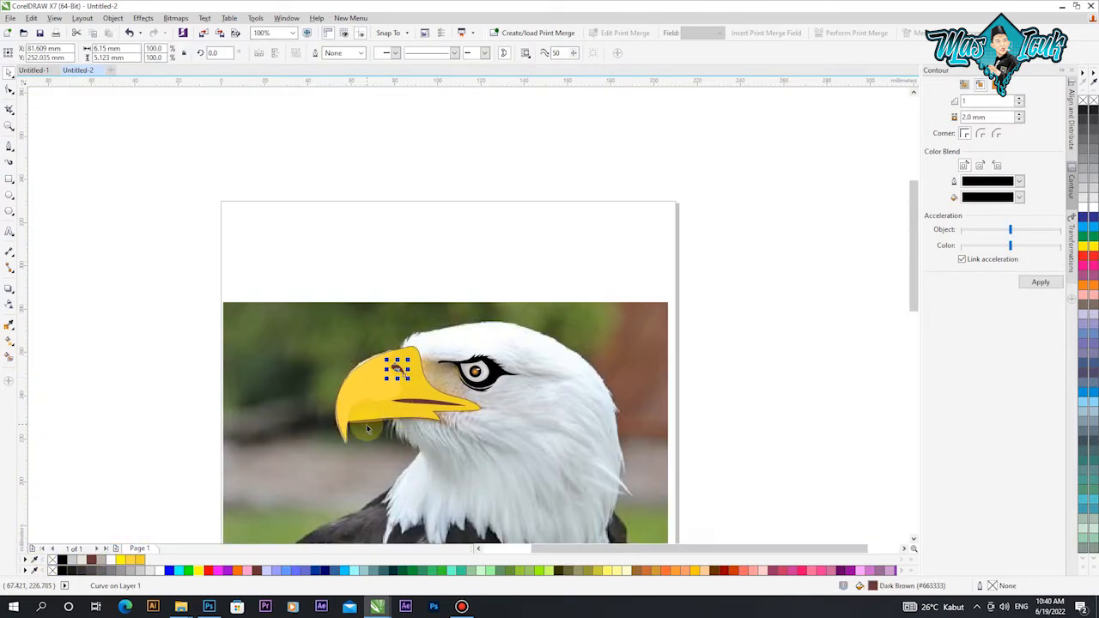
pyautogui.scroll(3, 533, 339)
pyautogui.click(12, 143)
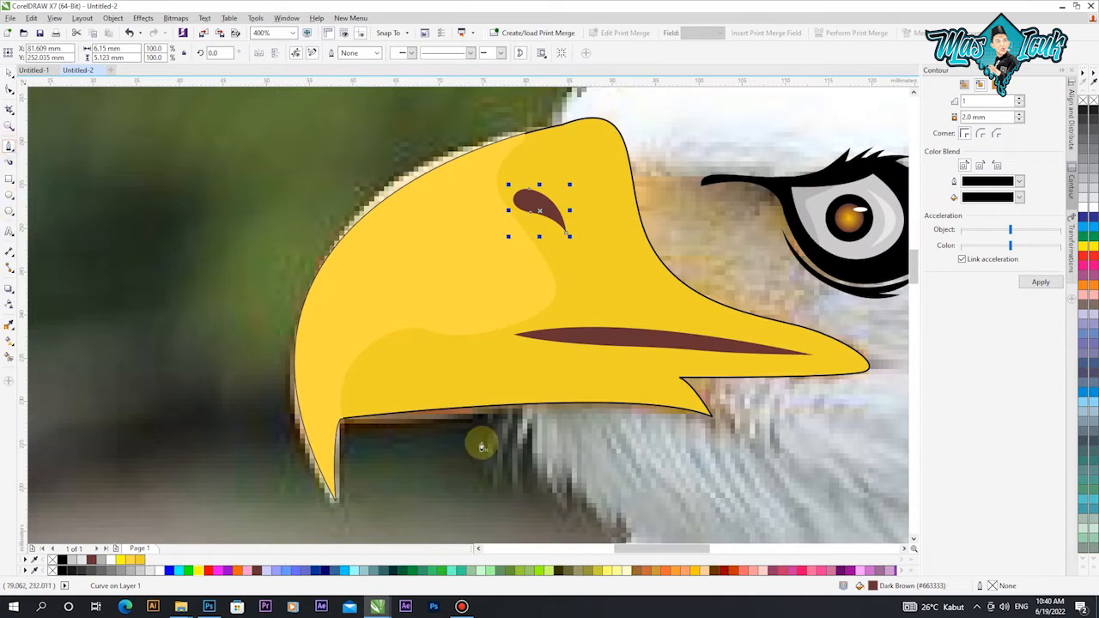
pyautogui.click(355, 453)
pyautogui.click(520, 342)
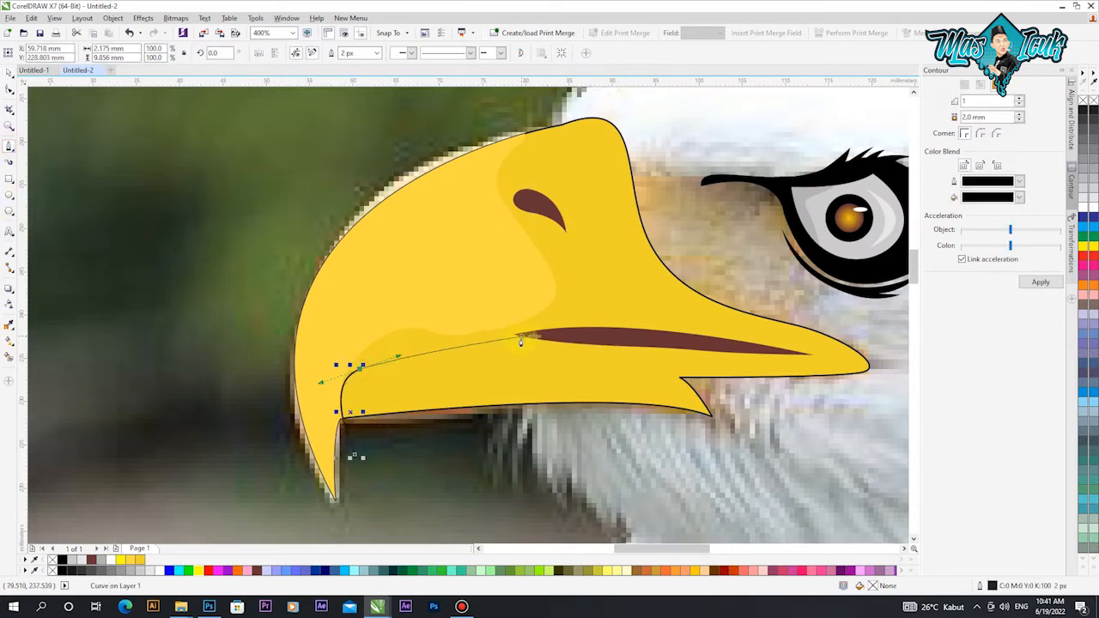
pyautogui.moveTo(515, 335); pyautogui.dragTo(612, 340)
pyautogui.keyDown('alt'); pyautogui.click(517, 334); pyautogui.keyUp('alt')
pyautogui.moveTo(356, 455); pyautogui.dragTo(315, 333)
pyautogui.hotkey('ctrl', 'z')
pyautogui.hotkey('ctrl', 'z')
pyautogui.hotkey('ctrl', 'z')
# Step: Draw a thin closed crescent about 20.7 by 12.7 mm from below the hook to the mouth slit, filled #FFD942 without an outline
pyautogui.click(343, 446)
pyautogui.moveTo(521, 336); pyautogui.dragTo(745, 348)
pyautogui.moveTo(344, 450); pyautogui.dragTo(334, 329)
pyautogui.click(141, 560)
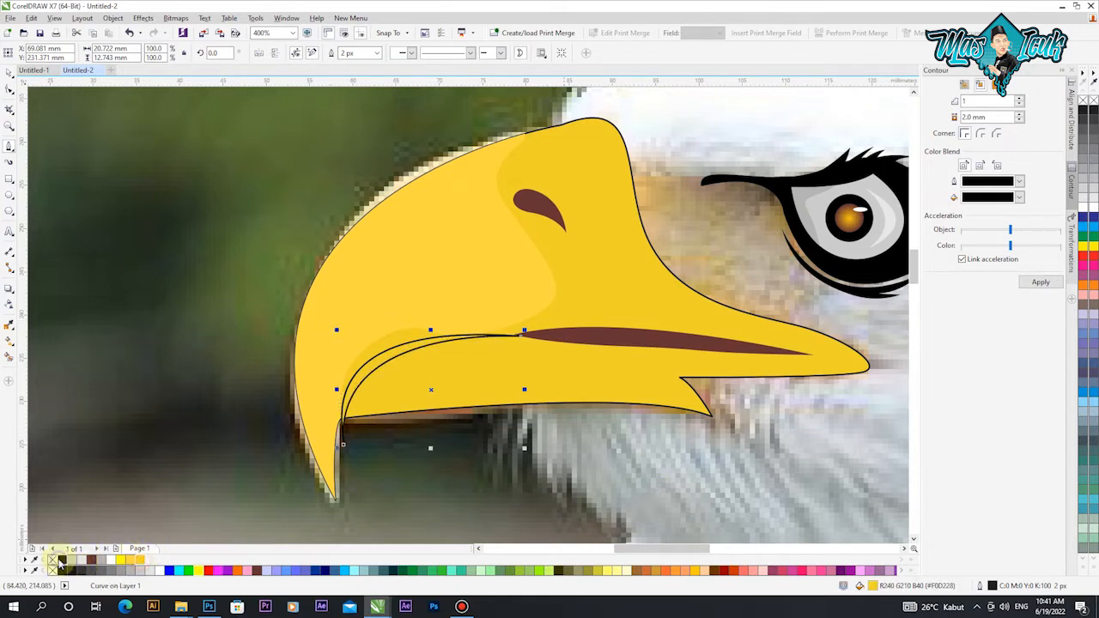
pyautogui.rightClick(51, 560)
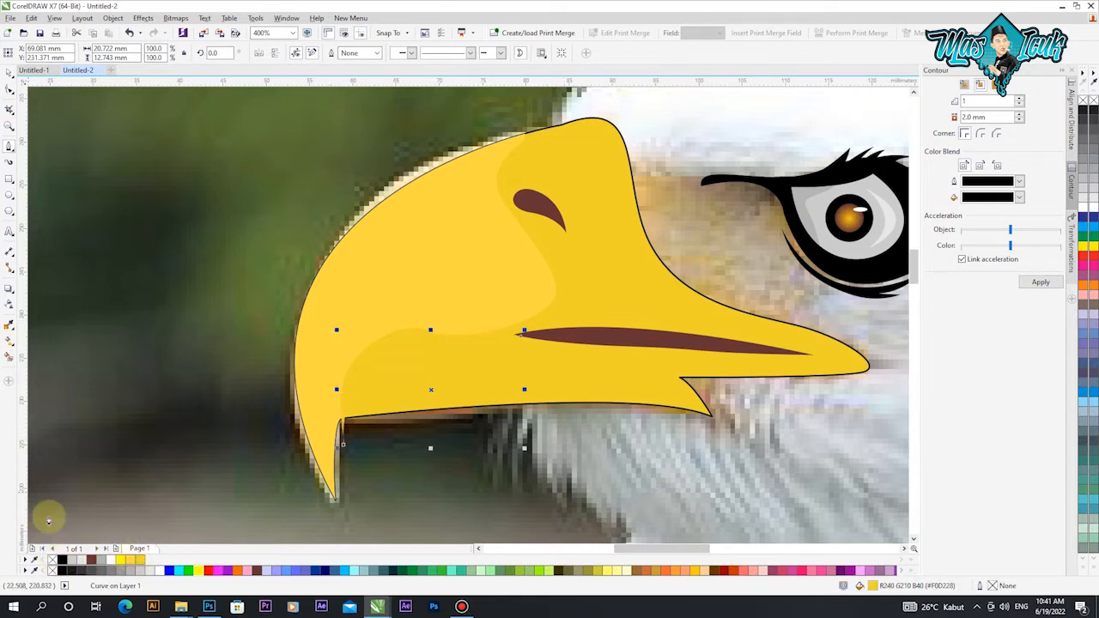
pyautogui.click(129, 559)
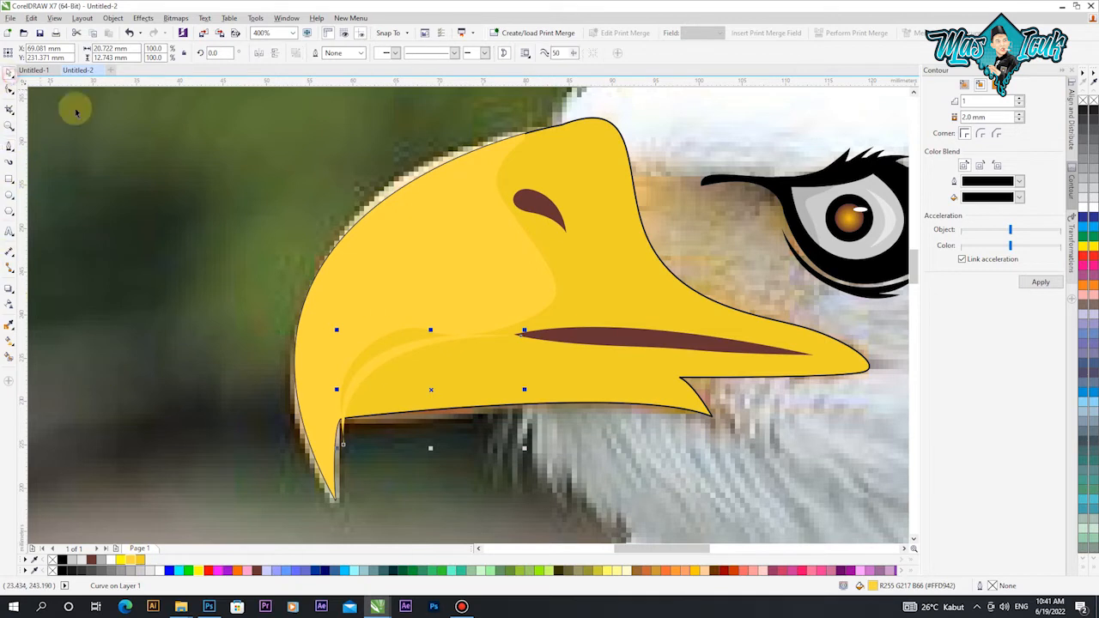
# Step: Intersect the mouth crescent with the beak and delete the original crescent that overshoots the beak's lower edge
pyautogui.keyDown('shift'); pyautogui.click(590, 297); pyautogui.keyUp('shift')
pyautogui.click(347, 52)
pyautogui.click(226, 170)
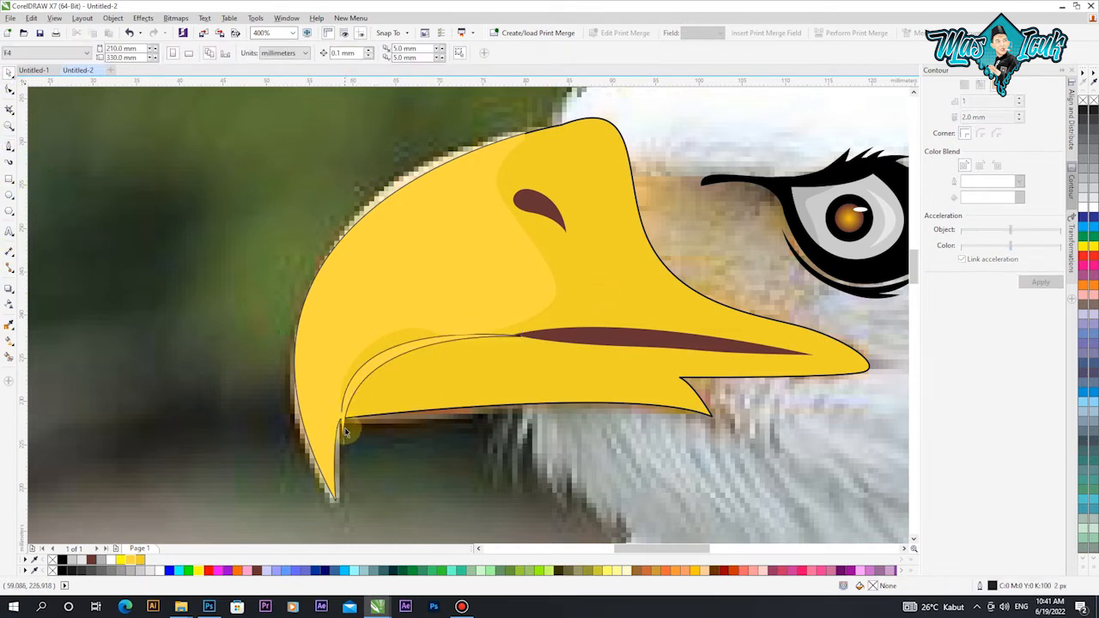
pyautogui.click(342, 434)
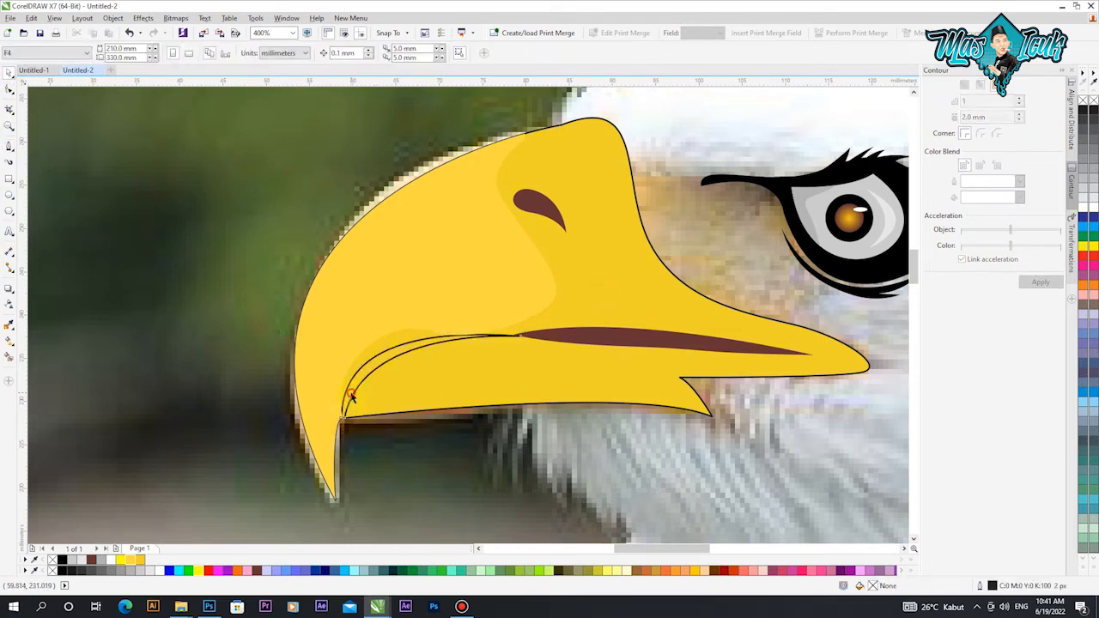
# Step: Fill the trimmed mouth crescent with reddish brown #824C4C and remove its outline
pyautogui.doubleClick(873, 586)
pyautogui.click(751, 359)
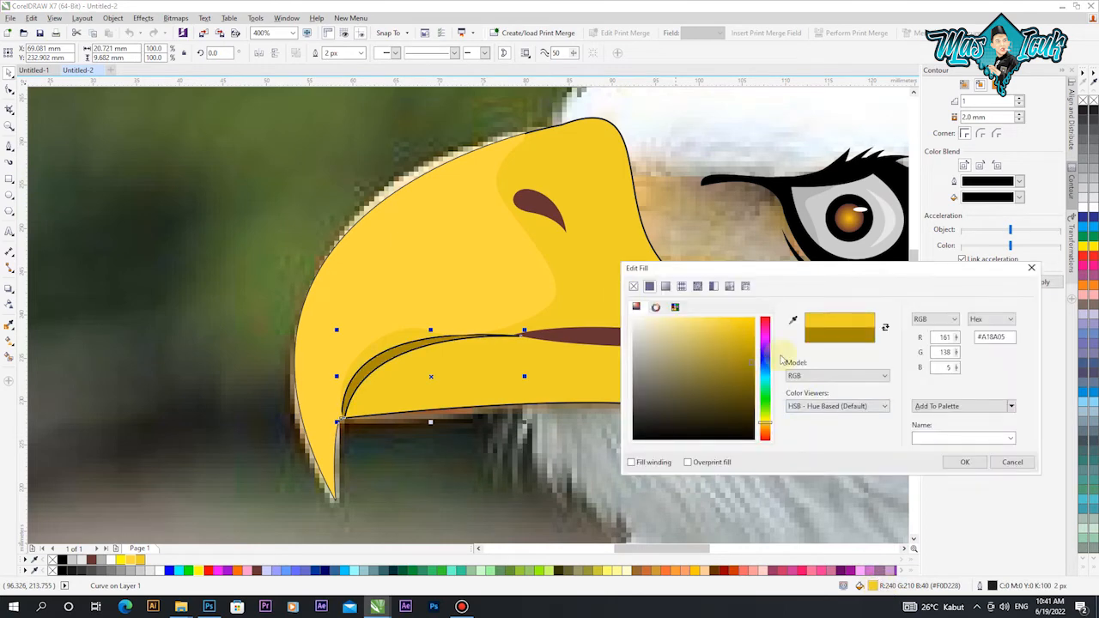
pyautogui.click(765, 435)
pyautogui.click(695, 387)
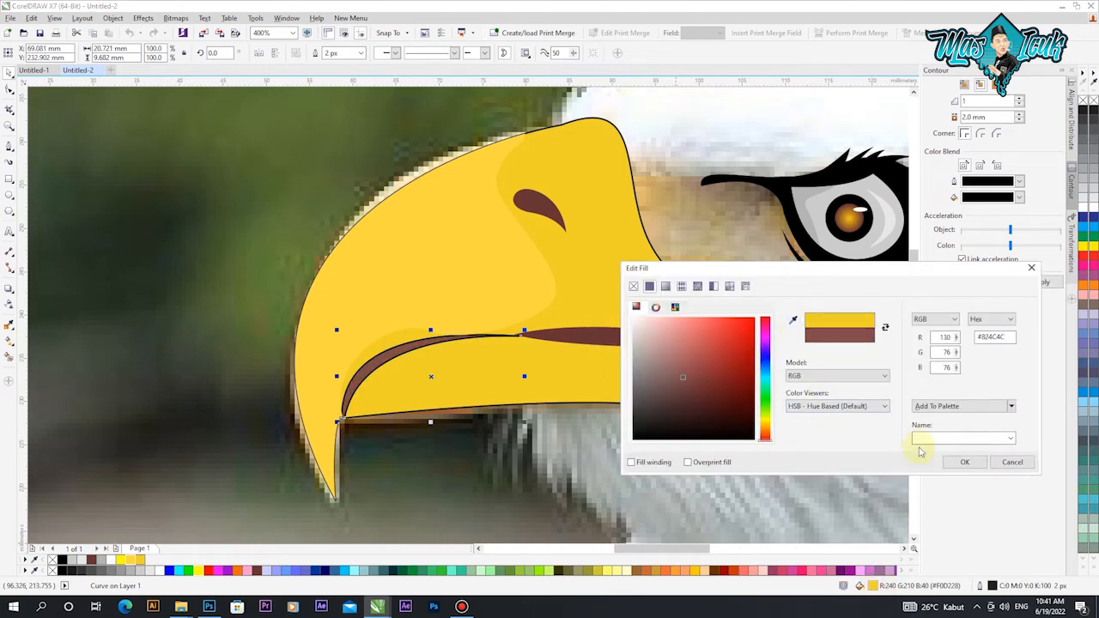
pyautogui.click(964, 462)
pyautogui.rightClick(53, 570)
pyautogui.click(159, 476)
# Step: Remove the outline from the whole beak shape
pyautogui.scroll(-2, 332, 420)
pyautogui.click(139, 408)
pyautogui.scroll(-1, 465, 489)
pyautogui.scroll(1, 470, 438)
pyautogui.click(376, 415)
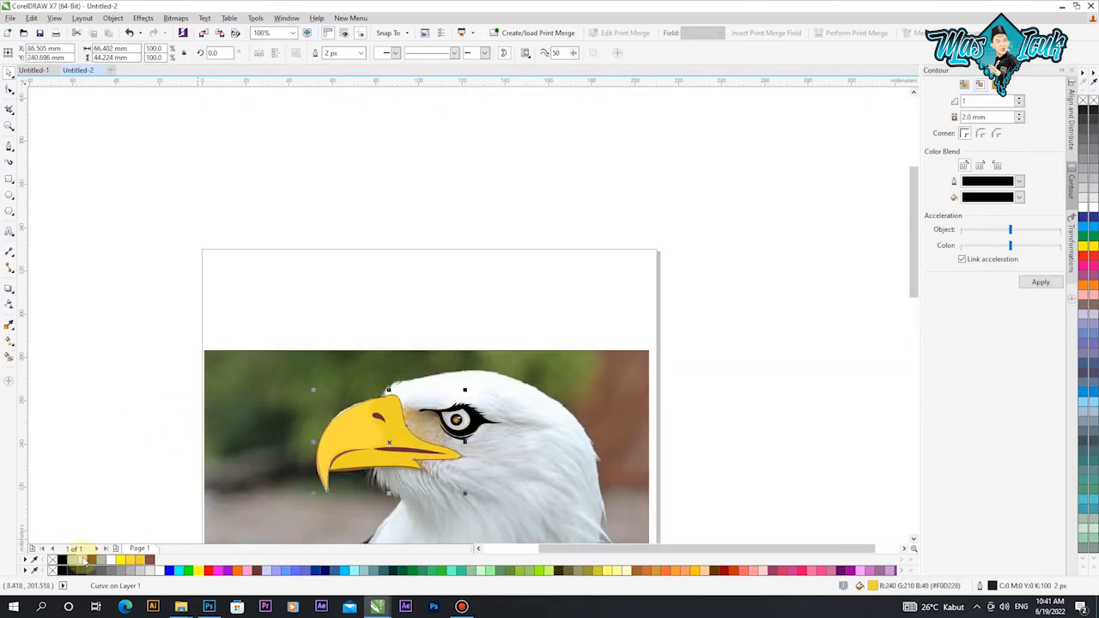
pyautogui.rightClick(51, 559)
pyautogui.click(125, 476)
# Step: Start the face patch outline inside the lower beak and trace curved, pointed feather tufts down along the chin
pyautogui.click(399, 347)
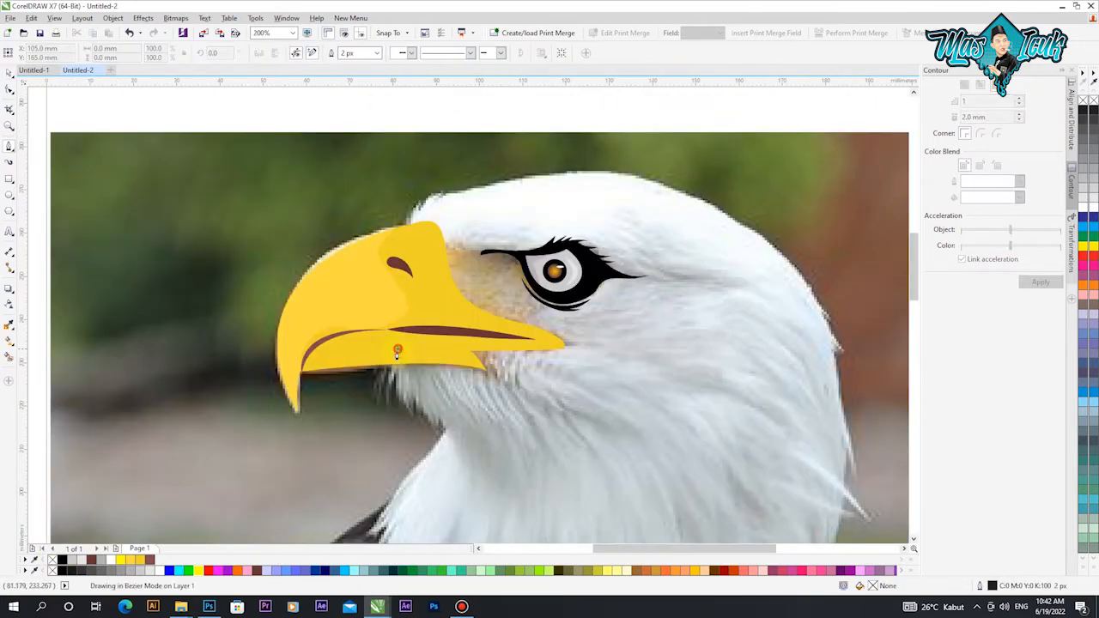
pyautogui.moveTo(389, 404); pyautogui.dragTo(396, 418)
pyautogui.scroll(2, 390, 407)
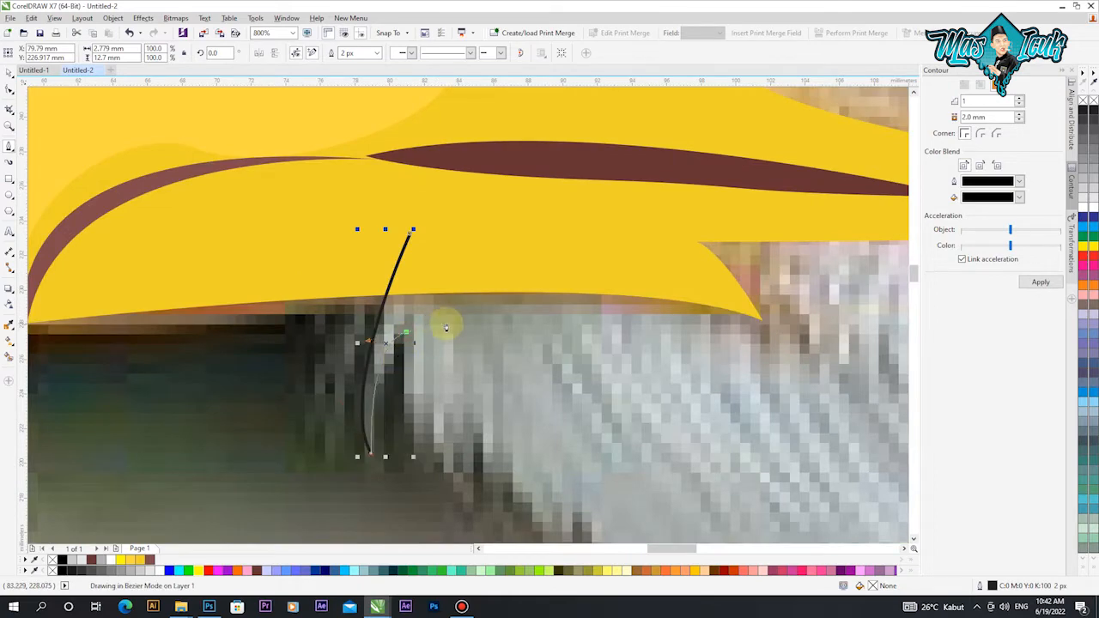
pyautogui.moveTo(449, 307); pyautogui.dragTo(449, 306)
pyautogui.doubleClick(406, 333)
pyautogui.moveTo(462, 504); pyautogui.dragTo(467, 441)
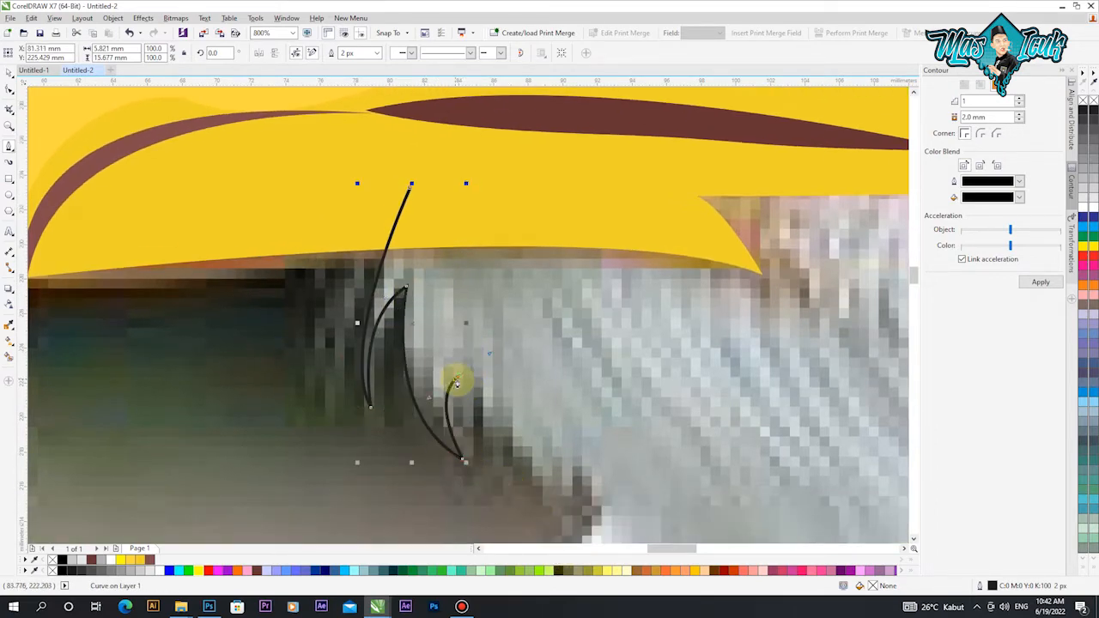
pyautogui.scroll(-2, 436, 372)
pyautogui.scroll(2, 443, 369)
pyautogui.moveTo(366, 383); pyautogui.dragTo(429, 413)
pyautogui.click(445, 419)
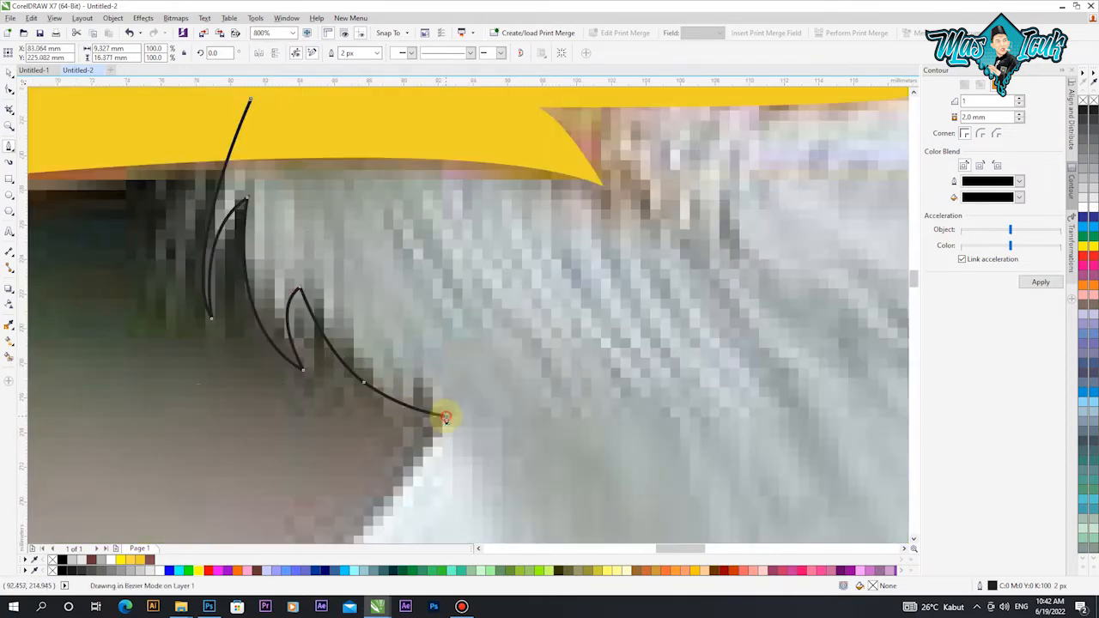
# Step: Continue the face patch outline with large feather spikes across the throat and cheek, up to a rear tip behind the eye
pyautogui.scroll(-2, 442, 397)
pyautogui.moveTo(473, 444); pyautogui.dragTo(494, 472)
pyautogui.click(526, 478)
pyautogui.moveTo(501, 409); pyautogui.dragTo(577, 397)
pyautogui.click(548, 375)
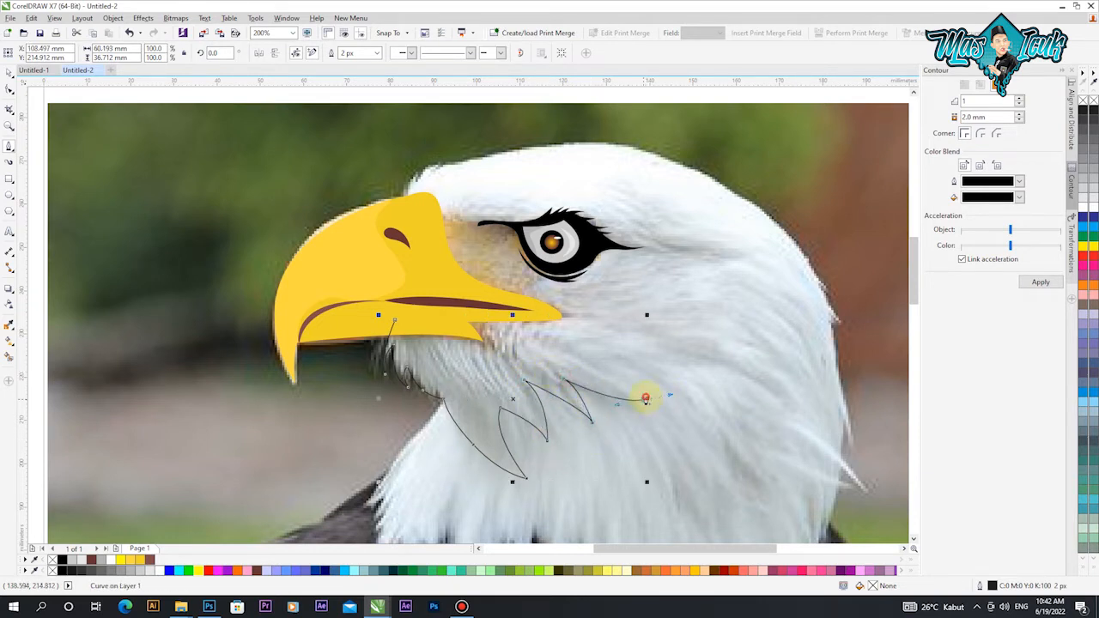
pyautogui.moveTo(691, 361); pyautogui.dragTo(736, 391)
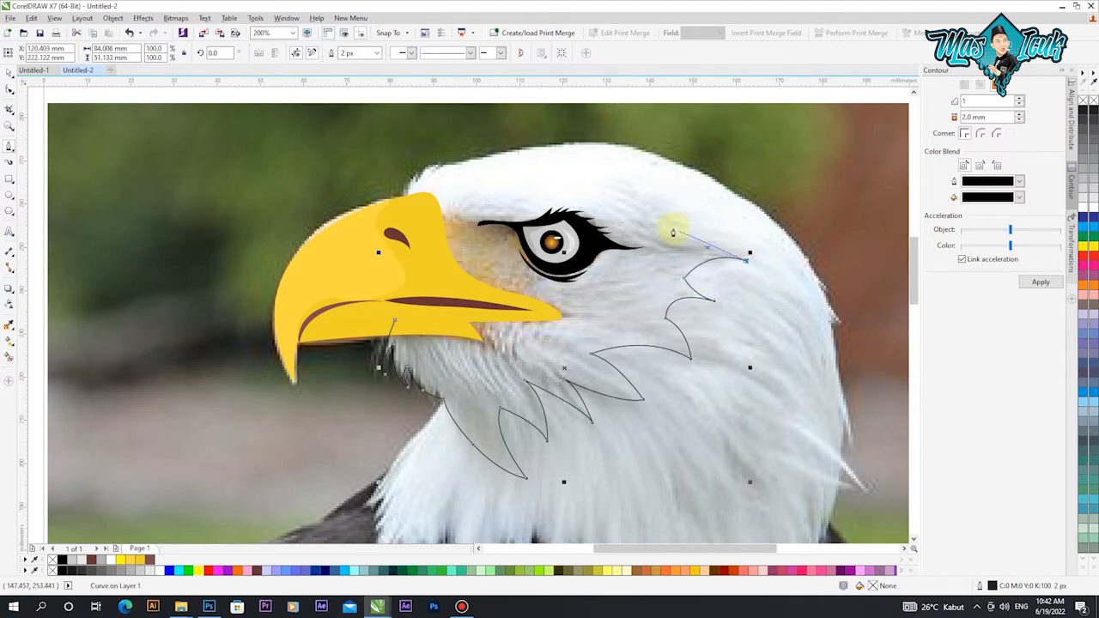
# Step: Run the outline forward over the brow to the beak and close the face patch at about 84 by 63 mm
pyautogui.scroll(2, 559, 196)
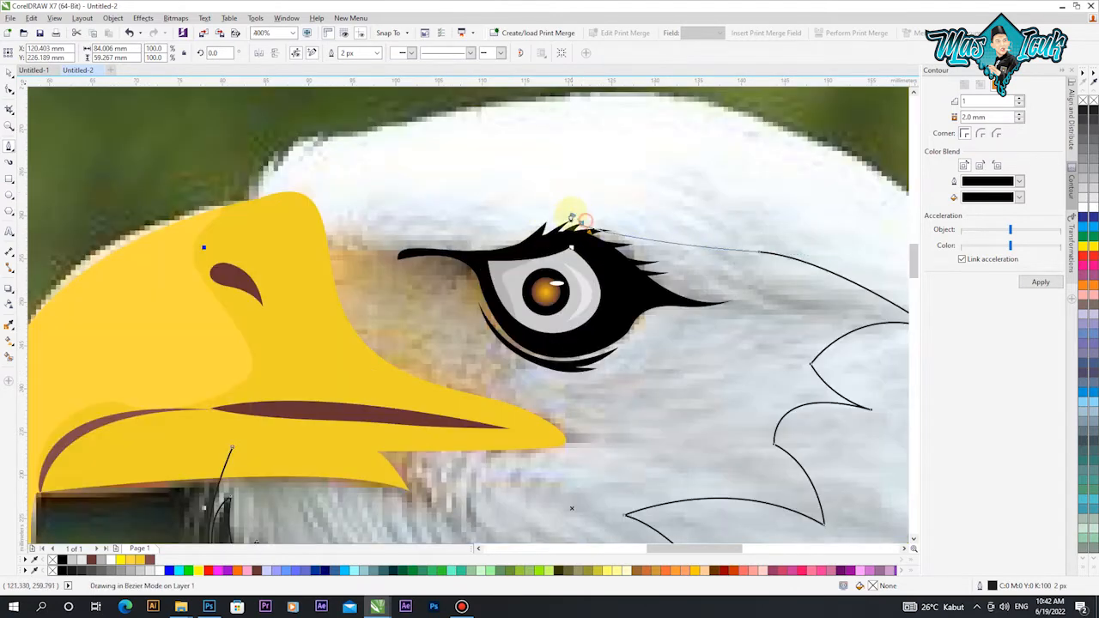
pyautogui.click(396, 239)
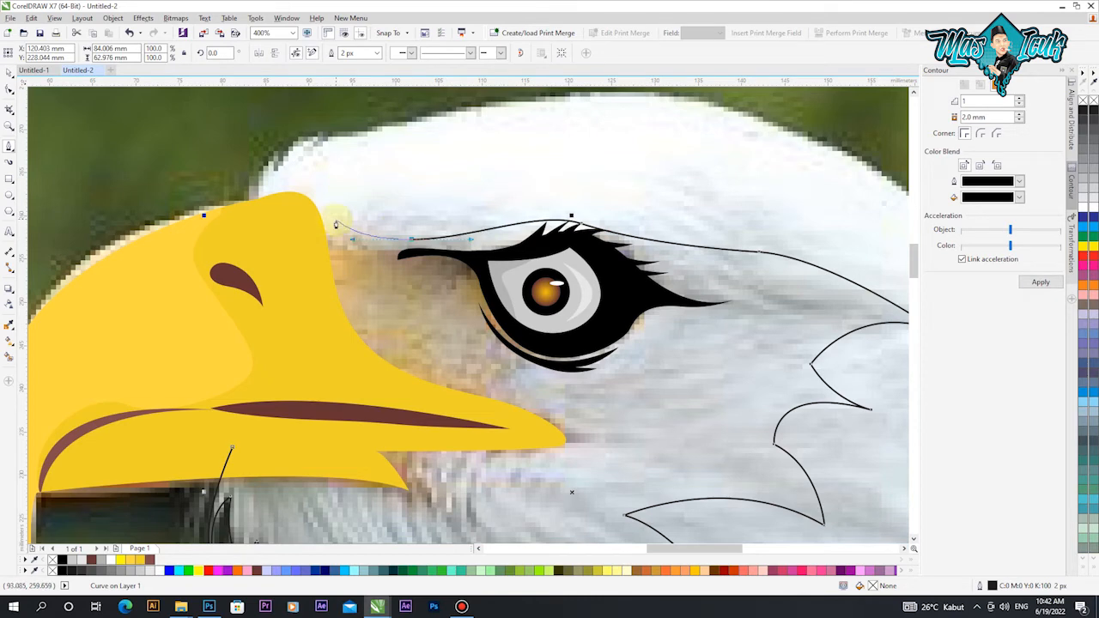
pyautogui.scroll(-2, 394, 237)
pyautogui.scroll(2, 395, 235)
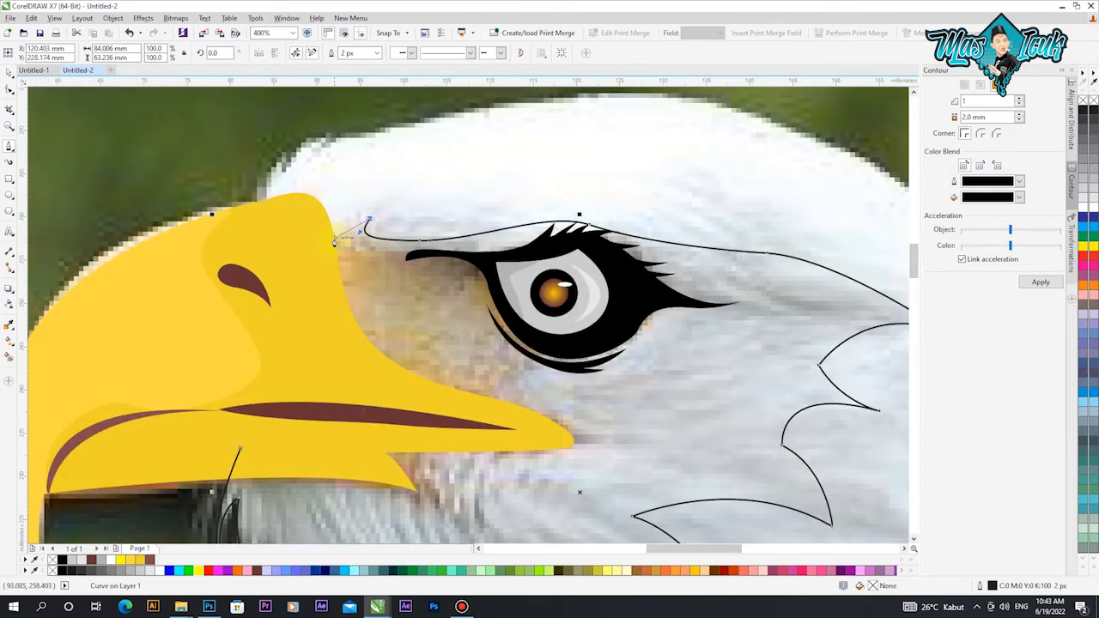
pyautogui.scroll(-3, 318, 275)
pyautogui.scroll(3, 313, 292)
pyautogui.click(280, 344)
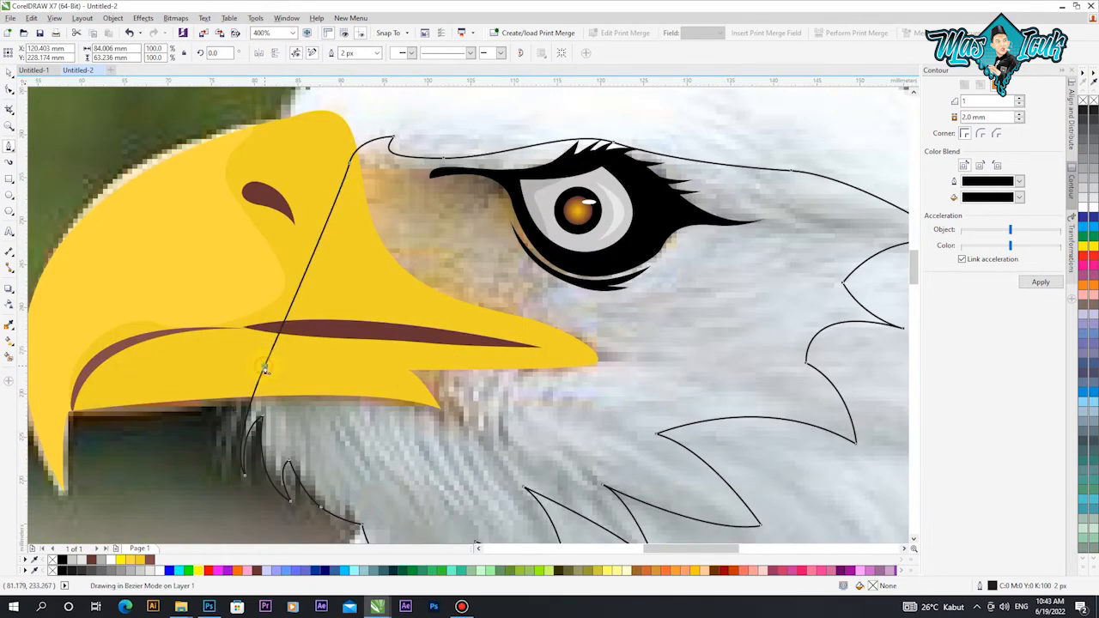
pyautogui.click(263, 365)
# Step: Fill the face patch with 30% Black #B3B3B3 and remove its outline
pyautogui.scroll(-4, 350, 340)
pyautogui.scroll(1, 368, 350)
pyautogui.click(150, 558)
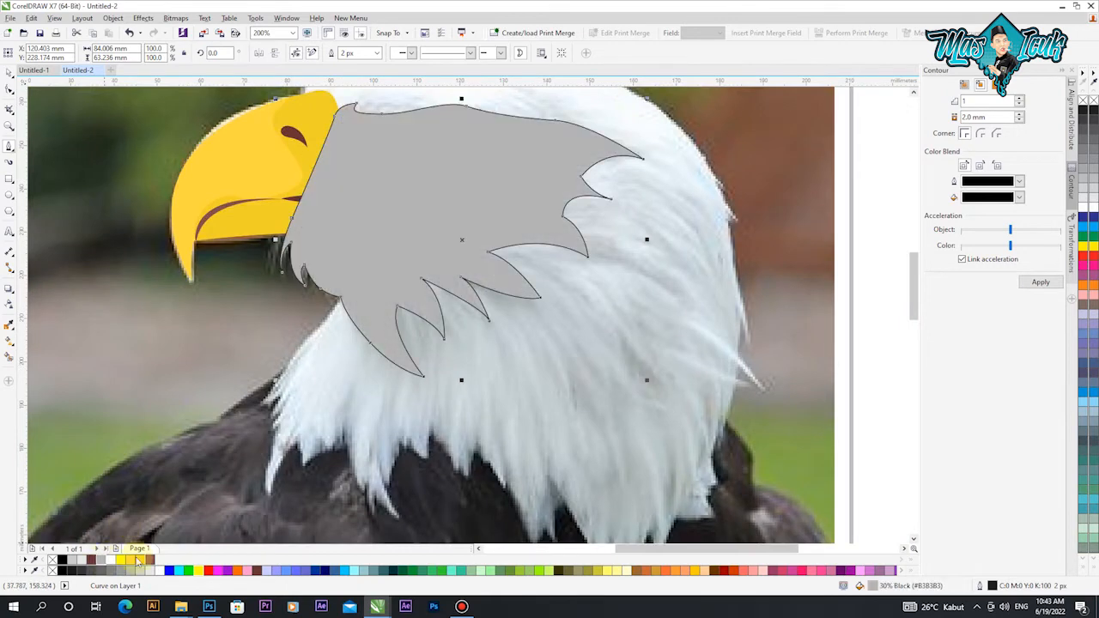
pyautogui.rightClick(50, 560)
# Step: Reorder the grey face patch so it lies behind the beak and eye but above the photo
pyautogui.hotkey('ctrl', 'pagedown')
pyautogui.hotkey('shift', 'pagedown')
pyautogui.hotkey('ctrl', 'pageup')
# Step: Start a head outline at the top of the beak base and run it along the crown with small overlapping feather notches
pyautogui.scroll(-1, 443, 396)
pyautogui.scroll(1, 437, 241)
pyautogui.click(309, 257)
pyautogui.moveTo(343, 222); pyautogui.dragTo(365, 221)
pyautogui.moveTo(531, 201); pyautogui.dragTo(668, 273)
pyautogui.keyDown('alt'); pyautogui.click(530, 203); pyautogui.keyUp('alt')
pyautogui.keyDown('alt'); pyautogui.click(615, 233); pyautogui.keyUp('alt')
pyautogui.moveTo(565, 237); pyautogui.dragTo(568, 238)
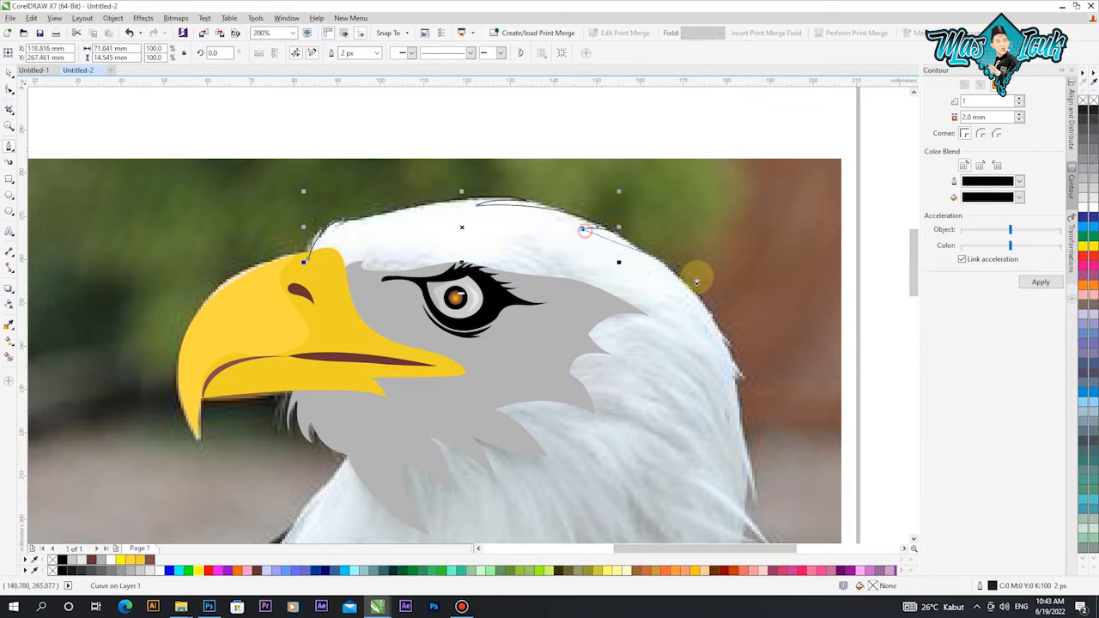
# Step: Continue the head outline down the back of the head and nape, adding short pointed feather tips that follow the photo
pyautogui.moveTo(771, 415); pyautogui.dragTo(773, 415)
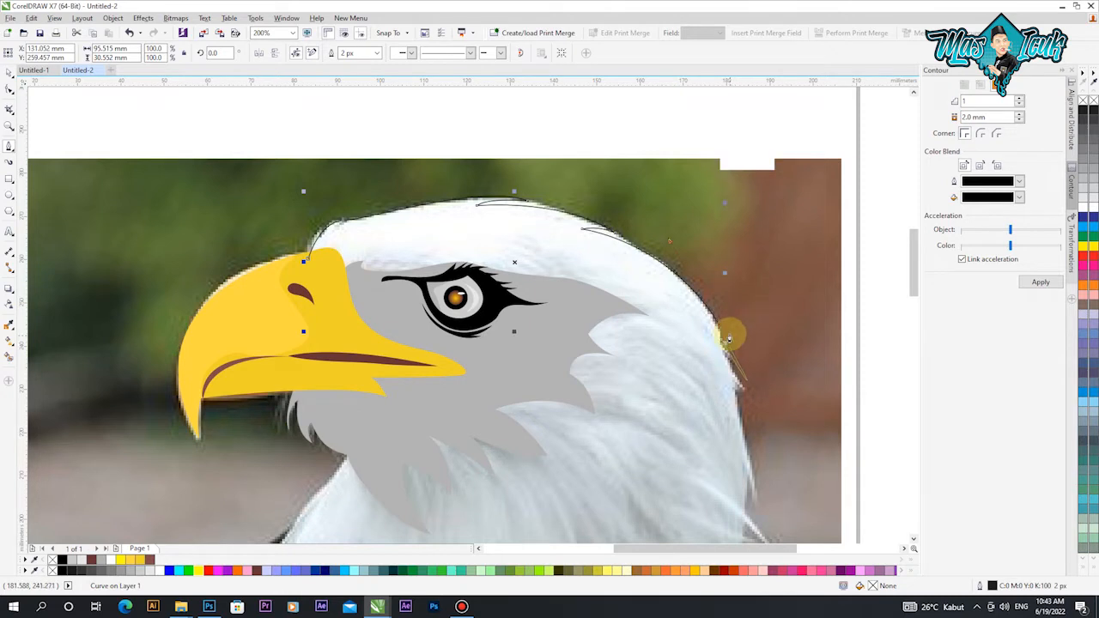
pyautogui.scroll(1, 729, 335)
pyautogui.click(722, 341)
pyautogui.click(742, 371)
pyautogui.click(718, 352)
pyautogui.moveTo(749, 400); pyautogui.dragTo(741, 400)
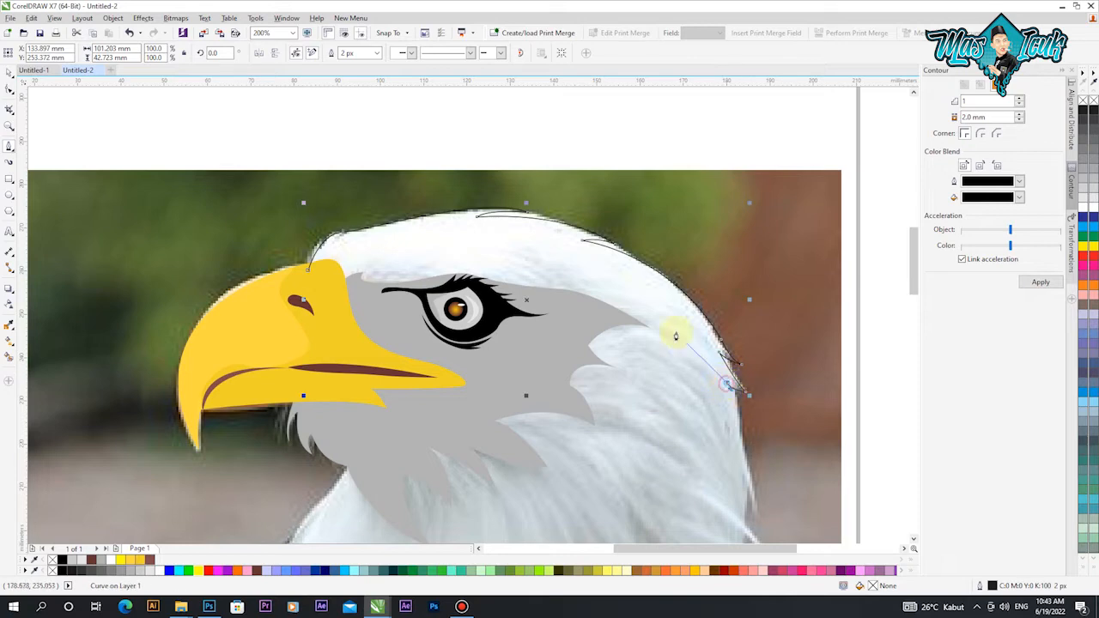
pyautogui.scroll(-3, 675, 331)
pyautogui.scroll(3, 665, 309)
pyautogui.click(662, 309)
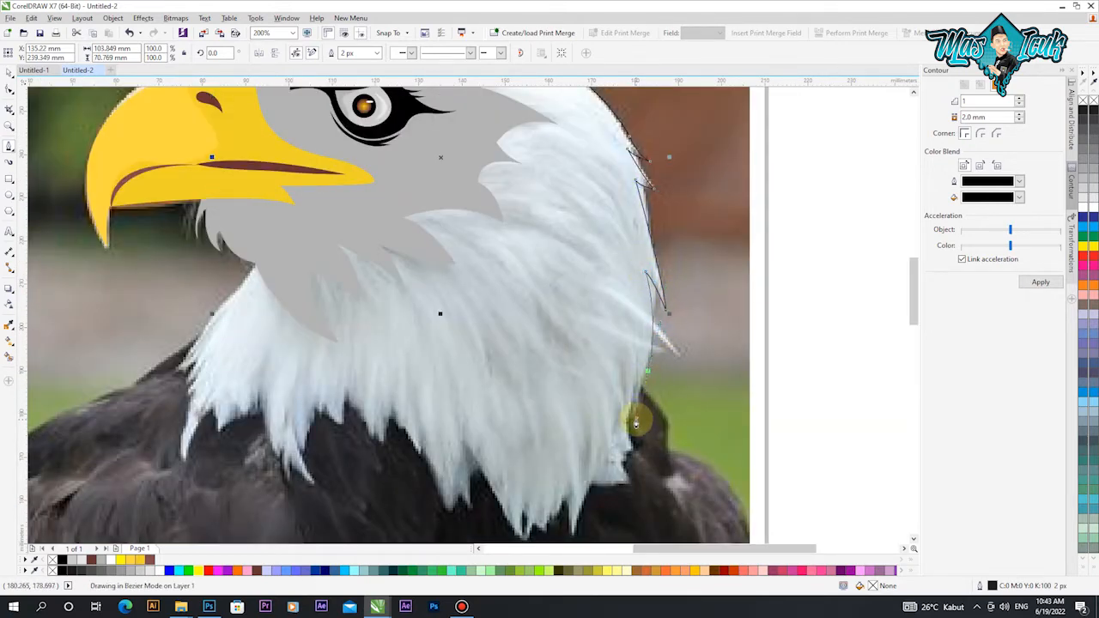
# Step: Run the head outline forward along the neck's lower edge as a row of large feather spikes up to the front of the neck
pyautogui.moveTo(643, 496)
pyautogui.mouseDown()
pyautogui.moveTo(600, 448)
pyautogui.moveTo(572, 385)
pyautogui.moveTo(584, 375)
pyautogui.moveTo(562, 347)
pyautogui.mouseUp()
pyautogui.scroll(-1, 618, 295)
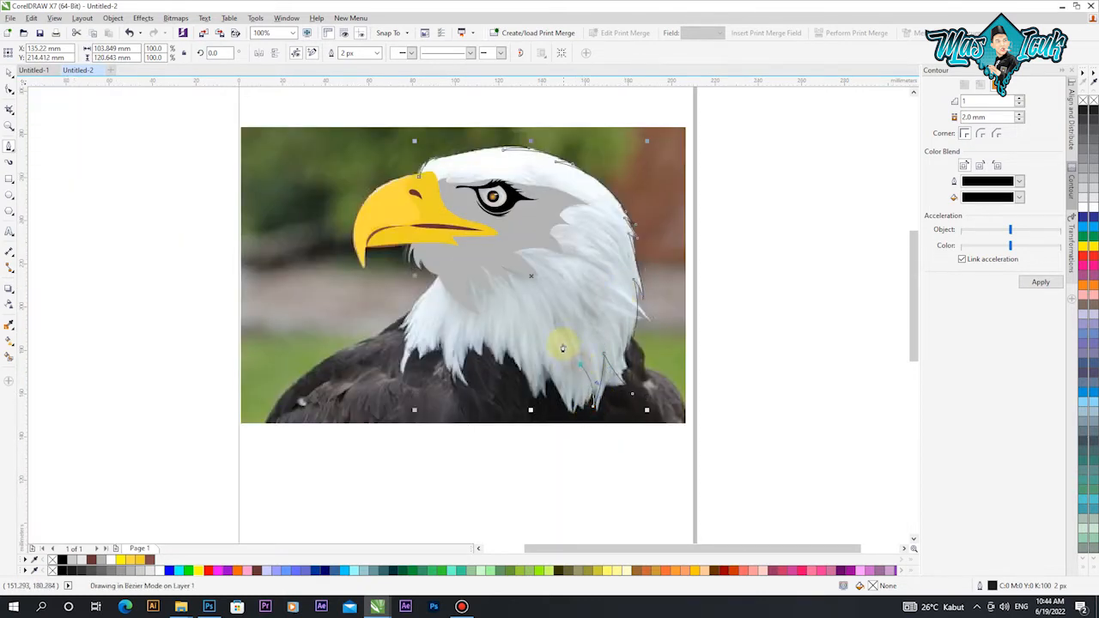
pyautogui.click(569, 411)
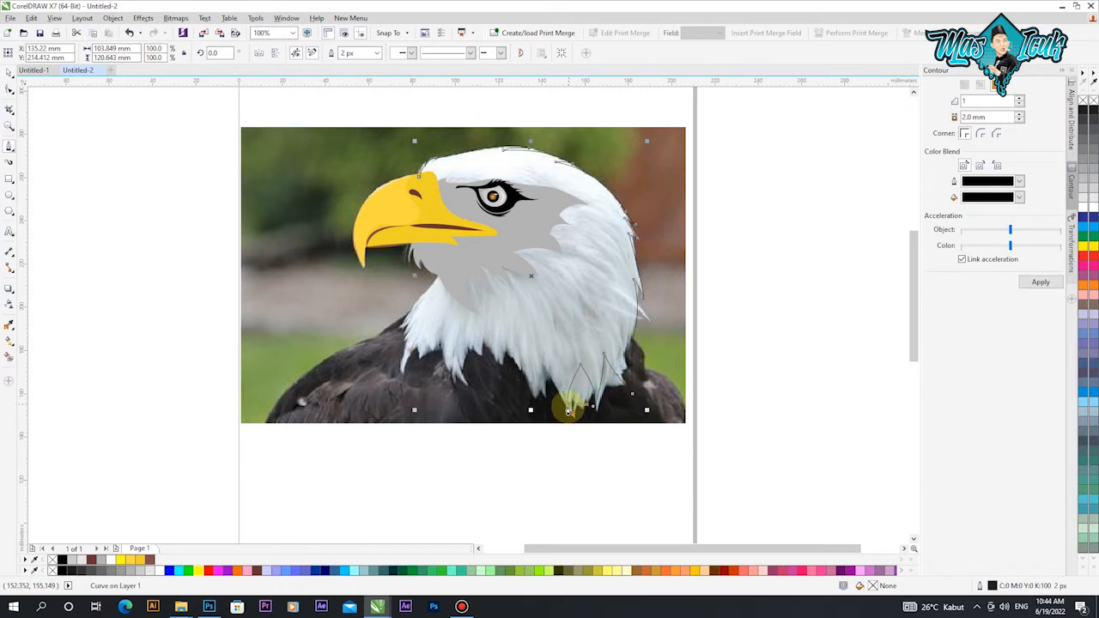
pyautogui.moveTo(523, 385); pyautogui.dragTo(505, 364)
pyautogui.click(503, 329)
pyautogui.moveTo(467, 383); pyautogui.dragTo(448, 355)
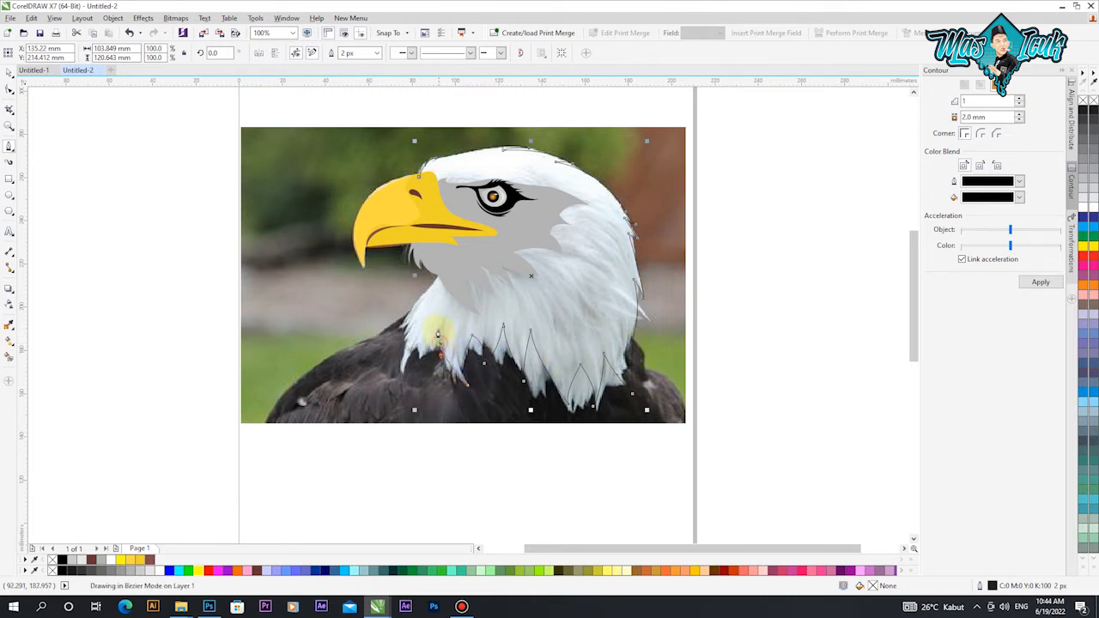
pyautogui.moveTo(419, 361); pyautogui.dragTo(404, 368)
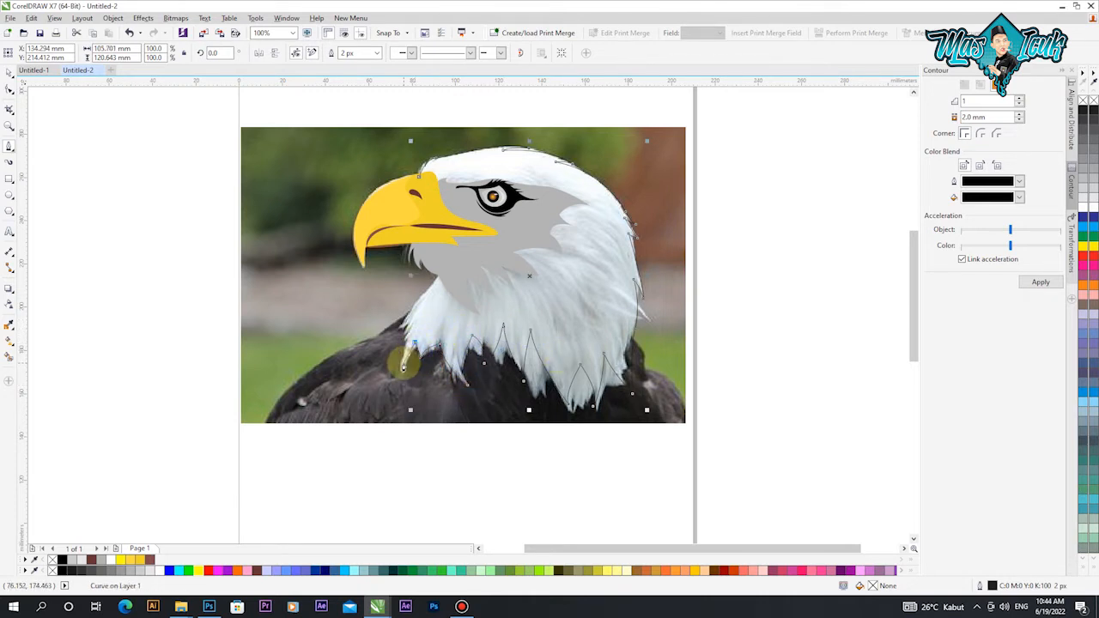
# Step: Trace the front of the neck up under the beak and close the head outline at about 113 by 121 mm
pyautogui.scroll(1, 409, 337)
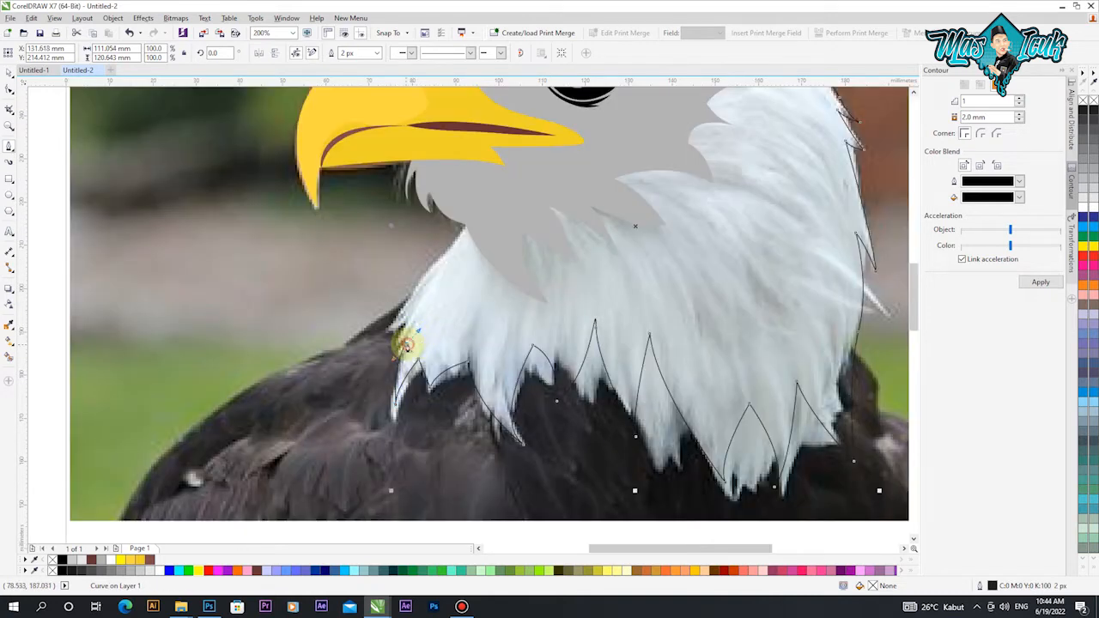
pyautogui.moveTo(398, 345)
pyautogui.mouseDown()
pyautogui.moveTo(392, 318)
pyautogui.moveTo(436, 238)
pyautogui.moveTo(452, 251)
pyautogui.mouseUp()
pyautogui.click(474, 182)
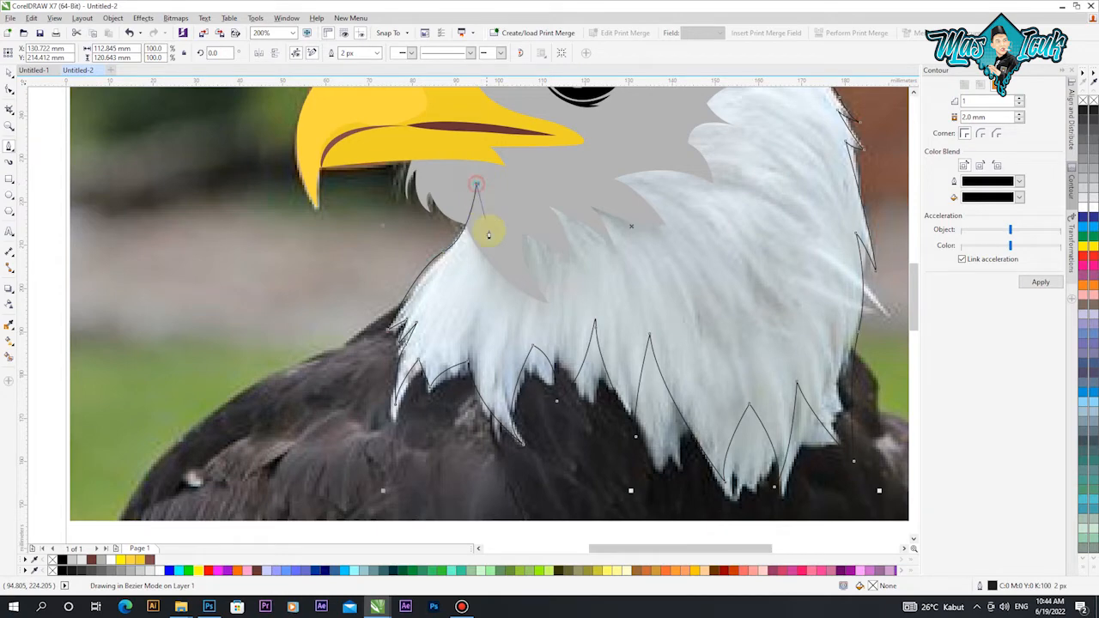
pyautogui.scroll(-1, 490, 233)
pyautogui.scroll(1, 524, 251)
pyautogui.scroll(-2, 441, 247)
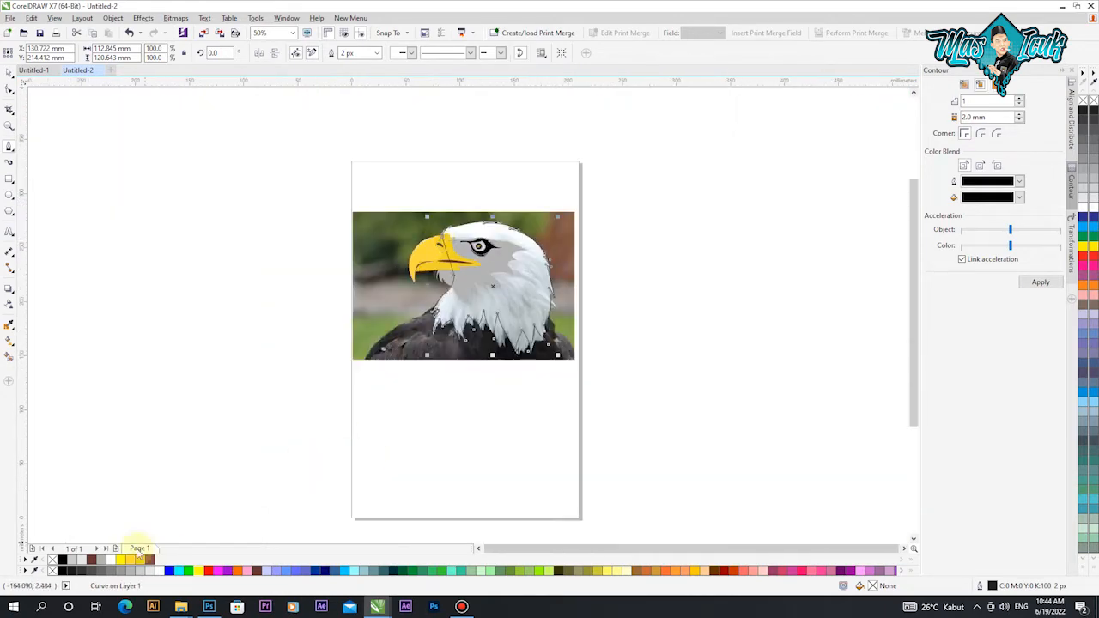
# Step: Fill the head shape with White #FFFFFF, remove its outline and place it behind the grey patch, beak and eye
pyautogui.click(110, 560)
pyautogui.rightClick(52, 560)
pyautogui.hotkey('ctrl', 'pagedown')
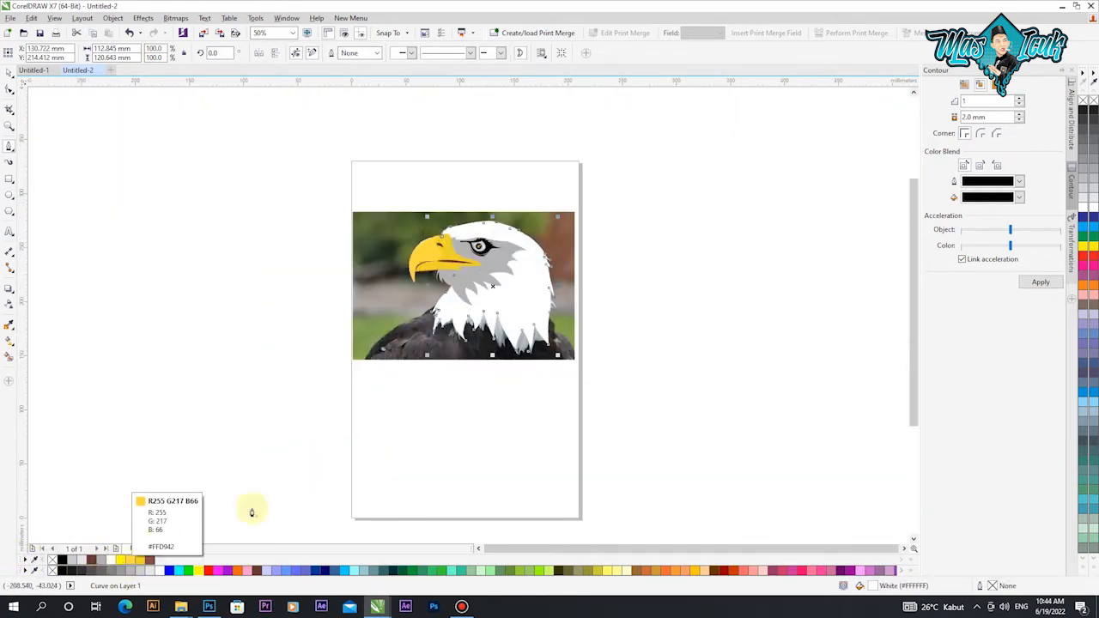
# Step: Reshape the rear cheek spike of the grey face patch by pulling its tip down and adjusting its inner node and curve
pyautogui.click(9, 72)
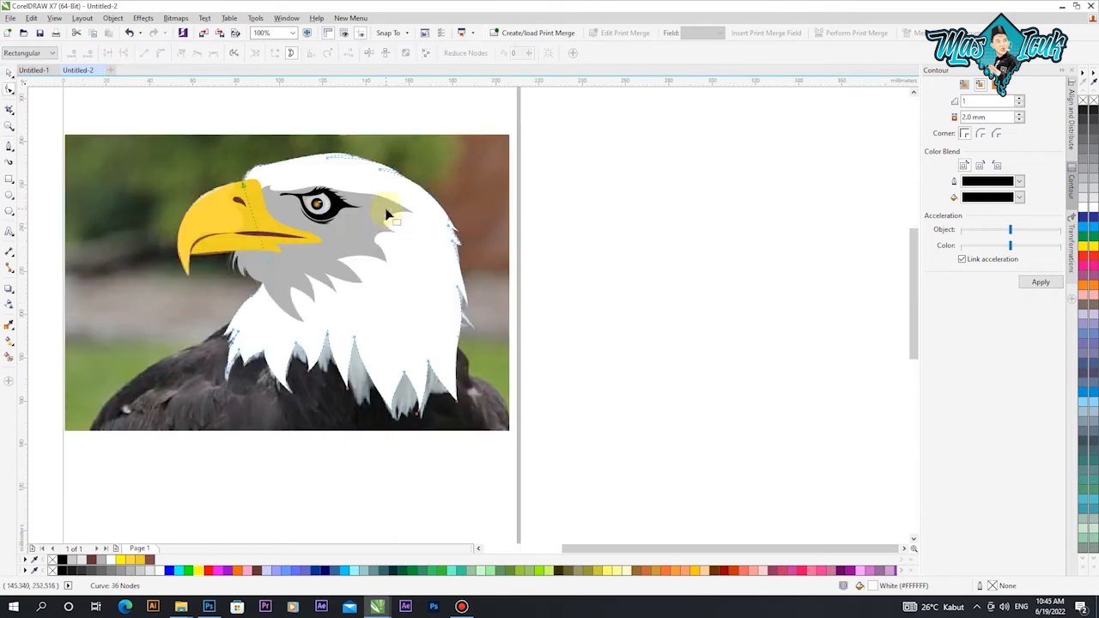
pyautogui.click(393, 229)
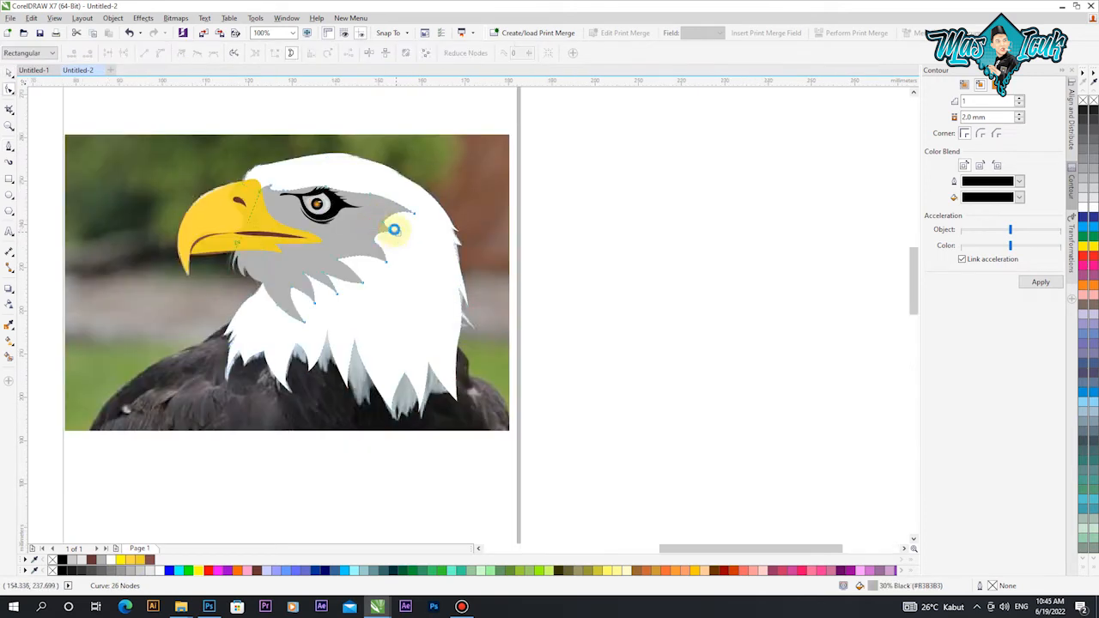
pyautogui.scroll(1, 395, 229)
pyautogui.scroll(1, 388, 267)
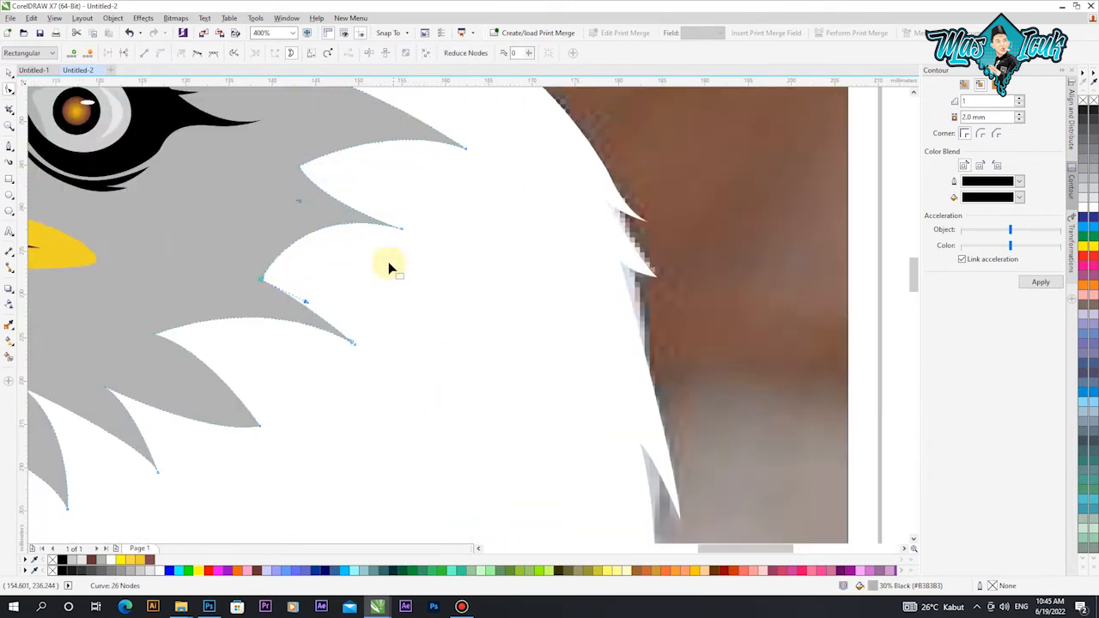
pyautogui.moveTo(355, 343); pyautogui.dragTo(349, 380)
pyautogui.moveTo(305, 301); pyautogui.dragTo(326, 297)
pyautogui.moveTo(262, 280)
pyautogui.mouseDown()
pyautogui.moveTo(261, 266)
pyautogui.moveTo(274, 269)
pyautogui.mouseUp()
pyautogui.scroll(-2, 275, 269)
pyautogui.scroll(1, 307, 322)
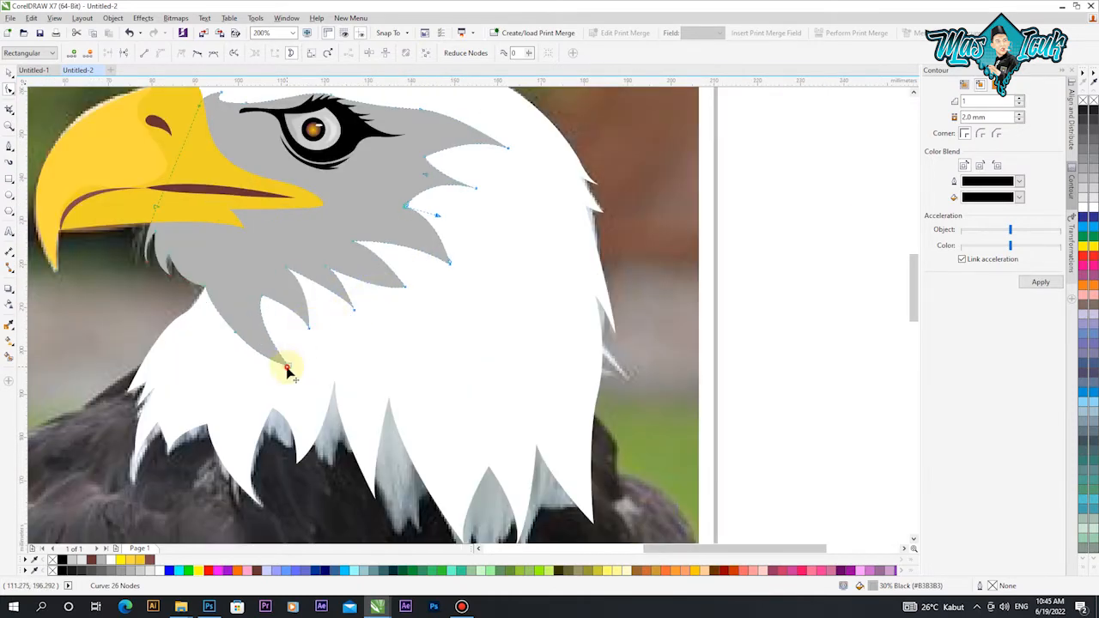
# Step: Refine the grey face patch's lowest throat spike and its hooked tip above the brow beside the beak
pyautogui.scroll(-1, 290, 368)
pyautogui.scroll(3, 341, 351)
pyautogui.moveTo(356, 297); pyautogui.dragTo(362, 348)
pyautogui.scroll(-3, 397, 317)
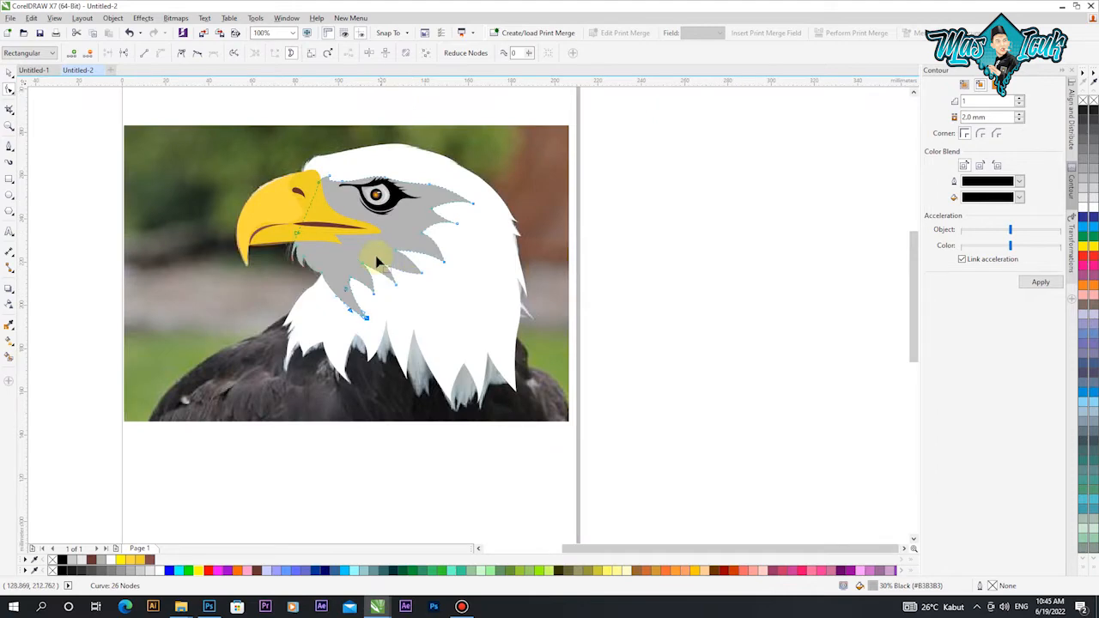
pyautogui.scroll(3, 327, 158)
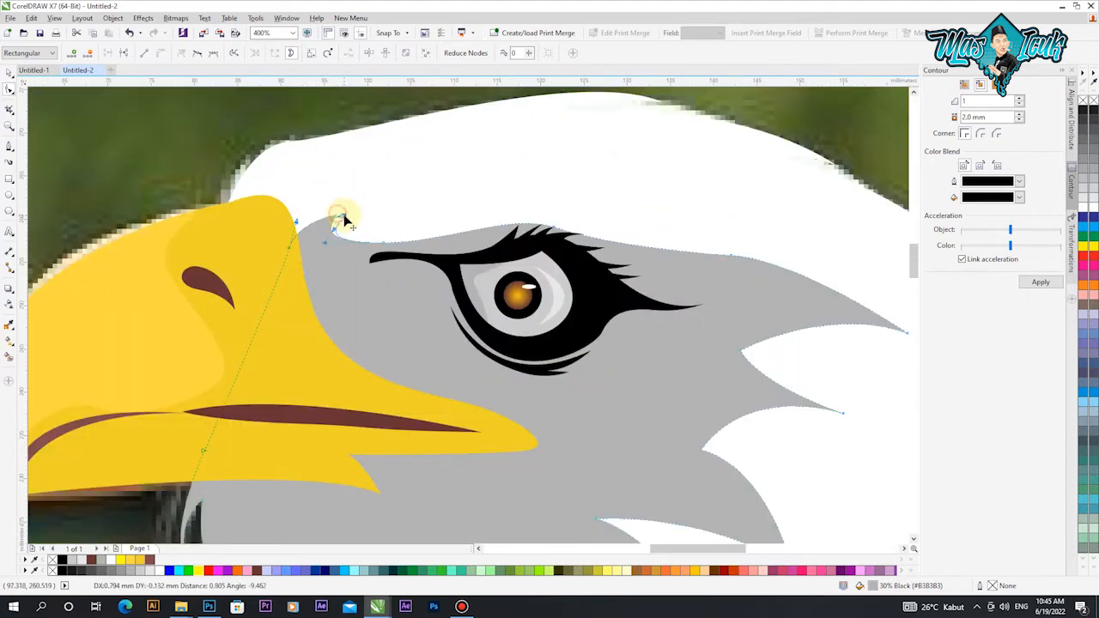
pyautogui.scroll(-3, 361, 239)
pyautogui.scroll(2, 311, 192)
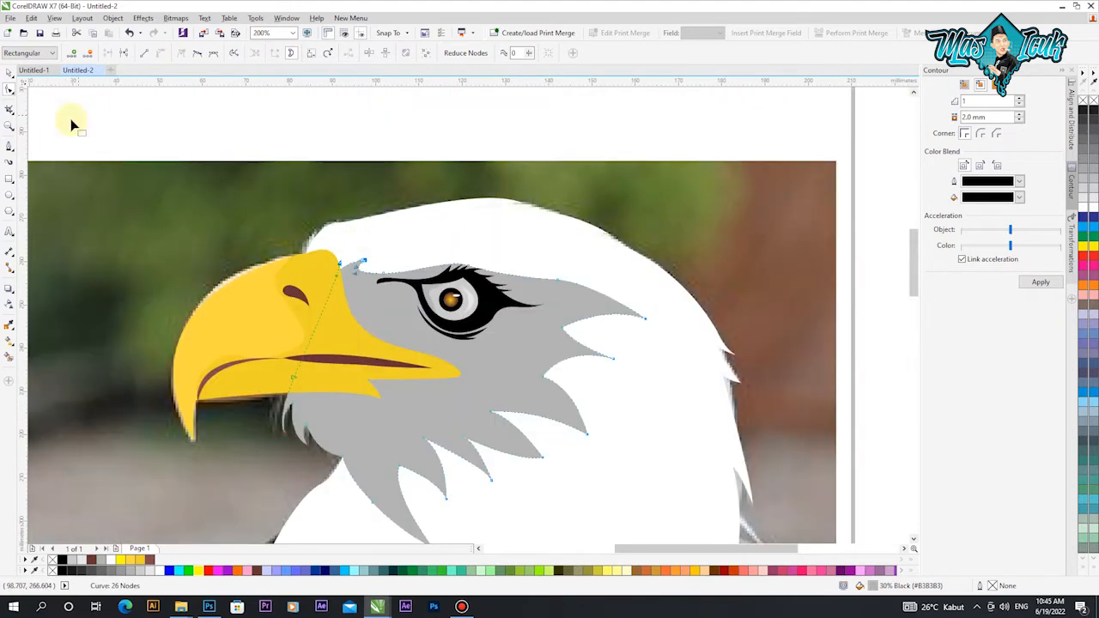
# Step: Draw a thin curved bright yellow highlight along the front ridge of the upper beak
pyautogui.click(254, 277)
pyautogui.moveTo(179, 382); pyautogui.dragTo(181, 468)
pyautogui.doubleClick(184, 387)
pyautogui.moveTo(197, 317); pyautogui.dragTo(181, 314)
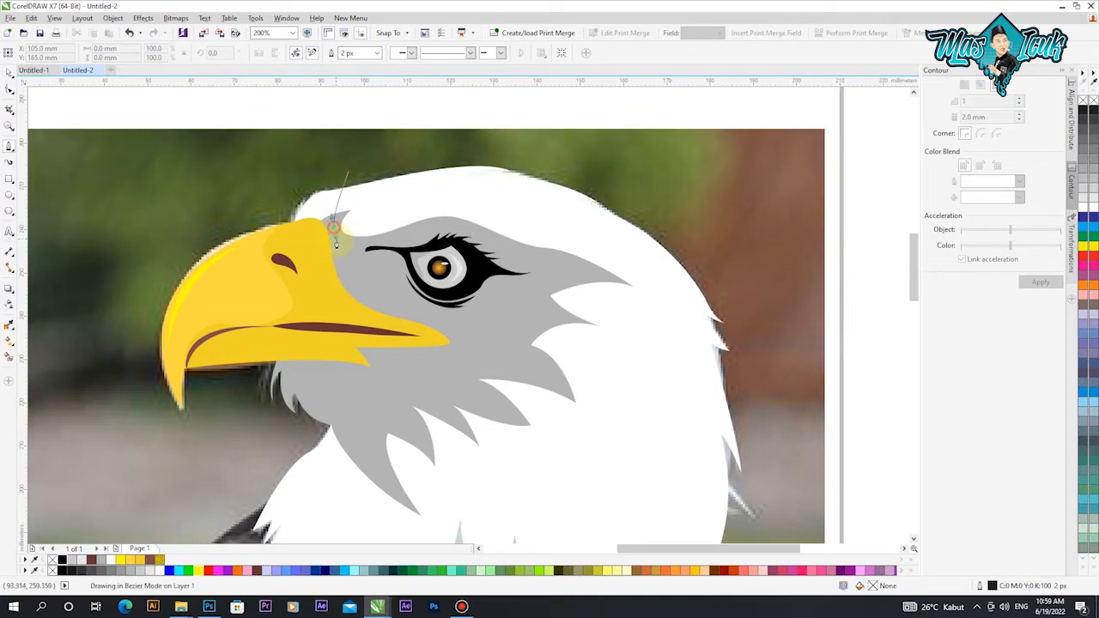
# Step: Trace a shadow outline slightly outside the beak's rear edge, around the mouth corner and forward beneath the lower beak
pyautogui.moveTo(336, 242); pyautogui.dragTo(378, 302)
pyautogui.scroll(1, 452, 358)
pyautogui.moveTo(462, 347); pyautogui.dragTo(417, 349)
pyautogui.moveTo(291, 348); pyautogui.dragTo(297, 362)
pyautogui.click(312, 391)
pyautogui.moveTo(206, 376); pyautogui.dragTo(133, 373)
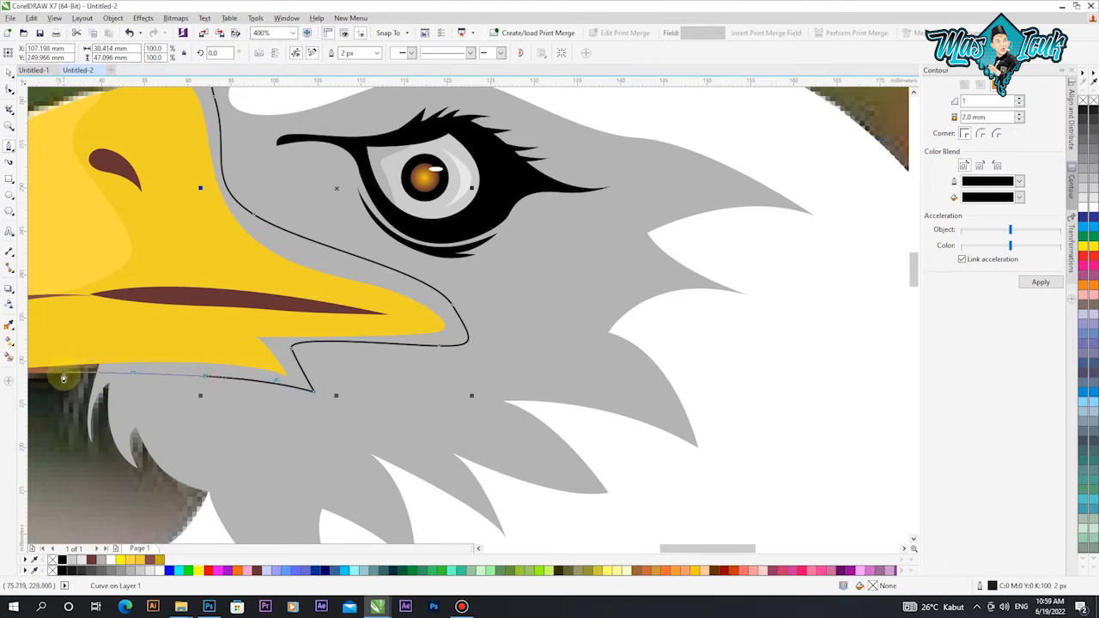
# Step: Bring the shadow outline up across the beak and close it above the forehead
pyautogui.scroll(-2, 168, 369)
pyautogui.scroll(1, 150, 339)
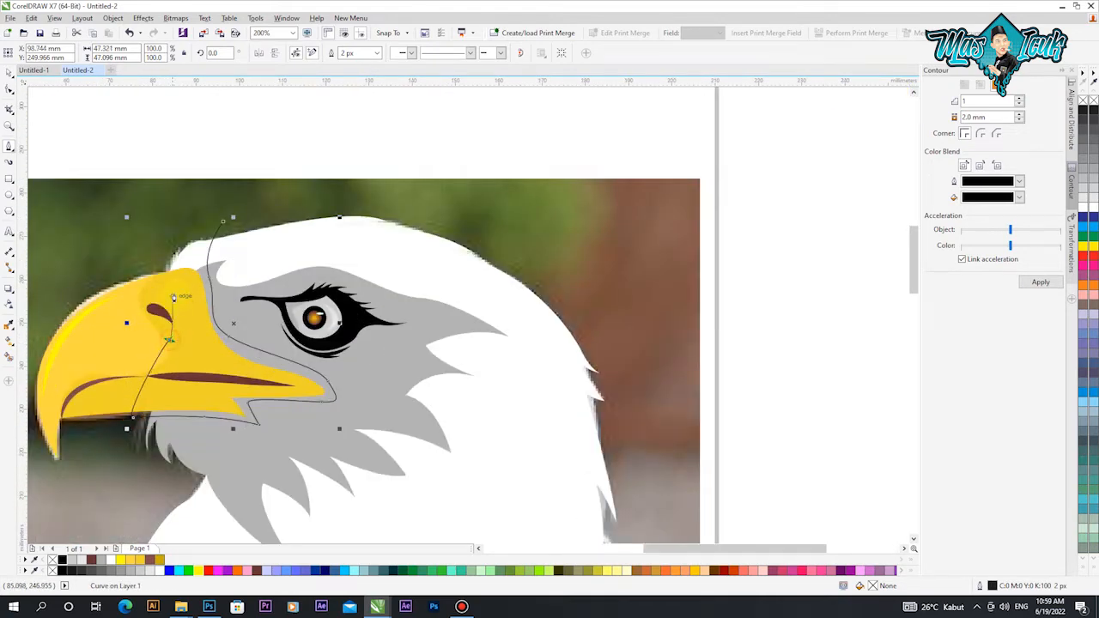
pyautogui.scroll(2, 173, 297)
pyautogui.click(251, 206)
pyautogui.scroll(-1, 250, 206)
pyautogui.click(304, 127)
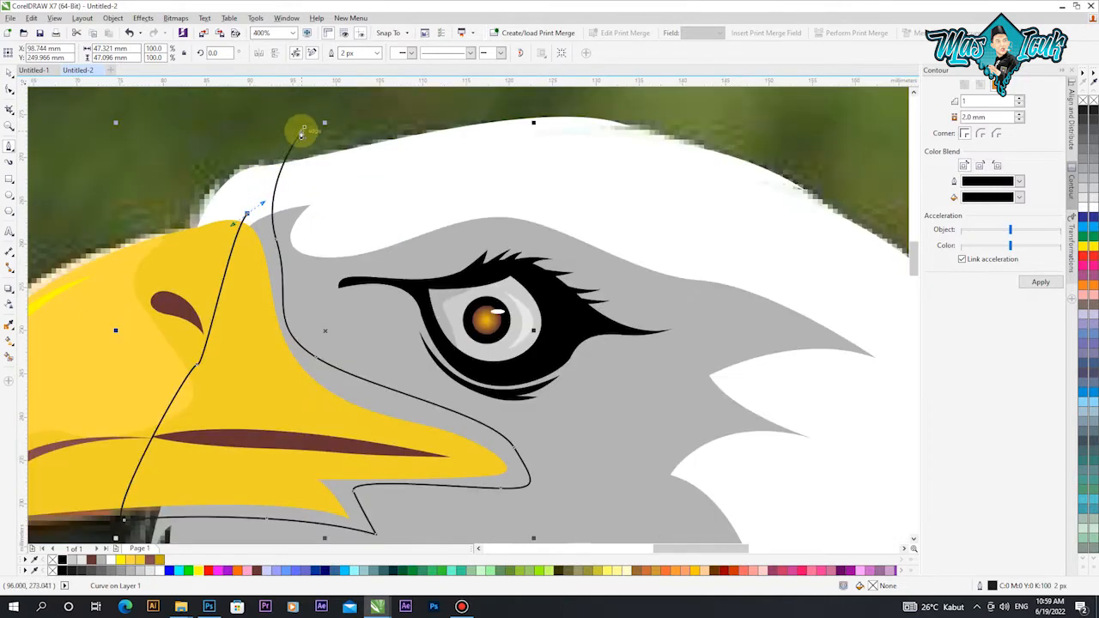
# Step: Intersect the shadow outline with the grey face patch and delete the original outline
pyautogui.click(9, 73)
pyautogui.keyDown('shift'); pyautogui.click(638, 398); pyautogui.keyUp('shift')
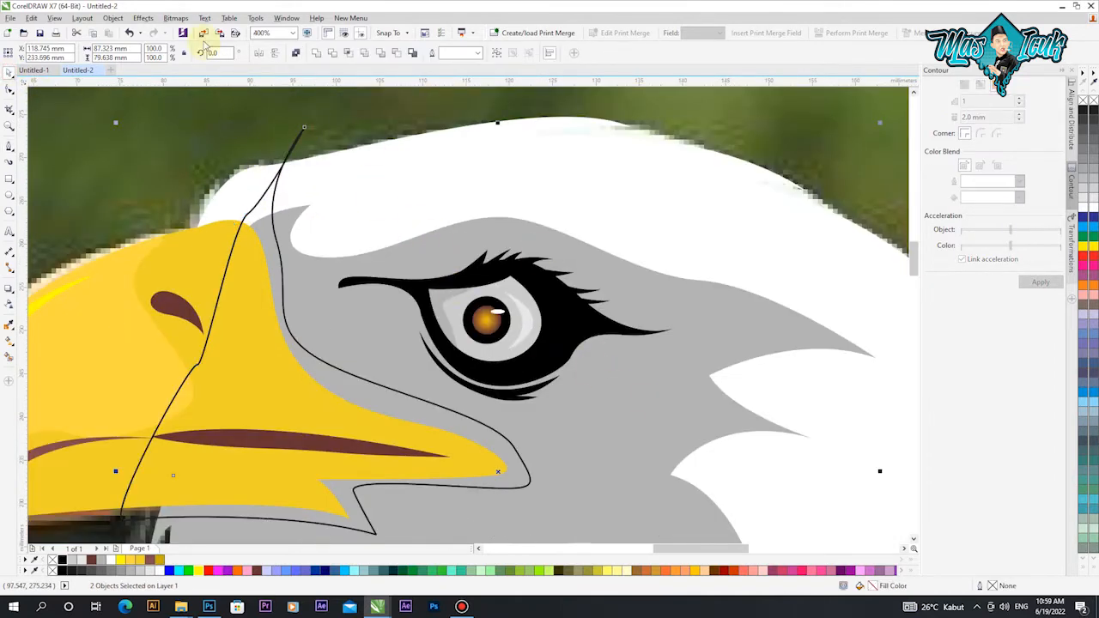
pyautogui.click(349, 56)
pyautogui.click(181, 169)
pyautogui.click(263, 196)
pyautogui.press('Delete')
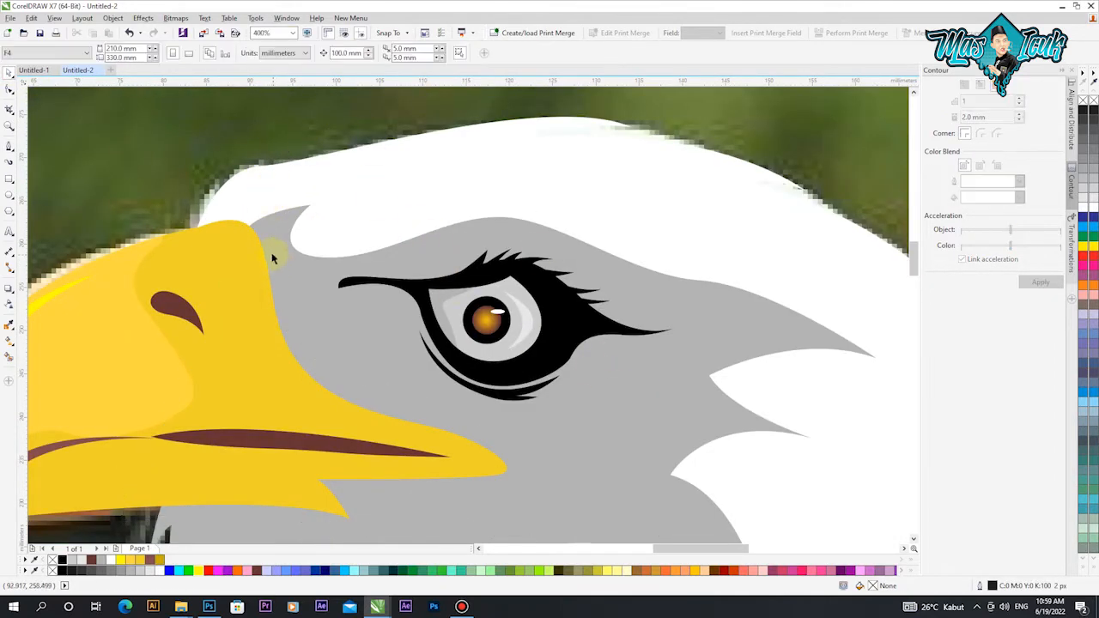
# Step: Fill the shadow band around the beak with grey #9C9C9C
pyautogui.click(273, 257)
pyautogui.click(102, 564)
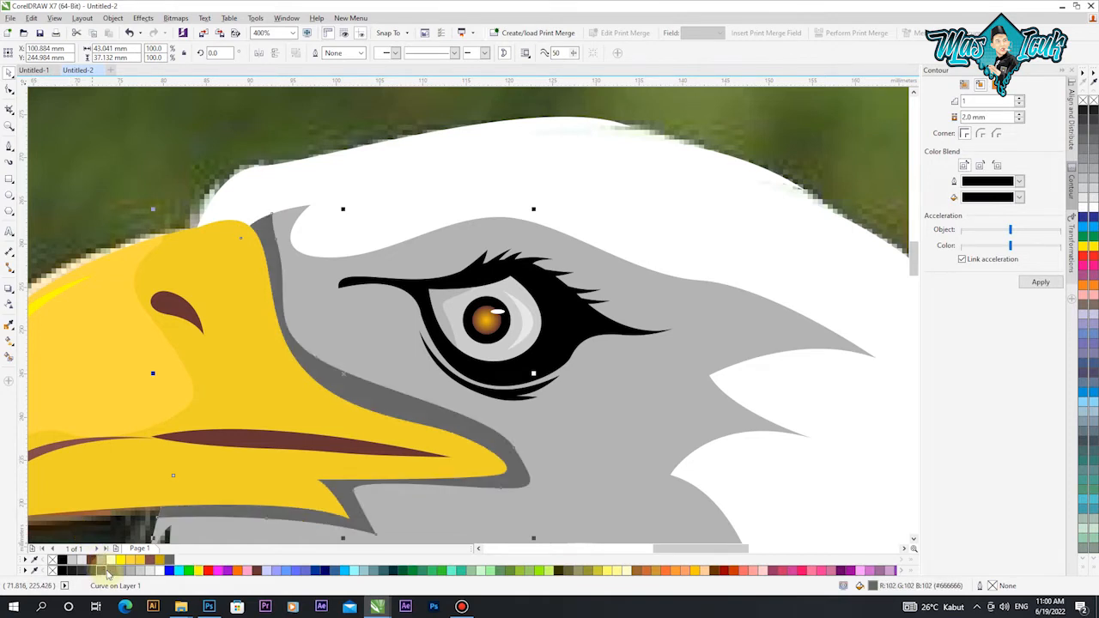
pyautogui.click(108, 572)
pyautogui.doubleClick(859, 585)
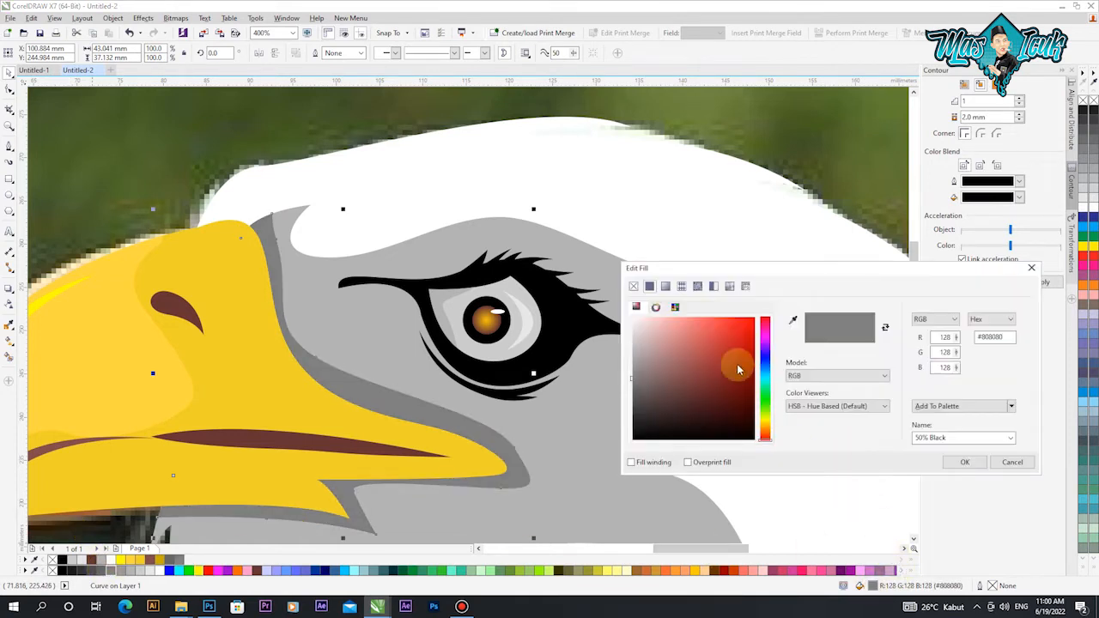
pyautogui.click(633, 366)
pyautogui.moveTo(634, 367); pyautogui.dragTo(629, 361)
pyautogui.click(955, 464)
pyautogui.scroll(-2, 440, 407)
pyautogui.click(572, 231)
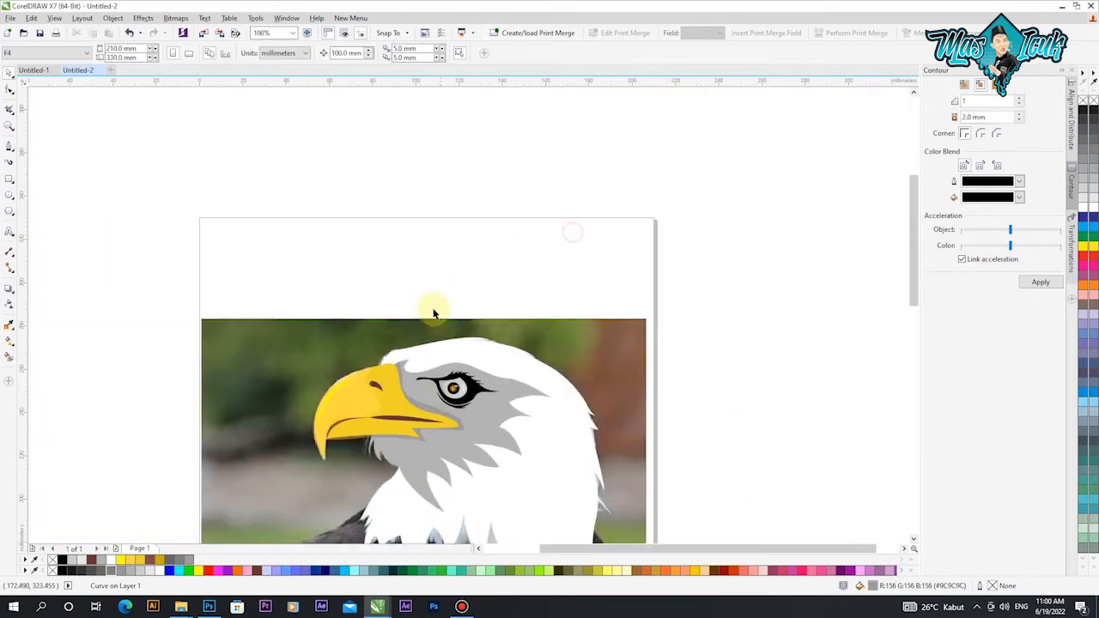
# Step: Reshape the upper end of the grey shadow band so it tapers in behind the top of the beak
pyautogui.scroll(2, 404, 368)
pyautogui.click(388, 351)
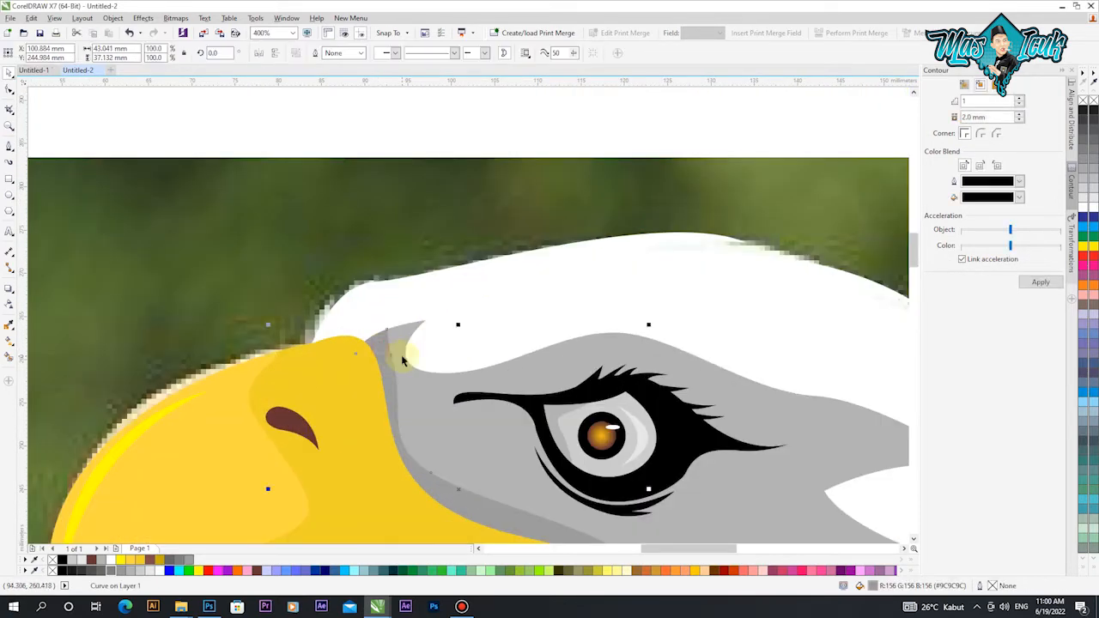
pyautogui.click(10, 91)
pyautogui.scroll(3, 368, 311)
pyautogui.moveTo(326, 421); pyautogui.dragTo(306, 437)
pyautogui.scroll(-3, 413, 412)
pyautogui.scroll(3, 401, 348)
pyautogui.scroll(-2, 475, 305)
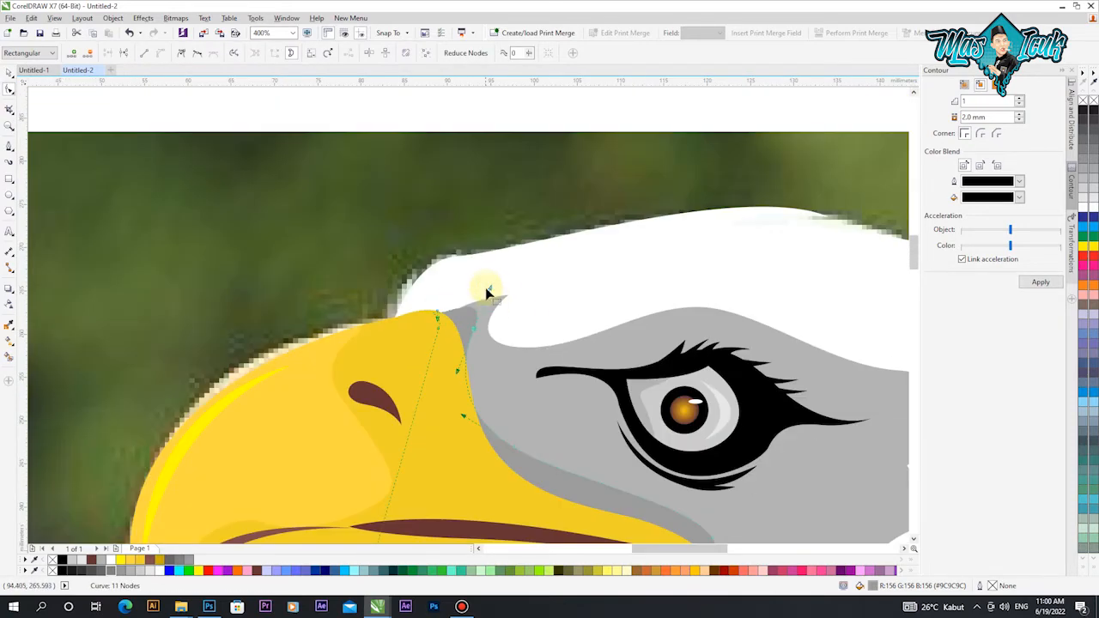
pyautogui.scroll(1, 476, 348)
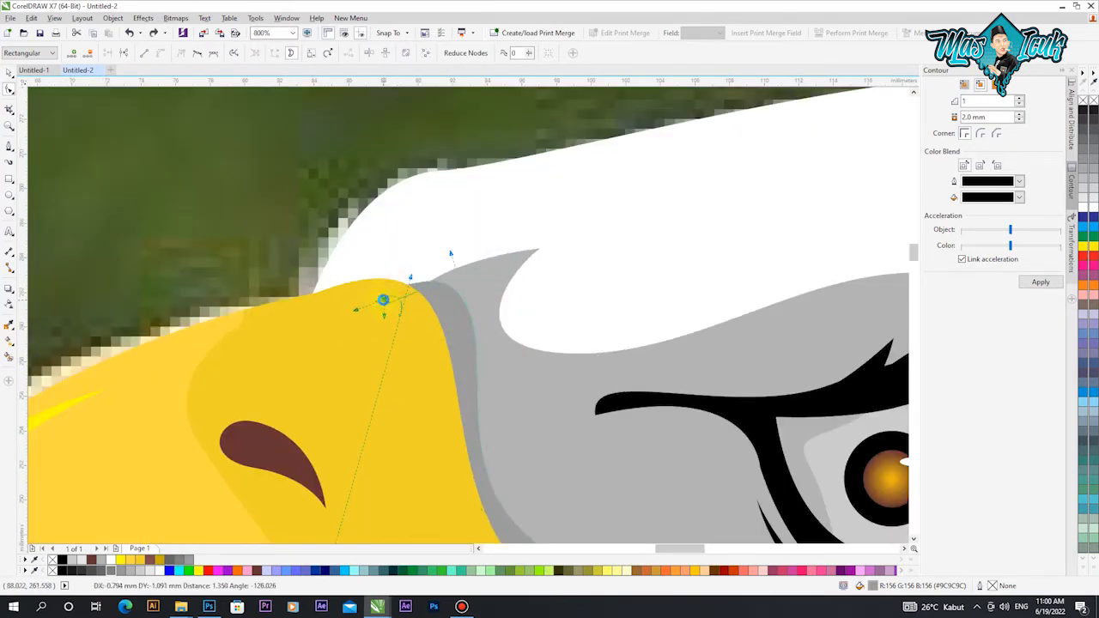
pyautogui.click(255, 289)
pyautogui.scroll(-2, 256, 290)
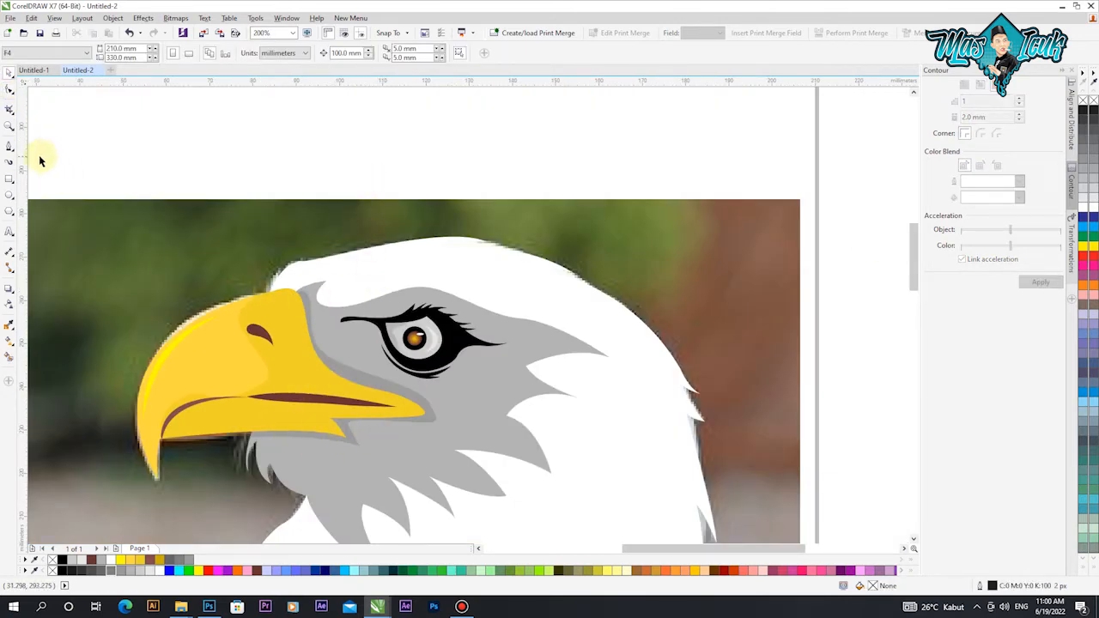
# Step: Draw a closed teardrop outline of about 7 by 8 mm around the nostril
pyautogui.click(10, 146)
pyautogui.scroll(1, 194, 421)
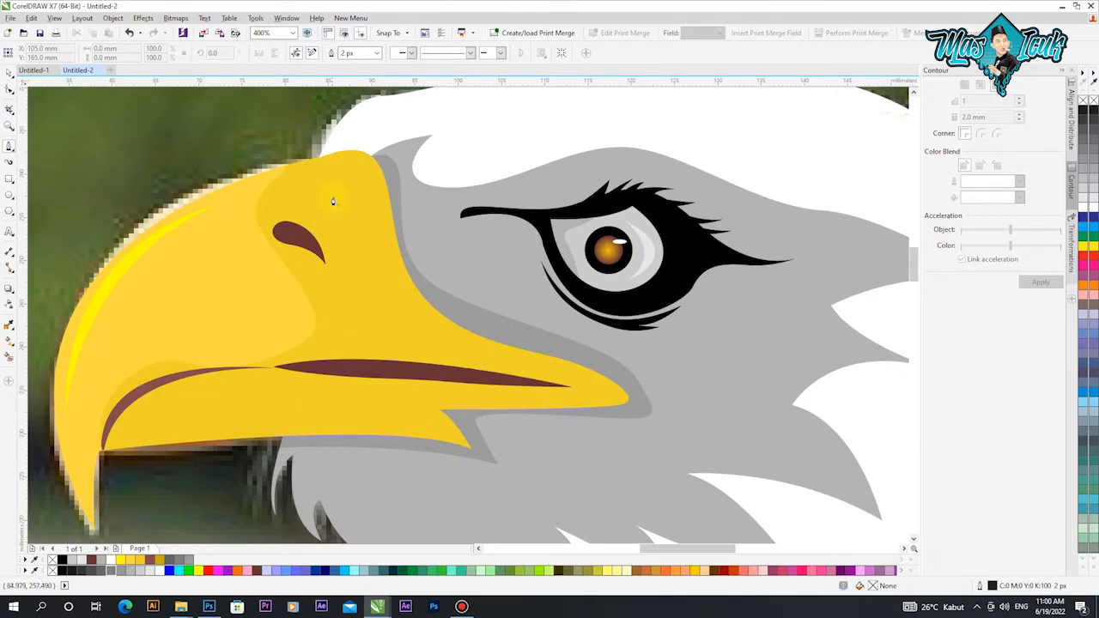
pyautogui.scroll(1, 319, 232)
pyautogui.moveTo(351, 268); pyautogui.dragTo(361, 320)
pyautogui.click(361, 328)
pyautogui.moveTo(245, 265); pyautogui.dragTo(244, 263)
pyautogui.moveTo(260, 190); pyautogui.dragTo(213, 225)
# Step: Smooth the node on the rear edge of the nostril outline and select the outline
pyautogui.click(8, 87)
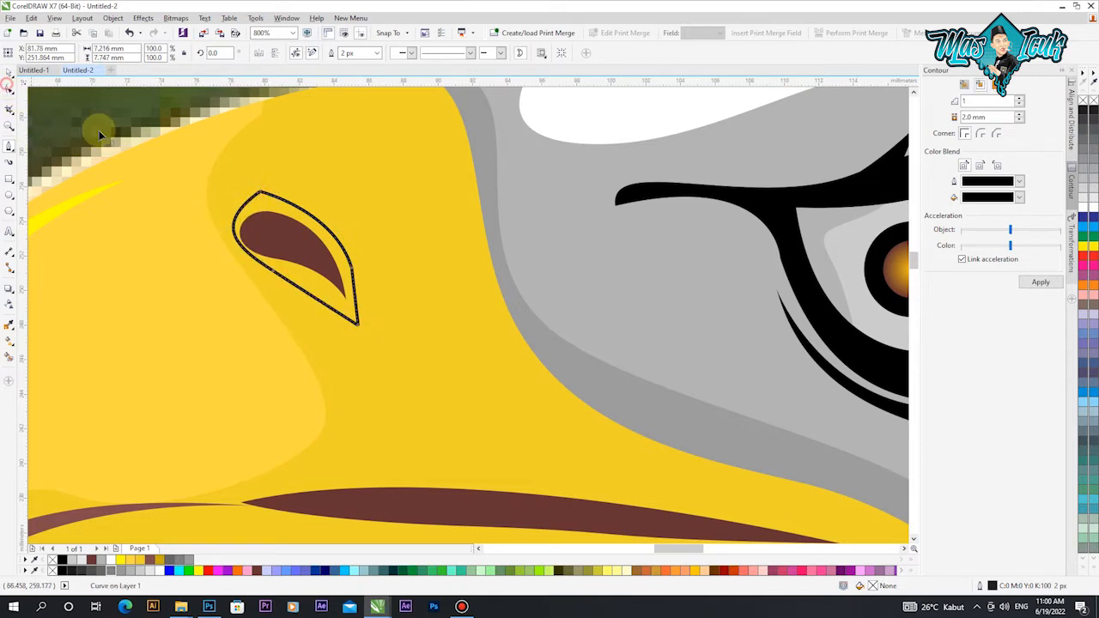
pyautogui.click(351, 269)
pyautogui.click(9, 74)
pyautogui.click(313, 259)
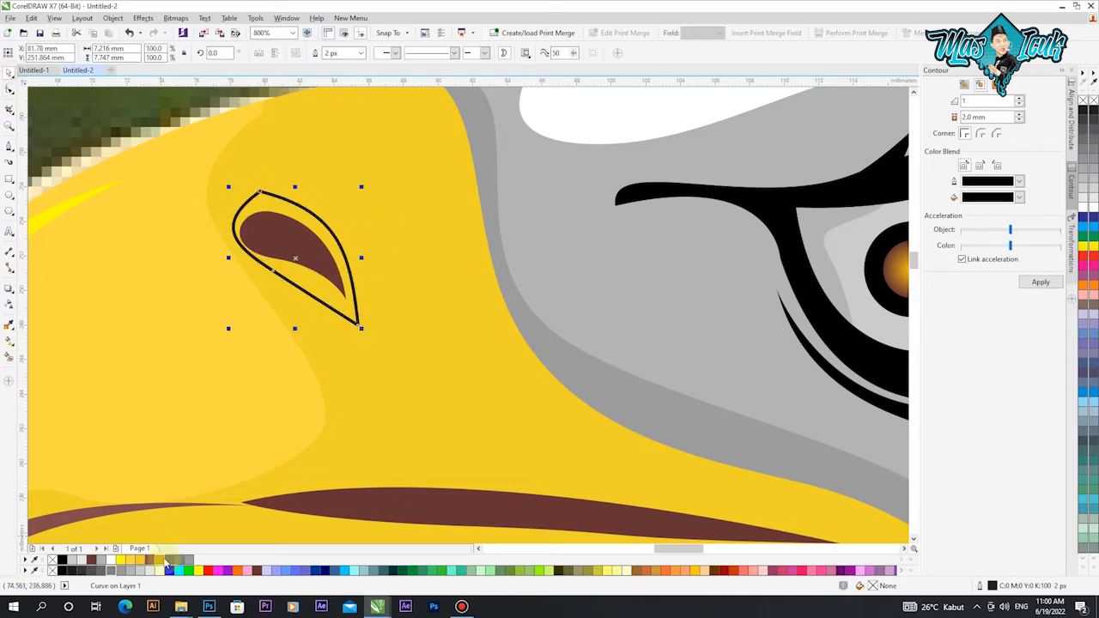
# Step: Fill the nostril outline with dark yellow #C9AD0E, remove its outline and place it behind the brown nostril
pyautogui.click(166, 560)
pyautogui.rightClick(53, 561)
pyautogui.hotkey('ctrl', 'pagedown')
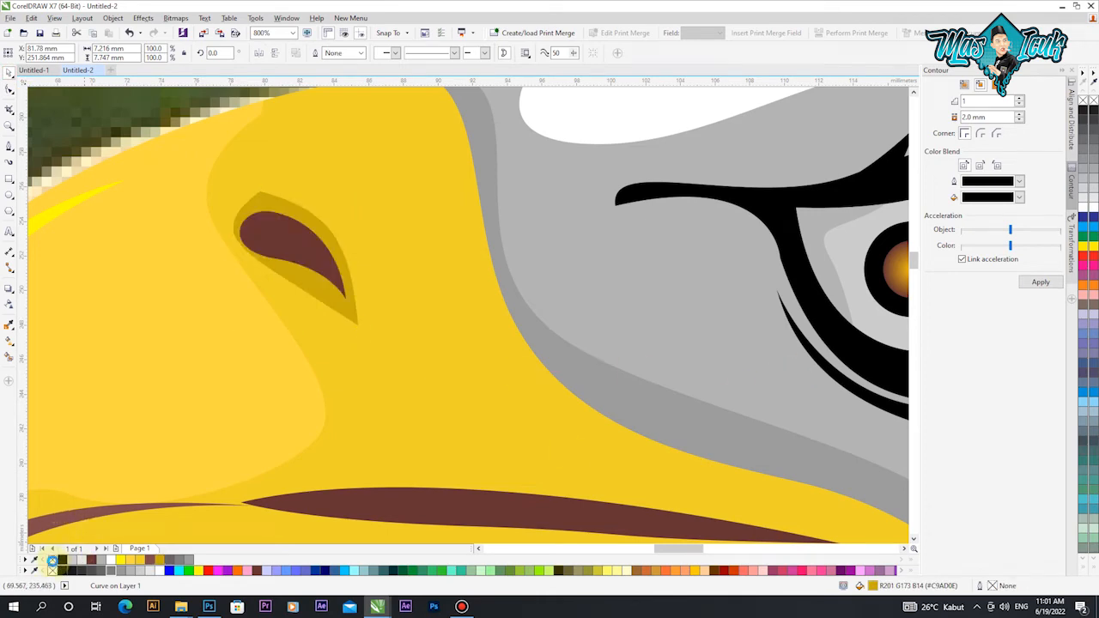
pyautogui.scroll(-2, 157, 471)
pyautogui.click(179, 209)
# Step: Draw a closed outline of about 58 by 13 mm around the brown mouth line, from the beak's hook to the mouth corner
pyautogui.scroll(-1, 333, 261)
pyautogui.scroll(1, 255, 393)
pyautogui.scroll(1, 255, 394)
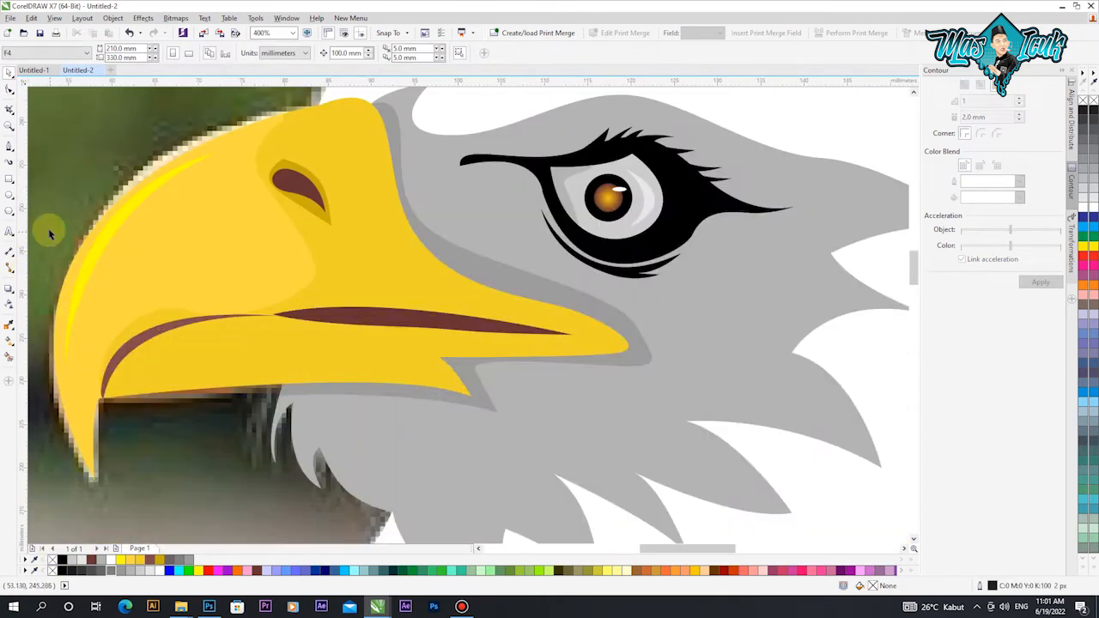
pyautogui.click(8, 149)
pyautogui.moveTo(102, 399); pyautogui.dragTo(127, 525)
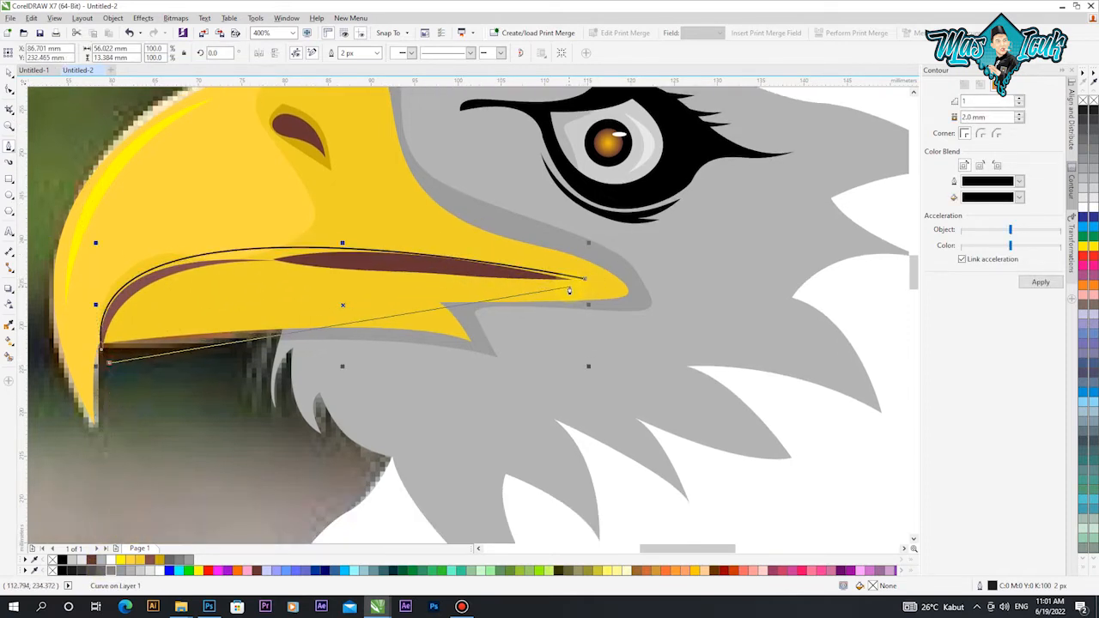
pyautogui.moveTo(944, 349); pyautogui.dragTo(836, 336)
pyautogui.scroll(-3, 607, 324)
pyautogui.scroll(5, 463, 330)
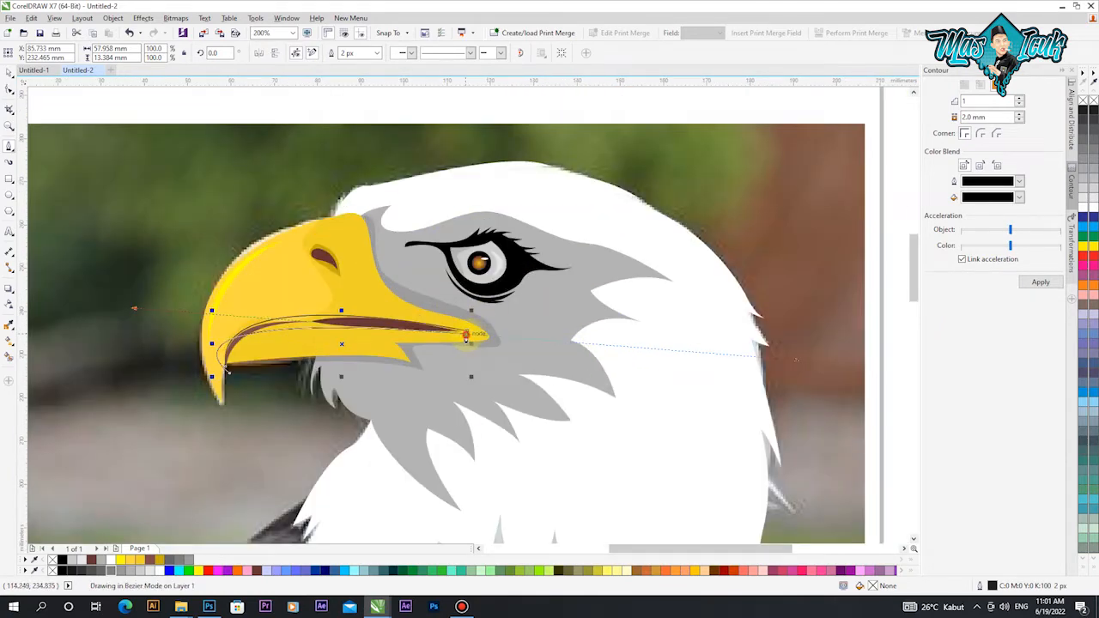
pyautogui.moveTo(476, 303); pyautogui.dragTo(520, 321)
pyautogui.hotkey('ctrl', 'z')
pyautogui.scroll(-3, 522, 330)
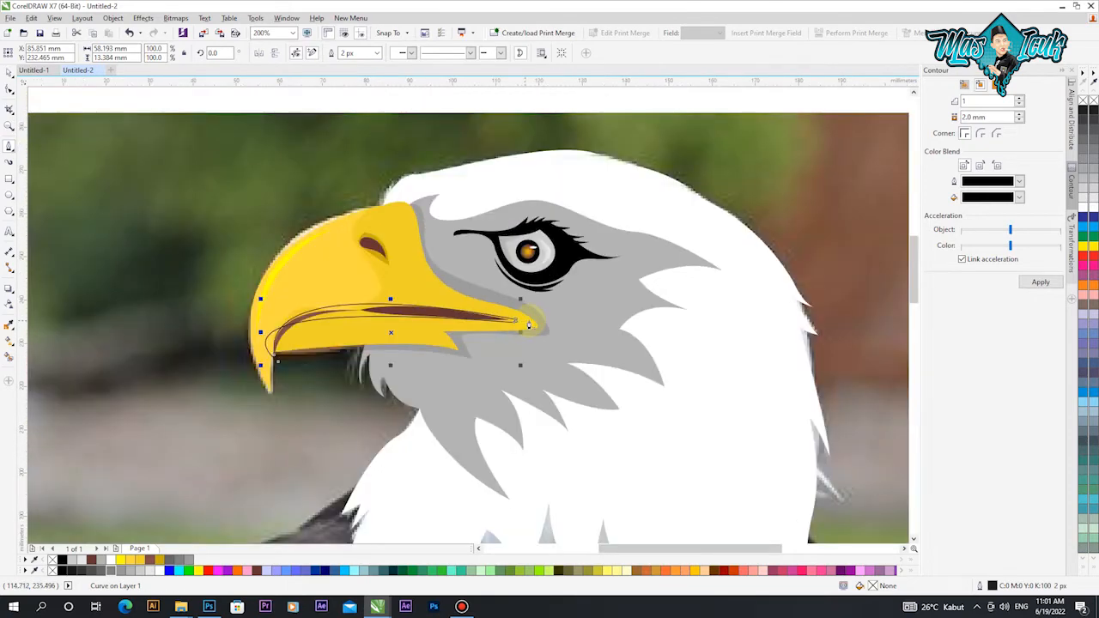
# Step: Reshape the front end of the mouth outline so its lower curve follows the brown mouth line
pyautogui.click(9, 89)
pyautogui.scroll(2, 249, 314)
pyautogui.click(344, 477)
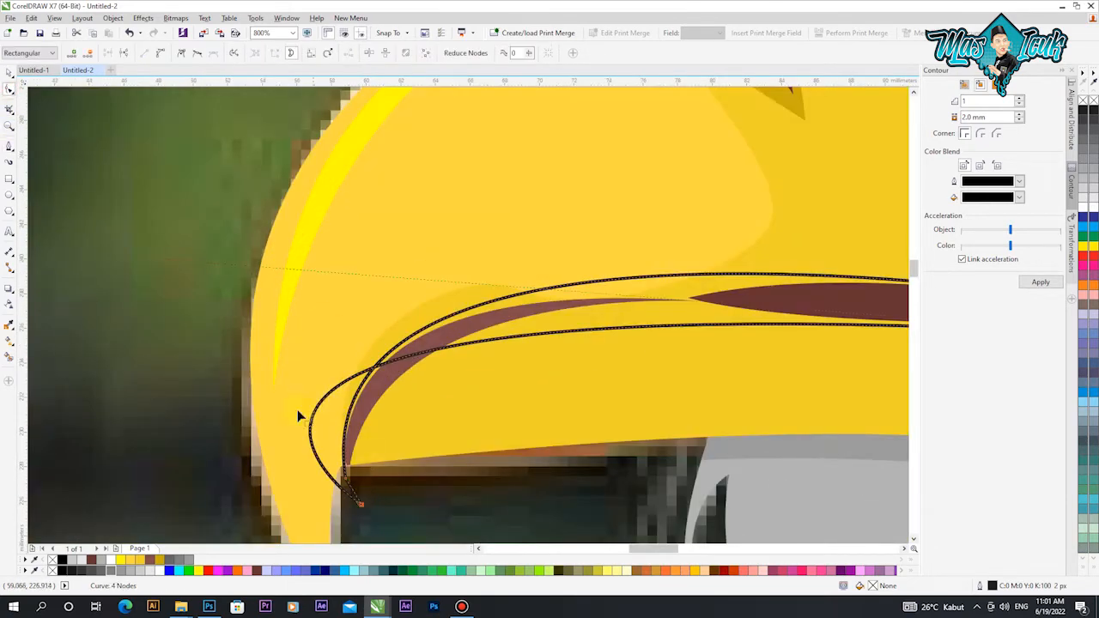
pyautogui.scroll(-2, 249, 323)
pyautogui.moveTo(182, 302); pyautogui.dragTo(252, 291)
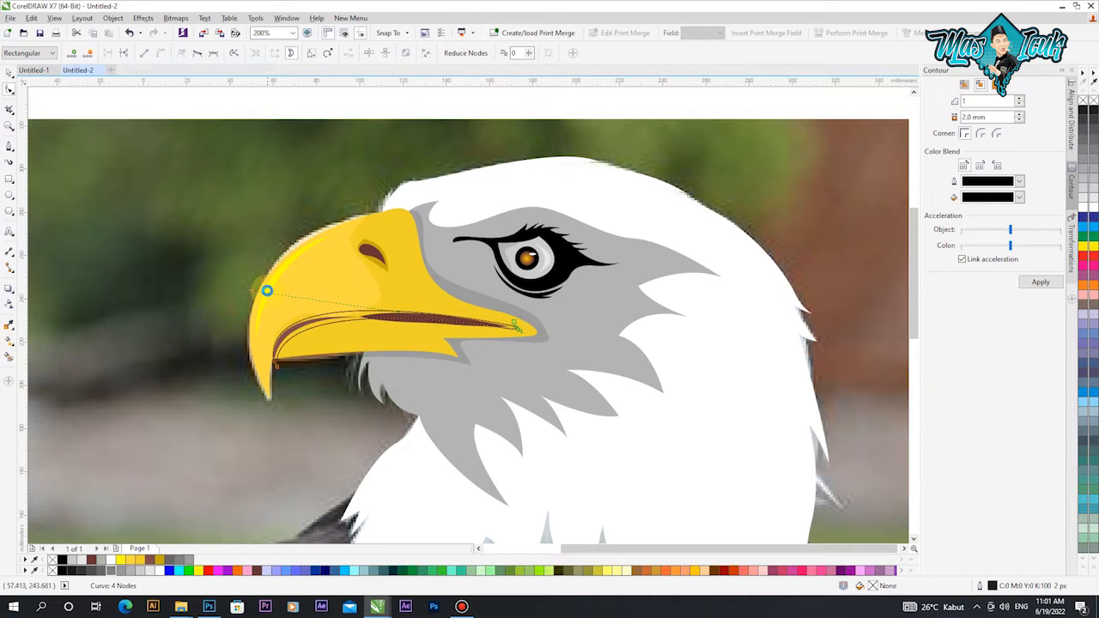
pyautogui.scroll(-1, 121, 471)
pyautogui.scroll(1, 155, 504)
# Step: Intersect the mouth outline with the beak, delete the leftover outline and fill the resulting shadow with dark yellow #C9AD0E, without outline
pyautogui.click(9, 76)
pyautogui.scroll(2, 308, 306)
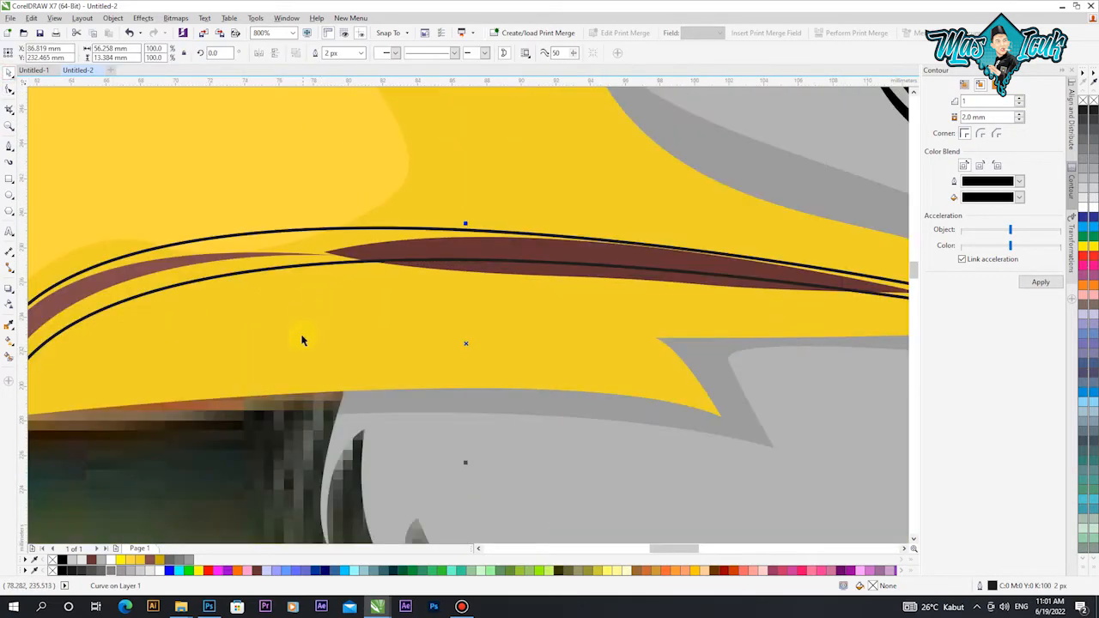
pyautogui.scroll(-1, 310, 351)
pyautogui.keyDown('shift'); pyautogui.click(310, 353); pyautogui.keyUp('shift')
pyautogui.click(204, 437)
pyautogui.click(158, 384)
pyautogui.press('Delete')
pyautogui.click(165, 373)
pyautogui.click(159, 560)
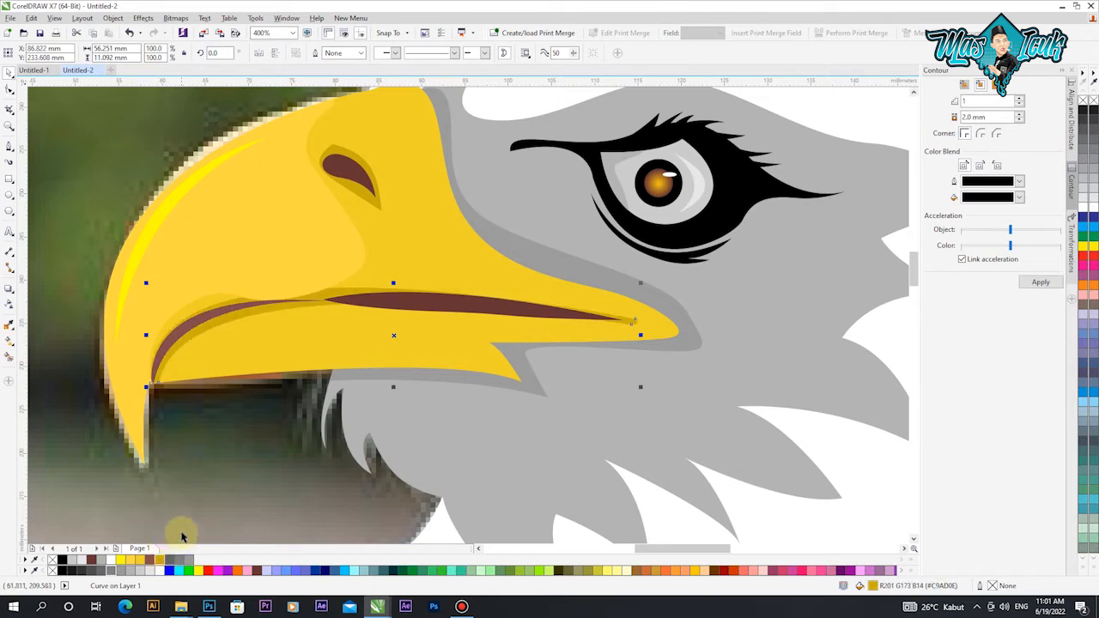
# Step: Adjust the mouth shadow's front node and upper curve so its upper edge follows the brown mouth line closely
pyautogui.click(8, 88)
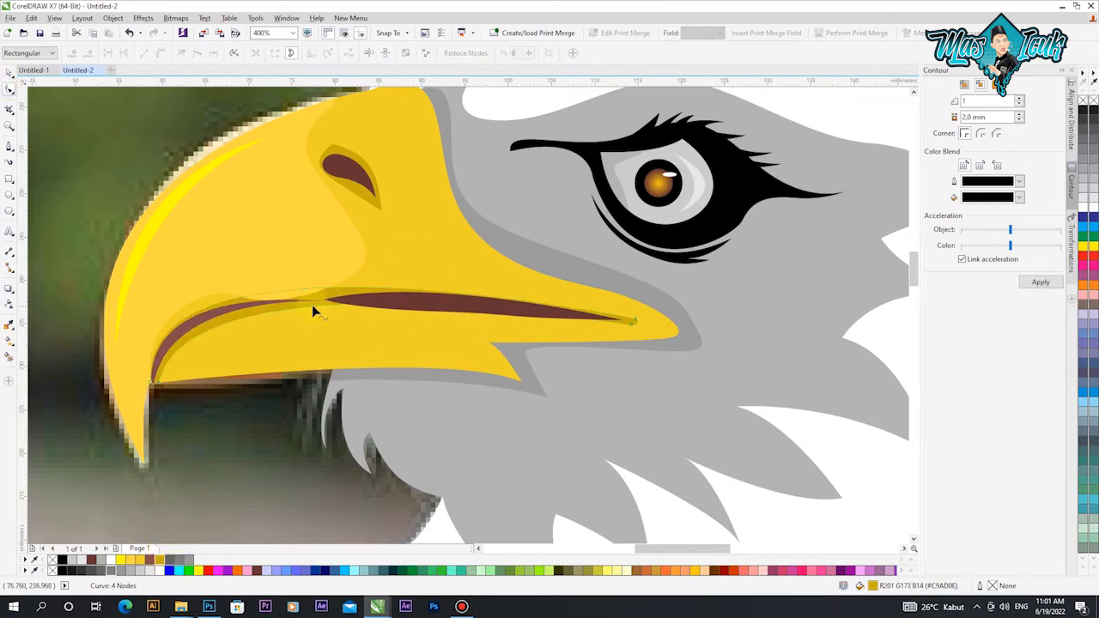
pyautogui.scroll(1, 253, 305)
pyautogui.scroll(-1, 454, 295)
pyautogui.click(254, 381)
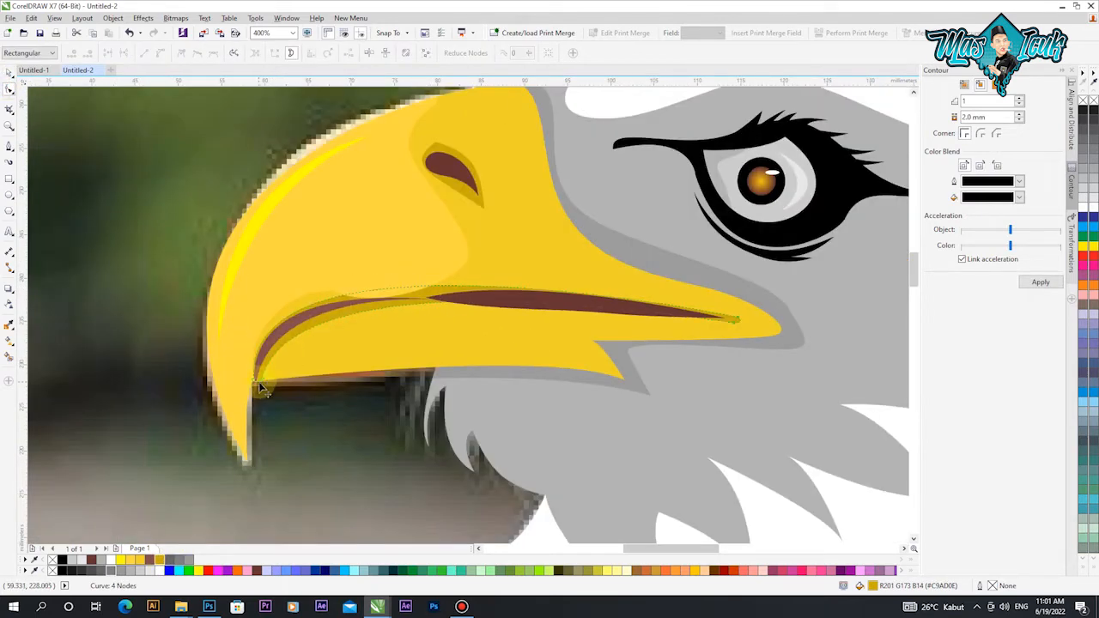
pyautogui.moveTo(241, 216); pyautogui.dragTo(231, 249)
pyautogui.click(262, 382)
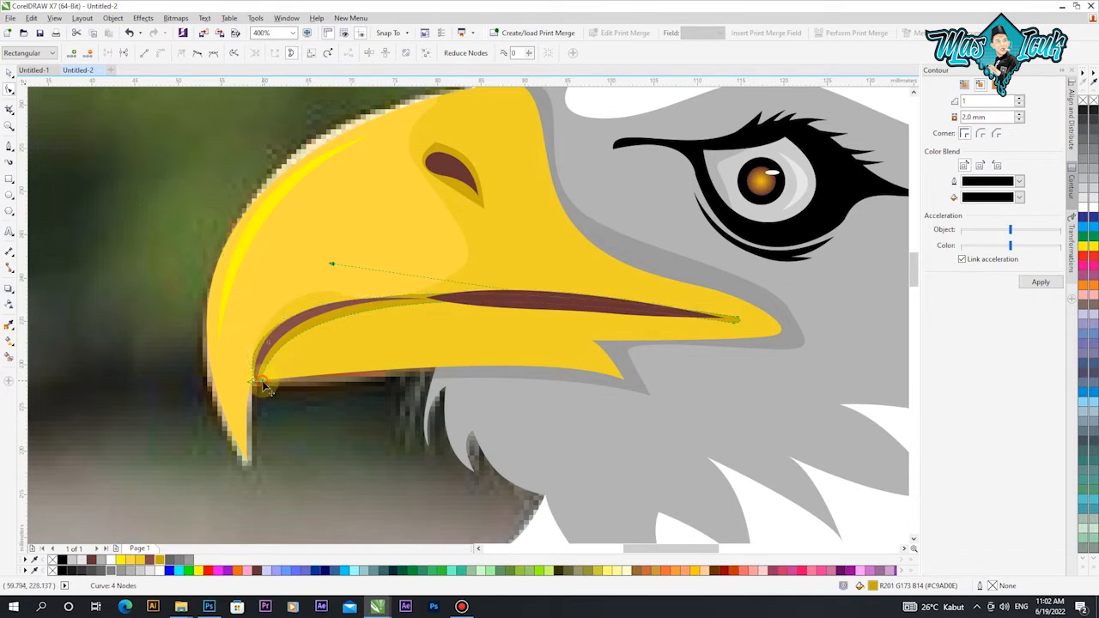
pyautogui.moveTo(331, 264); pyautogui.dragTo(335, 279)
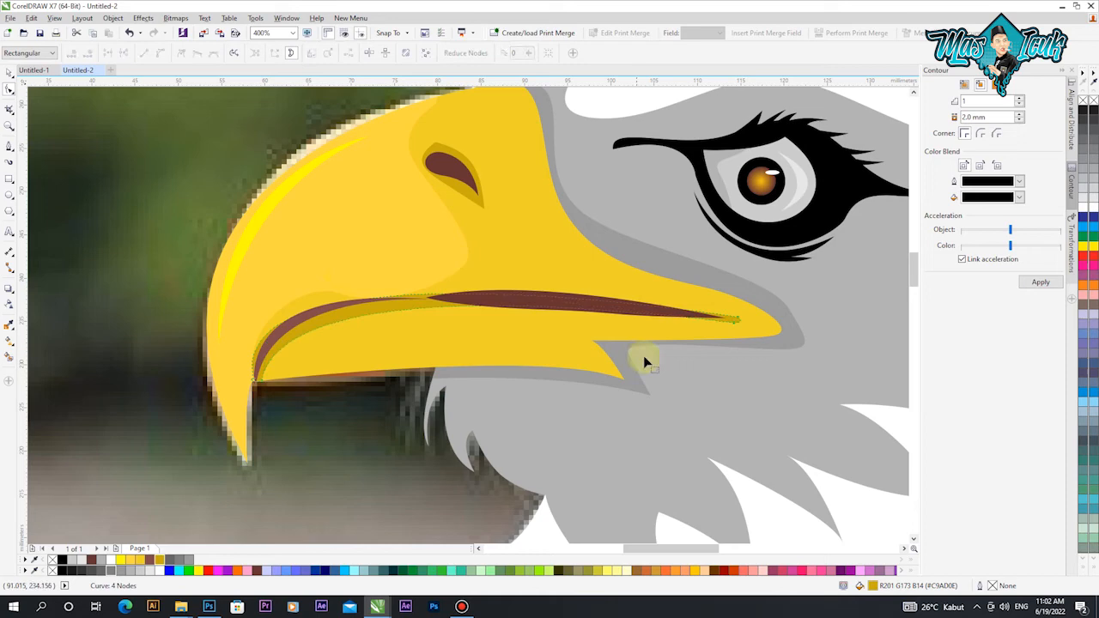
# Step: Reshape the rear end of the mouth shadow into a blunt, rounded tip beyond the brown mouth line
pyautogui.scroll(2, 728, 328)
pyautogui.moveTo(735, 321); pyautogui.dragTo(696, 304)
pyautogui.scroll(-1, 694, 311)
pyautogui.scroll(2, 724, 309)
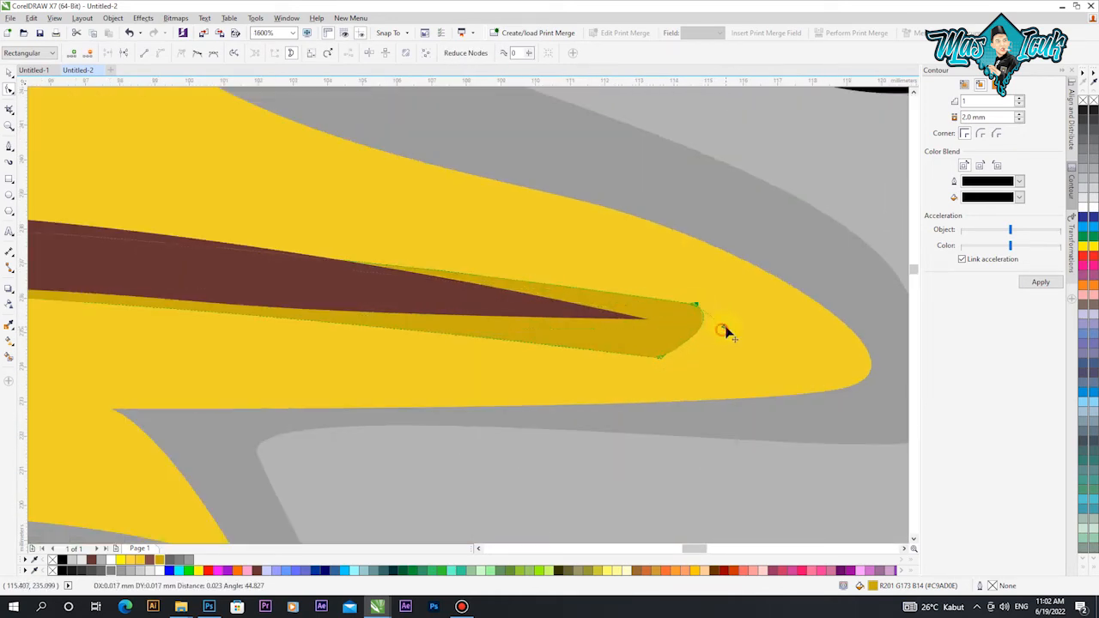
pyautogui.scroll(-2, 724, 333)
# Step: Draw a closed outline of about 62 by 14 mm over the lower edge of the beak, notched near the mouth corner
pyautogui.click(10, 146)
pyautogui.scroll(-2, 637, 339)
pyautogui.scroll(2, 668, 340)
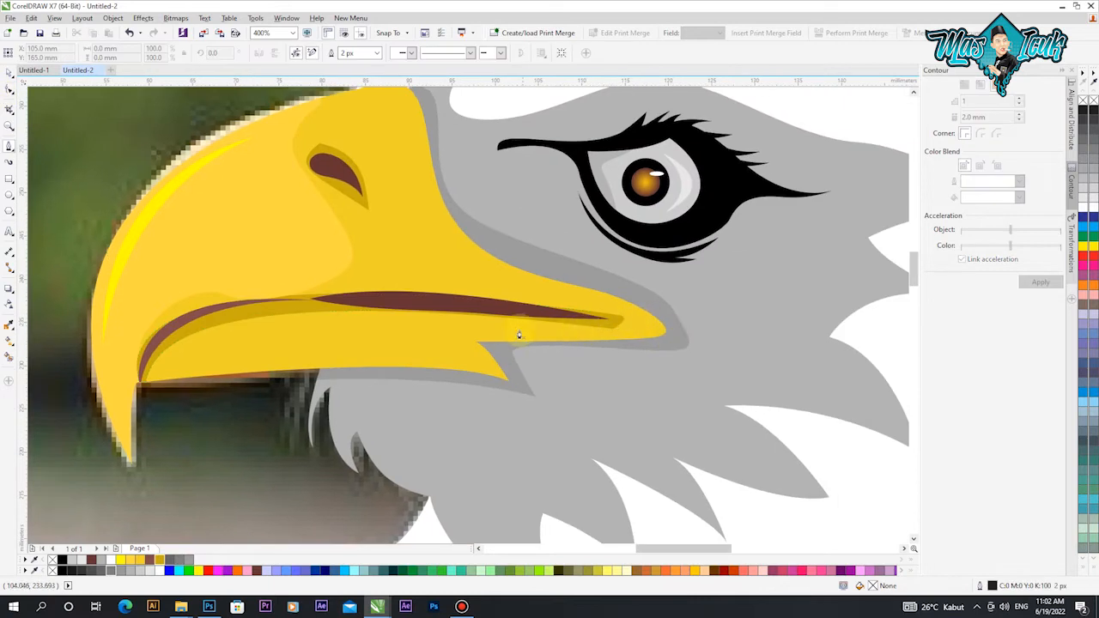
pyautogui.moveTo(456, 329); pyautogui.dragTo(430, 350)
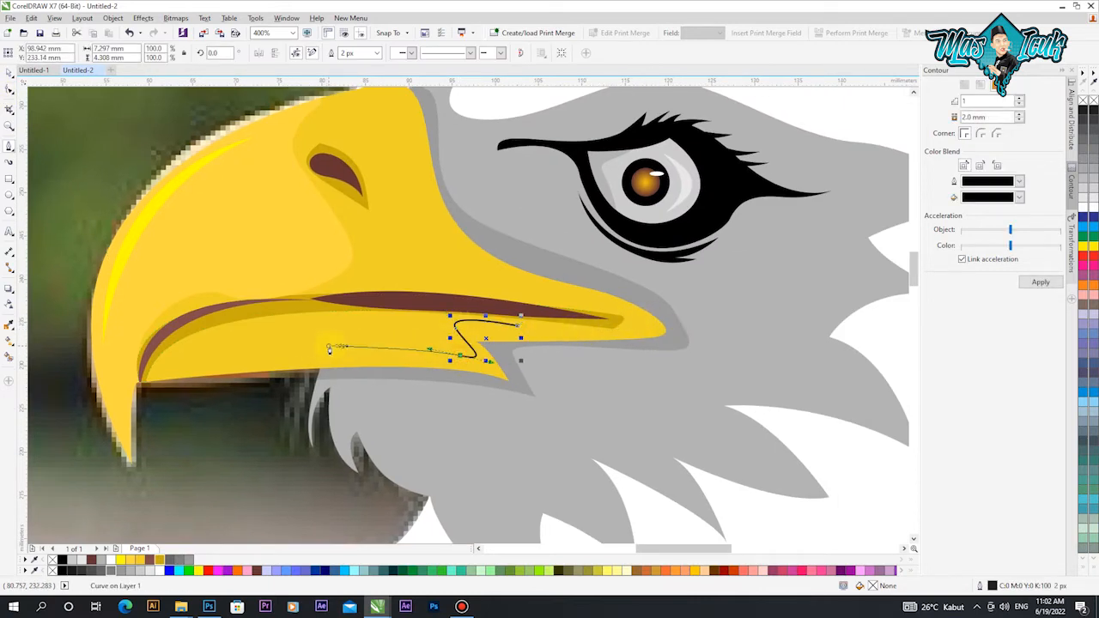
pyautogui.click(145, 390)
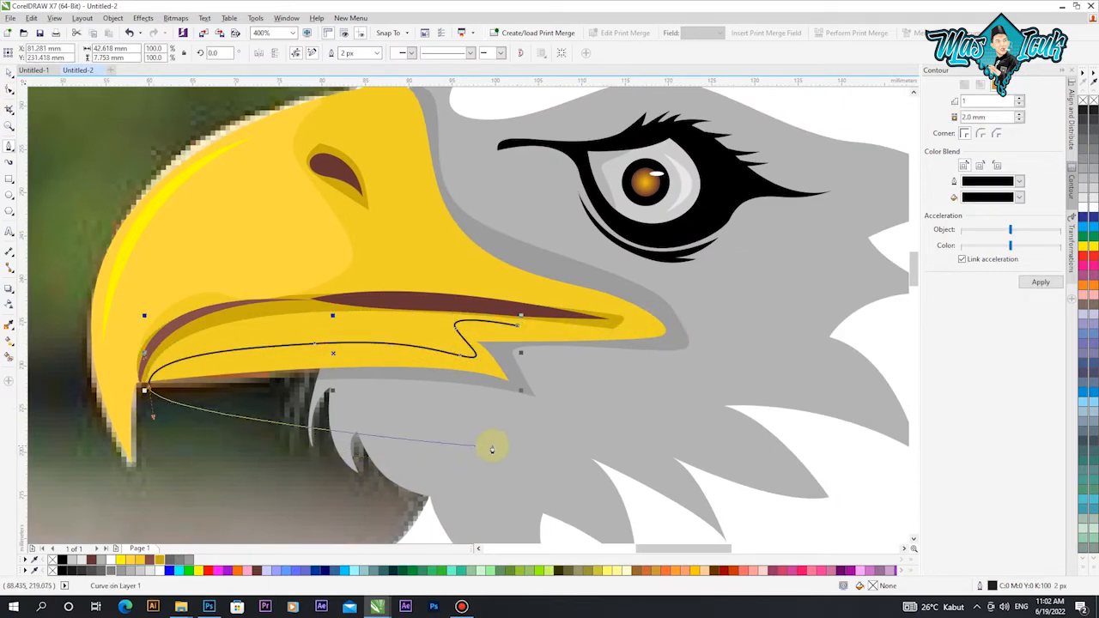
pyautogui.click(592, 437)
pyautogui.scroll(2, 554, 344)
pyautogui.click(829, 302)
pyautogui.click(736, 292)
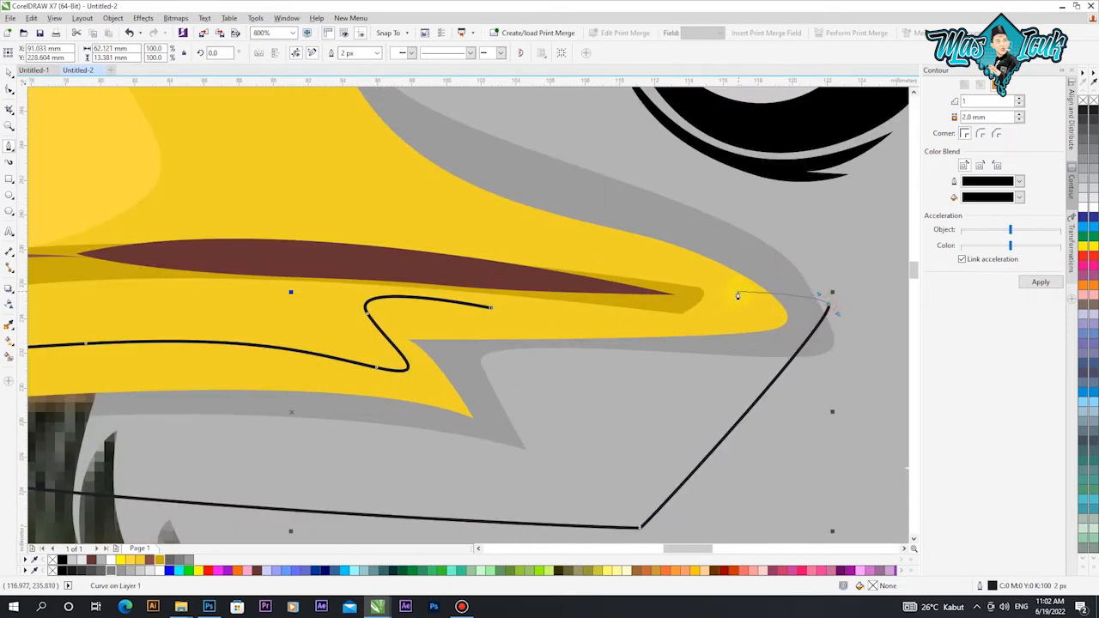
pyautogui.moveTo(491, 307); pyautogui.dragTo(701, 330)
pyautogui.scroll(-1, 700, 328)
# Step: Intersect the lower outline with the beak, delete the leftover outline and fill the resulting shadow with dark yellow #C9AD0E
pyautogui.click(7, 71)
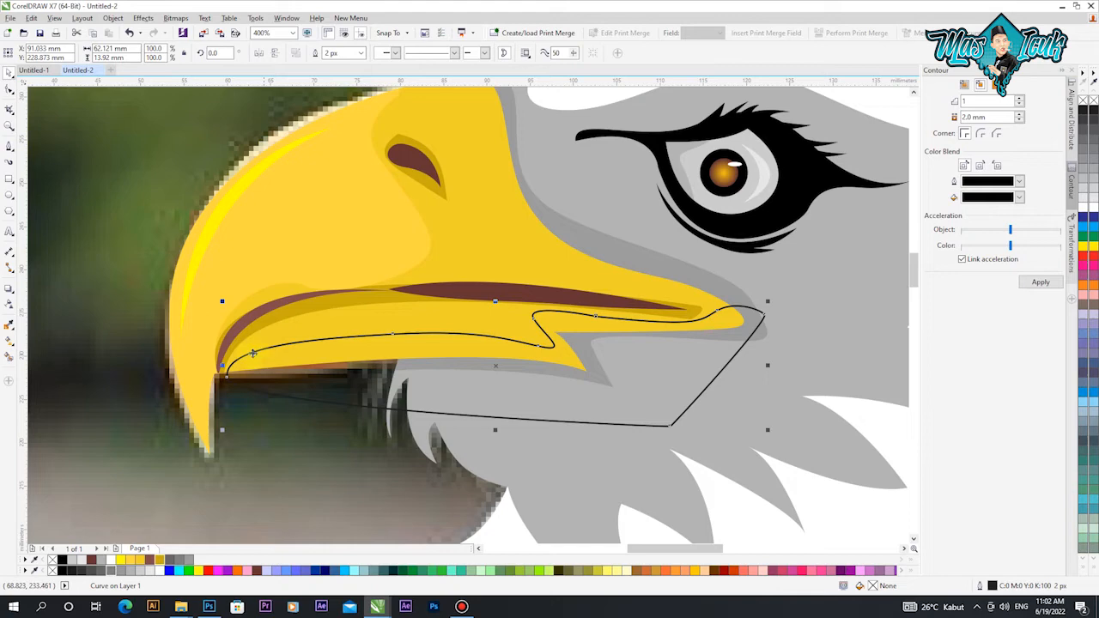
pyautogui.keyDown('shift'); pyautogui.click(504, 230); pyautogui.keyUp('shift')
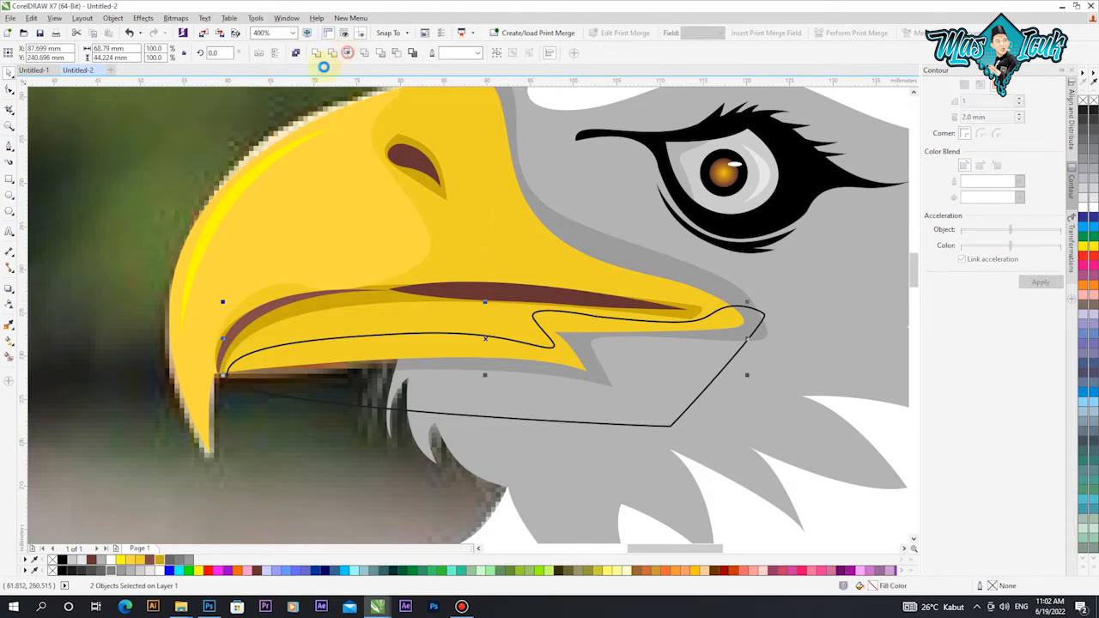
pyautogui.click(347, 53)
pyautogui.click(319, 380)
pyautogui.press('Delete')
pyautogui.click(160, 560)
pyautogui.scroll(-2, 464, 378)
pyautogui.click(157, 331)
# Step: Draw a closed crescent of about 13 by 9 mm above and behind the nostril
pyautogui.scroll(-2, 157, 330)
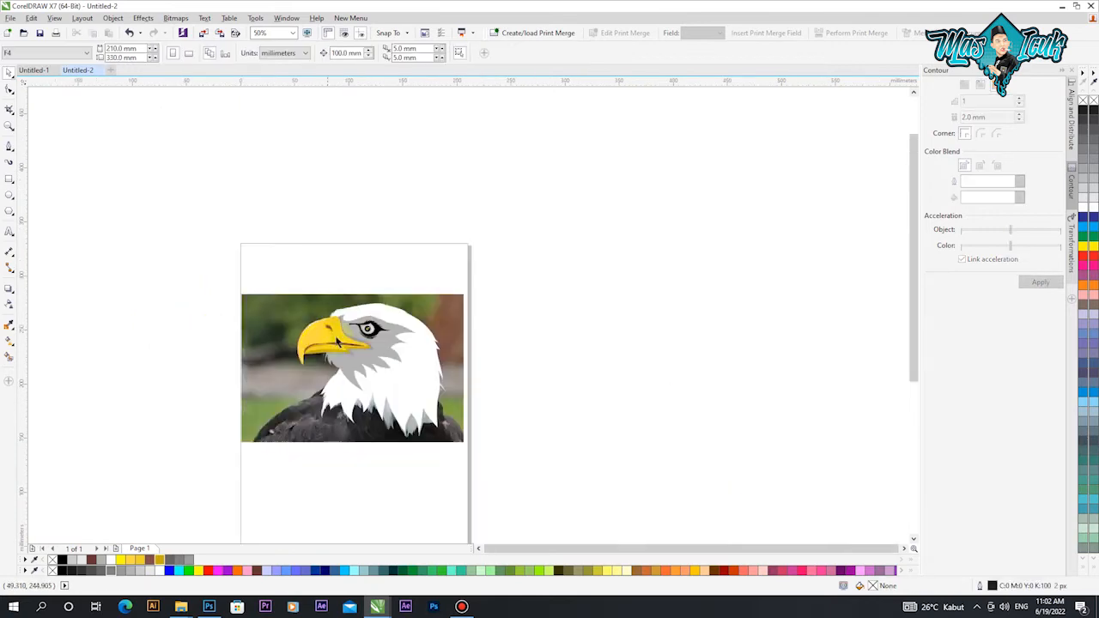
pyautogui.scroll(3, 364, 356)
pyautogui.scroll(1, 222, 219)
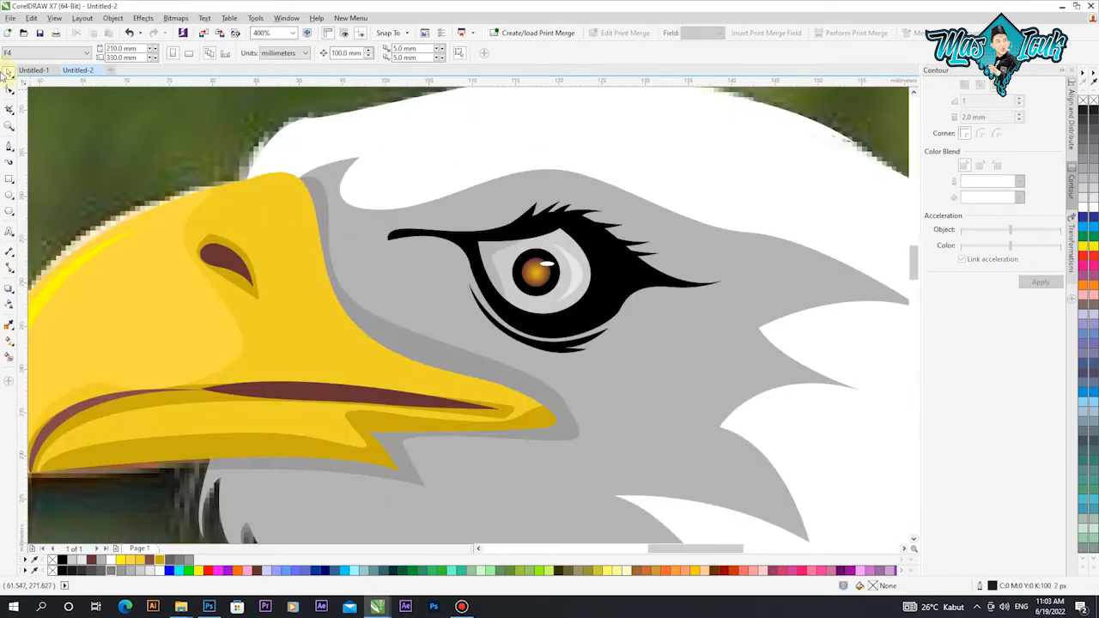
pyautogui.click(9, 144)
pyautogui.moveTo(290, 190); pyautogui.dragTo(324, 211)
pyautogui.click(315, 262)
pyautogui.click(200, 216)
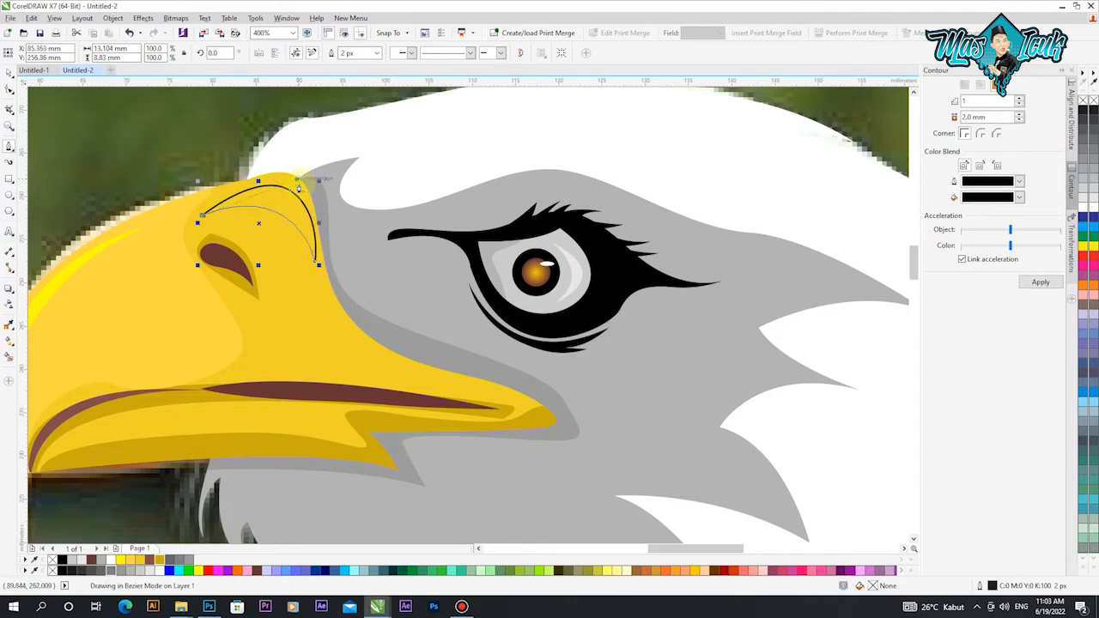
# Step: Fill the crescent above the nostril with light yellow #FFD942 and remove its outline
pyautogui.click(129, 560)
pyautogui.rightClick(52, 560)
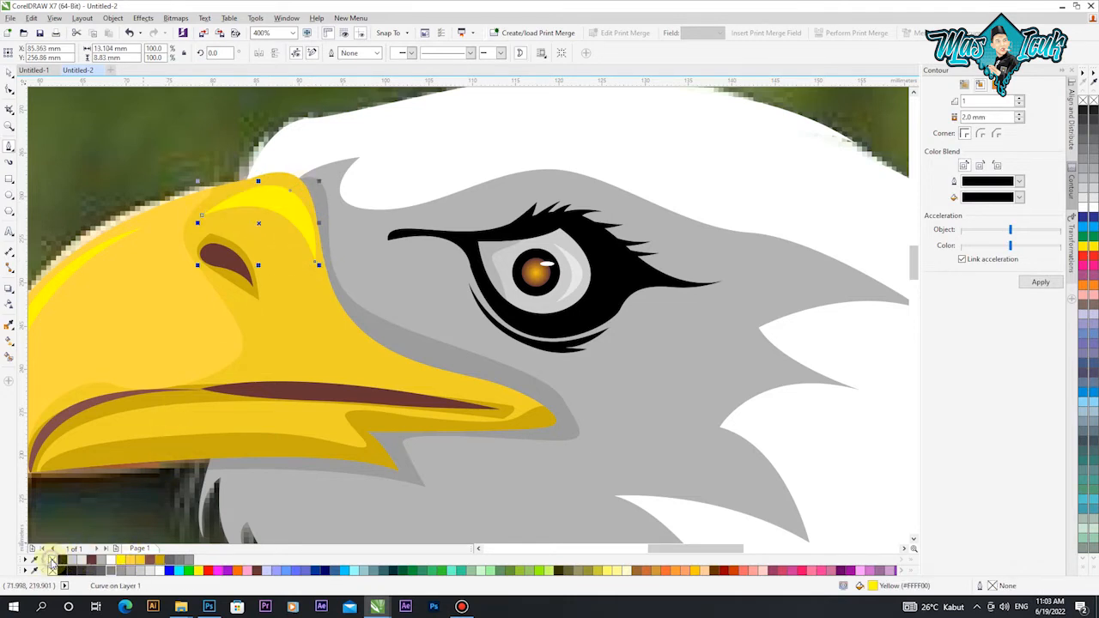
pyautogui.click(137, 565)
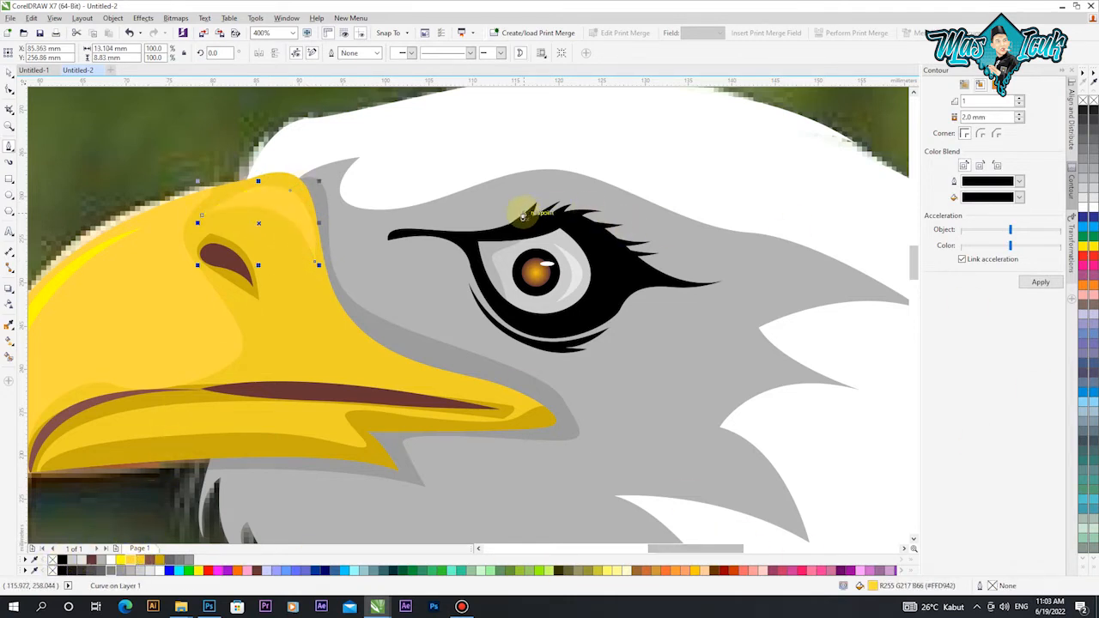
pyautogui.scroll(-2, 522, 217)
pyautogui.scroll(3, 365, 189)
pyautogui.scroll(2, 430, 205)
pyautogui.scroll(1, 430, 205)
pyautogui.moveTo(430, 205); pyautogui.dragTo(430, 172)
pyautogui.scroll(-5, 431, 173)
pyautogui.scroll(2, 519, 168)
pyautogui.press('Escape')
pyautogui.press('space')
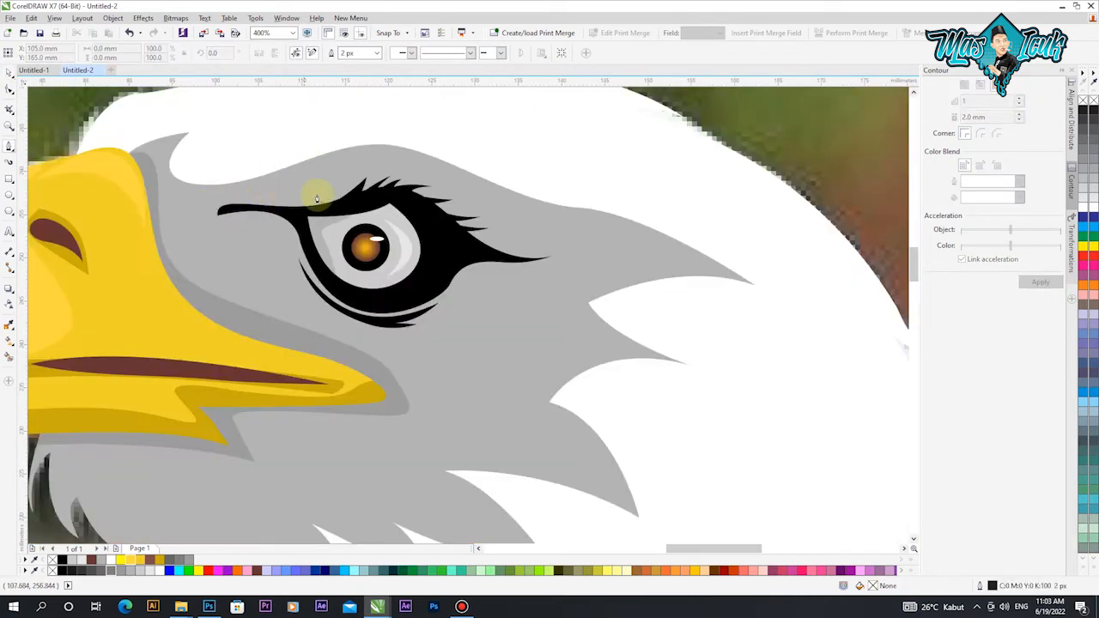
# Step: Draw a closed outline of about 44 by 18 mm around the whole eye and its black markings
pyautogui.click(204, 212)
pyautogui.moveTo(350, 178); pyautogui.dragTo(393, 167)
pyautogui.moveTo(568, 258); pyautogui.dragTo(583, 257)
pyautogui.click(583, 258)
pyautogui.moveTo(464, 295); pyautogui.dragTo(455, 330)
pyautogui.click(587, 248)
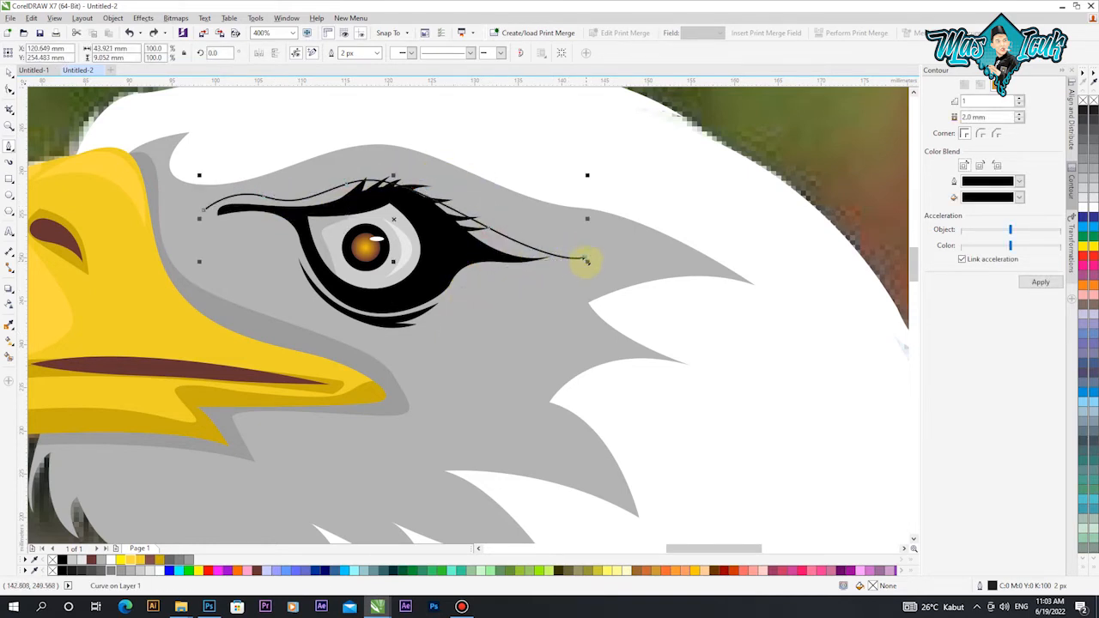
pyautogui.click(203, 212)
pyautogui.moveTo(414, 428); pyautogui.dragTo(429, 422)
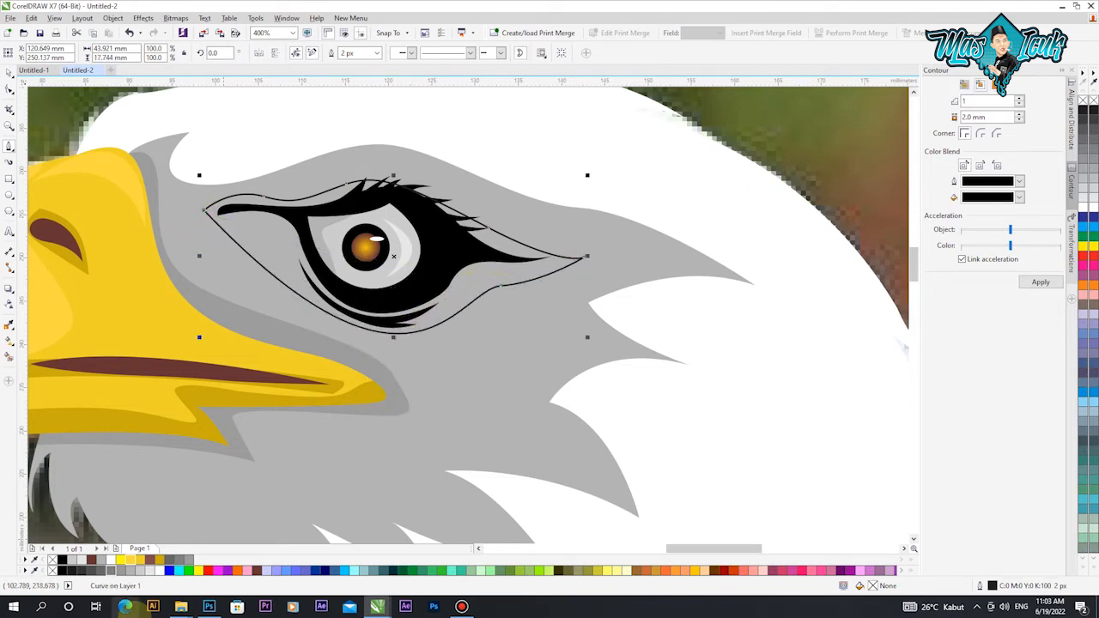
# Step: Fill the eye outline with 20% Black, remove its outline and place it behind the eye artwork
pyautogui.click(83, 560)
pyautogui.rightClick(52, 560)
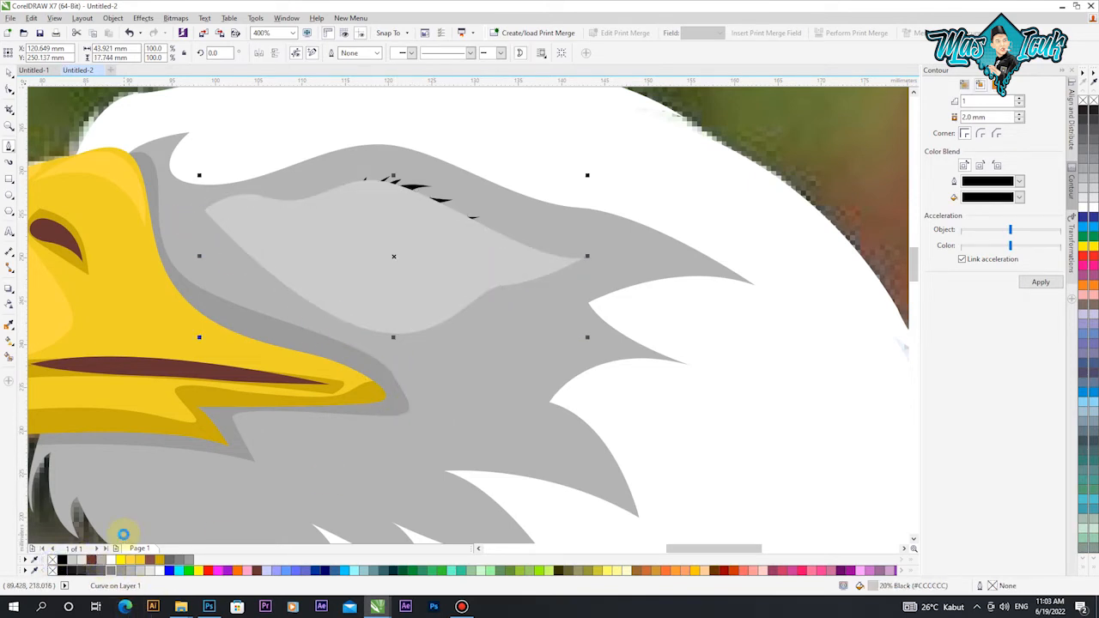
pyautogui.hotkey('ctrl', 'pagedown')
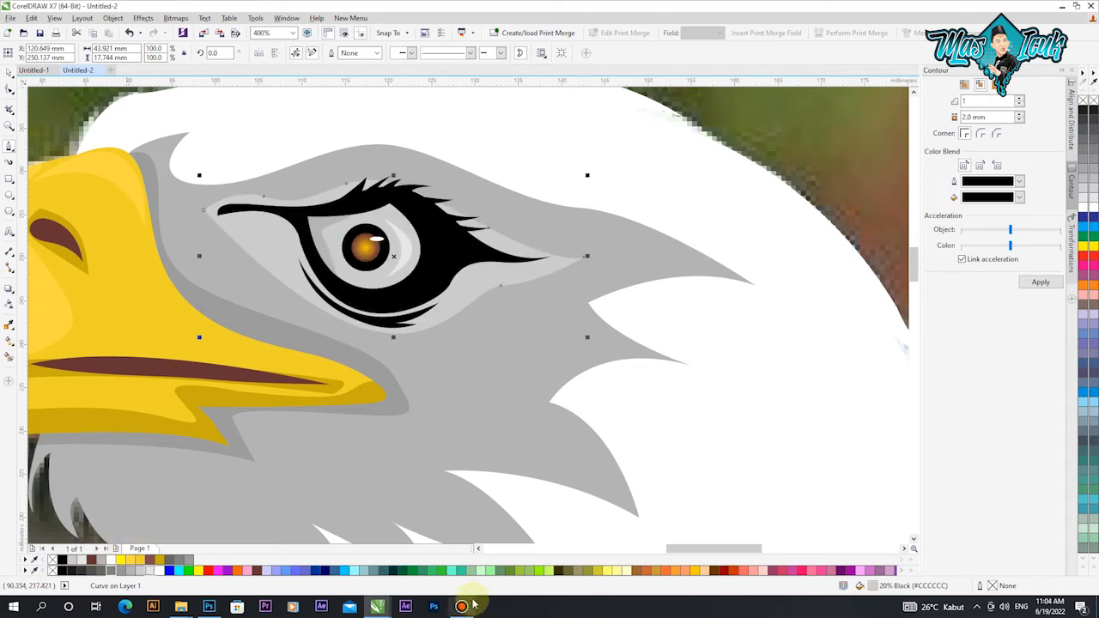
# Step: Change the fill of the shape behind the eye to grey #9C9C9C and deselect it
pyautogui.hotkey('shift', 'F11')
pyautogui.moveTo(636, 335); pyautogui.dragTo(634, 369)
pyautogui.click(974, 460)
pyautogui.scroll(-2, 473, 317)
pyautogui.click(714, 315)
pyautogui.click(784, 337)
pyautogui.press('Delete')
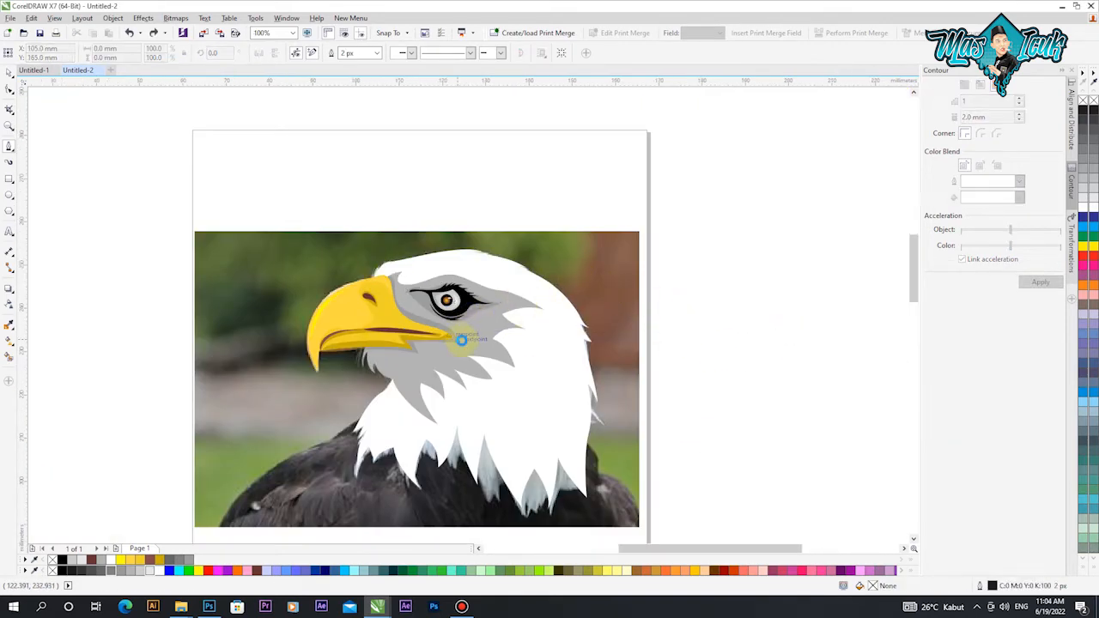
# Step: Reshape the front, lower and rear curves of the grey eye shadow so it closely follows the black eye markings
pyautogui.scroll(1, 460, 339)
pyautogui.scroll(1, 343, 250)
pyautogui.click(396, 260)
pyautogui.moveTo(409, 284); pyautogui.dragTo(427, 269)
pyautogui.moveTo(590, 416); pyautogui.dragTo(557, 435)
pyautogui.moveTo(429, 273); pyautogui.dragTo(435, 231)
pyautogui.moveTo(432, 479); pyautogui.dragTo(518, 397)
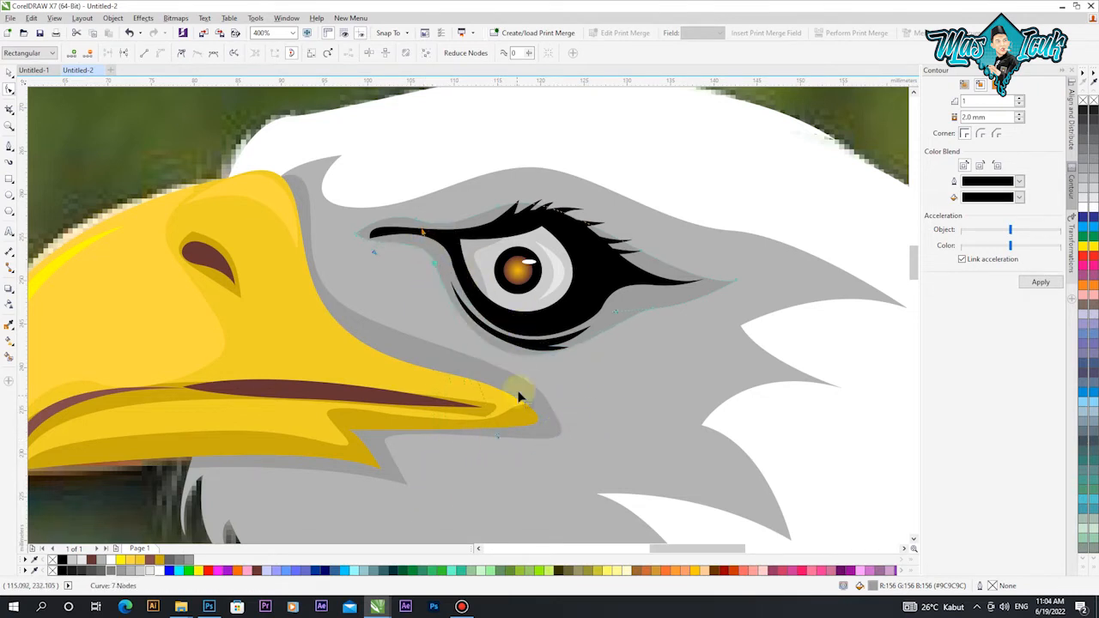
pyautogui.moveTo(497, 435); pyautogui.dragTo(504, 444)
pyautogui.moveTo(647, 308); pyautogui.dragTo(605, 317)
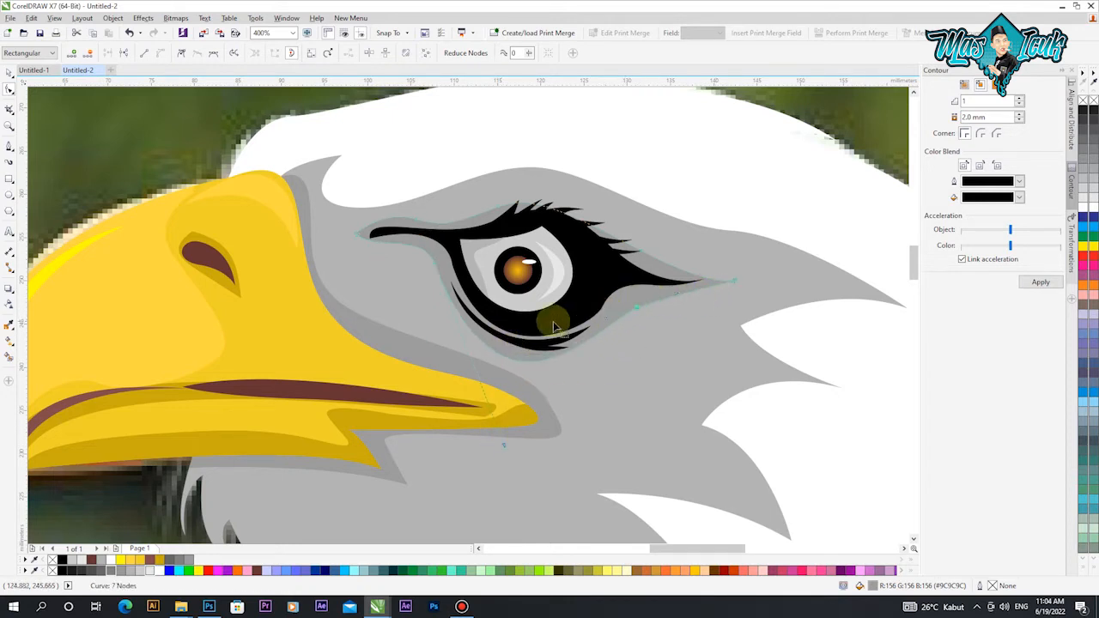
pyautogui.click(9, 73)
pyautogui.click(86, 123)
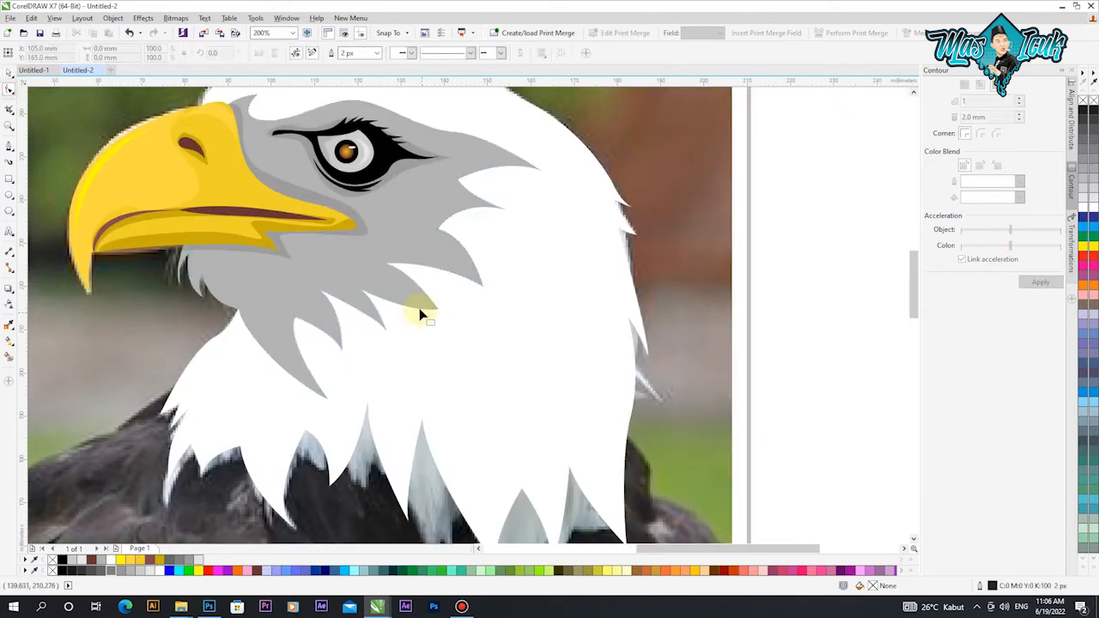
# Step: Reshape the edges of the grey face shape's pointed cheek feather and of the upper feather sweeping back behind the eye
pyautogui.doubleClick(421, 314)
pyautogui.click(389, 269)
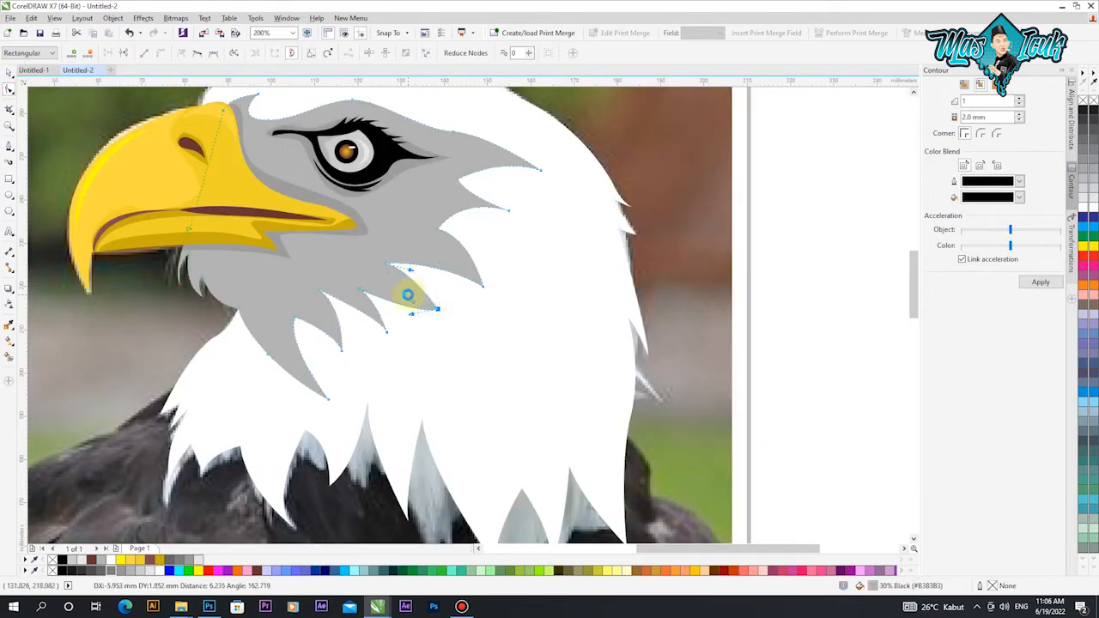
pyautogui.press('F3')
pyautogui.scroll(1, 415, 232)
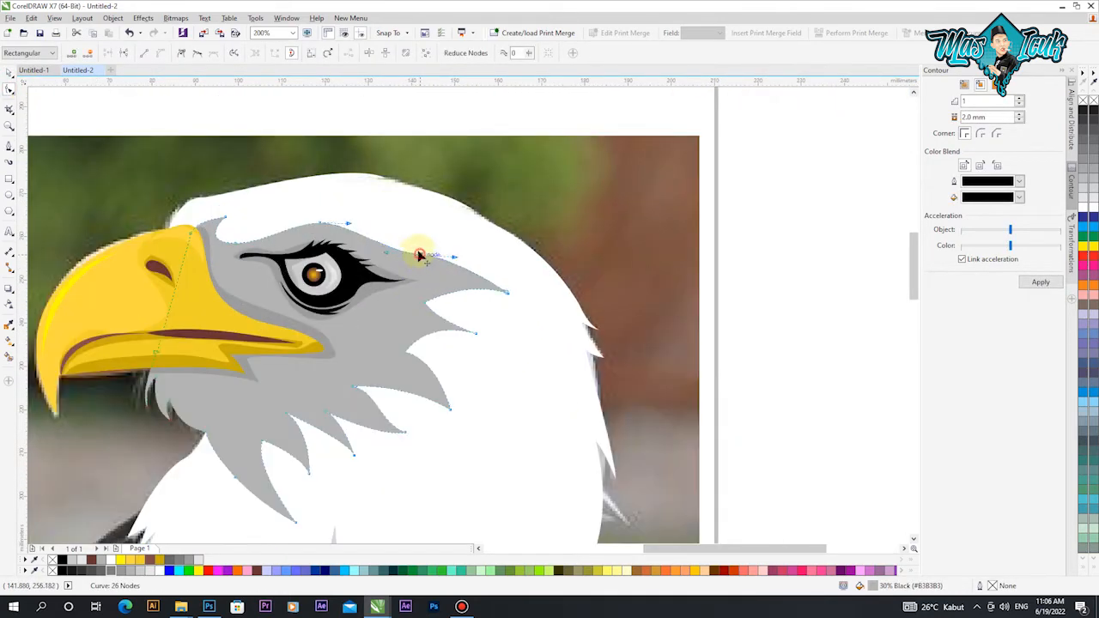
pyautogui.scroll(-1, 520, 352)
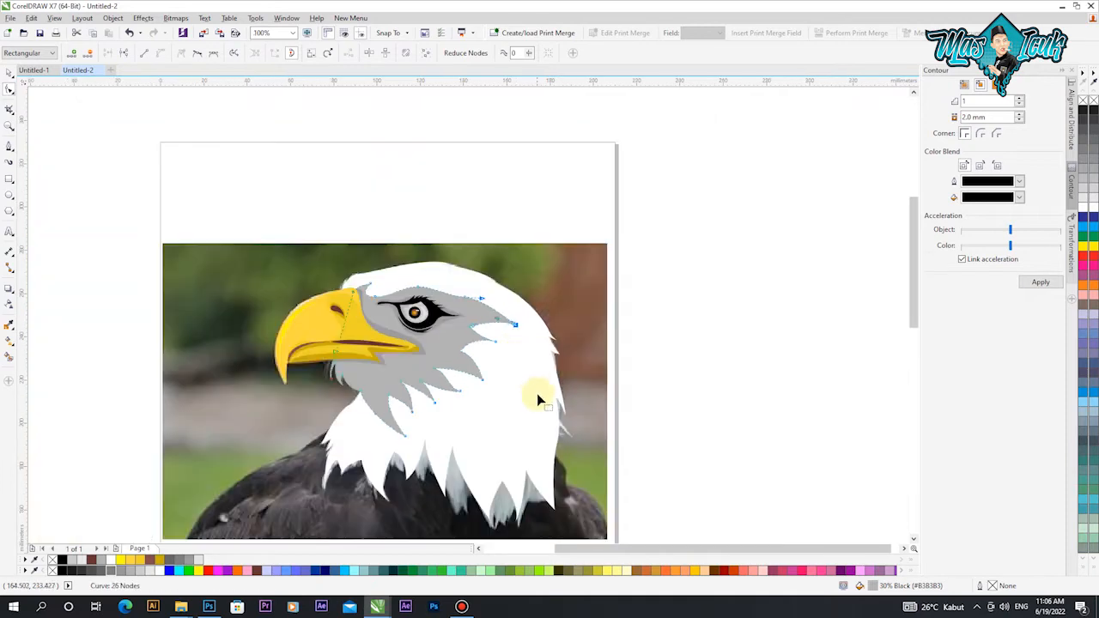
# Step: Draw two thin, curved, closed feather strands side by side on the grey chin just under the beak
pyautogui.click(10, 146)
pyautogui.scroll(2, 370, 419)
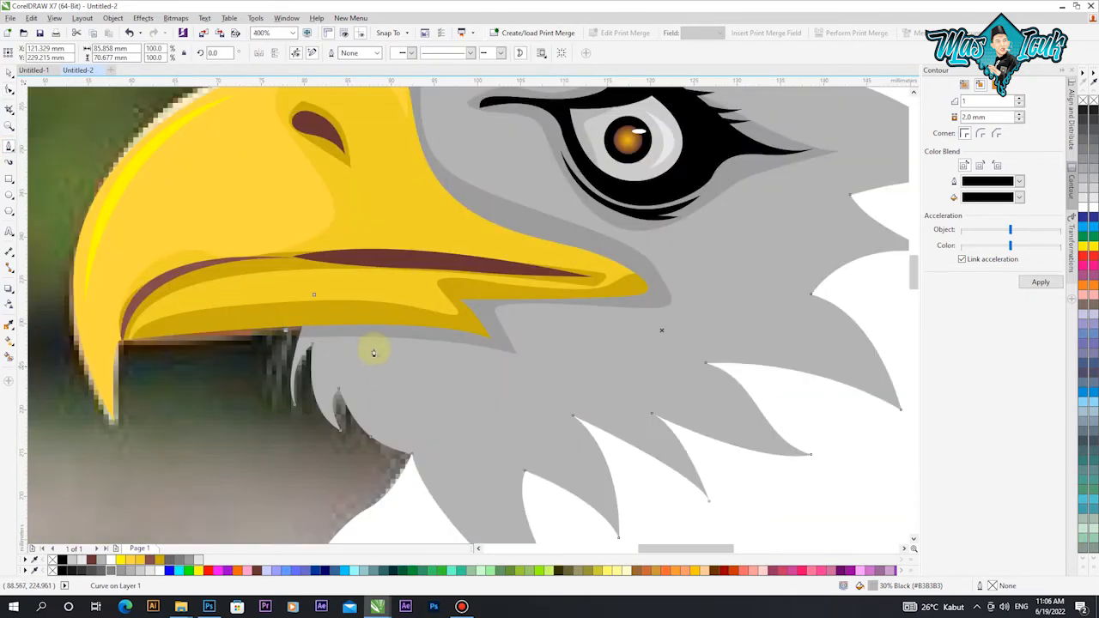
pyautogui.scroll(1, 341, 359)
pyautogui.click(313, 307)
pyautogui.moveTo(314, 403); pyautogui.dragTo(337, 444)
pyautogui.keyDown('alt'); pyautogui.click(313, 403); pyautogui.keyUp('alt')
pyautogui.moveTo(314, 307); pyautogui.dragTo(273, 361)
pyautogui.click(330, 301)
pyautogui.moveTo(380, 420)
pyautogui.mouseDown()
pyautogui.moveTo(416, 448)
pyautogui.moveTo(386, 437)
pyautogui.mouseUp()
pyautogui.moveTo(329, 302); pyautogui.dragTo(297, 378)
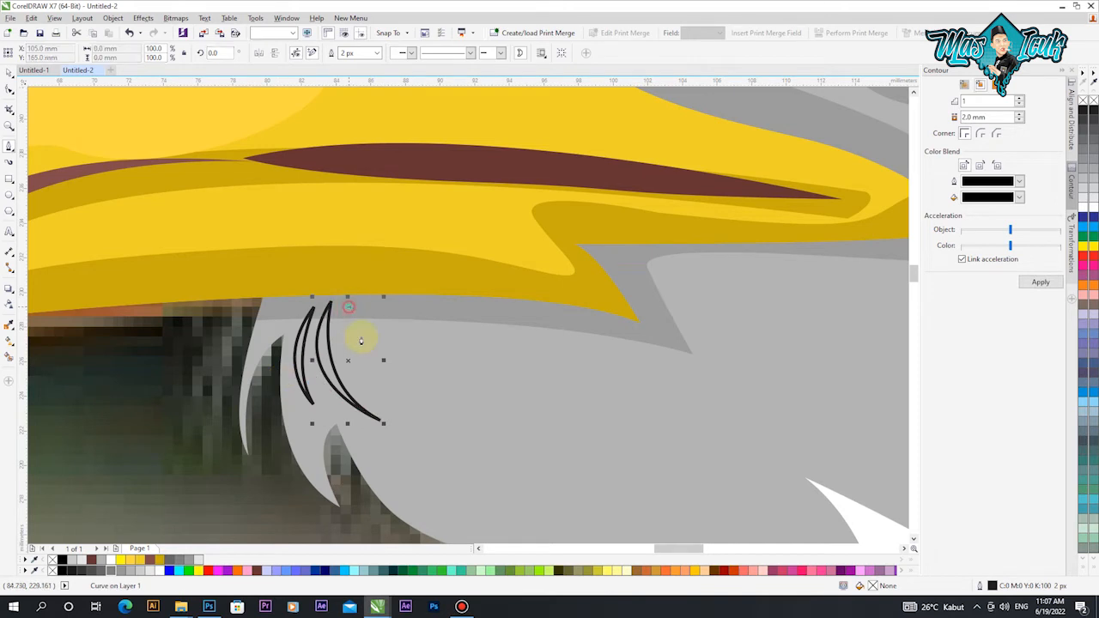
# Step: Draw three more tapered feather strands behind the first two, extending the chin group to about 12 by 9 mm
pyautogui.click(349, 306)
pyautogui.moveTo(473, 456); pyautogui.dragTo(575, 484)
pyautogui.moveTo(349, 308); pyautogui.dragTo(317, 427)
pyautogui.click(370, 306)
pyautogui.moveTo(430, 374); pyautogui.dragTo(459, 378)
pyautogui.doubleClick(430, 374)
pyautogui.moveTo(369, 305); pyautogui.dragTo(361, 363)
pyautogui.click(412, 313)
pyautogui.click(507, 399)
pyautogui.moveTo(418, 311); pyautogui.dragTo(495, 327)
# Step: Fill all five chin feather strands with 20% Black, remove their outlines and deselect them
pyautogui.press('space')
pyautogui.keyDown('shift'); pyautogui.click(374, 343); pyautogui.keyUp('shift')
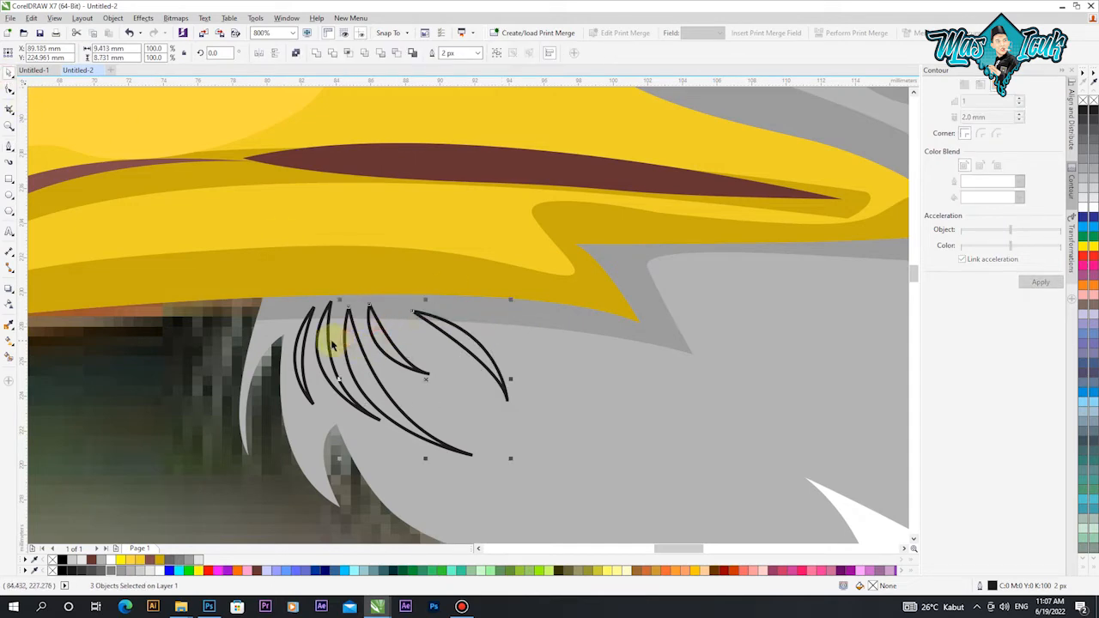
pyautogui.keyDown('shift'); pyautogui.click(301, 342); pyautogui.keyUp('shift')
pyautogui.click(73, 560)
pyautogui.rightClick(52, 560)
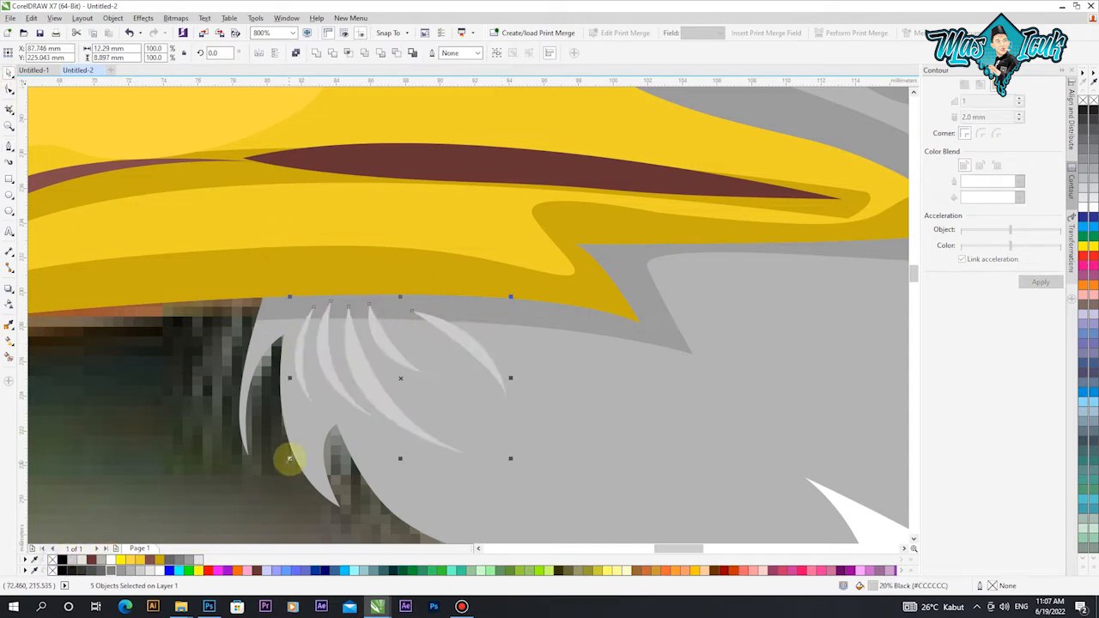
pyautogui.scroll(-2, 292, 452)
pyautogui.press('Escape')
# Step: Add a small feather strand of about 2.8 by 3.5 mm in the chin group's rear gap, filled 20% Black without outline
pyautogui.click(7, 148)
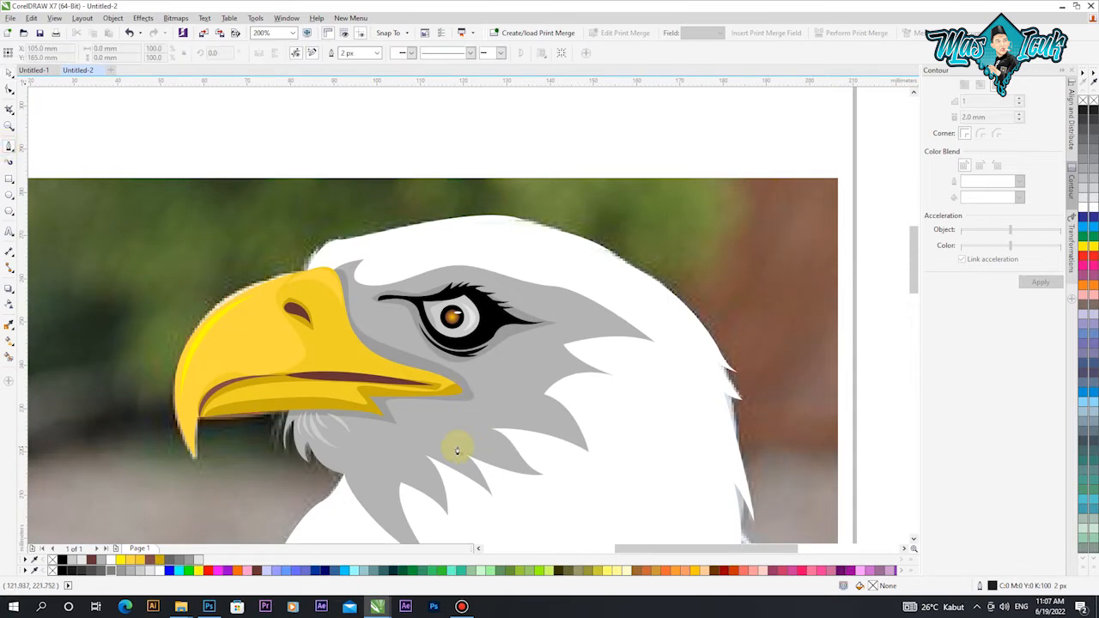
pyautogui.scroll(1, 403, 442)
pyautogui.scroll(-2, 343, 419)
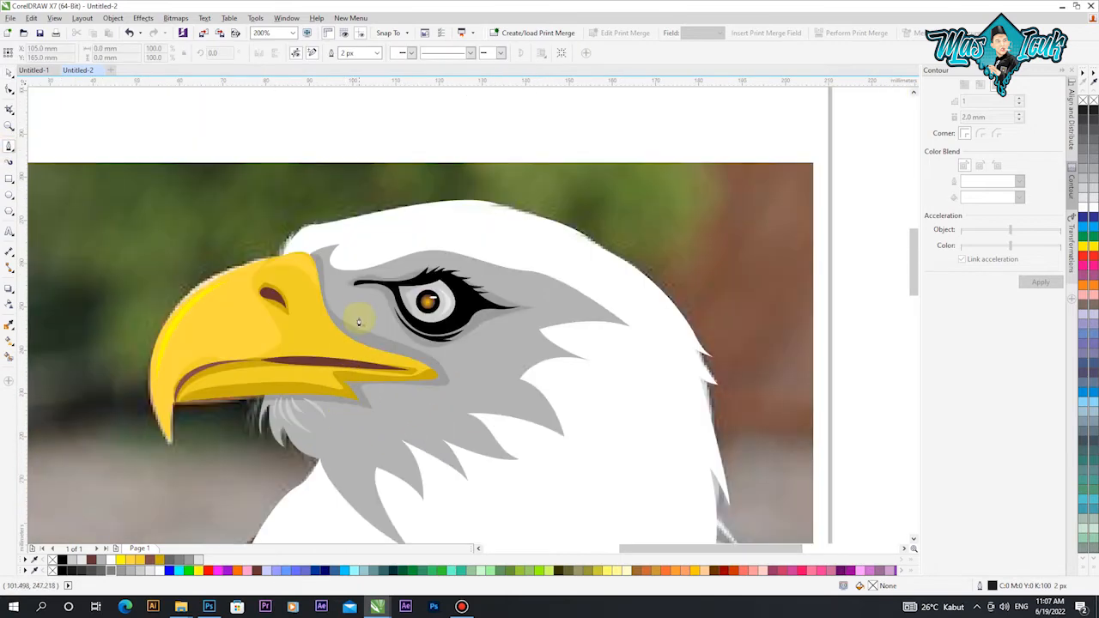
pyautogui.scroll(3, 320, 413)
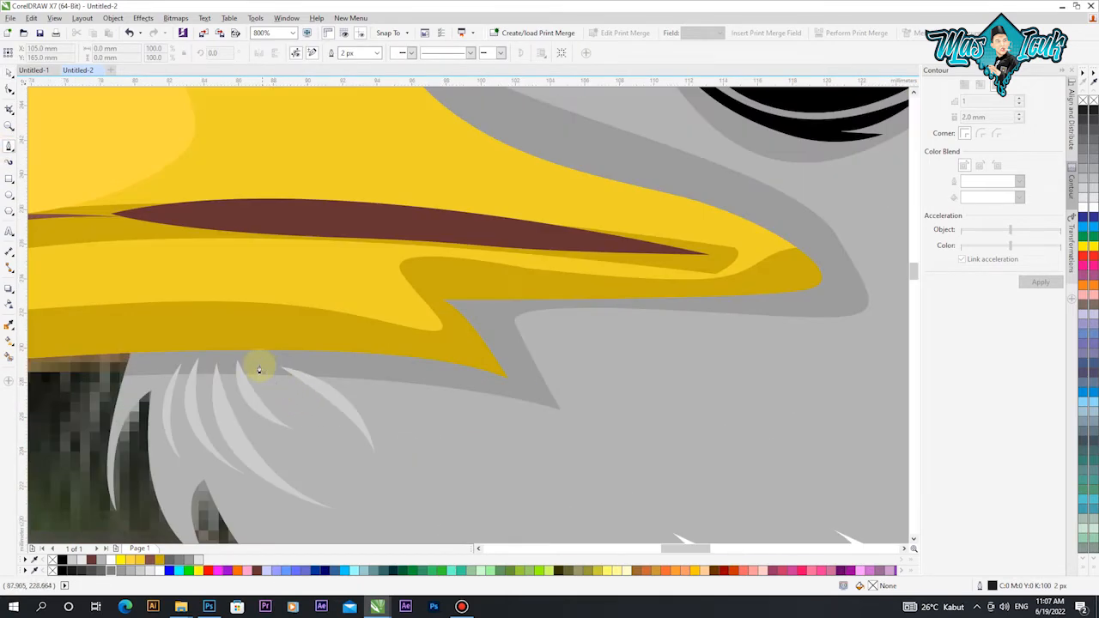
pyautogui.moveTo(302, 422); pyautogui.dragTo(305, 443)
pyautogui.keyDown('alt'); pyautogui.click(302, 422); pyautogui.keyUp('alt')
pyautogui.moveTo(255, 363); pyautogui.dragTo(303, 378)
pyautogui.click(72, 560)
pyautogui.rightClick(53, 559)
pyautogui.scroll(-2, 285, 419)
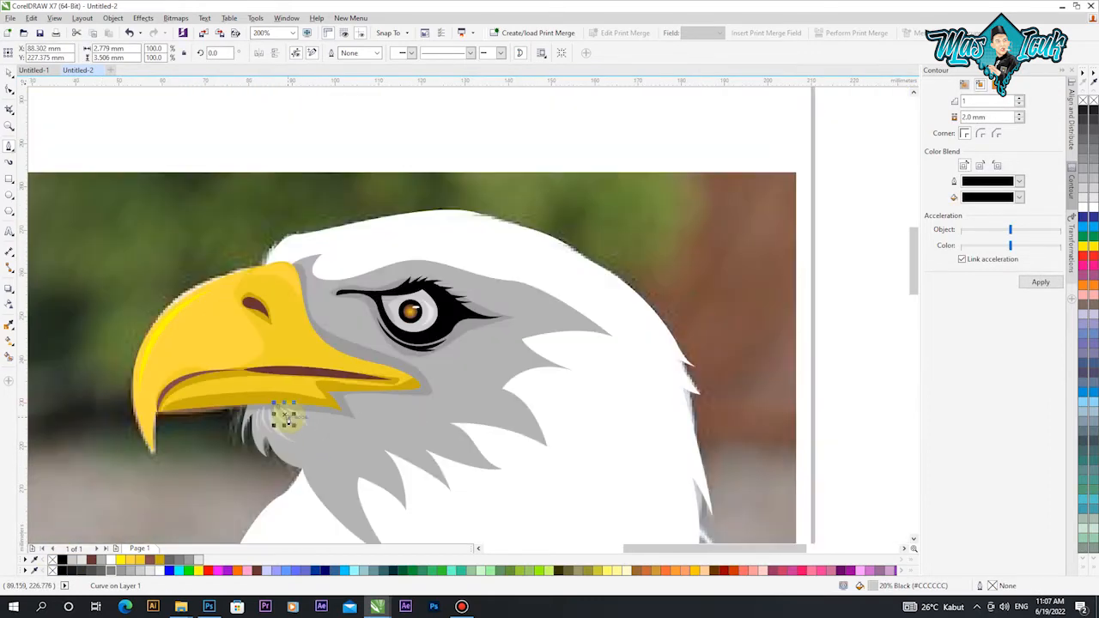
# Step: Draw two thin crescent-shaped creases on the grey face just behind the corner of the beak
pyautogui.scroll(3, 441, 376)
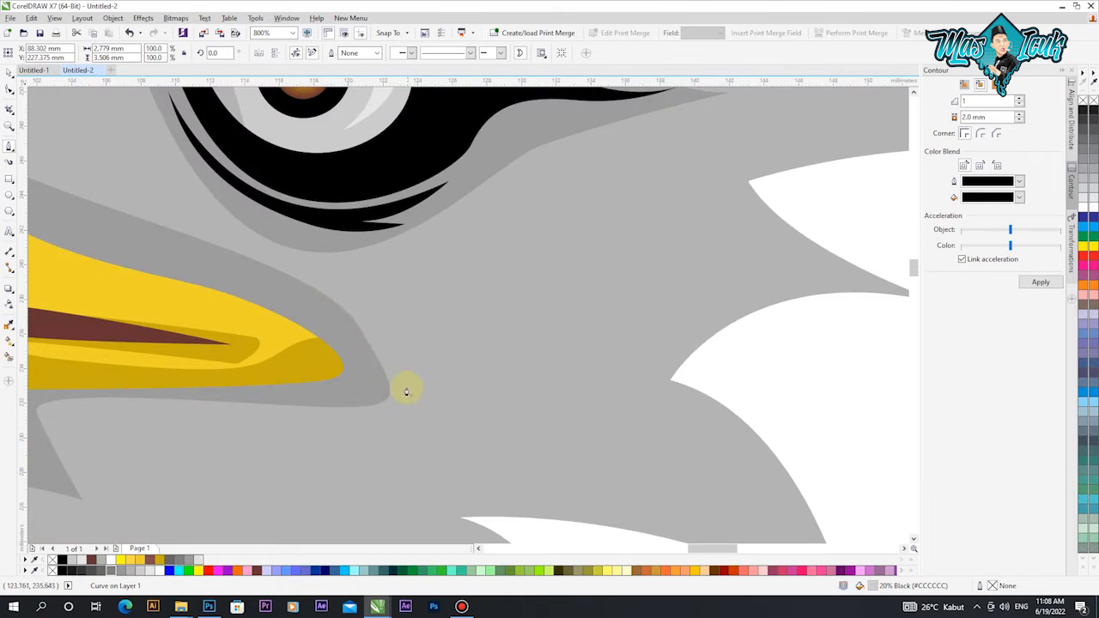
pyautogui.click(335, 286)
pyautogui.moveTo(312, 448); pyautogui.dragTo(203, 510)
pyautogui.click(311, 447)
pyautogui.moveTo(337, 287)
pyautogui.mouseDown()
pyautogui.moveTo(443, 399)
pyautogui.moveTo(371, 434)
pyautogui.mouseUp()
pyautogui.click(370, 301)
pyautogui.doubleClick(385, 401)
pyautogui.moveTo(369, 301); pyautogui.dragTo(432, 360)
# Step: Remove the outlines of the two creases behind the beak corner and fill them with 60% Black
pyautogui.click(9, 74)
pyautogui.keyDown('shift'); pyautogui.click(377, 375); pyautogui.keyUp('shift')
pyautogui.click(72, 560)
pyautogui.rightClick(52, 560)
pyautogui.scroll(-2, 392, 433)
pyautogui.click(170, 561)
# Step: Recolor all six chin feather strands to 60% Black and deselect them
pyautogui.scroll(1, 217, 455)
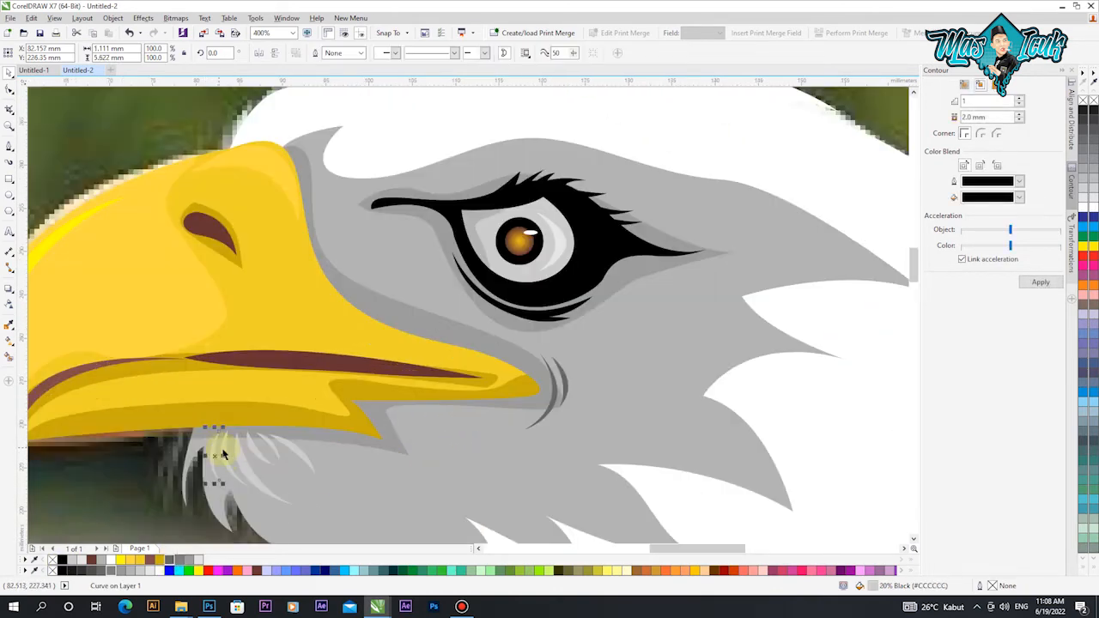
pyautogui.click(284, 453)
pyautogui.keyDown('shift'); pyautogui.click(249, 447); pyautogui.keyUp('shift')
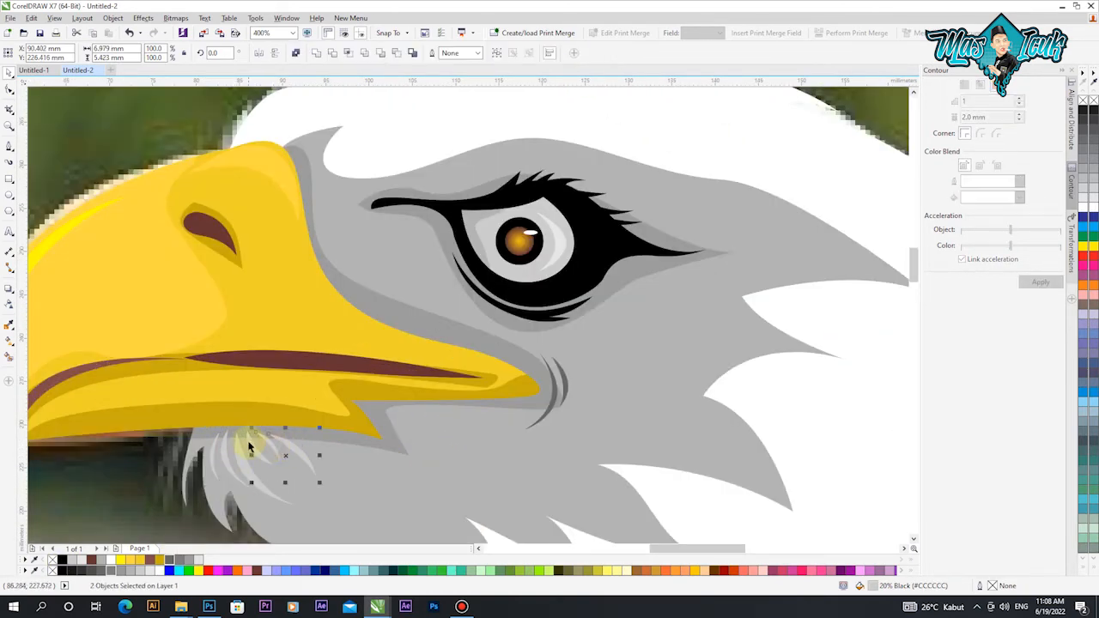
pyautogui.click(169, 559)
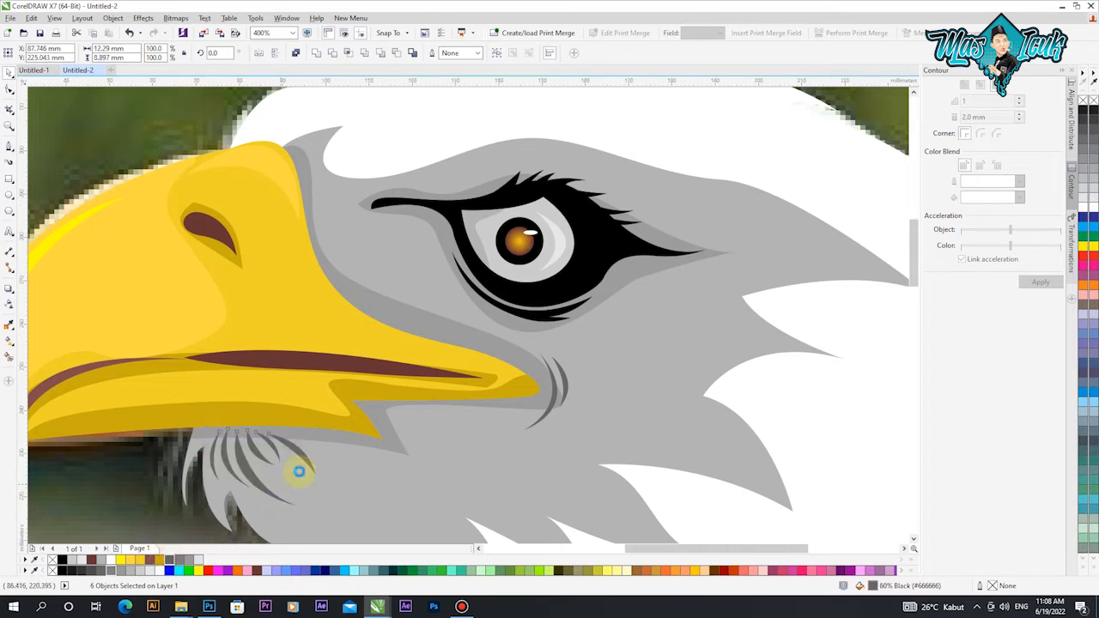
pyautogui.scroll(-2, 300, 471)
pyautogui.click(201, 512)
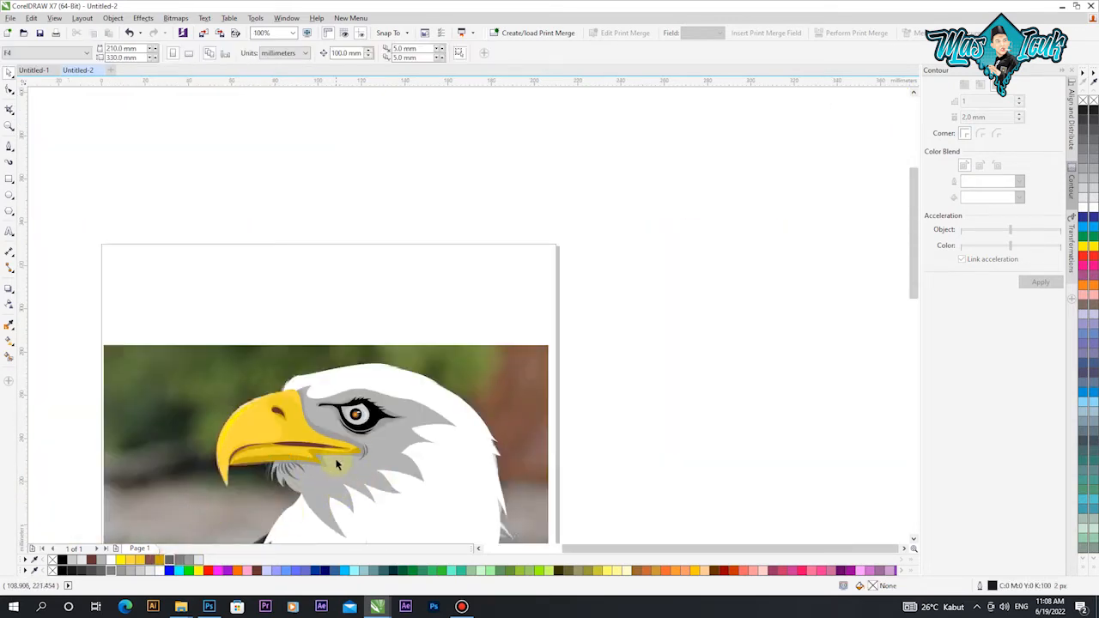
# Step: Draw a small crease of about 2.5 by 2.4 mm around the beak corner, filled 60% Black without outline
pyautogui.click(9, 148)
pyautogui.scroll(3, 304, 419)
pyautogui.click(322, 400)
pyautogui.moveTo(283, 440); pyautogui.dragTo(238, 445)
pyautogui.click(324, 400)
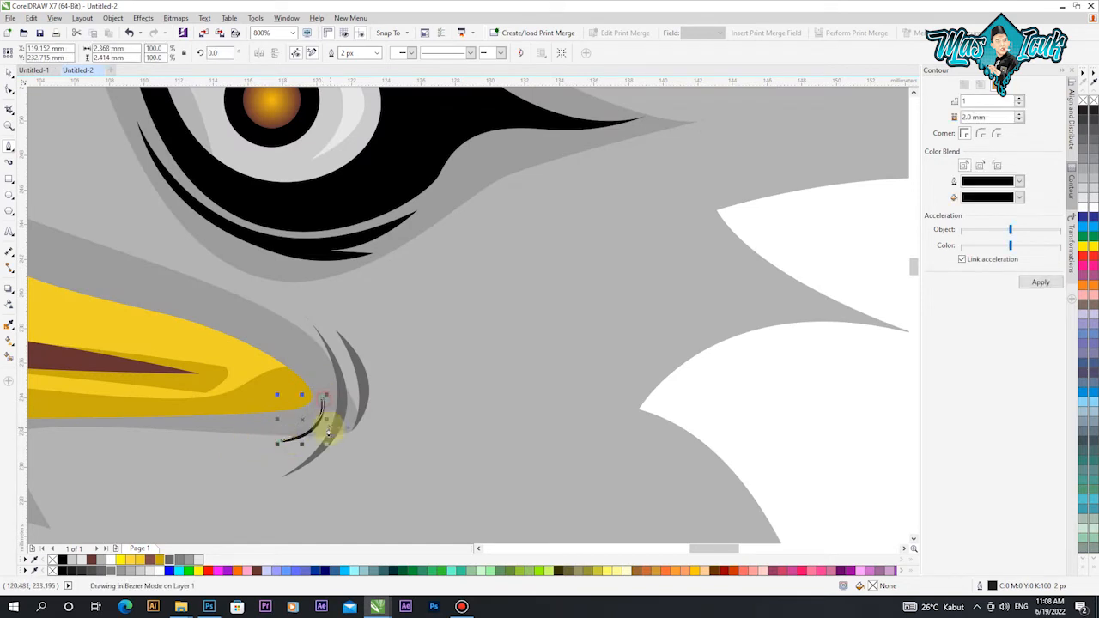
pyautogui.moveTo(338, 449); pyautogui.dragTo(341, 446)
pyautogui.rightClick(53, 561)
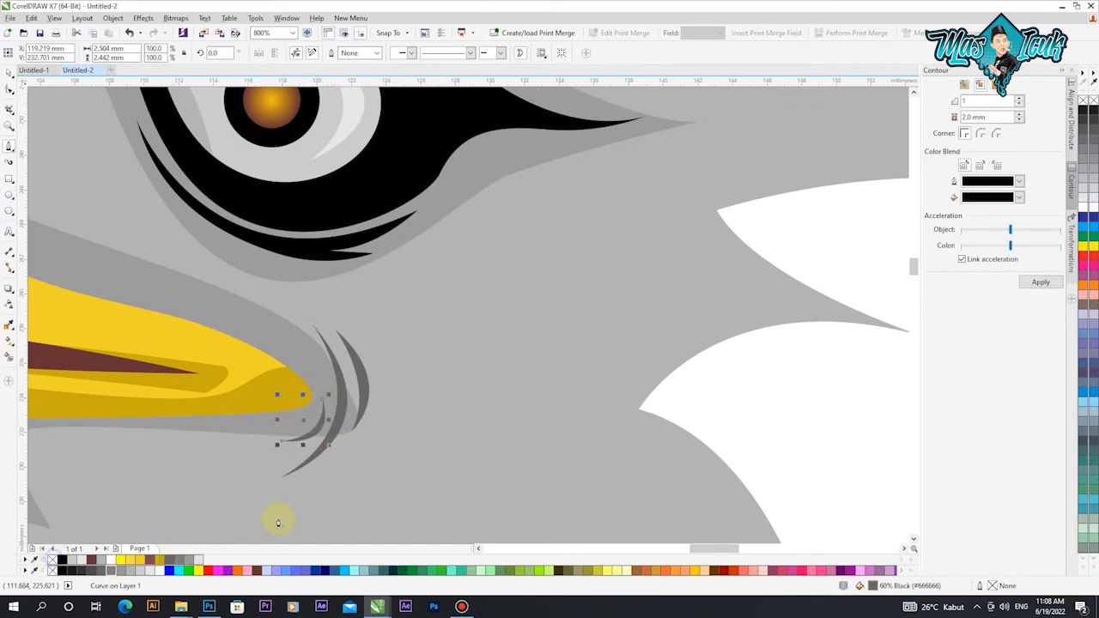
# Step: Draw a long curved feather stroke on the white upper neck and a shorter one of about 9 by 17 mm inside it
pyautogui.scroll(-2, 451, 419)
pyautogui.click(510, 298)
pyautogui.moveTo(560, 451); pyautogui.dragTo(558, 515)
pyautogui.click(561, 393)
pyautogui.moveTo(510, 244); pyautogui.dragTo(535, 274)
pyautogui.click(504, 255)
pyautogui.moveTo(543, 326); pyautogui.dragTo(549, 368)
pyautogui.doubleClick(543, 327)
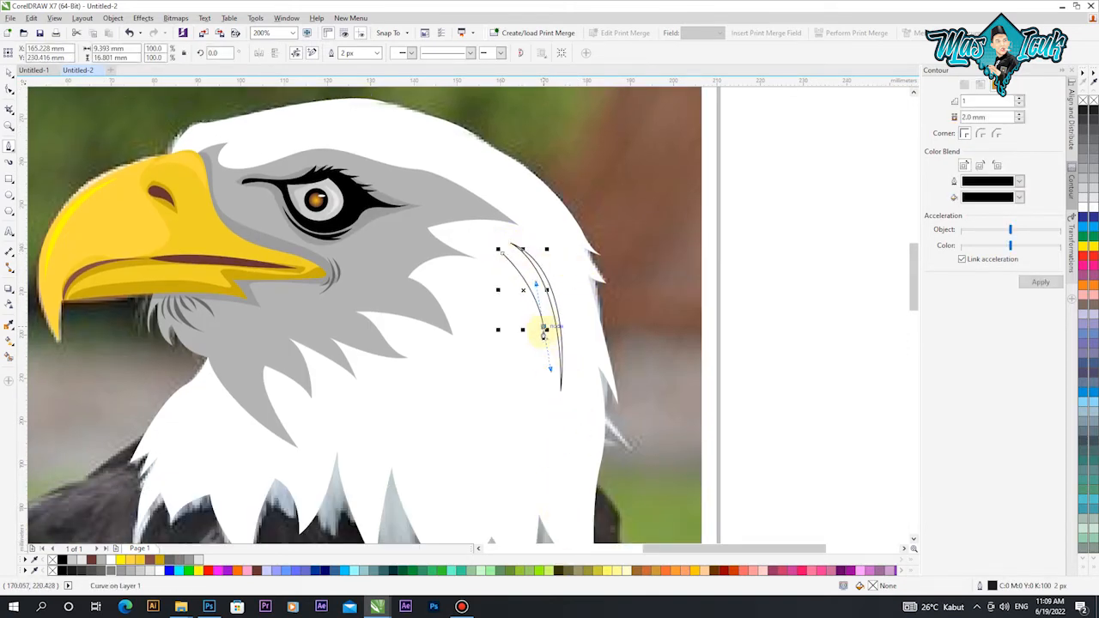
pyautogui.moveTo(533, 267); pyautogui.dragTo(534, 272)
# Step: Draw two more tapered feather strokes slanting down toward the back of the neck, beneath the first pair
pyautogui.click(503, 261)
pyautogui.moveTo(541, 352); pyautogui.dragTo(561, 380)
pyautogui.doubleClick(542, 352)
pyautogui.moveTo(503, 261); pyautogui.dragTo(509, 321)
pyautogui.click(487, 290)
pyautogui.moveTo(542, 403); pyautogui.dragTo(542, 454)
pyautogui.doubleClick(543, 407)
pyautogui.click(484, 290)
# Step: Draw a long neck feather stroke about 38 mm tall and a shorter one about 27 mm tall in front of it
pyautogui.click(481, 313)
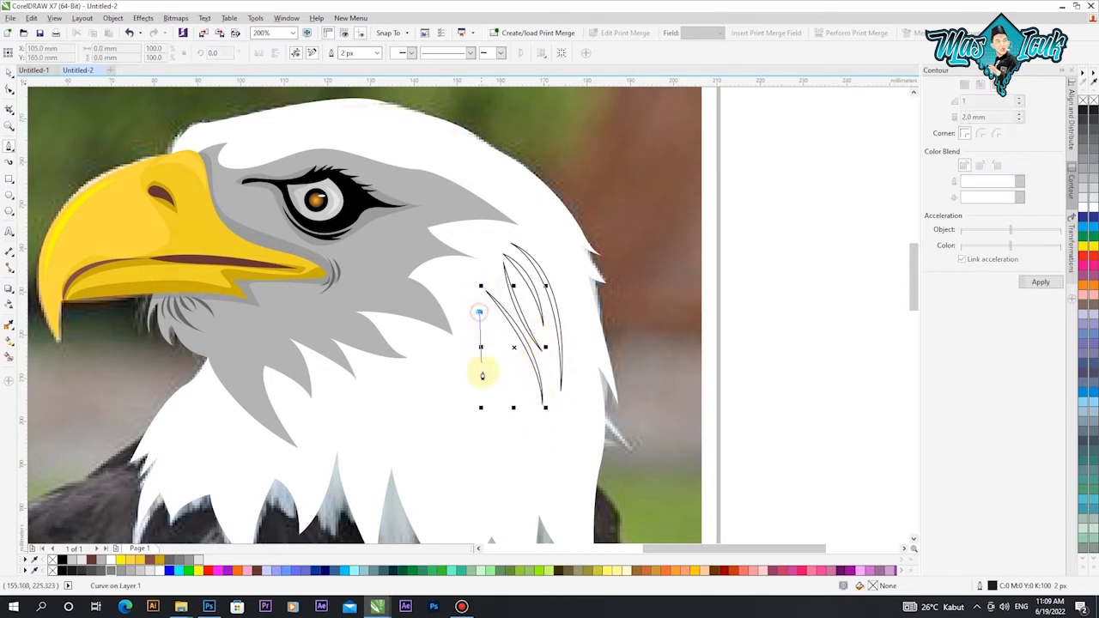
pyautogui.moveTo(510, 477)
pyautogui.mouseDown()
pyautogui.moveTo(490, 539)
pyautogui.moveTo(502, 470)
pyautogui.mouseUp()
pyautogui.doubleClick(518, 434)
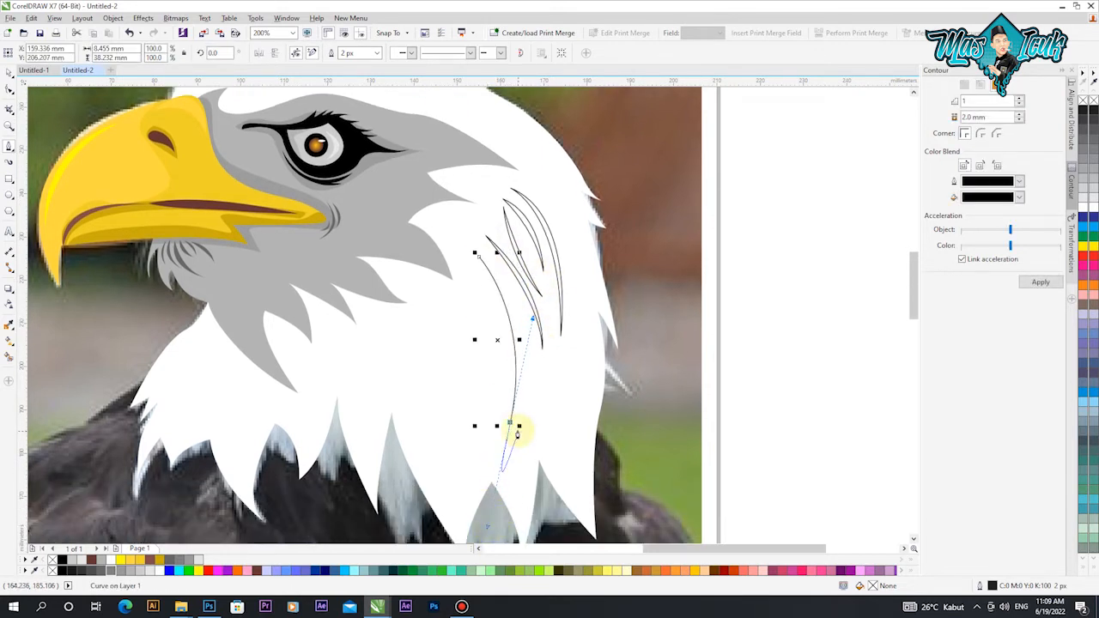
pyautogui.click(474, 255)
pyautogui.moveTo(500, 371)
pyautogui.mouseDown()
pyautogui.moveTo(515, 396)
pyautogui.moveTo(500, 371)
pyautogui.mouseUp()
pyautogui.doubleClick(500, 371)
pyautogui.moveTo(473, 294); pyautogui.dragTo(466, 340)
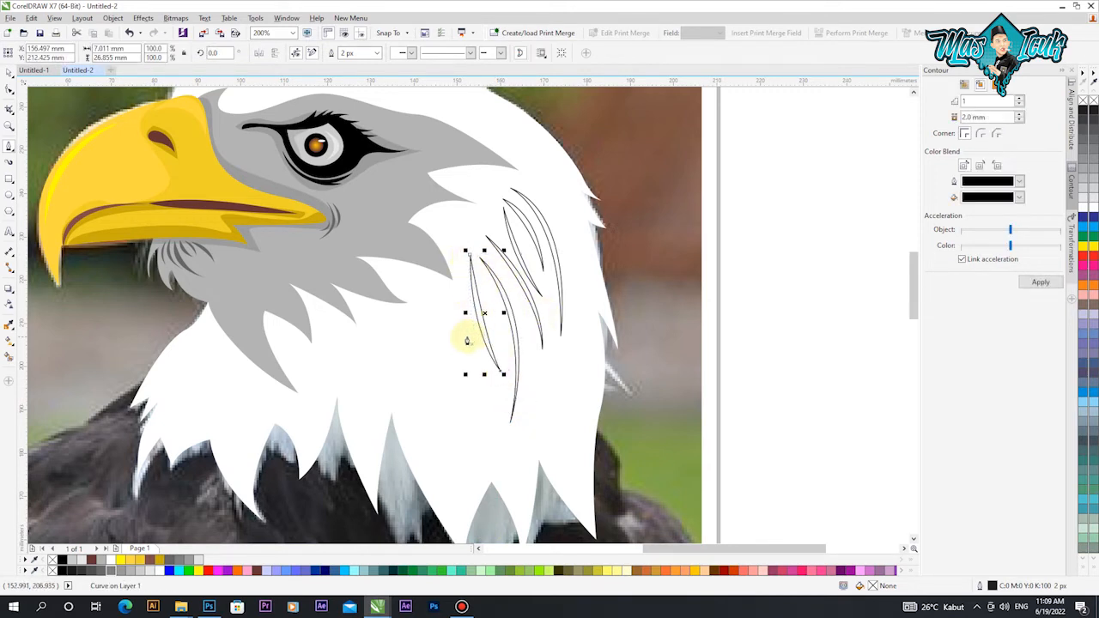
# Step: Draw two long, slightly curved feather strokes down the middle of the white neck, in front of the 27 mm stroke
pyautogui.click(452, 294)
pyautogui.moveTo(484, 429); pyautogui.dragTo(478, 479)
pyautogui.doubleClick(484, 430)
pyautogui.moveTo(452, 293); pyautogui.dragTo(471, 318)
pyautogui.moveTo(499, 371); pyautogui.dragTo(501, 374)
pyautogui.click(442, 305)
pyautogui.moveTo(464, 462); pyautogui.dragTo(456, 513)
pyautogui.doubleClick(464, 462)
pyautogui.moveTo(458, 338); pyautogui.dragTo(460, 427)
# Step: Draw three neck feather strokes below the rear cheek feathers: a medium one, a long curved one and a short one between them
pyautogui.click(430, 301)
pyautogui.doubleClick(446, 405)
pyautogui.moveTo(430, 301); pyautogui.dragTo(423, 374)
pyautogui.click(404, 331)
pyautogui.moveTo(455, 478)
pyautogui.mouseDown()
pyautogui.moveTo(508, 531)
pyautogui.moveTo(456, 479)
pyautogui.mouseUp()
pyautogui.doubleClick(456, 479)
pyautogui.moveTo(402, 329); pyautogui.dragTo(400, 448)
pyautogui.click(419, 313)
pyautogui.moveTo(423, 380); pyautogui.dragTo(430, 394)
pyautogui.doubleClick(423, 382)
pyautogui.moveTo(420, 315); pyautogui.dragTo(408, 359)
# Step: Draw two narrow, nearly vertical feather strokes on the neck below the middle cheek feathers
pyautogui.click(391, 335)
pyautogui.moveTo(377, 435); pyautogui.dragTo(380, 463)
pyautogui.doubleClick(373, 438)
pyautogui.click(390, 341)
pyautogui.moveTo(366, 405); pyautogui.dragTo(369, 405)
pyautogui.click(365, 341)
pyautogui.moveTo(369, 469); pyautogui.dragTo(385, 491)
pyautogui.click(357, 342)
pyautogui.click(365, 470)
# Step: Draw two forward-slanting neck feather strokes, about 21 mm and 19 mm tall, beside the lowest grey throat feather
pyautogui.click(337, 343)
pyautogui.doubleClick(314, 433)
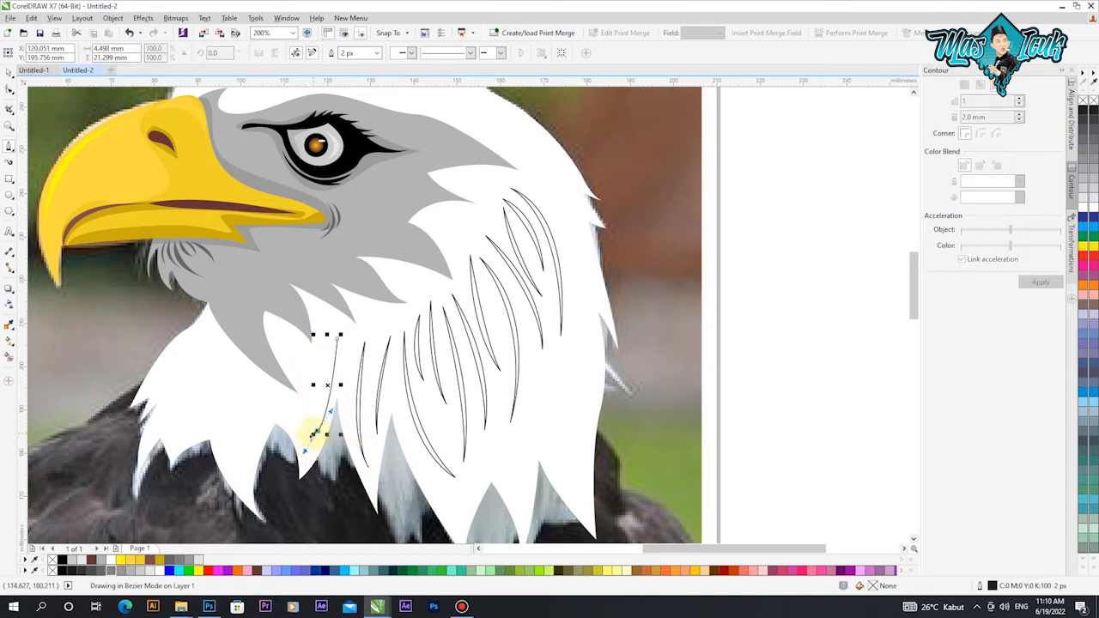
pyautogui.click(339, 342)
pyautogui.click(318, 431)
pyautogui.click(320, 362)
pyautogui.moveTo(307, 445); pyautogui.dragTo(315, 459)
pyautogui.doubleClick(308, 447)
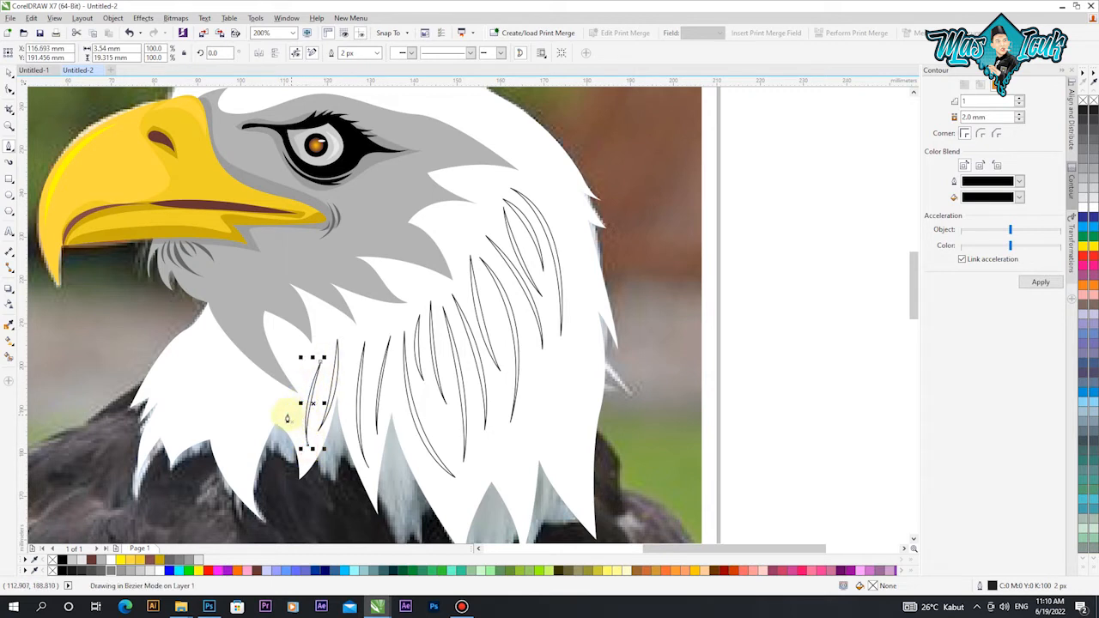
# Step: Draw a curved feather stroke of about 11 by 15 mm along the front edge of the neck and a similar one beside it
pyautogui.click(204, 322)
pyautogui.moveTo(153, 375); pyautogui.dragTo(153, 414)
pyautogui.click(211, 326)
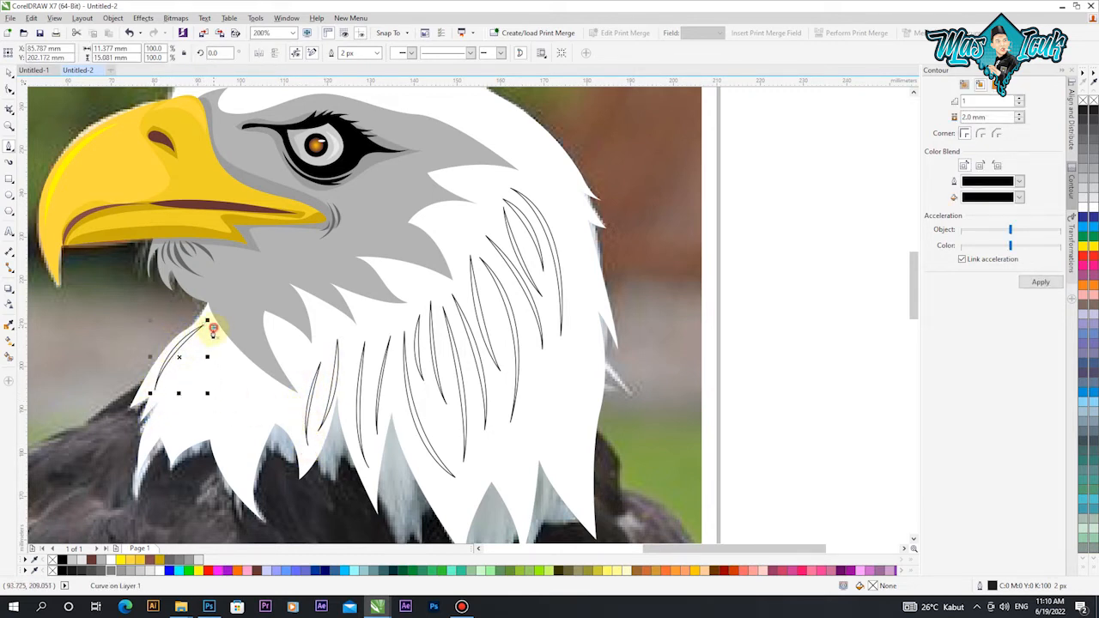
pyautogui.click(213, 328)
pyautogui.moveTo(173, 397); pyautogui.dragTo(174, 399)
pyautogui.moveTo(214, 328); pyautogui.dragTo(176, 350)
# Step: Draw a slanted feather stroke of about 11 by 18 mm on the front of the neck and a steeper one behind it
pyautogui.click(204, 348)
pyautogui.moveTo(157, 425); pyautogui.dragTo(143, 433)
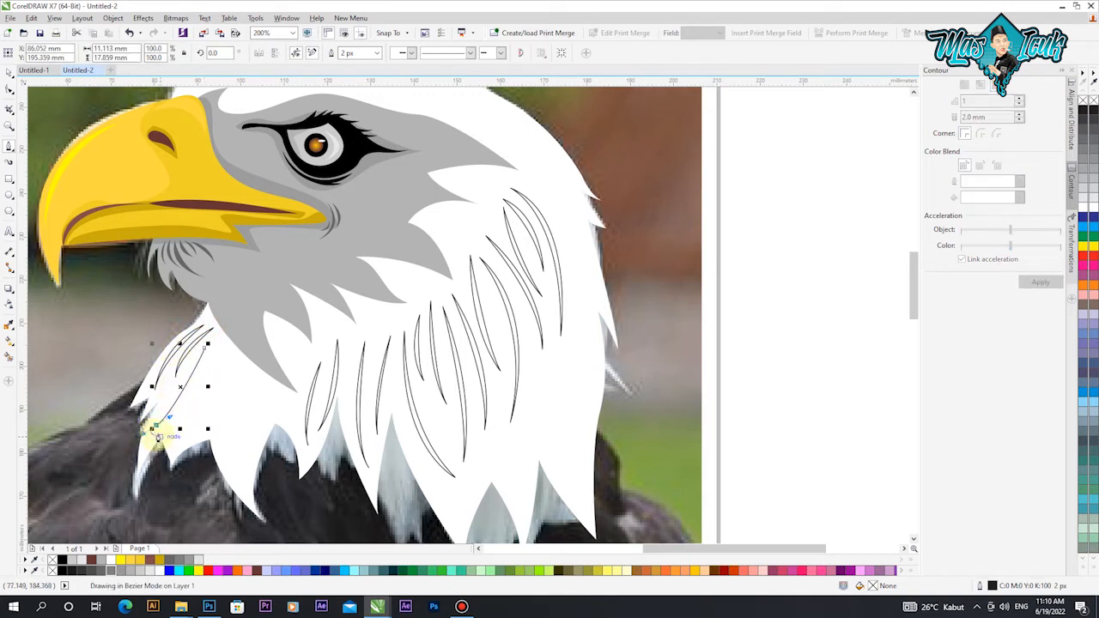
pyautogui.keyDown('alt'); pyautogui.click(156, 425); pyautogui.keyUp('alt')
pyautogui.moveTo(205, 377); pyautogui.dragTo(190, 398)
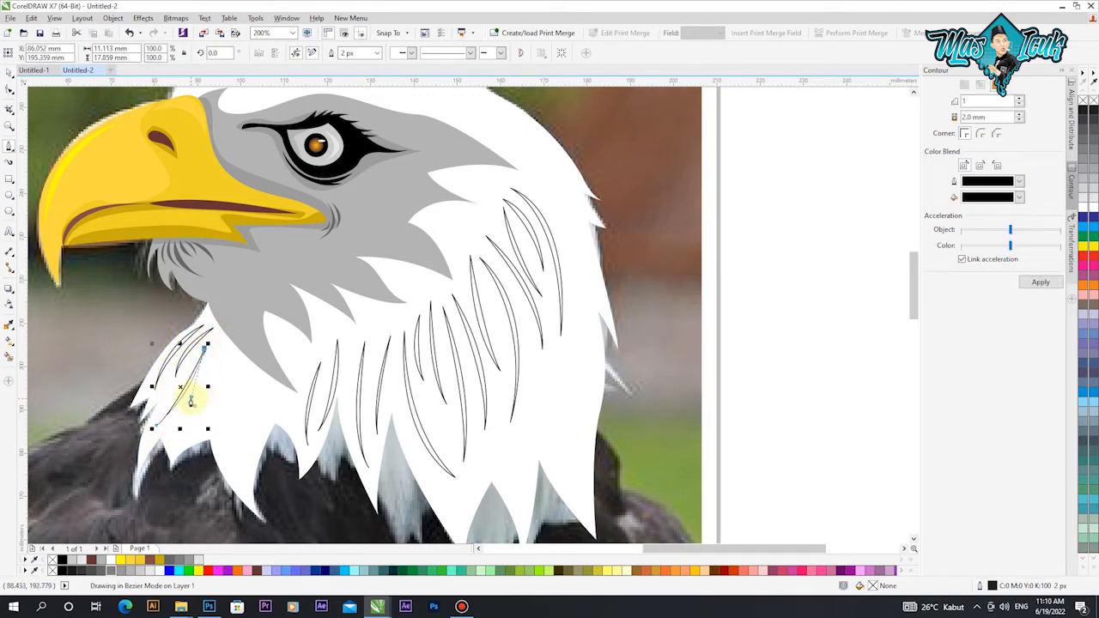
pyautogui.click(220, 342)
pyautogui.moveTo(195, 448); pyautogui.dragTo(195, 450)
pyautogui.doubleClick(195, 417)
pyautogui.moveTo(220, 341); pyautogui.dragTo(205, 378)
# Step: Draw two upright feather strokes above the front neck's long white point, about 29 mm and 16 mm tall
pyautogui.click(223, 357)
pyautogui.moveTo(239, 484); pyautogui.dragTo(269, 519)
pyautogui.click(239, 483)
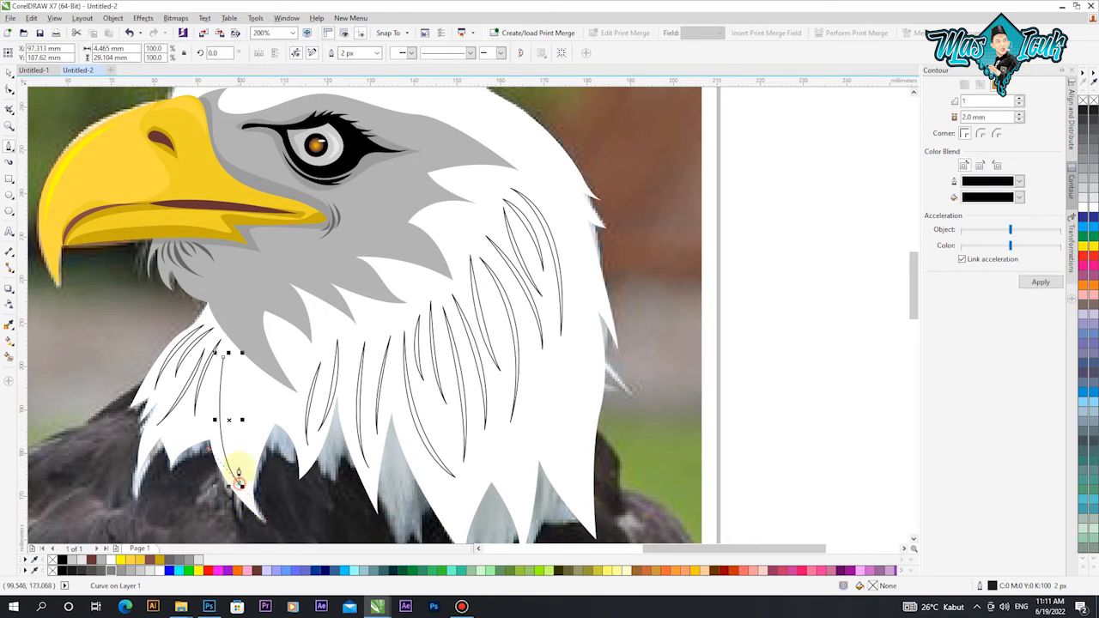
pyautogui.click(230, 383)
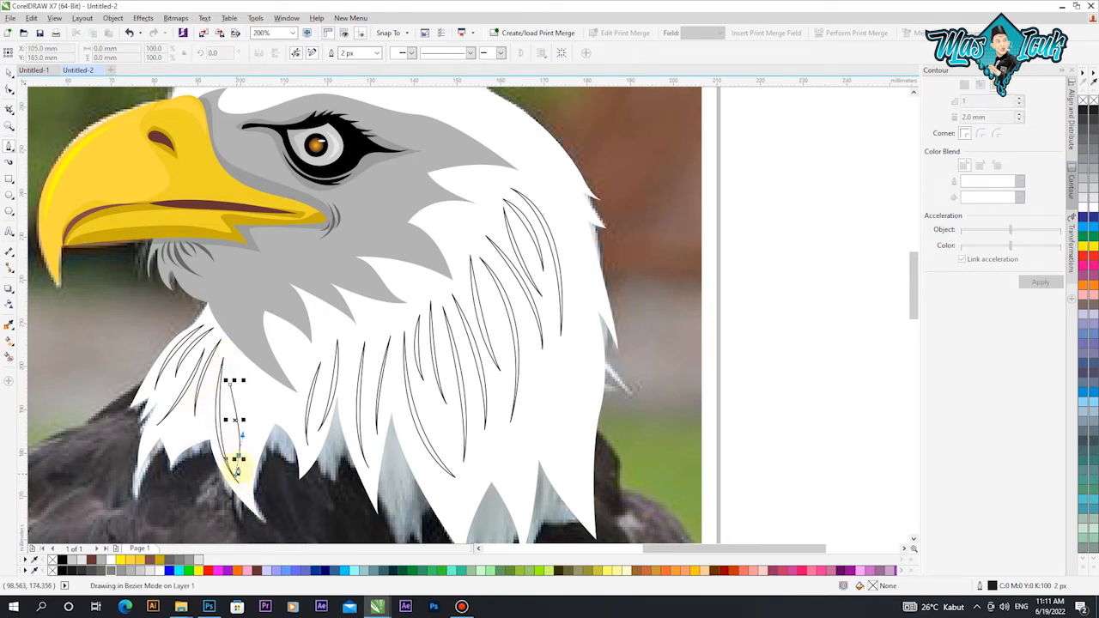
pyautogui.click(237, 404)
pyautogui.press('space')
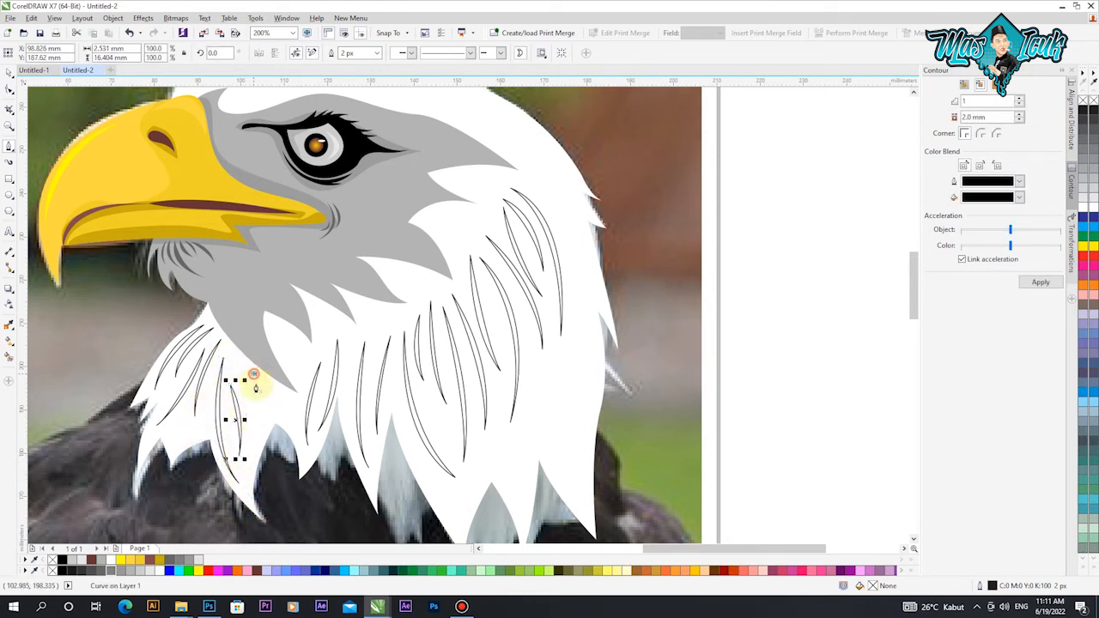
# Step: Draw another upright feather stroke about 21 mm tall above the front neck's long white point and a shorter slanted one behind it
pyautogui.click(253, 376)
pyautogui.moveTo(248, 466); pyautogui.dragTo(238, 495)
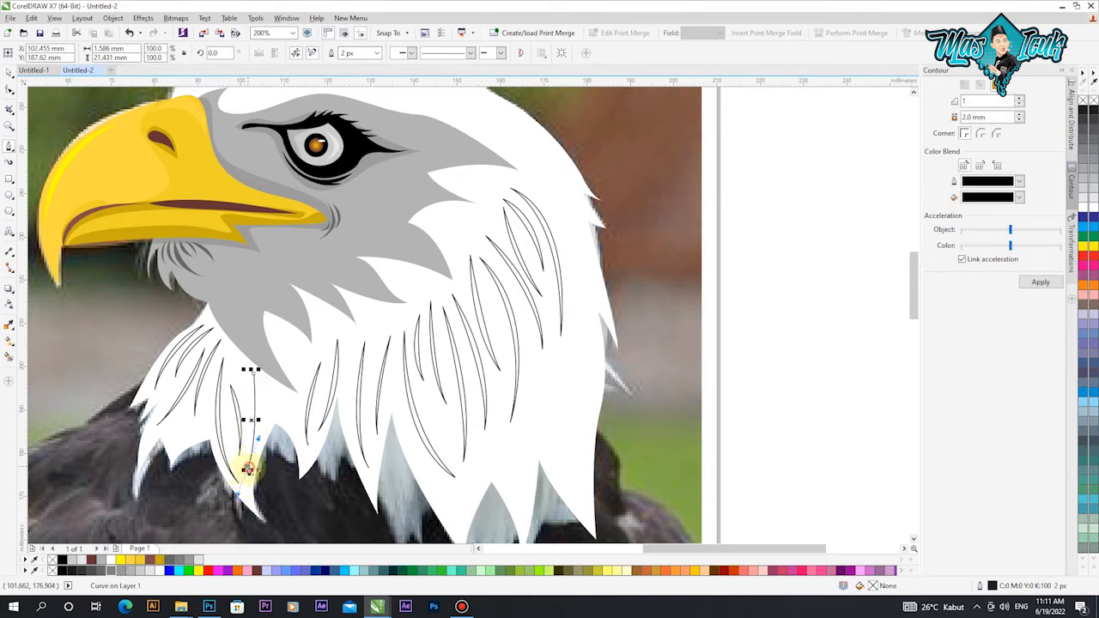
pyautogui.click(264, 400)
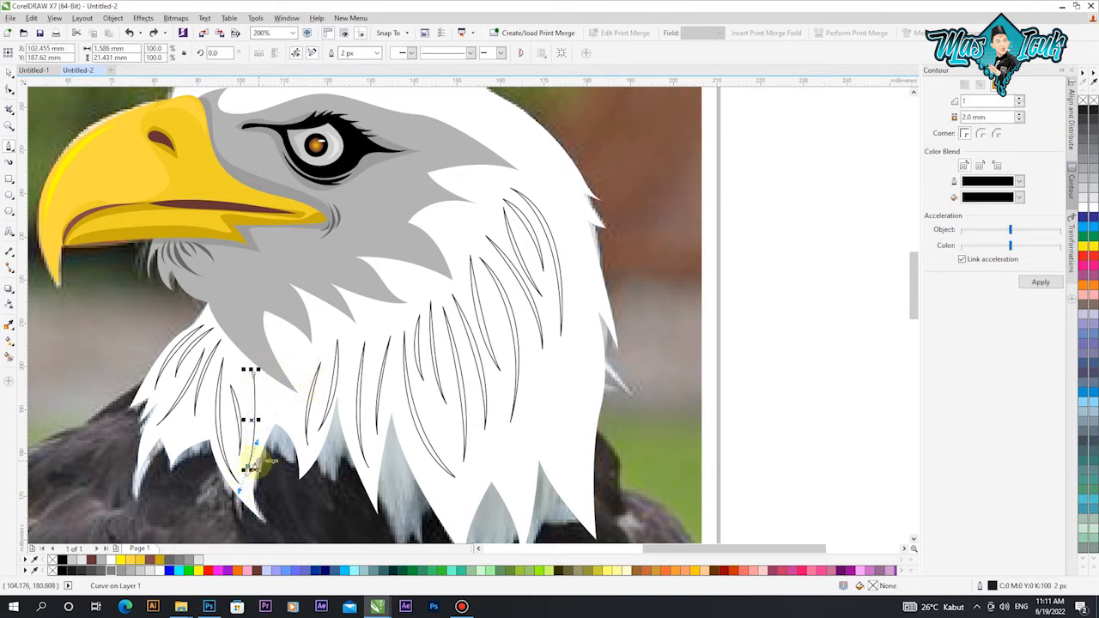
pyautogui.moveTo(266, 407); pyautogui.dragTo(302, 419)
pyautogui.click(276, 391)
pyautogui.click(275, 391)
# Step: Draw a long feather stroke down the back edge of the neck and a shorter curved one reaching the rearmost lower point
pyautogui.click(541, 187)
pyautogui.moveTo(571, 427); pyautogui.dragTo(561, 527)
pyautogui.keyDown('alt'); pyautogui.click(572, 373); pyautogui.keyUp('alt')
pyautogui.moveTo(541, 127); pyautogui.dragTo(598, 218)
pyautogui.click(544, 330)
pyautogui.moveTo(581, 447); pyautogui.dragTo(537, 406)
# Step: Draw feather strokes above the rear neck's lower points, including one about 20 mm tall and a slanted one about 12 by 21 mm
pyautogui.click(530, 366)
pyautogui.moveTo(524, 455); pyautogui.dragTo(526, 460)
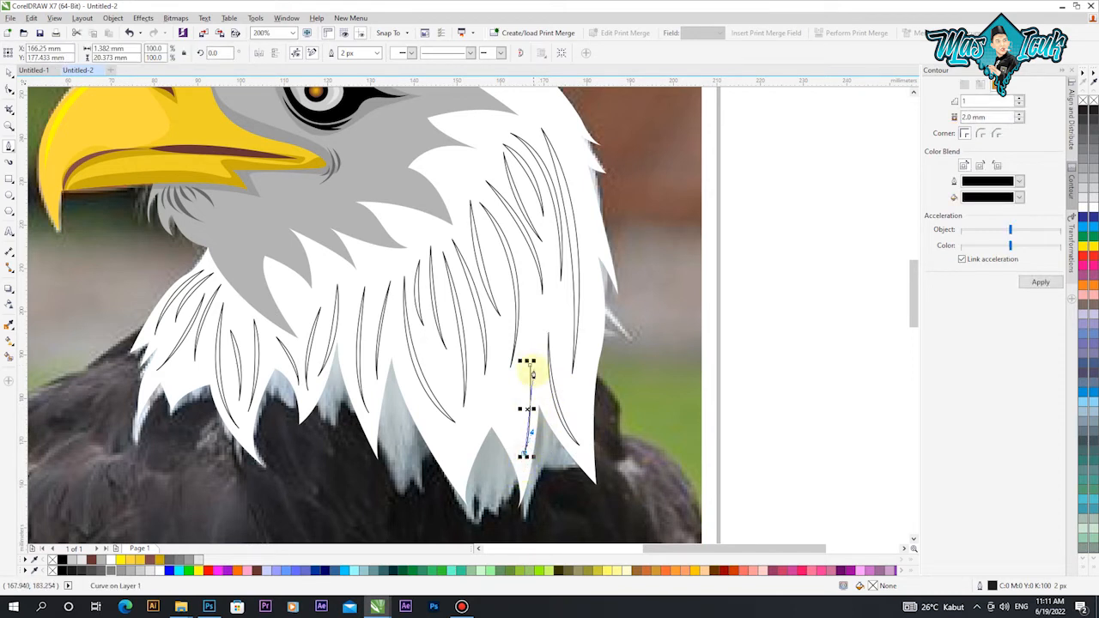
pyautogui.moveTo(539, 405); pyautogui.dragTo(540, 407)
pyautogui.click(495, 395)
pyautogui.moveTo(525, 471); pyautogui.dragTo(536, 481)
pyautogui.moveTo(495, 398)
pyautogui.mouseDown()
pyautogui.moveTo(502, 458)
pyautogui.moveTo(473, 474)
pyautogui.moveTo(486, 484)
pyautogui.mouseUp()
pyautogui.click(406, 375)
# Step: Draw a slanted feather stroke of about 16 by 16 mm at the back of the head and a similar one beside it
pyautogui.scroll(-4, 412, 386)
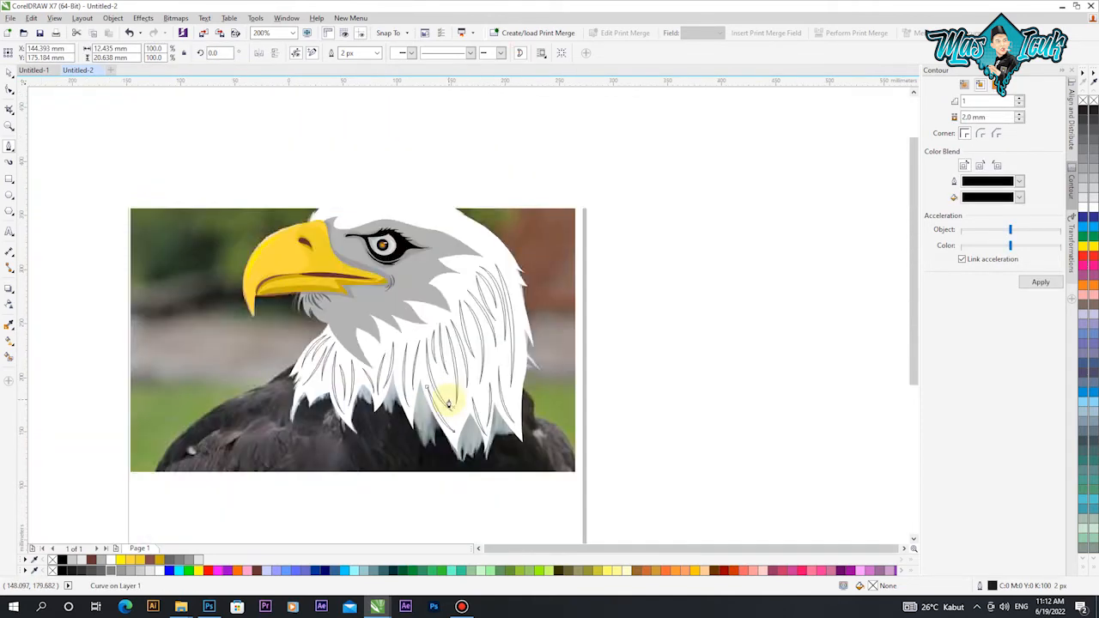
pyautogui.scroll(5, 358, 331)
pyautogui.click(413, 345)
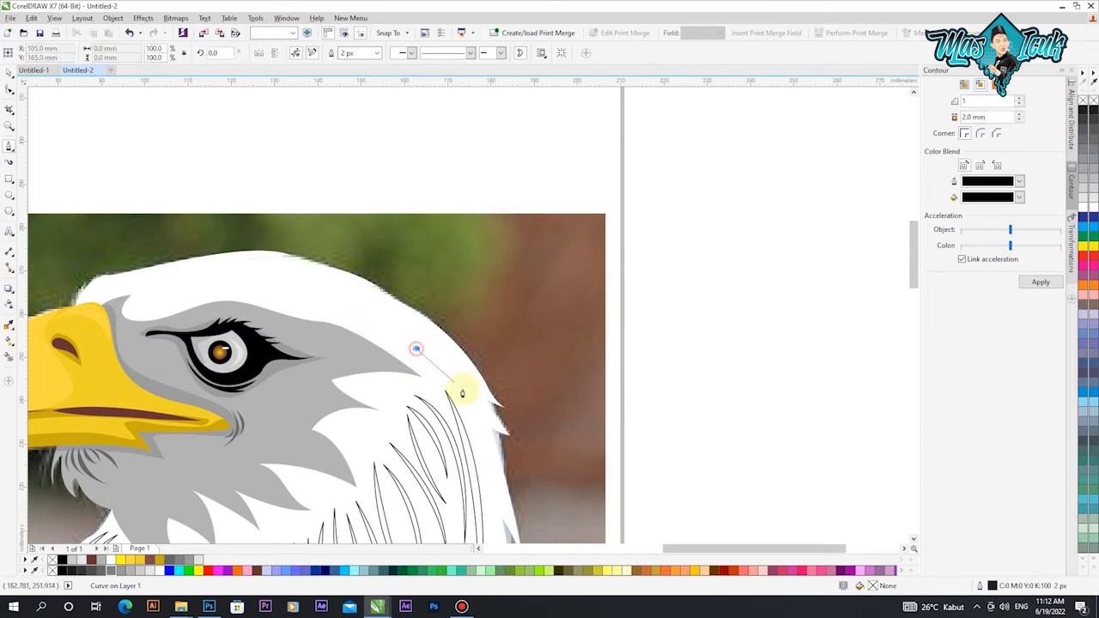
pyautogui.click(488, 419)
pyautogui.click(416, 349)
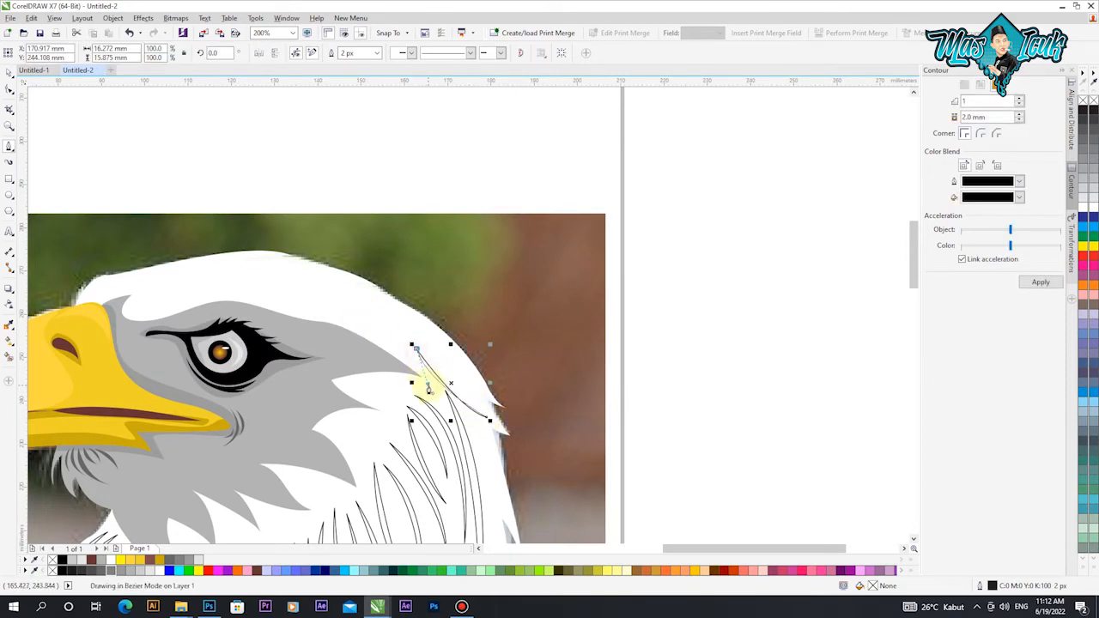
pyautogui.moveTo(445, 407); pyautogui.dragTo(472, 408)
pyautogui.click(412, 327)
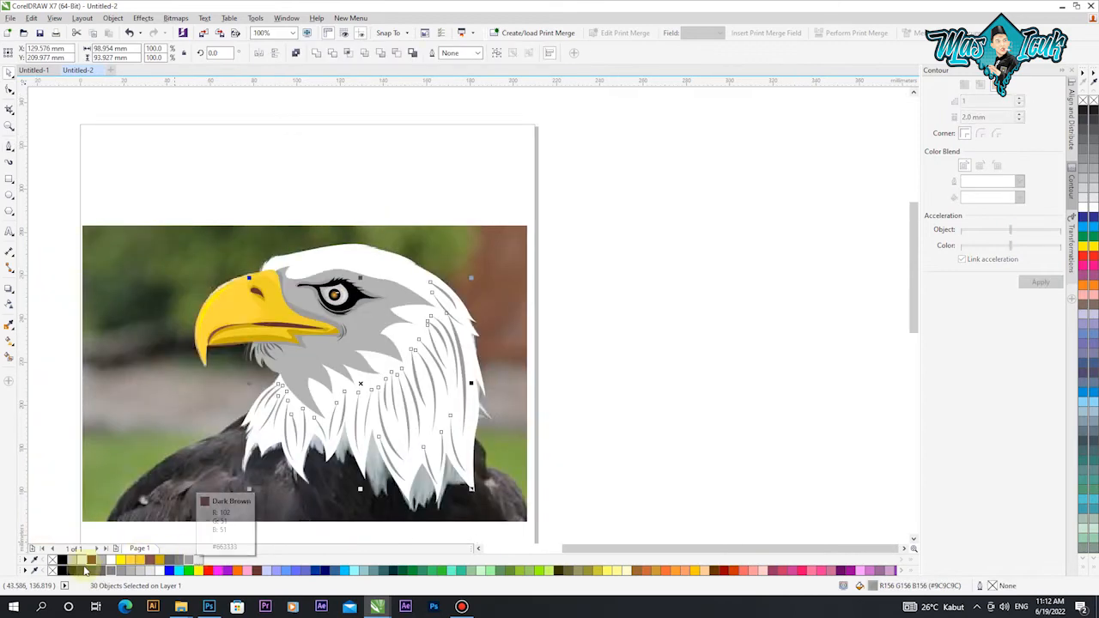
# Step: Fill all the selected neck feather strokes with 20% Black (#CCCCCC)
pyautogui.click(75, 559)
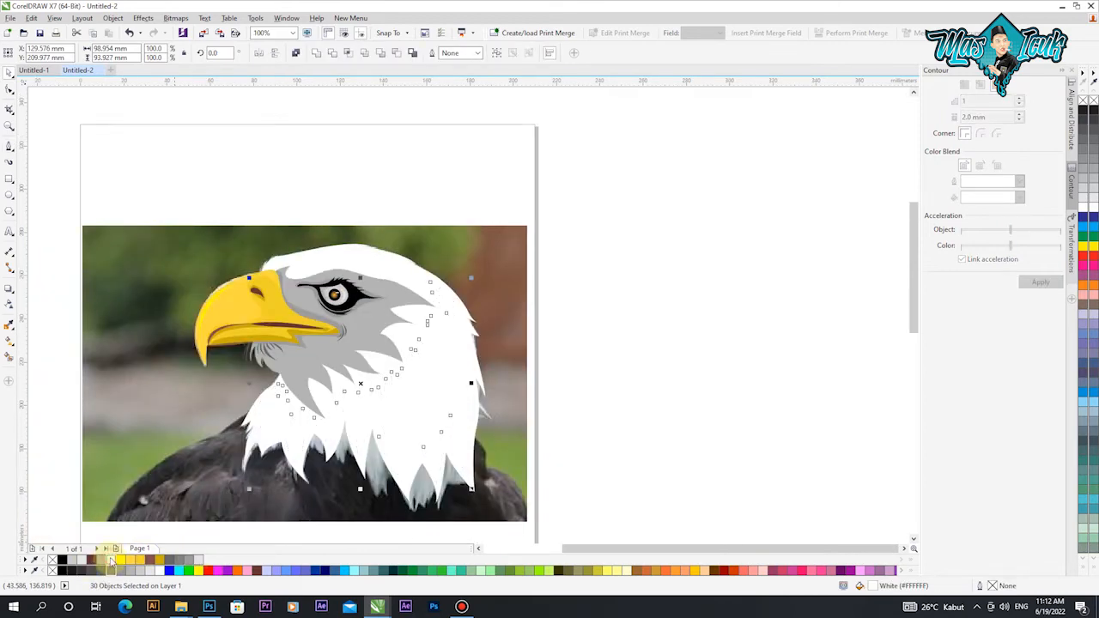
pyautogui.click(82, 559)
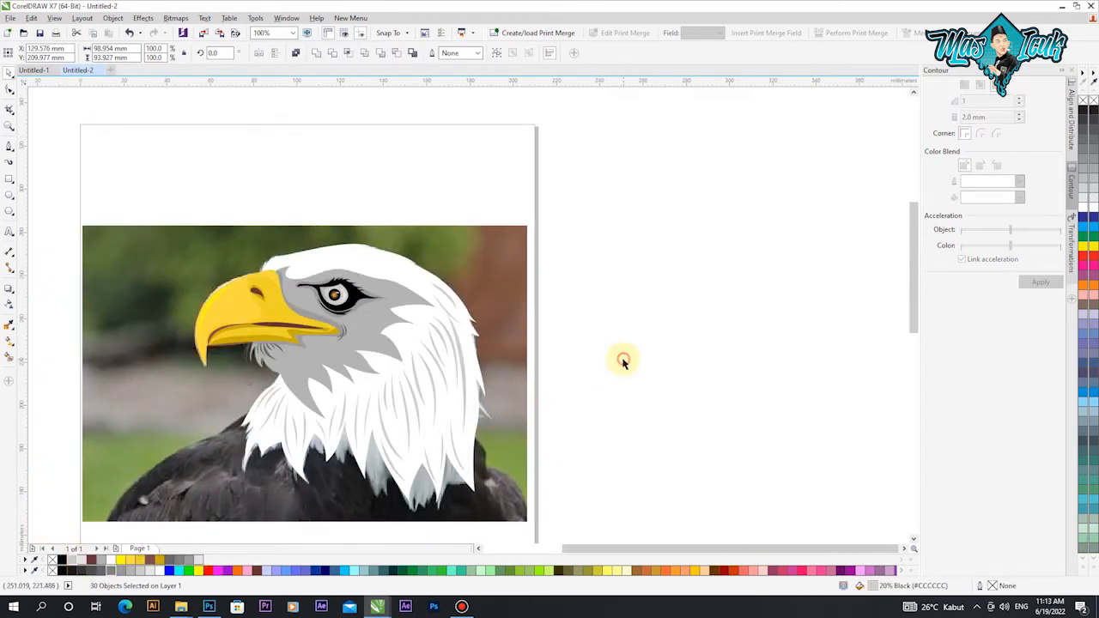
pyautogui.click(626, 359)
pyautogui.scroll(-1, 387, 391)
pyautogui.scroll(2, 417, 356)
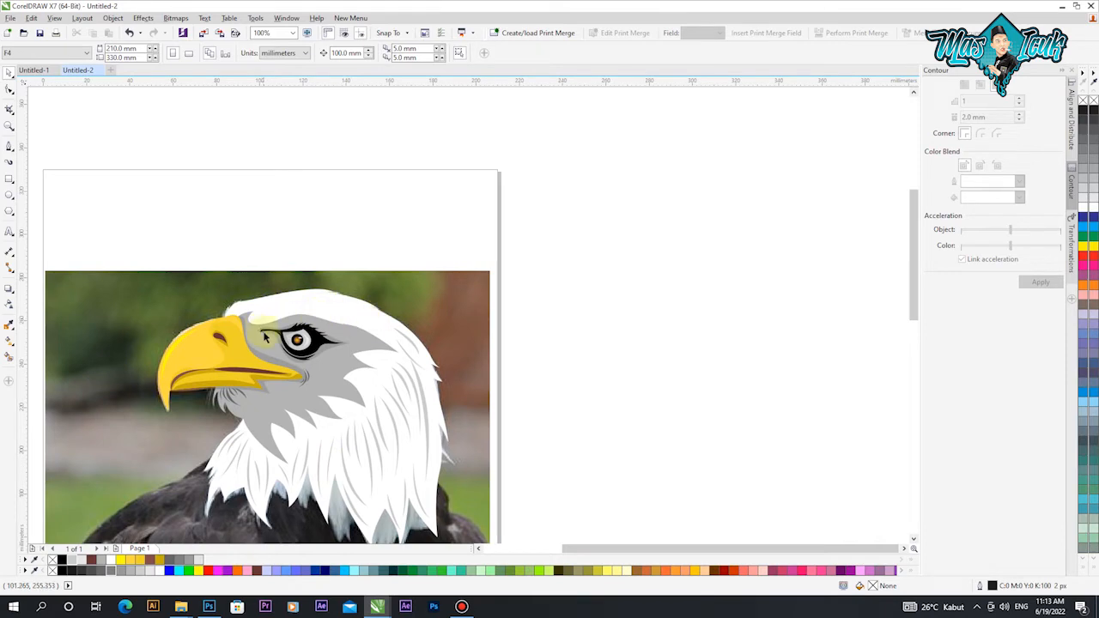
pyautogui.scroll(2, 327, 373)
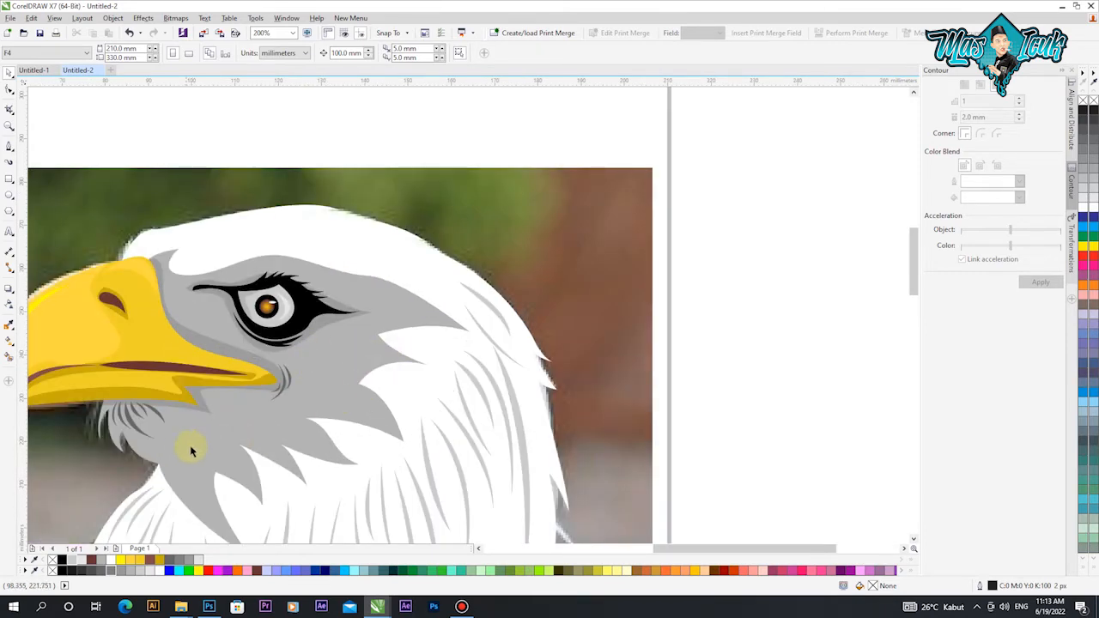
pyautogui.scroll(-4, 430, 305)
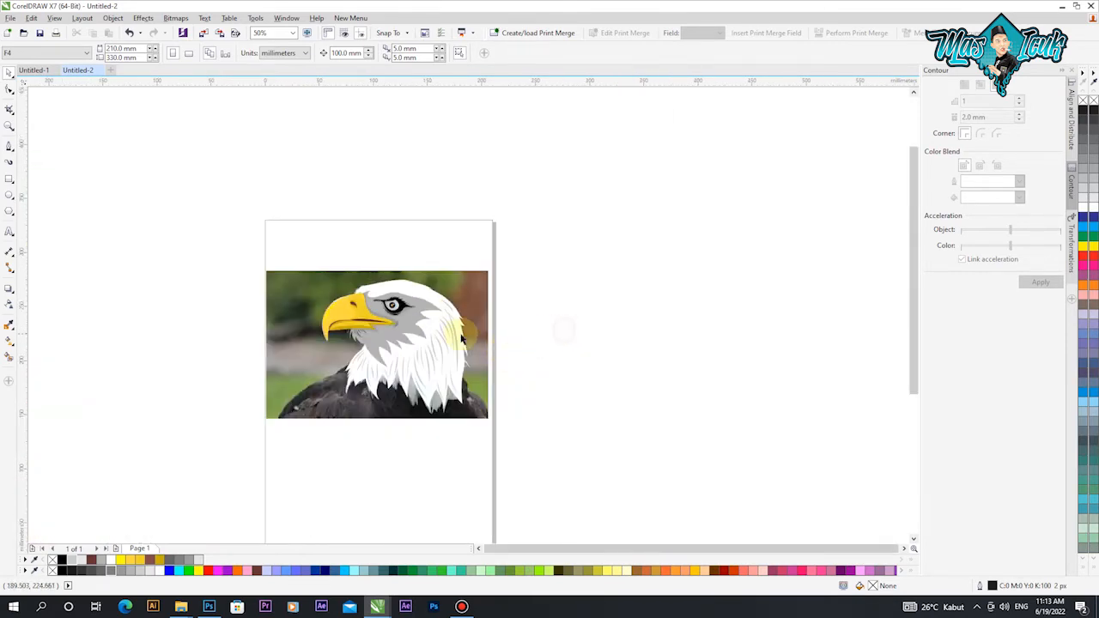
pyautogui.scroll(1, 455, 353)
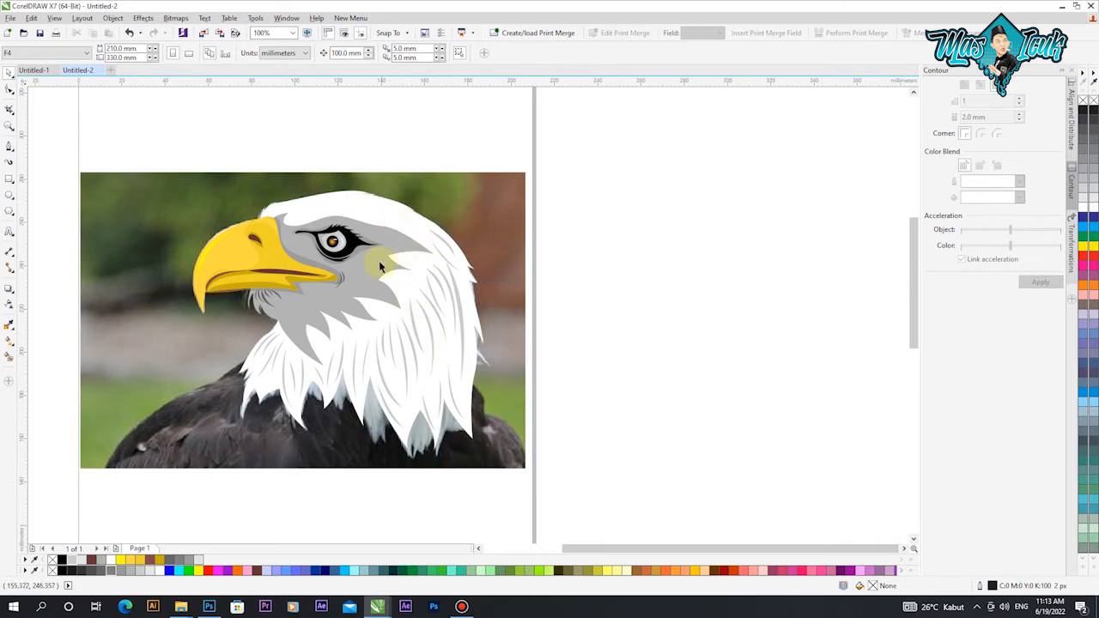
# Step: Draw a curved feather stroke with the Pen tool on the forehead just above the beak and a smaller one beside it
pyautogui.click(11, 145)
pyautogui.scroll(2, 321, 212)
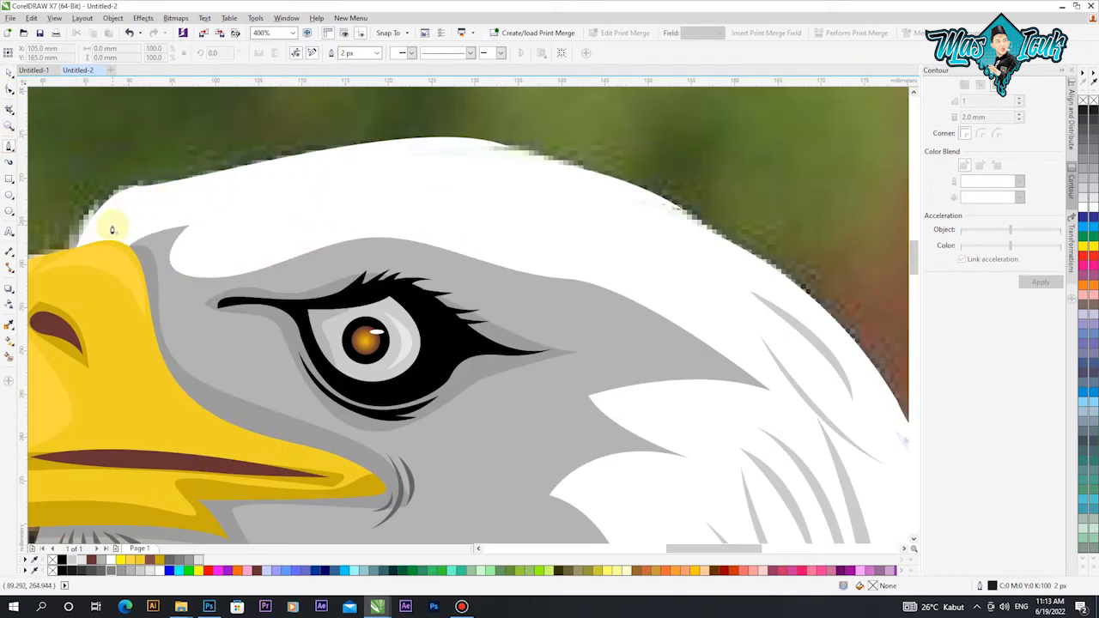
pyautogui.scroll(1, 95, 235)
pyautogui.moveTo(139, 186); pyautogui.dragTo(171, 185)
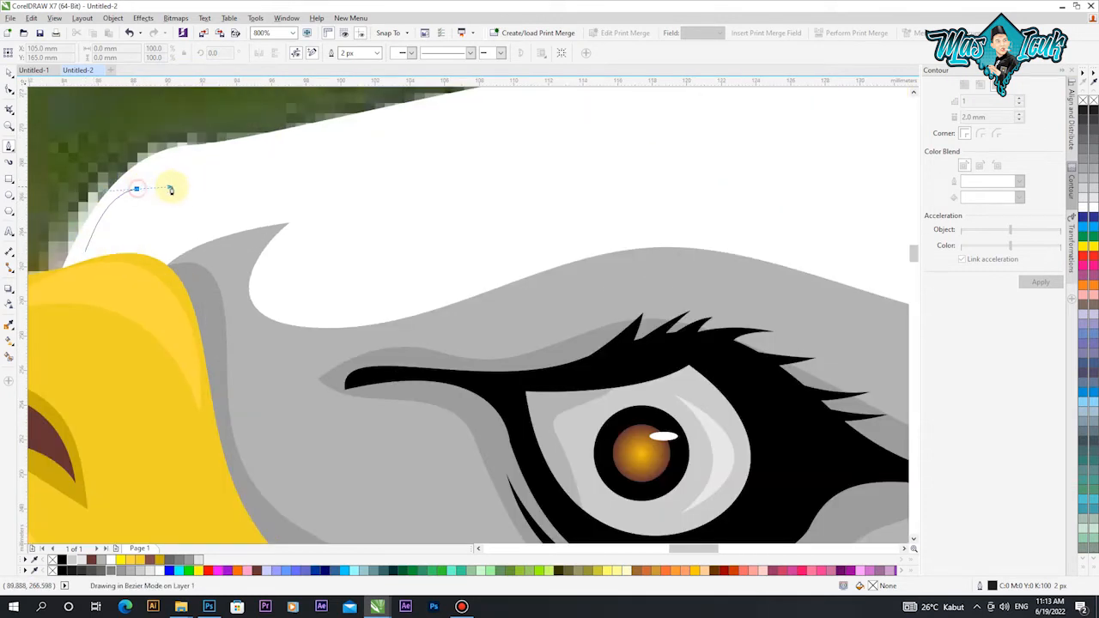
pyautogui.moveTo(85, 251); pyautogui.dragTo(179, 183)
pyautogui.click(105, 240)
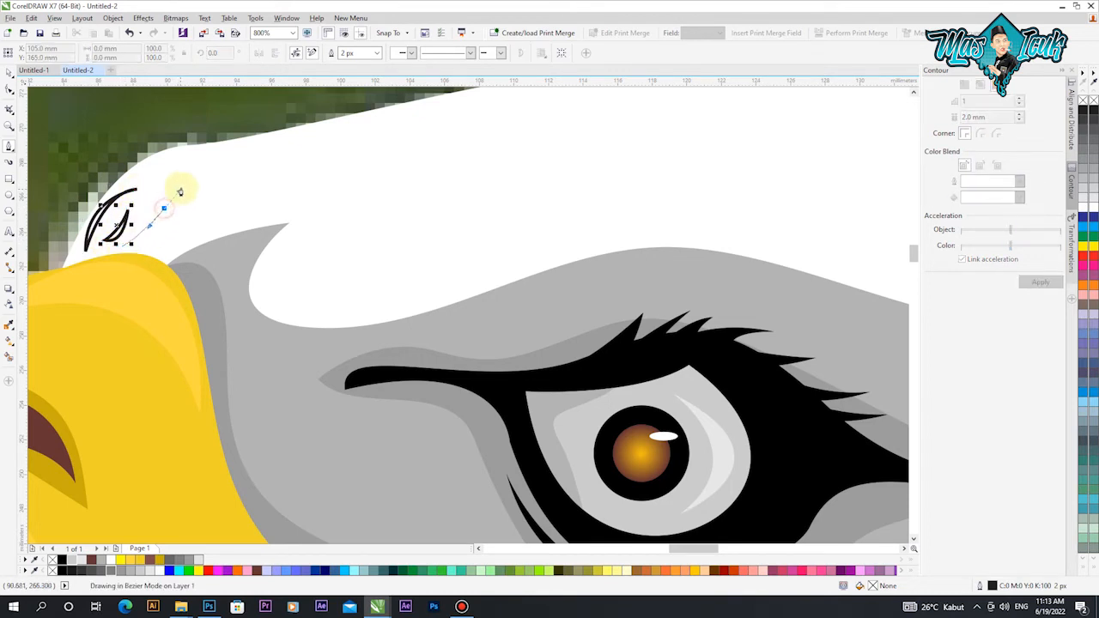
# Step: Draw two more forehead feather strokes behind the first pair, the last one a flat curve about 7 by 2 mm
pyautogui.moveTo(133, 251); pyautogui.dragTo(154, 244)
pyautogui.click(149, 251)
pyautogui.moveTo(267, 226); pyautogui.dragTo(326, 242)
pyautogui.doubleClick(267, 227)
pyautogui.moveTo(149, 250); pyautogui.dragTo(196, 197)
# Step: Fill the four forehead feather strokes with 30% Black (#B3B3B3) and remove their outlines
pyautogui.scroll(-2, 343, 189)
pyautogui.click(9, 73)
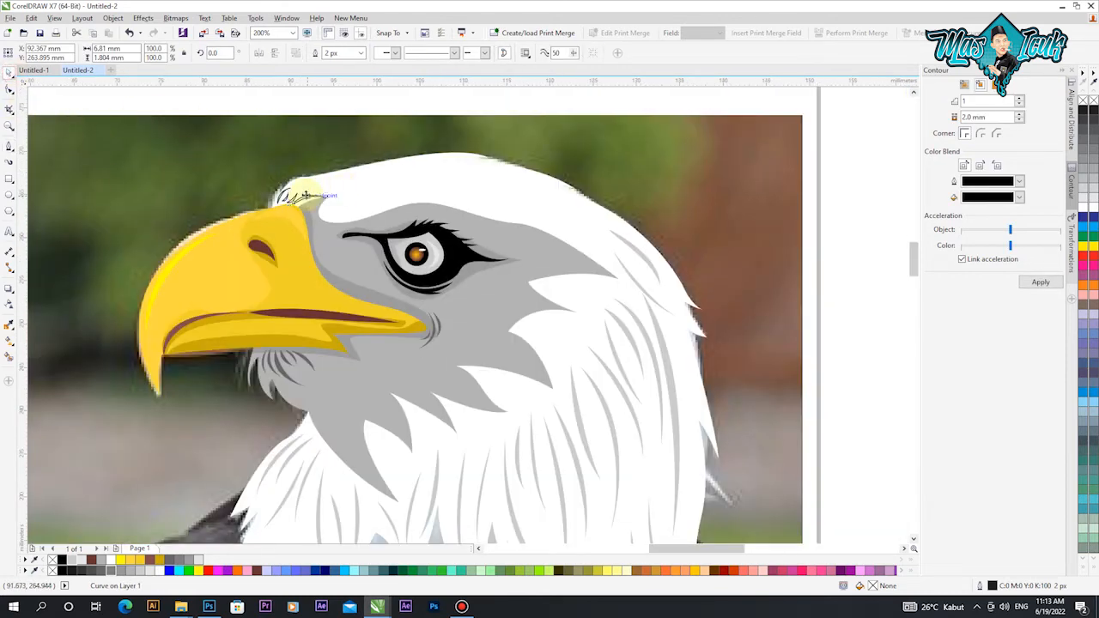
pyautogui.scroll(2, 306, 195)
pyautogui.keyDown('shift'); pyautogui.click(262, 201); pyautogui.keyUp('shift')
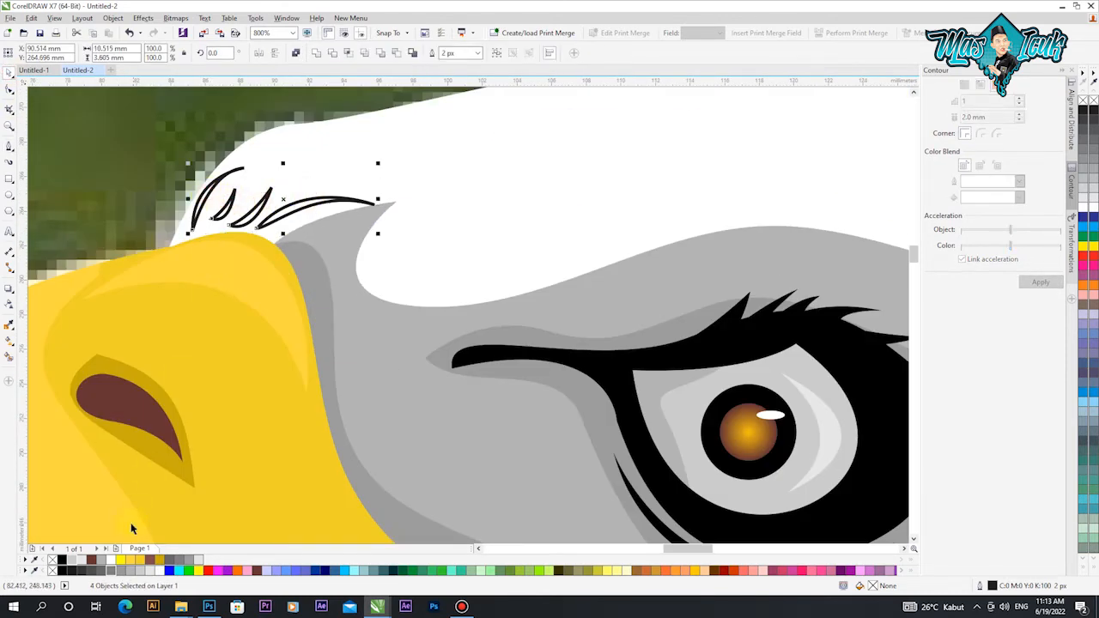
pyautogui.click(72, 559)
pyautogui.rightClick(53, 559)
pyautogui.click(109, 559)
pyautogui.scroll(-1, 378, 369)
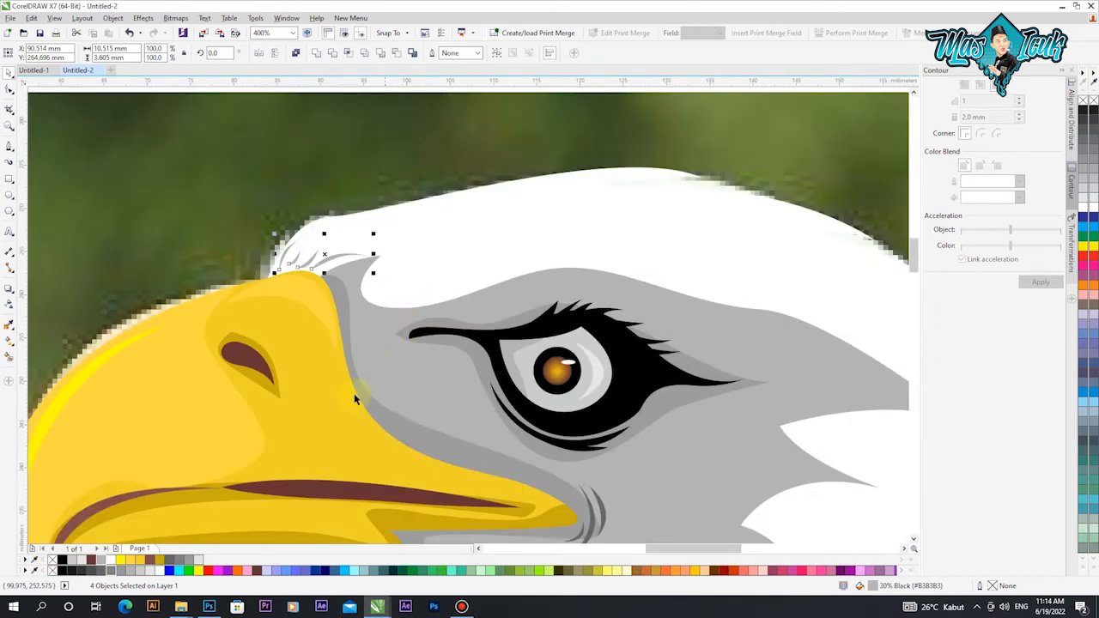
pyautogui.click(275, 238)
pyautogui.scroll(1, 284, 242)
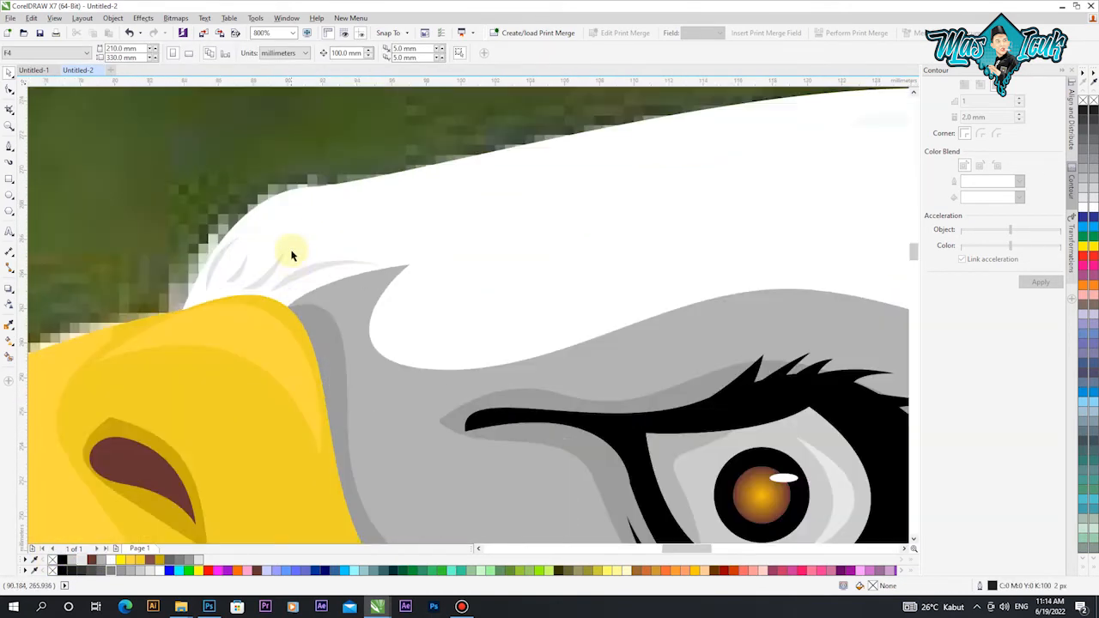
pyautogui.click(271, 277)
pyautogui.keyDown('shift'); pyautogui.click(271, 277); pyautogui.keyUp('shift')
pyautogui.scroll(-1, 273, 217)
pyautogui.click(271, 158)
pyautogui.scroll(-2, 242, 243)
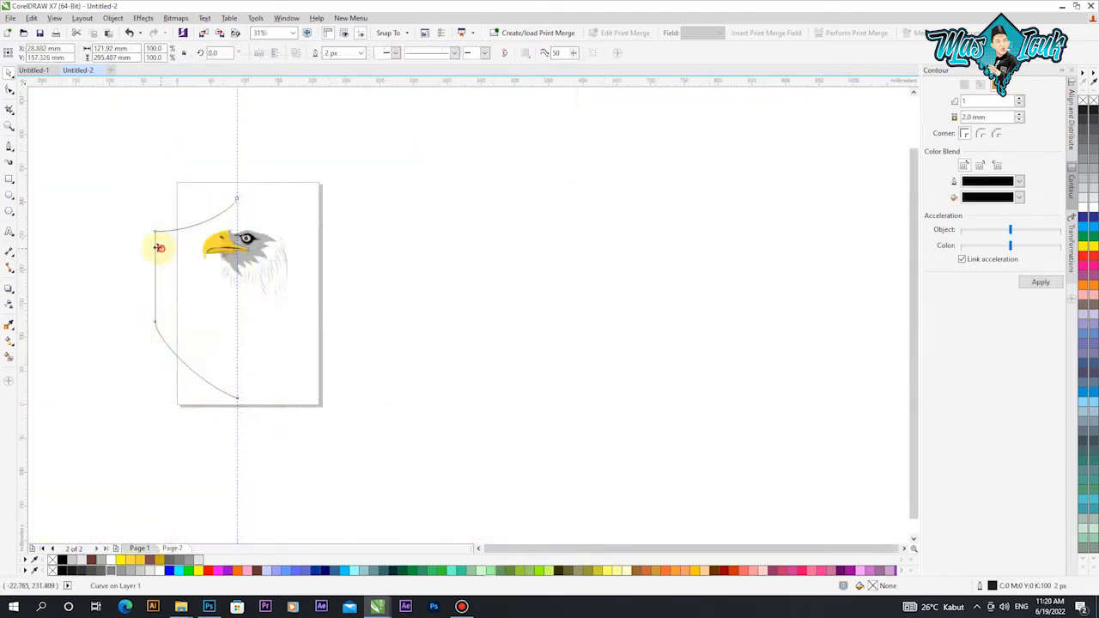
# Step: Duplicate the half-shield curve, mirror the copy horizontally and align it with the original to form a full shield
pyautogui.click(130, 250)
pyautogui.moveTo(130, 250); pyautogui.dragTo(302, 257)
pyautogui.click(260, 52)
pyautogui.moveTo(293, 200); pyautogui.dragTo(203, 199)
# Step: Combine the two shield halves into a single curve and move it so that it surrounds the eagle head
pyautogui.keyDown('shift'); pyautogui.click(131, 231); pyautogui.keyUp('shift')
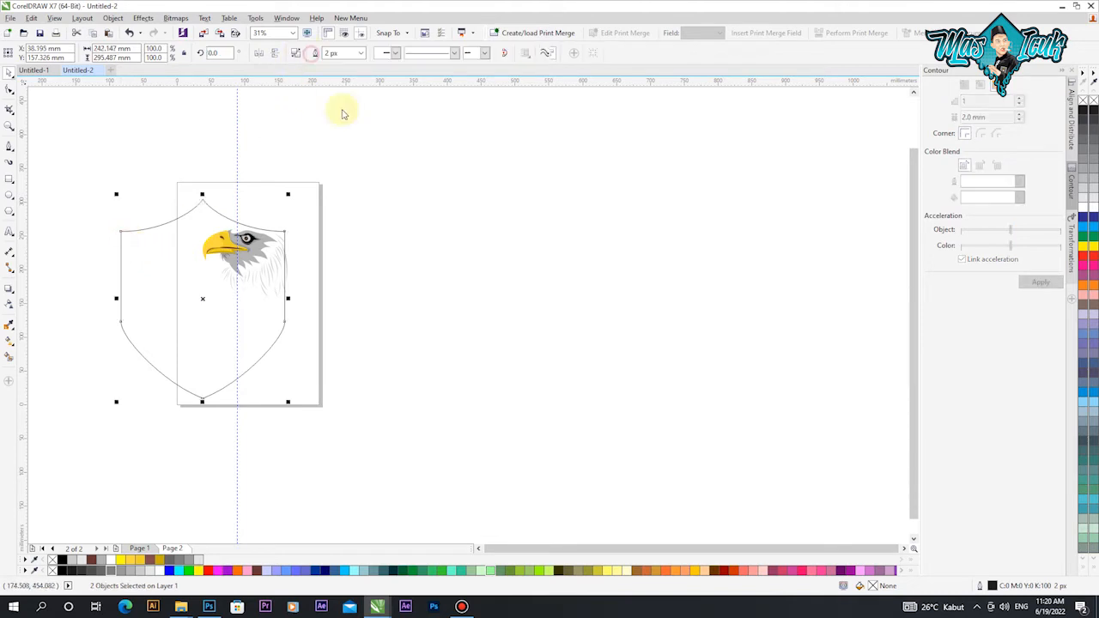
pyautogui.click(395, 157)
pyautogui.moveTo(159, 293); pyautogui.dragTo(206, 272)
pyautogui.click(388, 245)
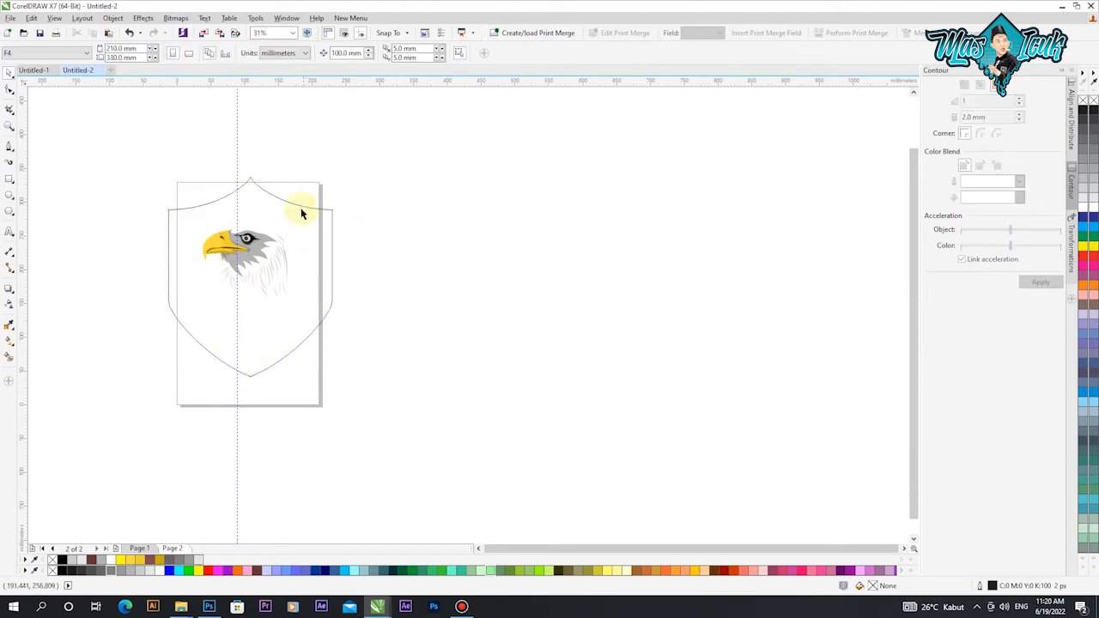
# Step: Create a black filled shape from the shield's interior with the Smart Fill tool
pyautogui.click(268, 201)
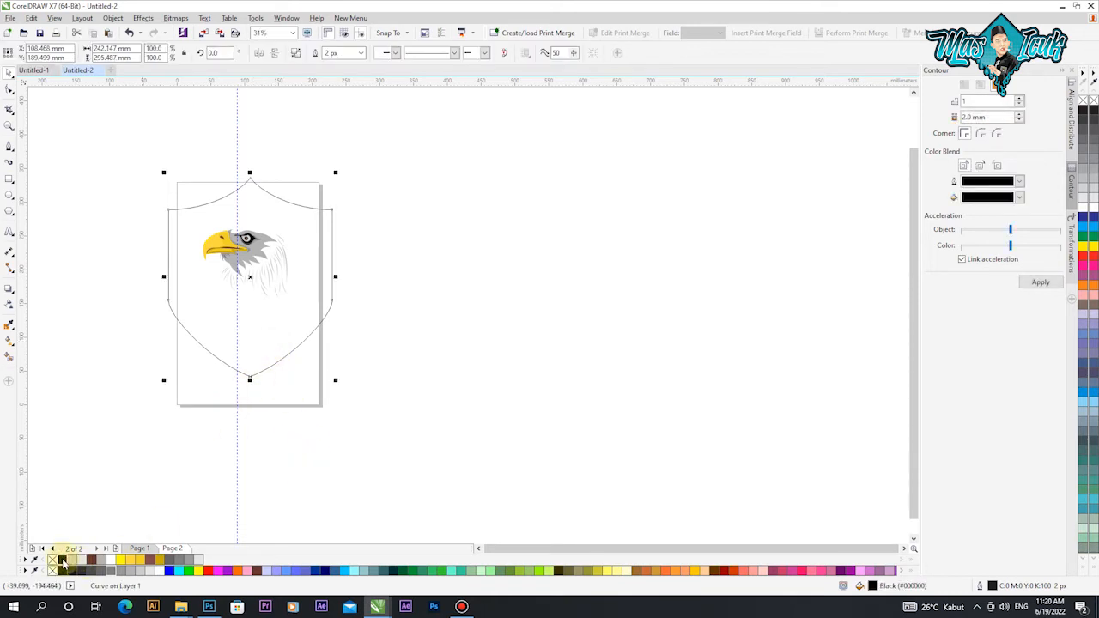
pyautogui.click(10, 361)
pyautogui.click(127, 52)
pyautogui.click(135, 148)
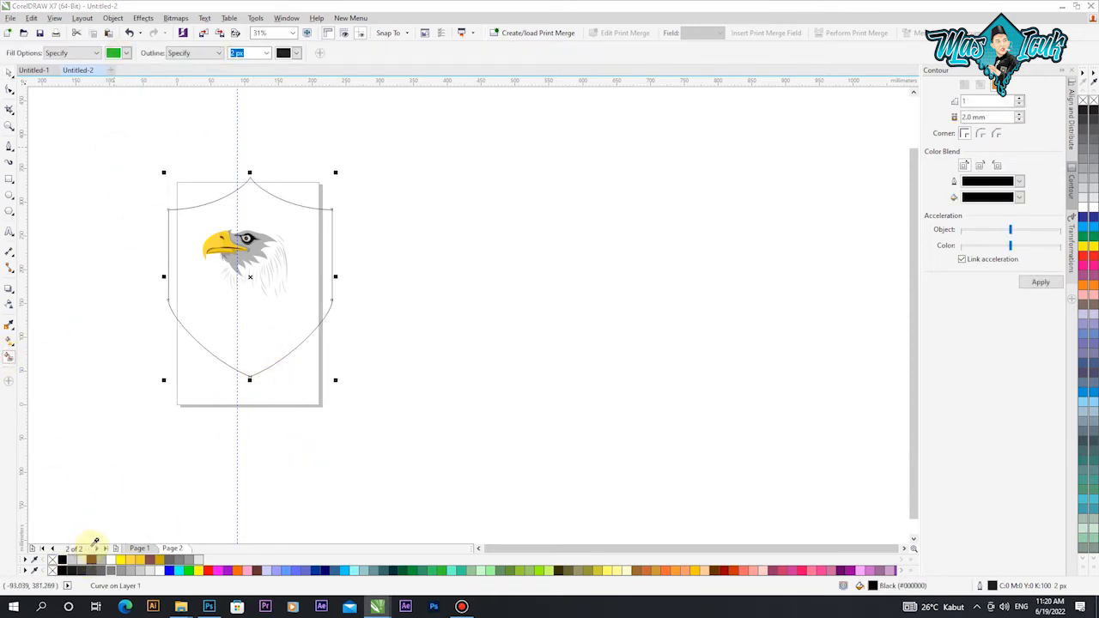
pyautogui.click(266, 338)
# Step: Delete the original shield outline and place the black shield behind the eagle head
pyautogui.click(9, 74)
pyautogui.moveTo(296, 268)
pyautogui.mouseDown()
pyautogui.moveTo(544, 267)
pyautogui.moveTo(292, 274)
pyautogui.mouseUp()
pyautogui.click(333, 274)
pyautogui.press('Delete')
pyautogui.click(525, 299)
pyautogui.click(441, 273)
pyautogui.scroll(1, 287, 219)
# Step: Apply a one-step inside contour with a 5 mm offset and a green outline to the black shield
pyautogui.click(337, 231)
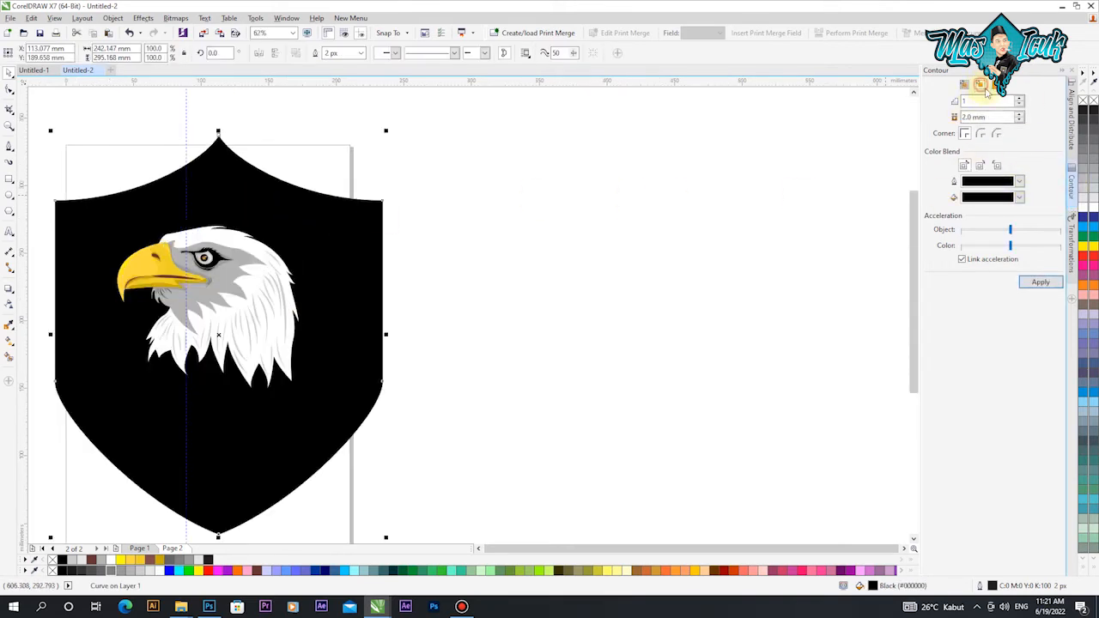
pyautogui.click(1041, 283)
pyautogui.click(975, 211)
pyautogui.click(1035, 281)
pyautogui.write('5')
pyautogui.click(1040, 282)
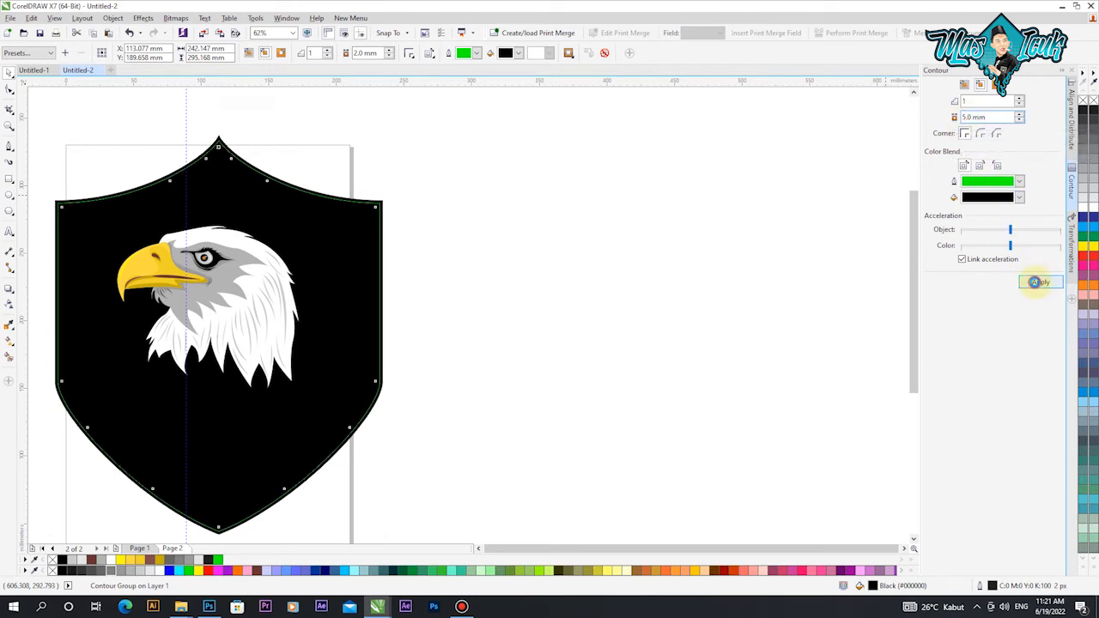
# Step: Break the shield's contour group apart into separate shapes
pyautogui.click(370, 218)
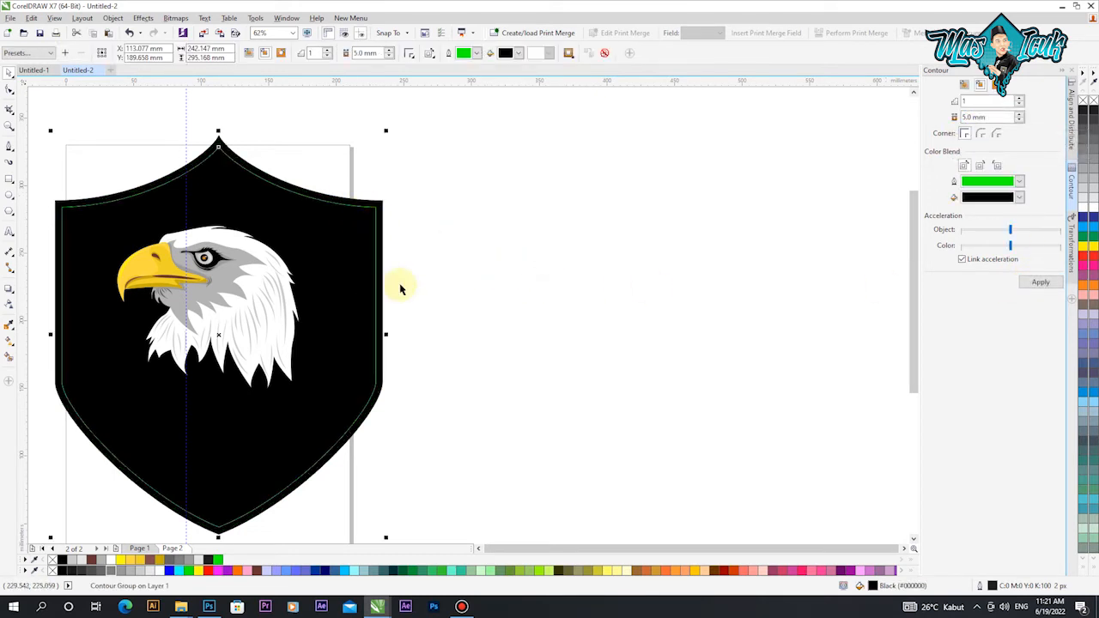
pyautogui.click(542, 248)
pyautogui.click(346, 230)
pyautogui.hotkey('ctrl', 'k')
pyautogui.click(436, 243)
# Step: Fill the inner shield with 60% Black (#666666) and set its outline to black
pyautogui.click(264, 467)
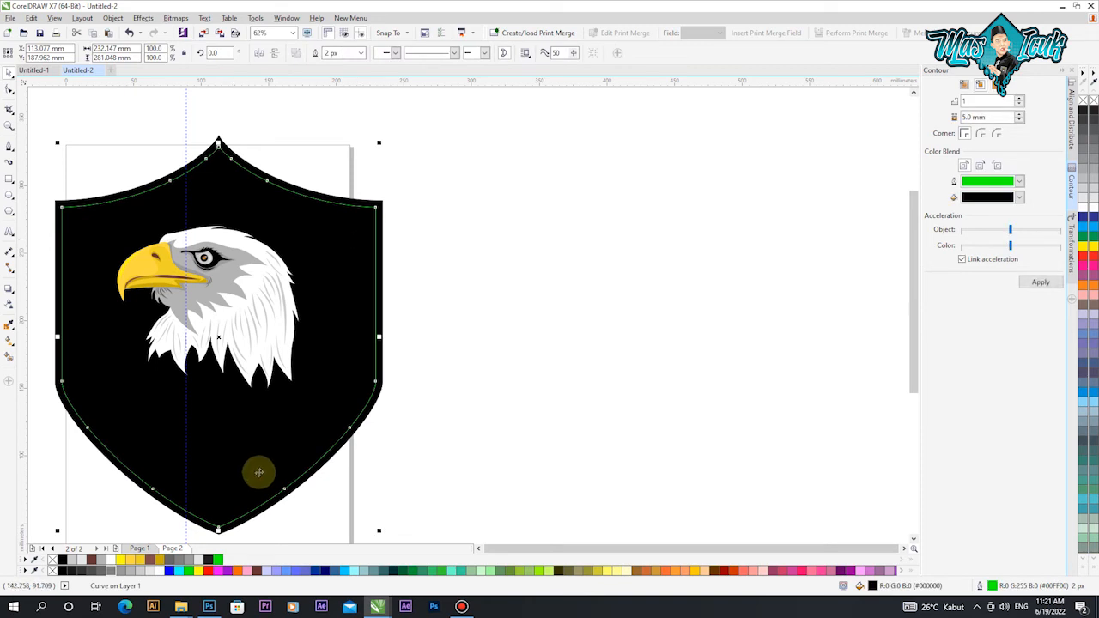
pyautogui.click(174, 565)
pyautogui.click(571, 278)
pyautogui.click(350, 260)
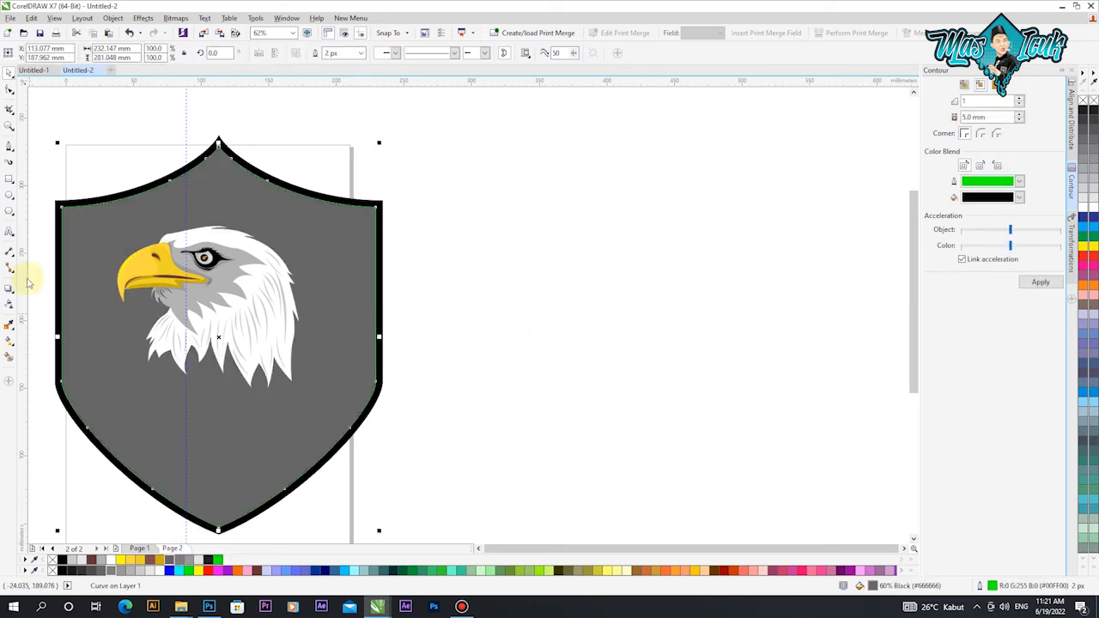
pyautogui.rightClick(63, 563)
pyautogui.click(478, 303)
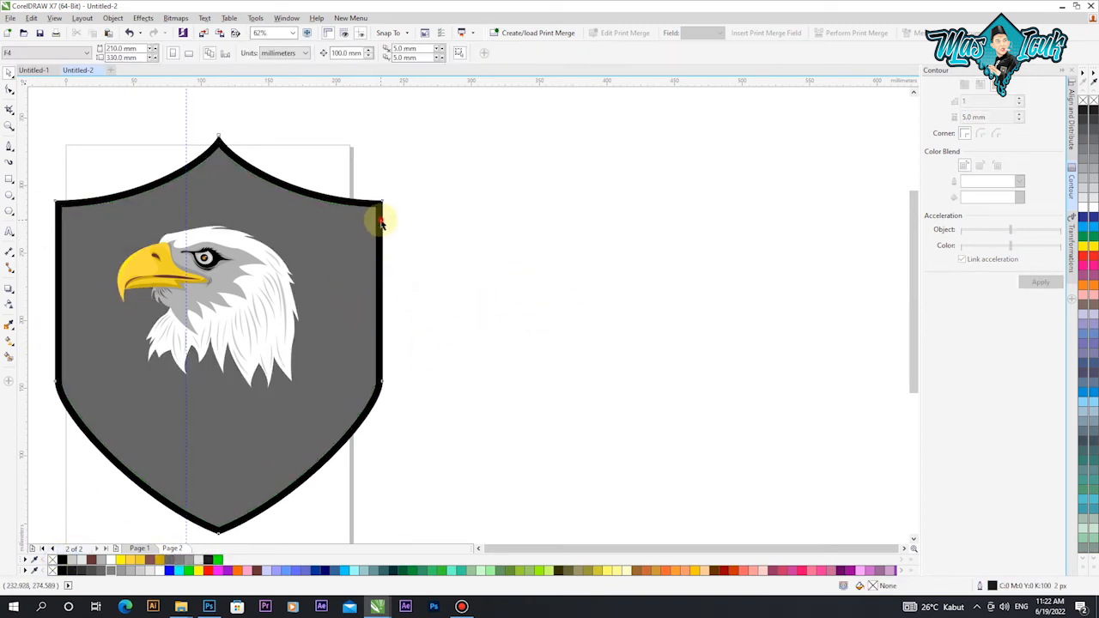
# Step: Scale the eagle head up to 127.8% inside the shield and delete the vertical guideline
pyautogui.click(379, 221)
pyautogui.scroll(-1, 401, 275)
pyautogui.scroll(1, 289, 280)
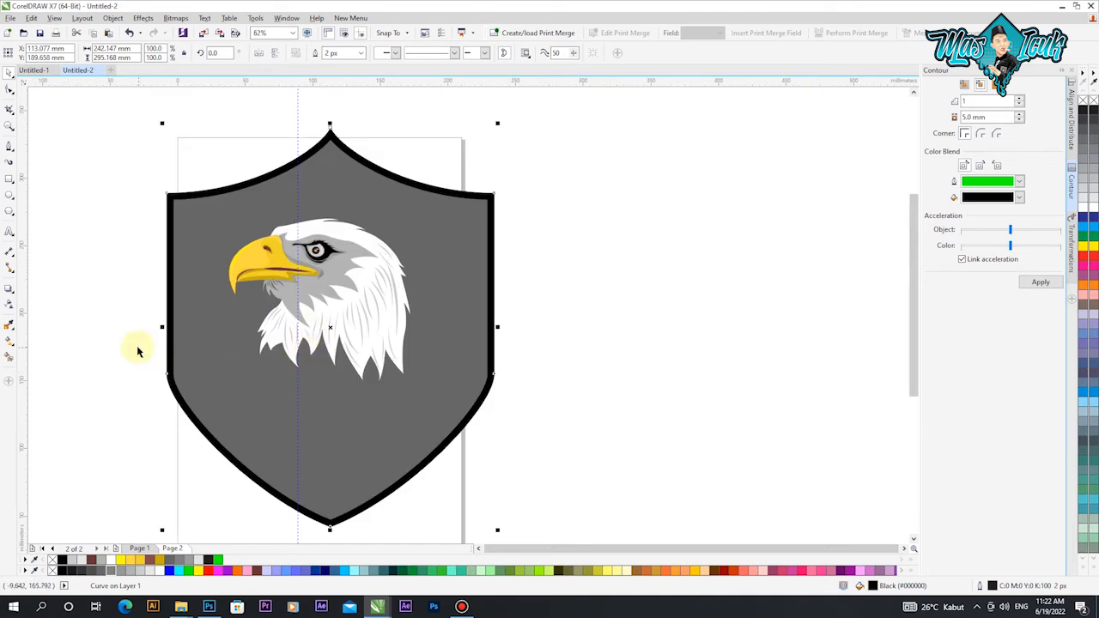
pyautogui.click(376, 268)
pyautogui.moveTo(413, 384); pyautogui.dragTo(438, 409)
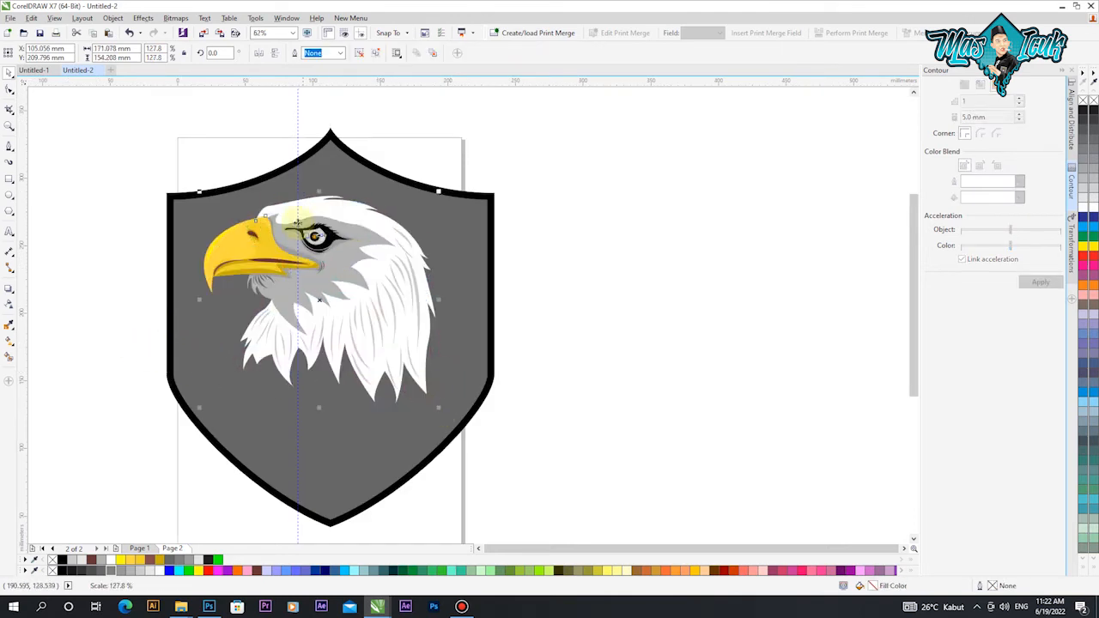
pyautogui.click(298, 116)
pyautogui.press('Delete')
# Step: Move the eagle head lower inside the shield and undo a trial enlargement to 149.3%
pyautogui.click(343, 273)
pyautogui.moveTo(356, 243); pyautogui.dragTo(353, 302)
pyautogui.moveTo(440, 437); pyautogui.dragTo(458, 454)
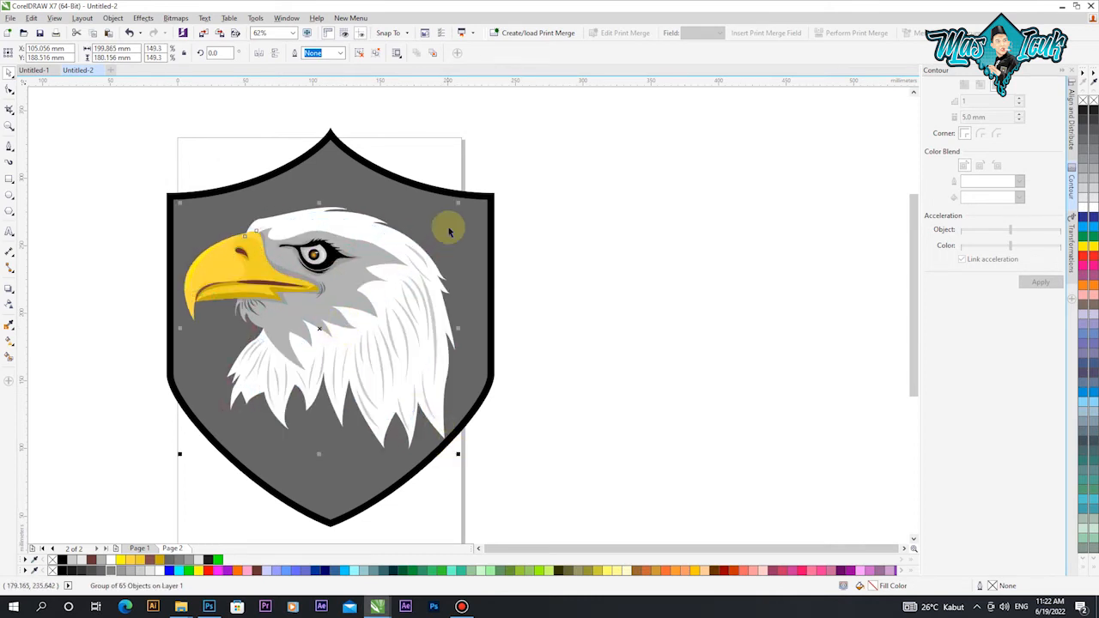
pyautogui.hotkey('ctrl', 'z')
pyautogui.click(580, 249)
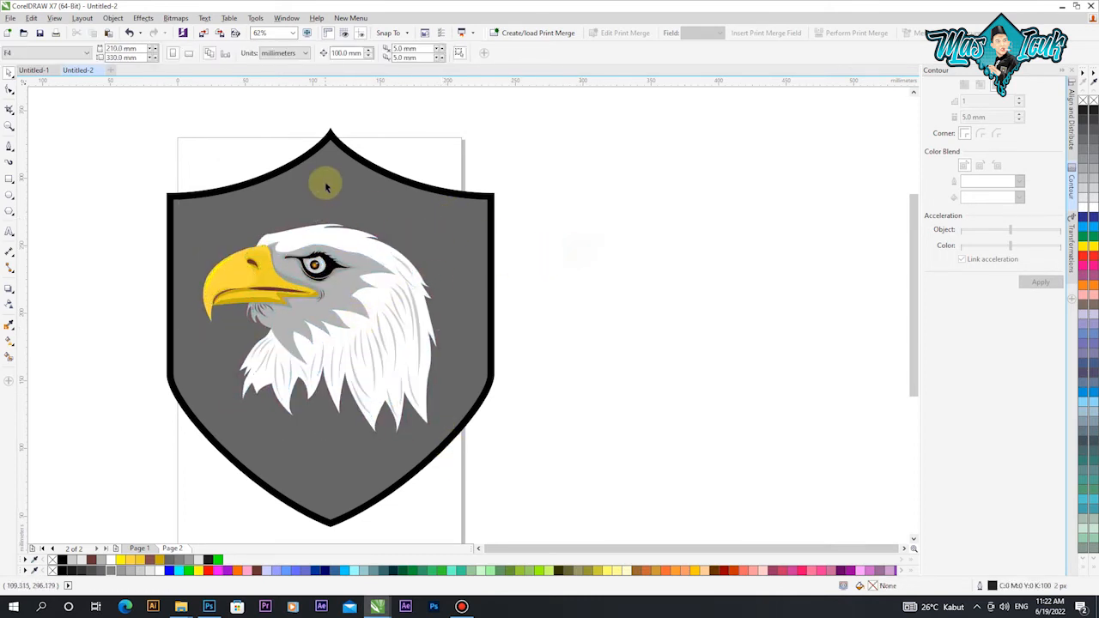
# Step: Give the outer shield a diagonal linear gradient fill from black at the upper left to grey at the lower right
pyautogui.click(223, 176)
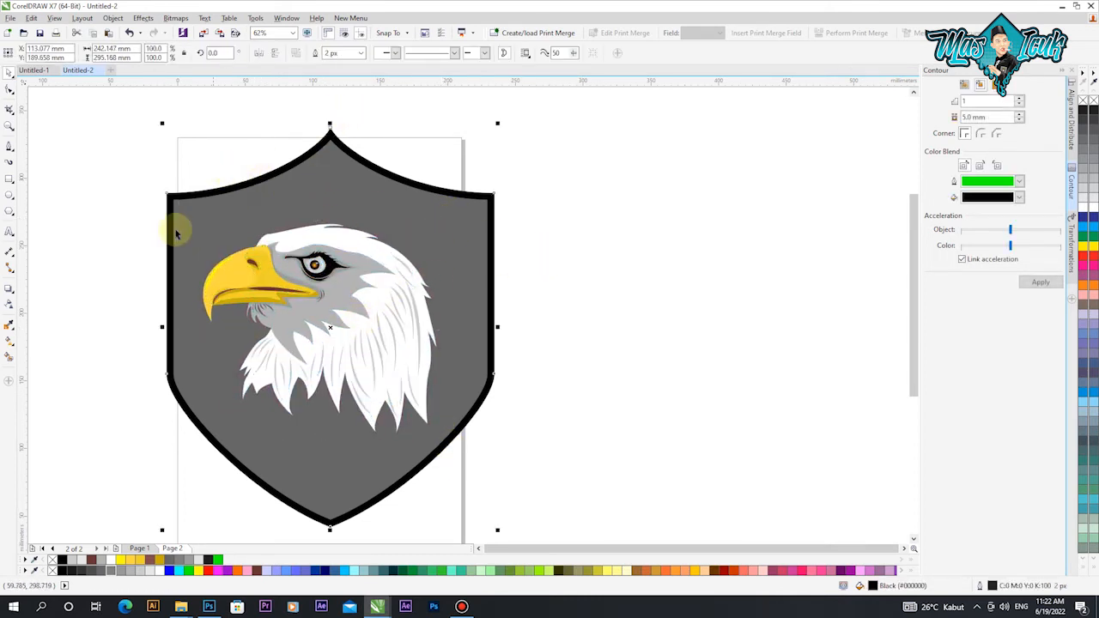
pyautogui.click(10, 342)
pyautogui.moveTo(373, 335); pyautogui.dragTo(477, 439)
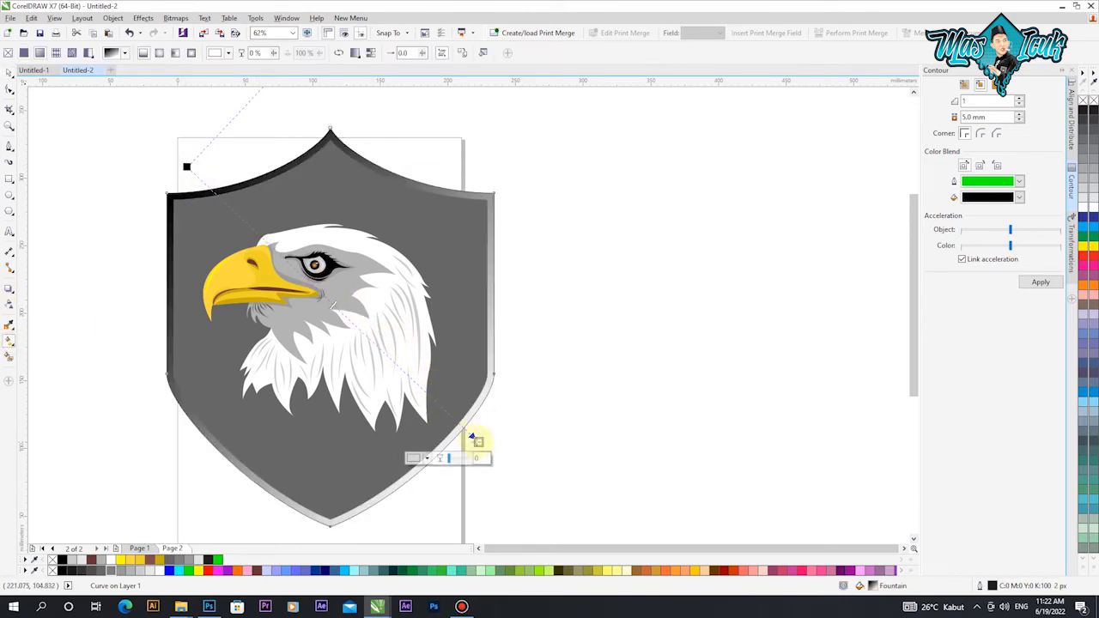
pyautogui.click(413, 457)
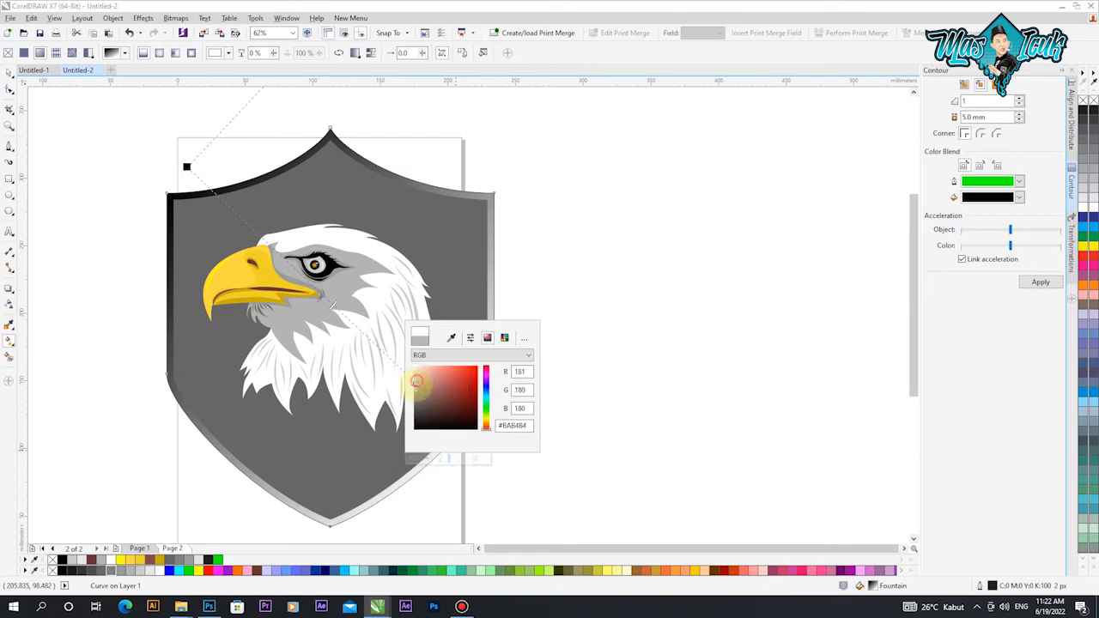
pyautogui.moveTo(416, 380); pyautogui.dragTo(414, 391)
# Step: Add two colour stops to the outer shield's gradient: mid grey at 20% and light grey (#EDEDED) at 59%
pyautogui.doubleClick(245, 220)
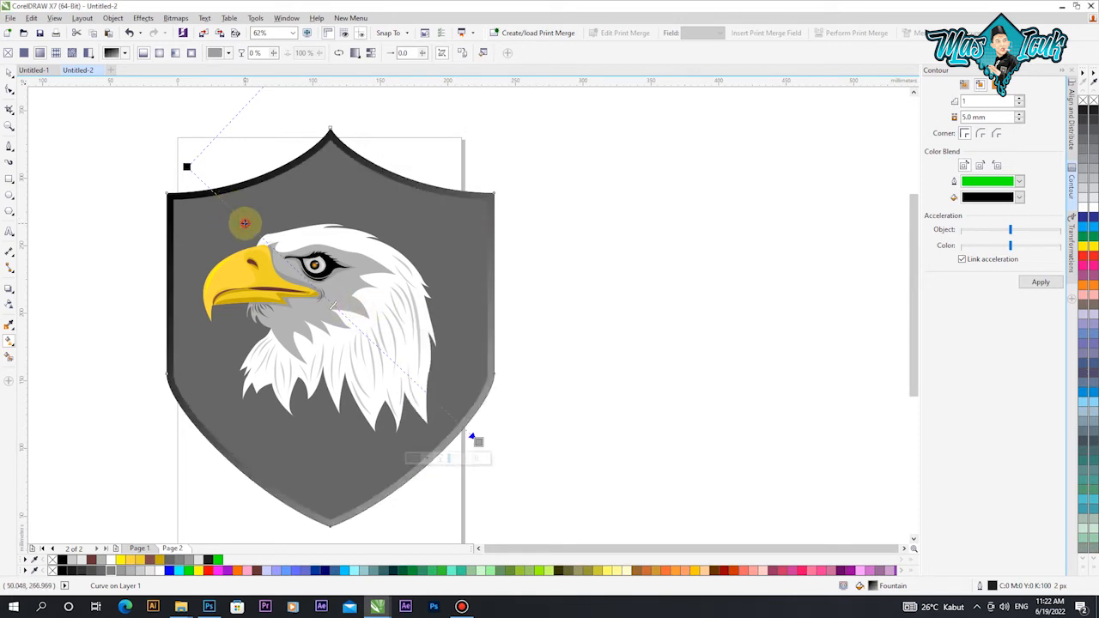
pyautogui.click(179, 238)
pyautogui.moveTo(182, 337); pyautogui.dragTo(184, 316)
pyautogui.click(346, 317)
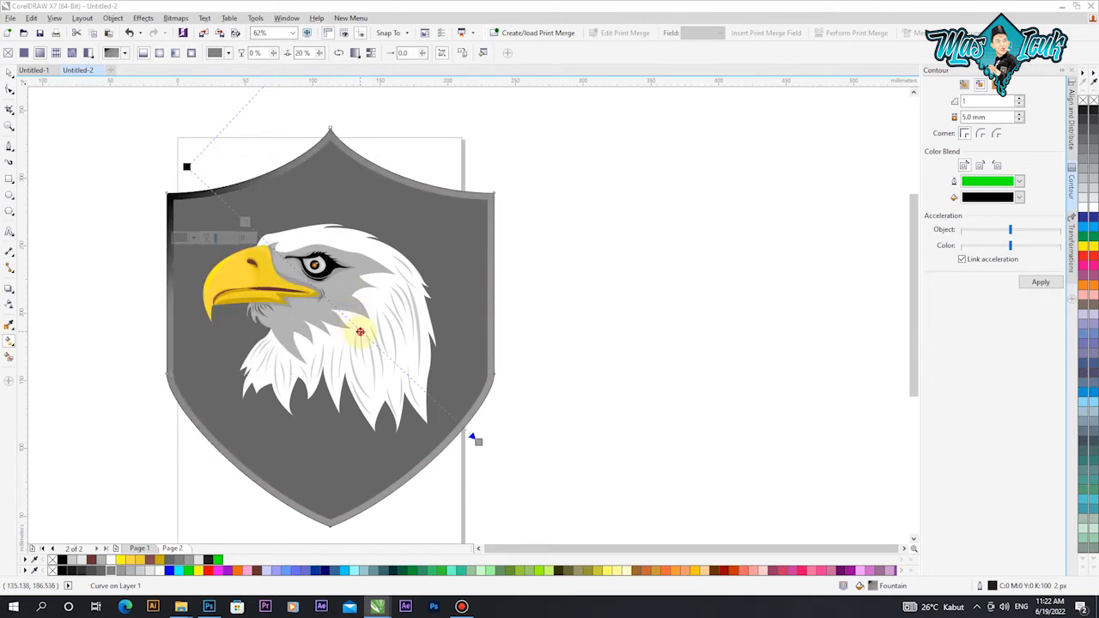
pyautogui.doubleClick(360, 332)
pyautogui.click(296, 346)
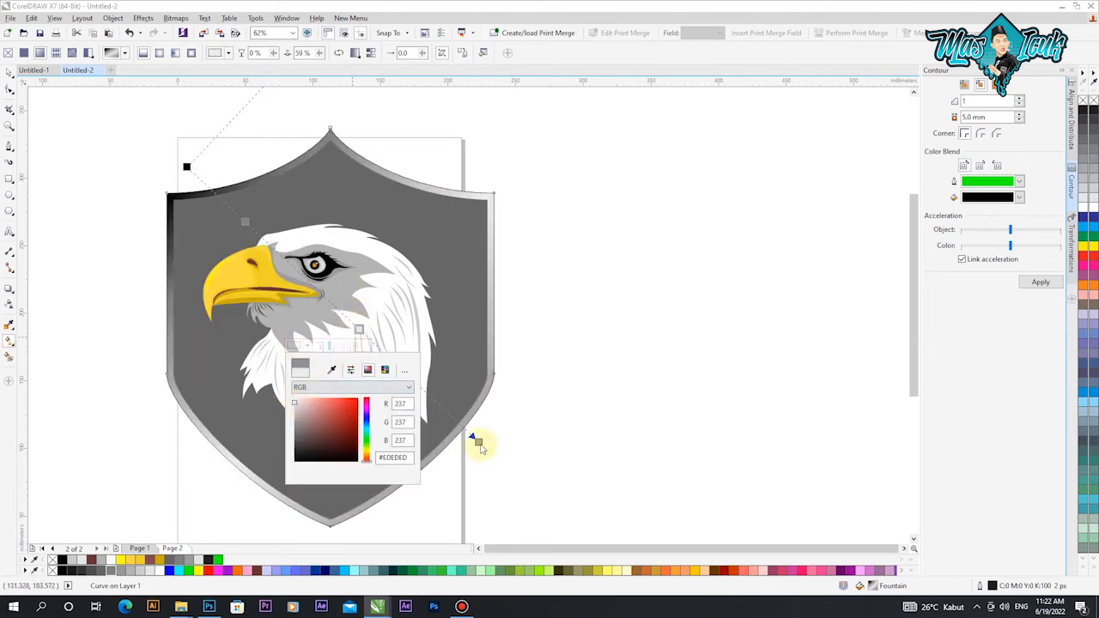
# Step: Shorten the outer shield's gradient slightly at its lower-right end and add a dark grey colour stop at 75%
pyautogui.click(473, 438)
pyautogui.doubleClick(259, 237)
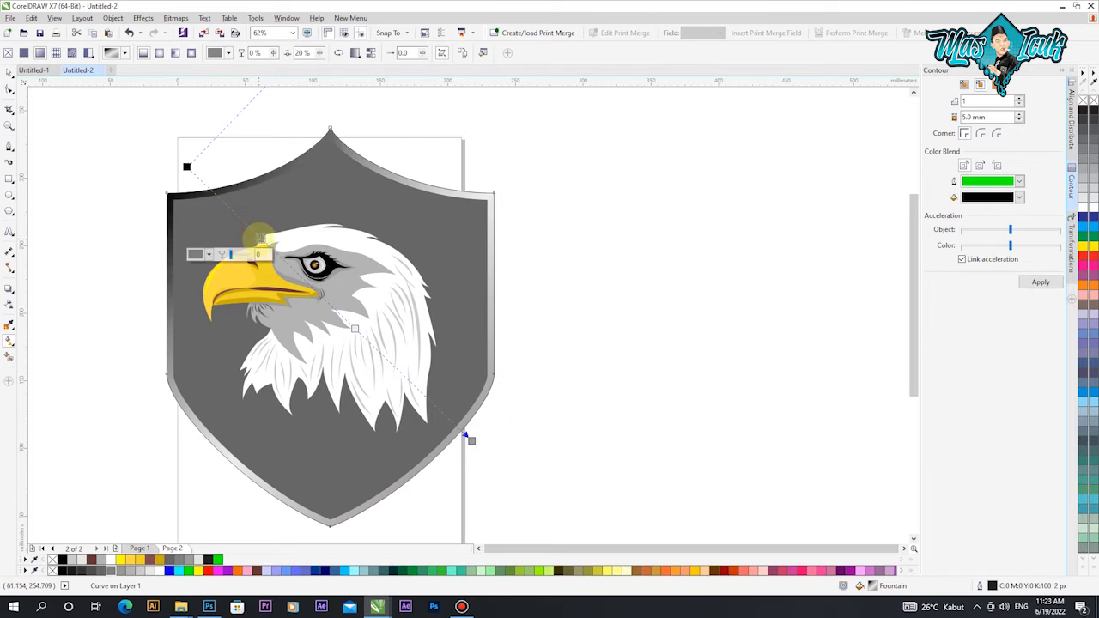
pyautogui.click(461, 440)
pyautogui.doubleClick(390, 377)
pyautogui.click(409, 367)
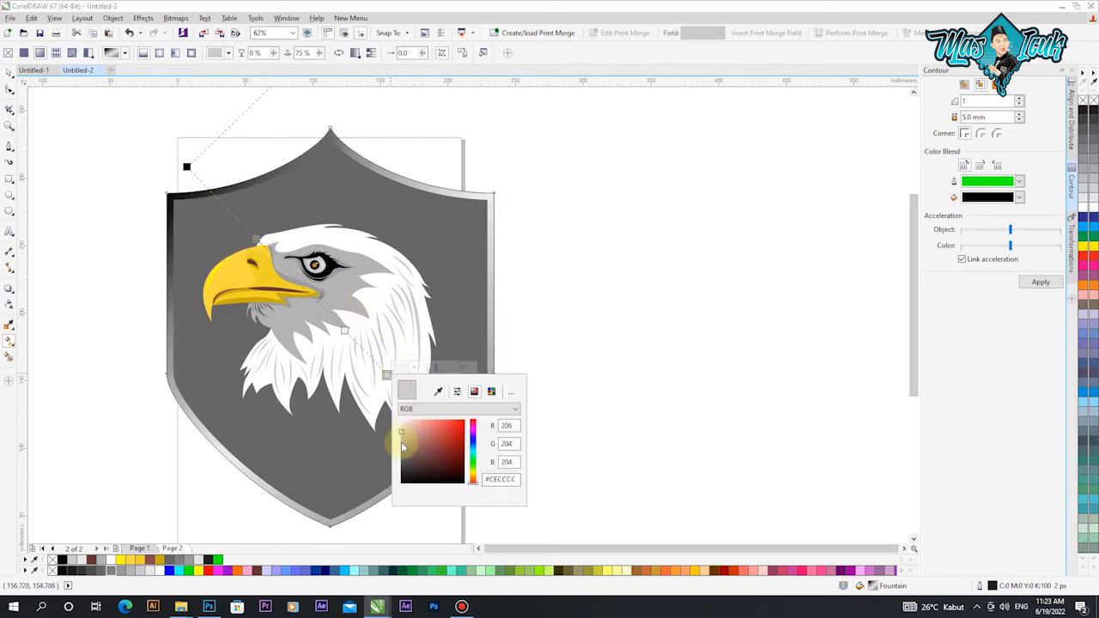
pyautogui.click(535, 304)
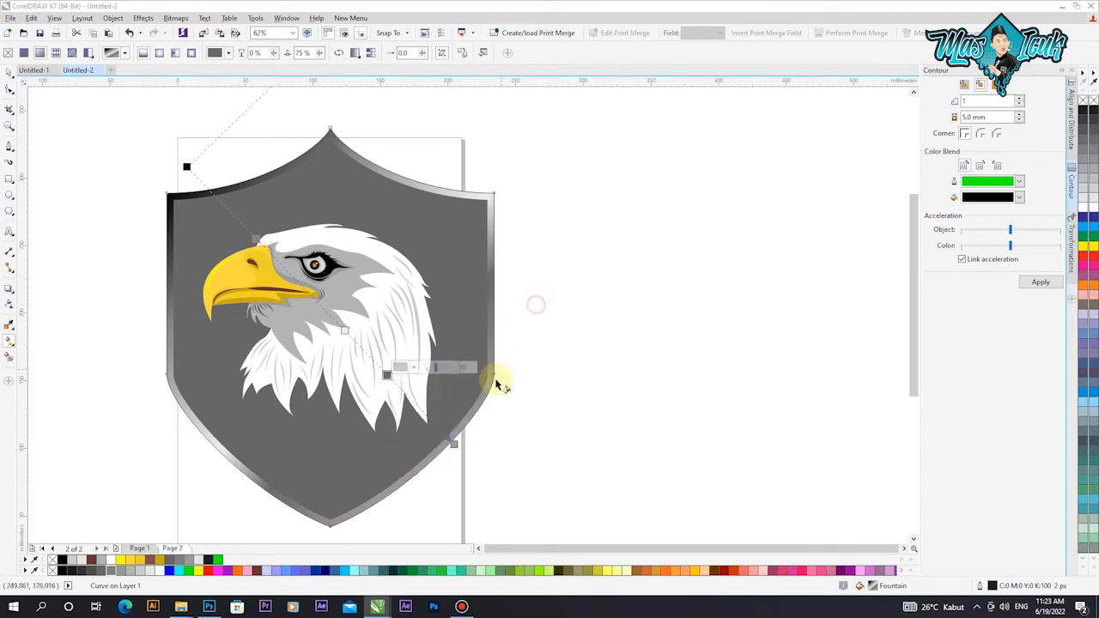
# Step: Pull in the gradient's end point and set its end colour to light grey #B5B5B5
pyautogui.click(455, 445)
pyautogui.click(456, 430)
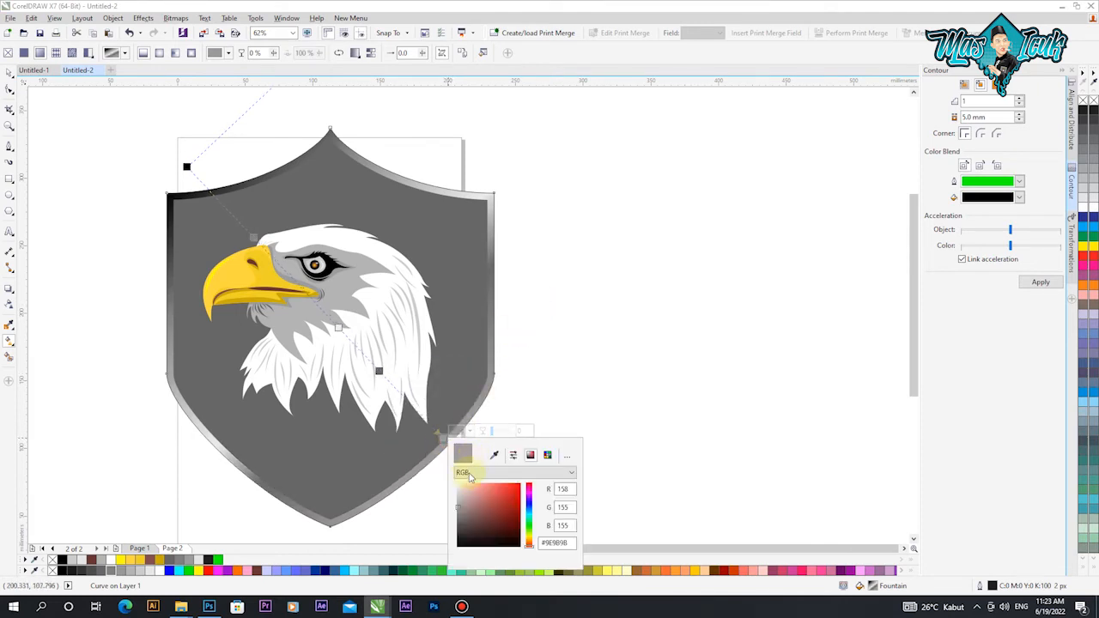
pyautogui.moveTo(456, 497); pyautogui.dragTo(457, 505)
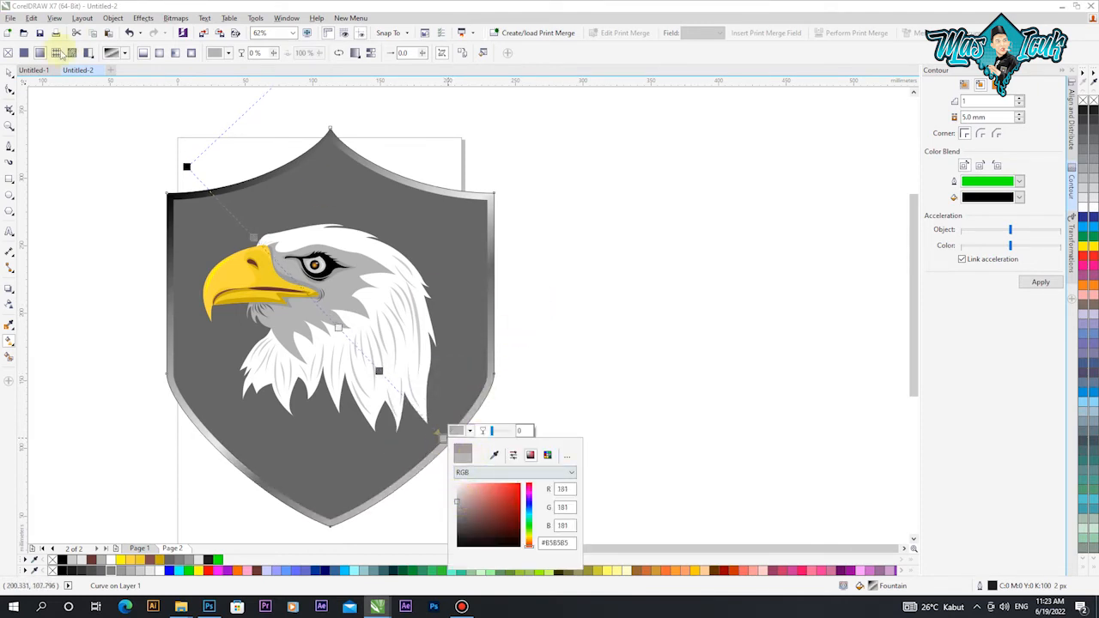
pyautogui.click(75, 125)
pyautogui.click(463, 200)
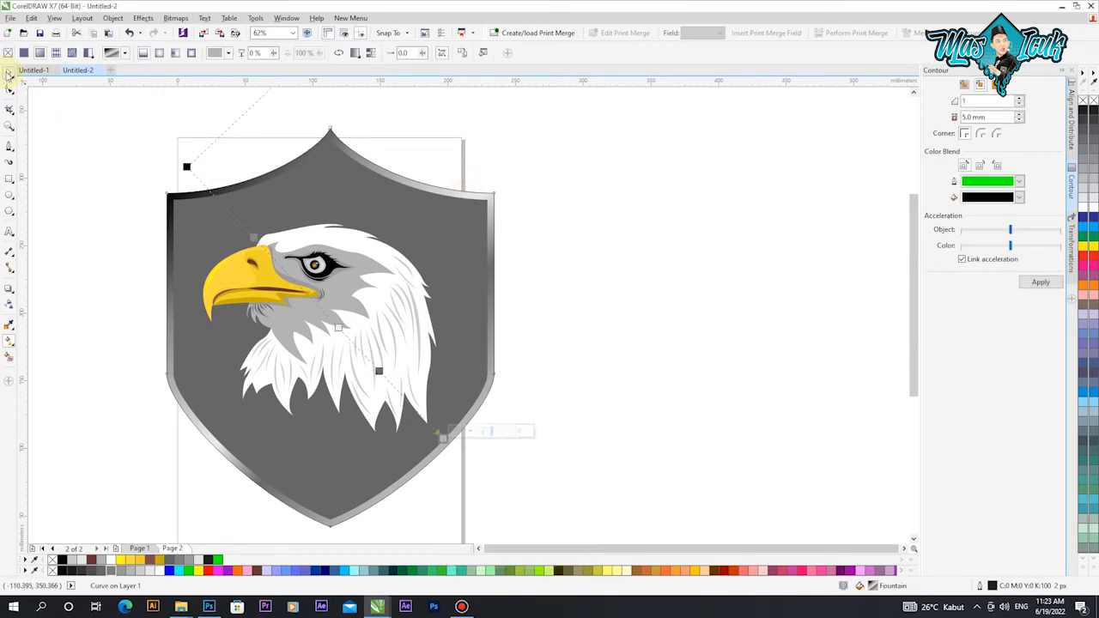
# Step: Remove the outline from the outer shield and deselect it
pyautogui.click(8, 75)
pyautogui.rightClick(51, 559)
pyautogui.click(80, 464)
# Step: Remove the grey from the inner shield by filling it with teal R68 G128 B126 (#44807E)
pyautogui.scroll(-1, 353, 239)
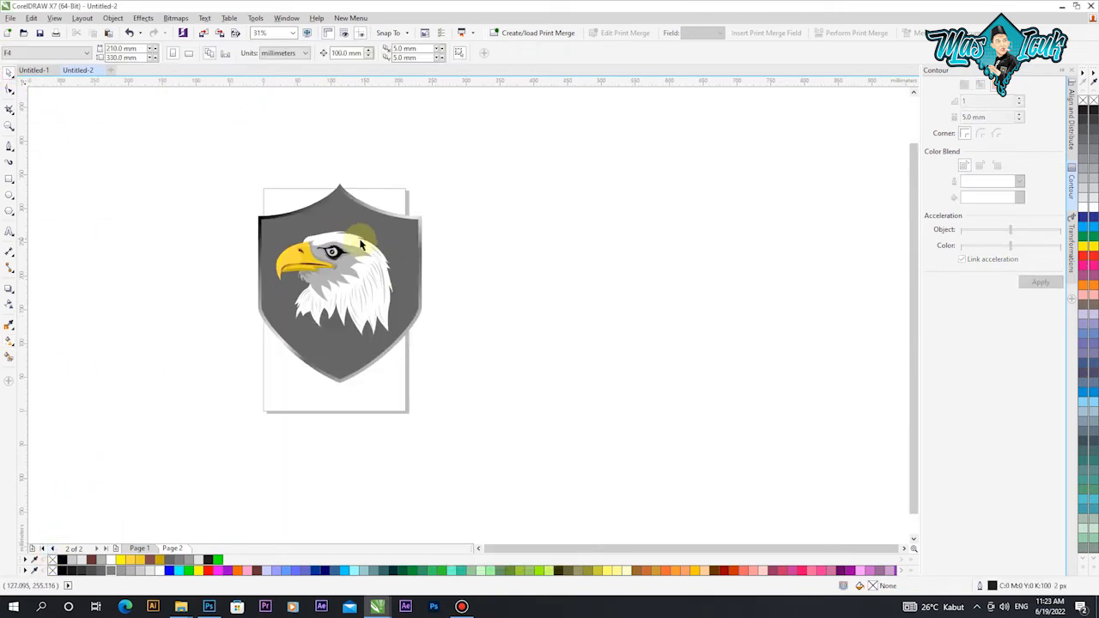
pyautogui.scroll(1, 395, 233)
pyautogui.click(405, 220)
pyautogui.click(130, 560)
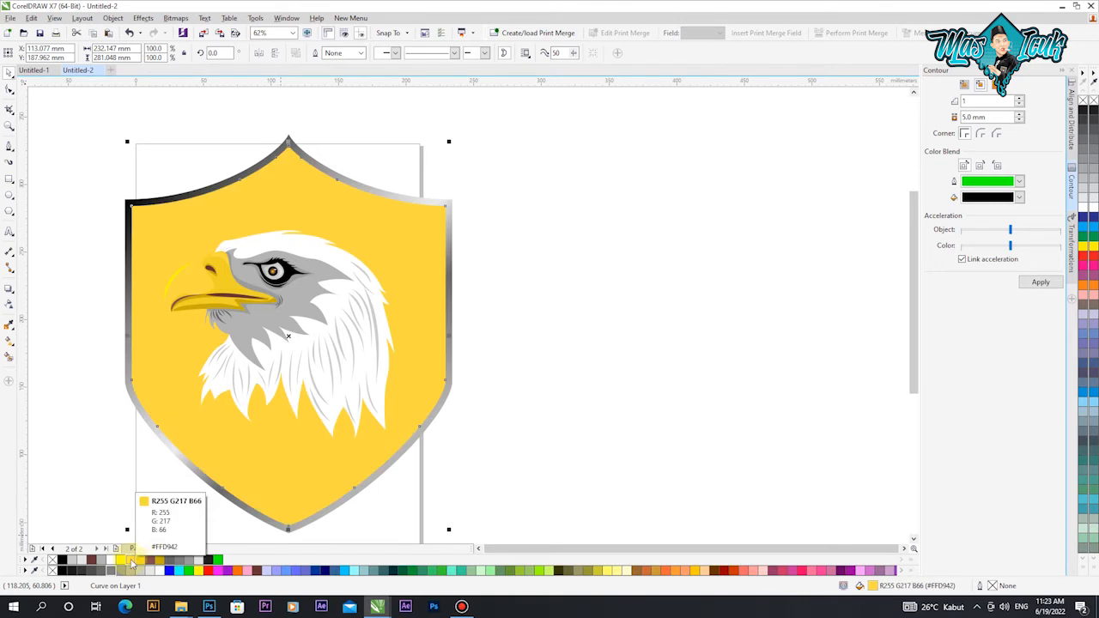
pyautogui.doubleClick(872, 587)
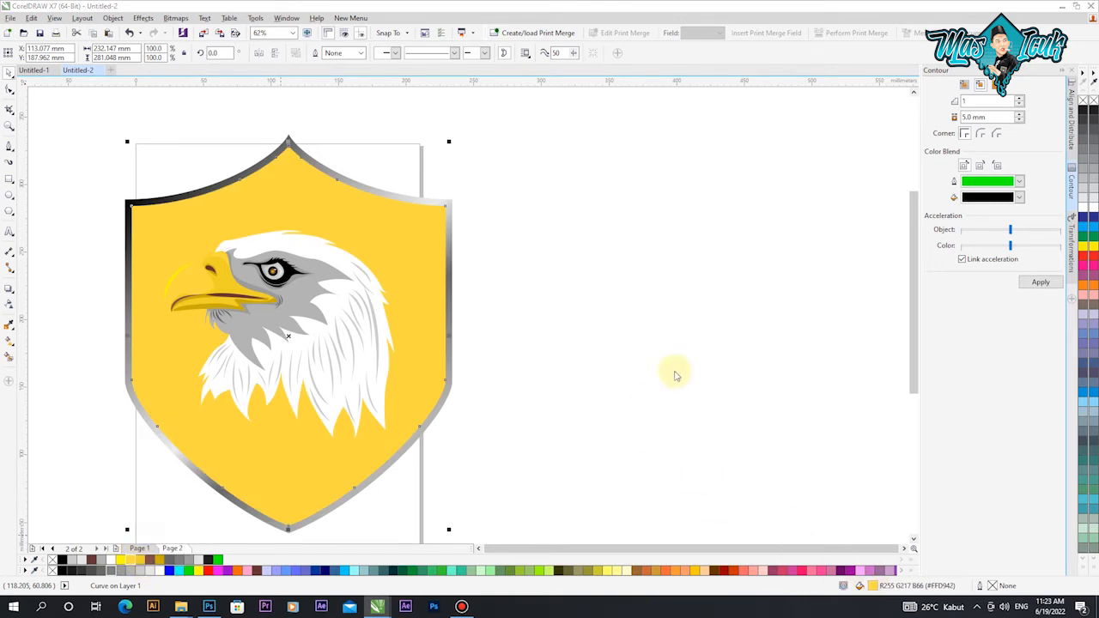
pyautogui.moveTo(719, 327)
pyautogui.mouseDown()
pyautogui.moveTo(639, 341)
pyautogui.moveTo(668, 348)
pyautogui.moveTo(671, 330)
pyautogui.moveTo(679, 364)
pyautogui.mouseUp()
pyautogui.moveTo(769, 421); pyautogui.dragTo(774, 383)
pyautogui.moveTo(684, 362); pyautogui.dragTo(691, 378)
pyautogui.click(973, 464)
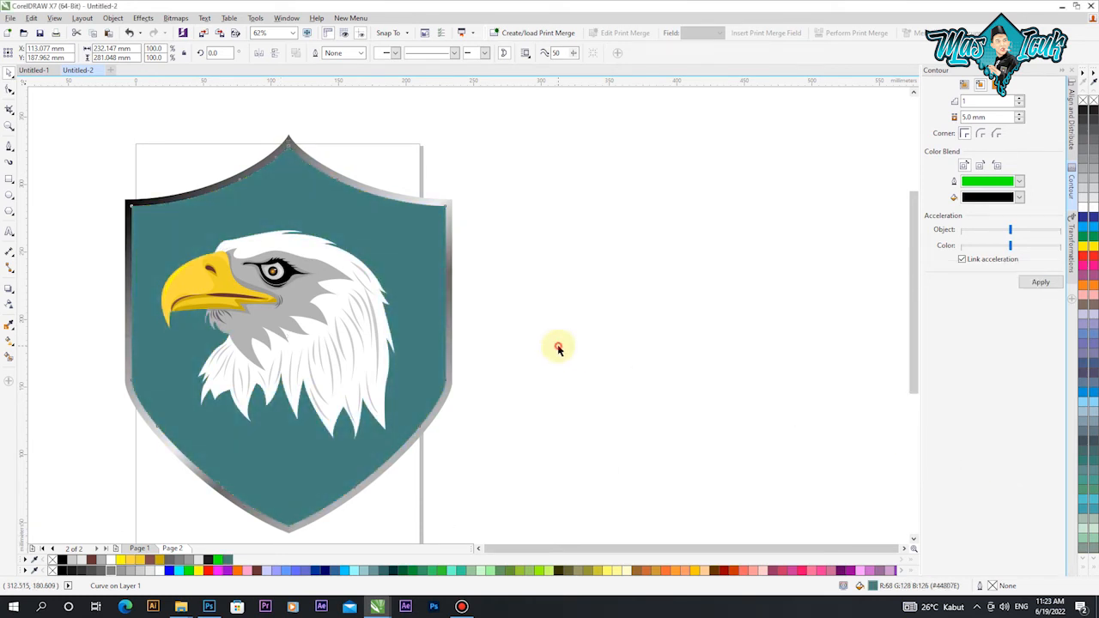
# Step: Scale the inner shield down to 95.7% about its centre to widen the metallic border
pyautogui.click(559, 346)
pyautogui.scroll(-2, 374, 357)
pyautogui.scroll(2, 324, 318)
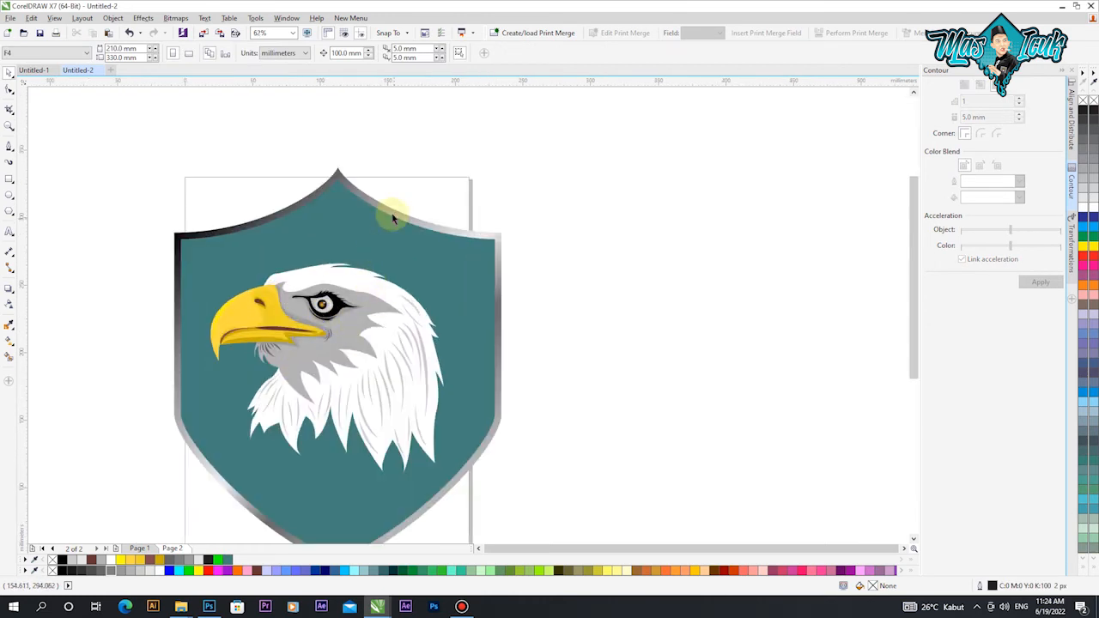
pyautogui.click(407, 268)
pyautogui.moveTo(498, 176); pyautogui.dragTo(490, 182)
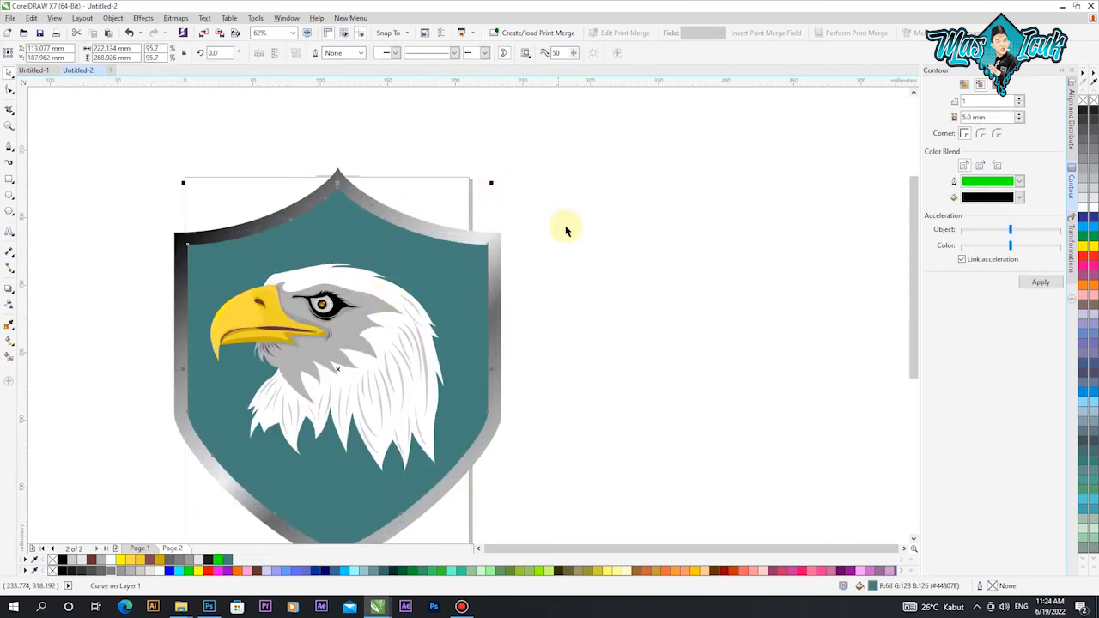
pyautogui.click(584, 228)
pyautogui.scroll(-1, 344, 271)
pyautogui.scroll(1, 367, 294)
pyautogui.click(385, 237)
pyautogui.click(570, 261)
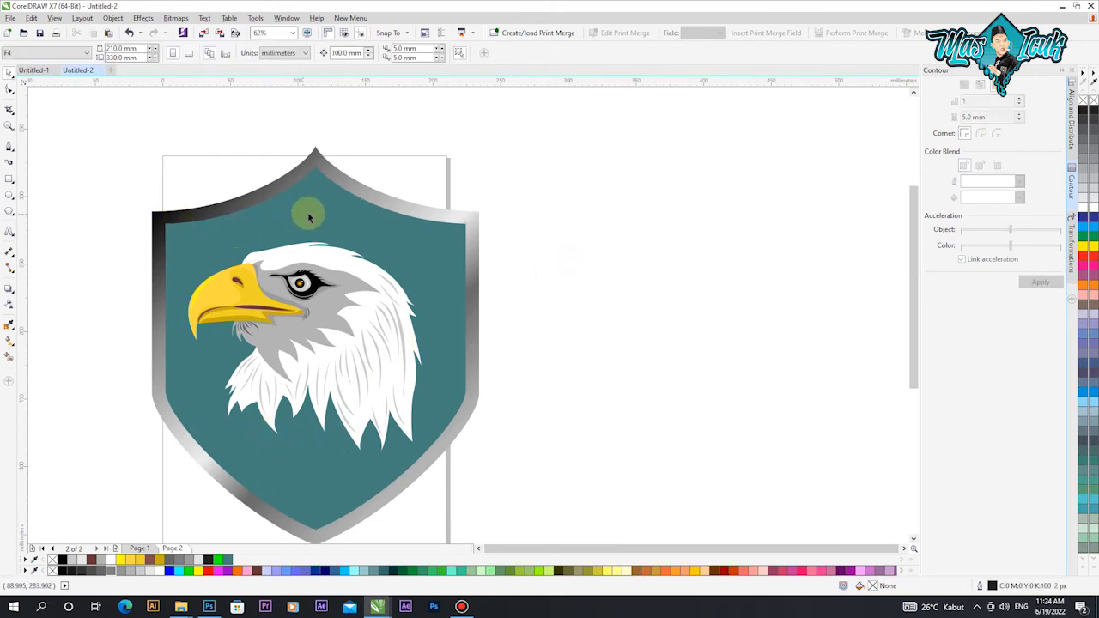
# Step: Add the artistic text "ELANG" above the eagle's head inside the shield
pyautogui.click(328, 321)
pyautogui.click(10, 231)
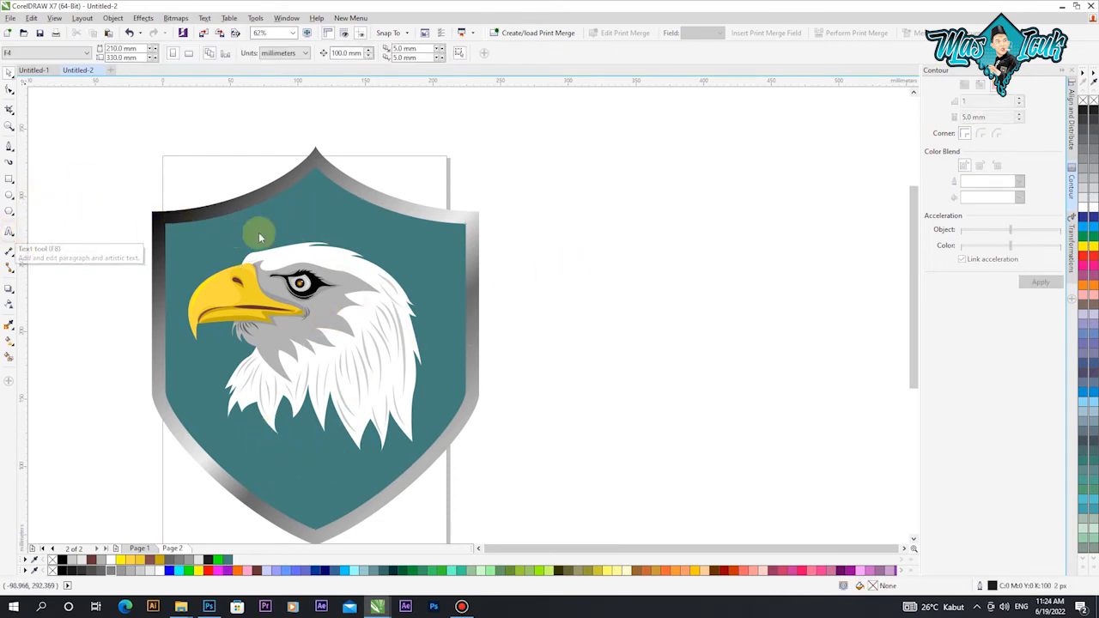
pyautogui.write('Eagle')
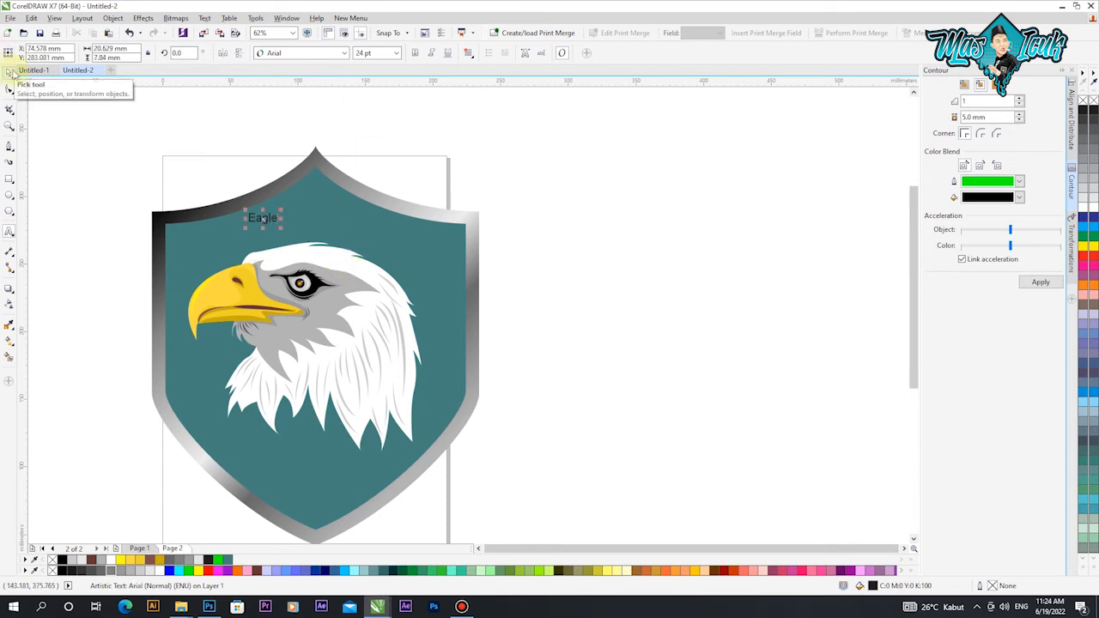
pyautogui.moveTo(278, 216); pyautogui.dragTo(207, 223)
pyautogui.write('ELANG')
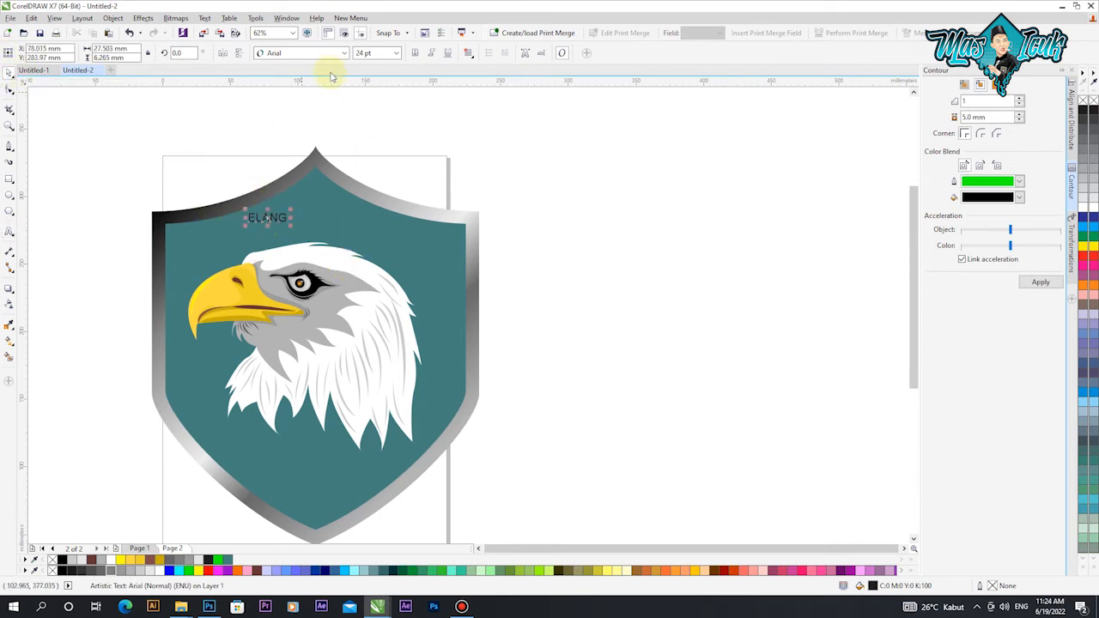
# Step: Enlarge the ELANG text to about 116 pt and set its font to Impact
pyautogui.click(344, 53)
pyautogui.click(348, 80)
pyautogui.moveTo(292, 225); pyautogui.dragTo(351, 270)
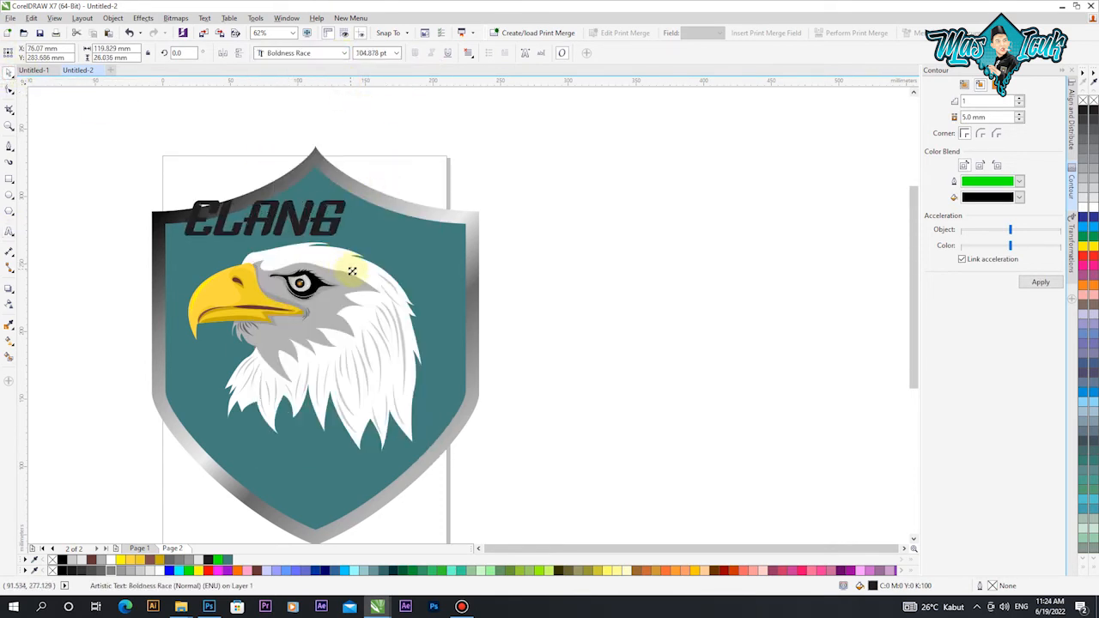
pyautogui.click(344, 52)
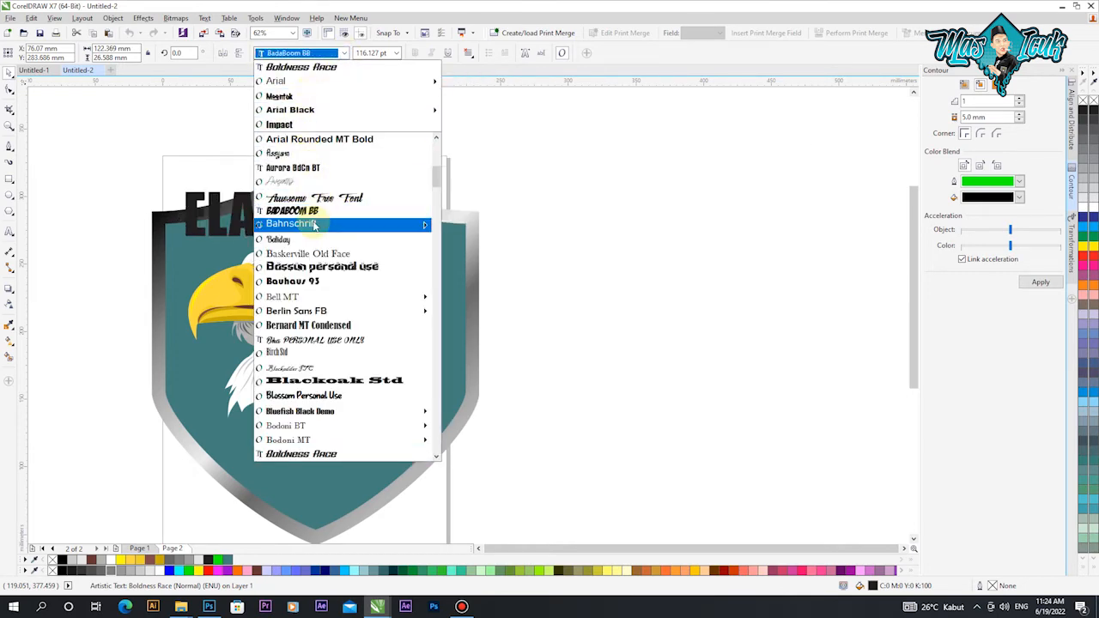
pyautogui.click(305, 125)
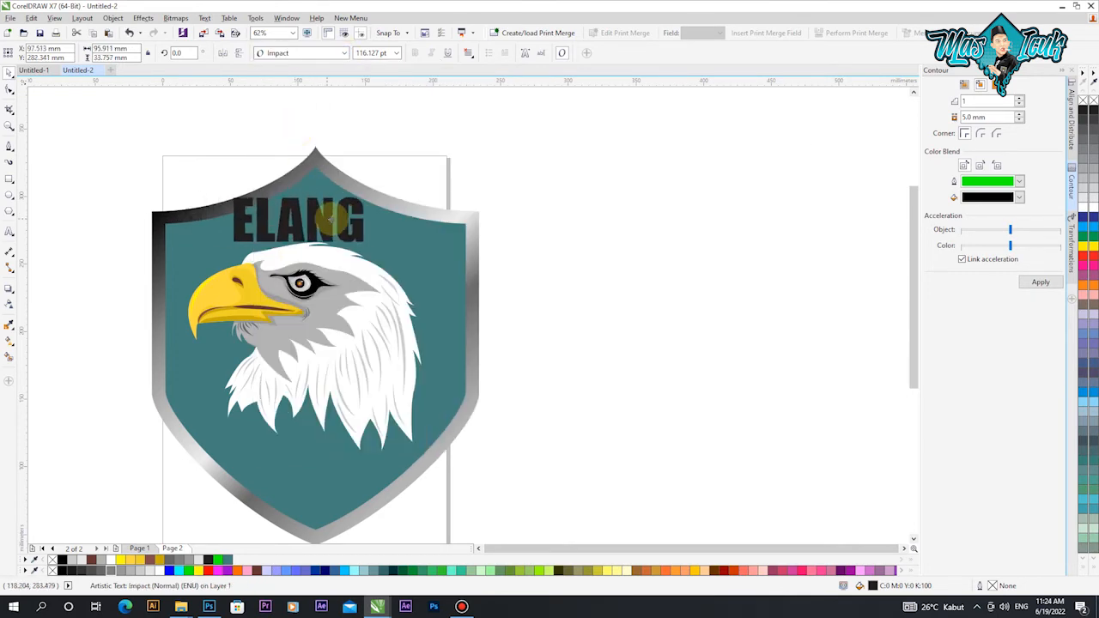
# Step: Place the ELANG text at about 98 pt in the shield's lower tip, centred horizontally on the shield
pyautogui.moveTo(331, 220); pyautogui.dragTo(343, 212)
pyautogui.scroll(1, 342, 207)
pyautogui.moveTo(415, 168); pyautogui.dragTo(384, 179)
pyautogui.moveTo(311, 199); pyautogui.dragTo(311, 213)
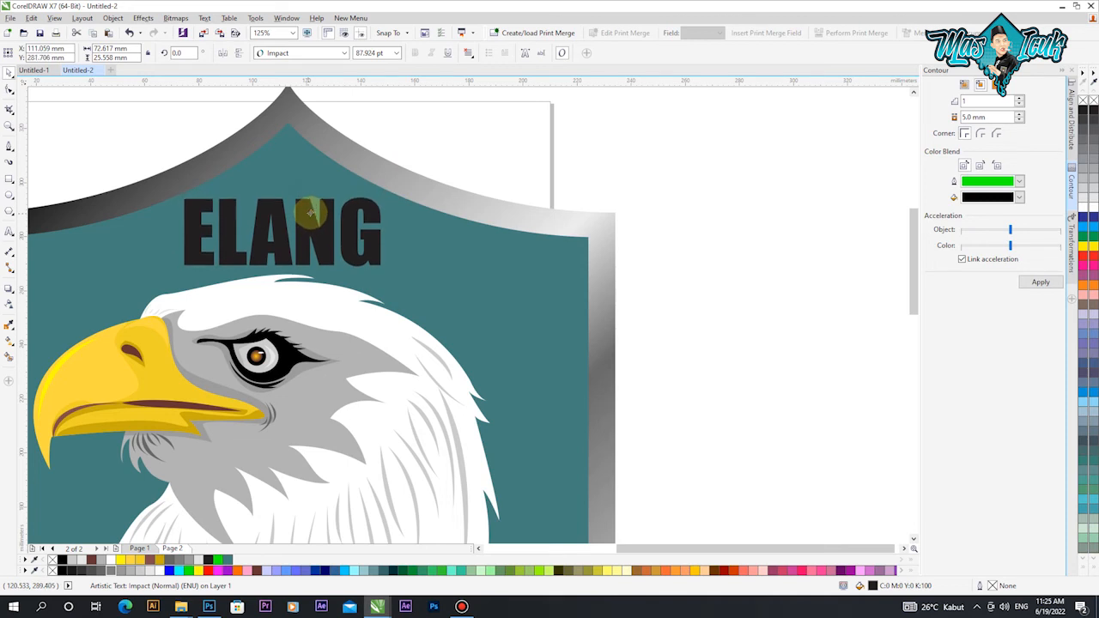
pyautogui.moveTo(389, 270); pyautogui.dragTo(383, 268)
pyautogui.scroll(-1, 374, 220)
pyautogui.moveTo(351, 223); pyautogui.dragTo(385, 507)
pyautogui.moveTo(337, 478); pyautogui.dragTo(342, 478)
pyautogui.keyDown('shift'); pyautogui.click(424, 247); pyautogui.keyUp('shift')
pyautogui.click(333, 475)
# Step: Warp the lower edge of the ELANG text with the Envelope tool into a downward curve following the shield's tip
pyautogui.click(12, 307)
pyautogui.click(51, 341)
pyautogui.scroll(2, 344, 506)
pyautogui.moveTo(344, 497); pyautogui.dragTo(344, 534)
pyautogui.scroll(-2, 373, 416)
pyautogui.scroll(2, 370, 451)
pyautogui.moveTo(350, 424); pyautogui.dragTo(350, 439)
pyautogui.moveTo(275, 386); pyautogui.dragTo(259, 400)
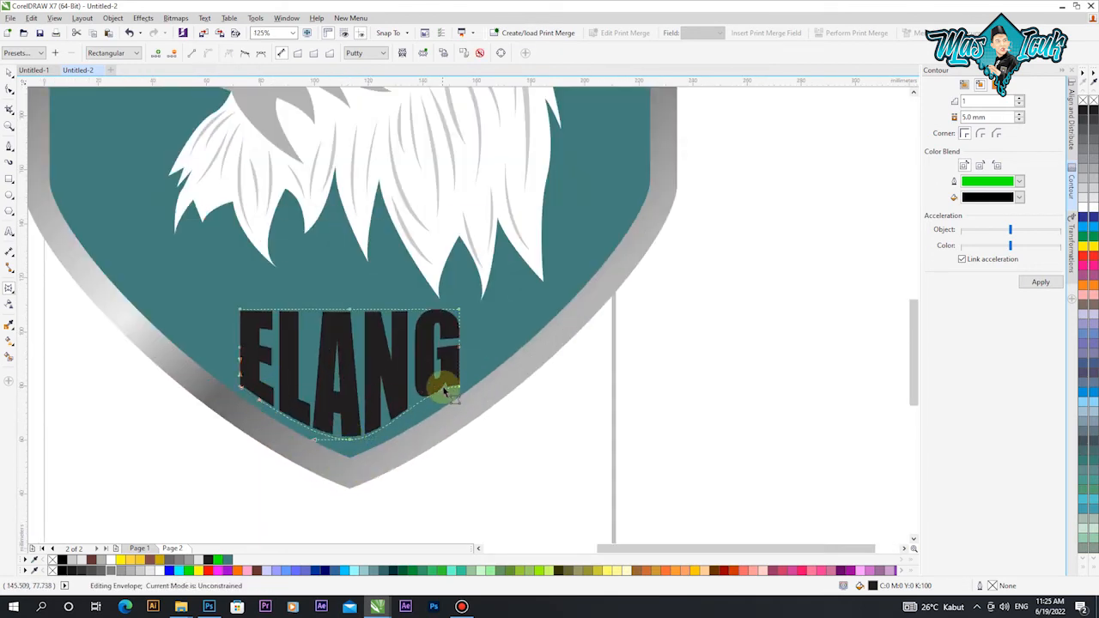
pyautogui.moveTo(459, 393); pyautogui.dragTo(436, 398)
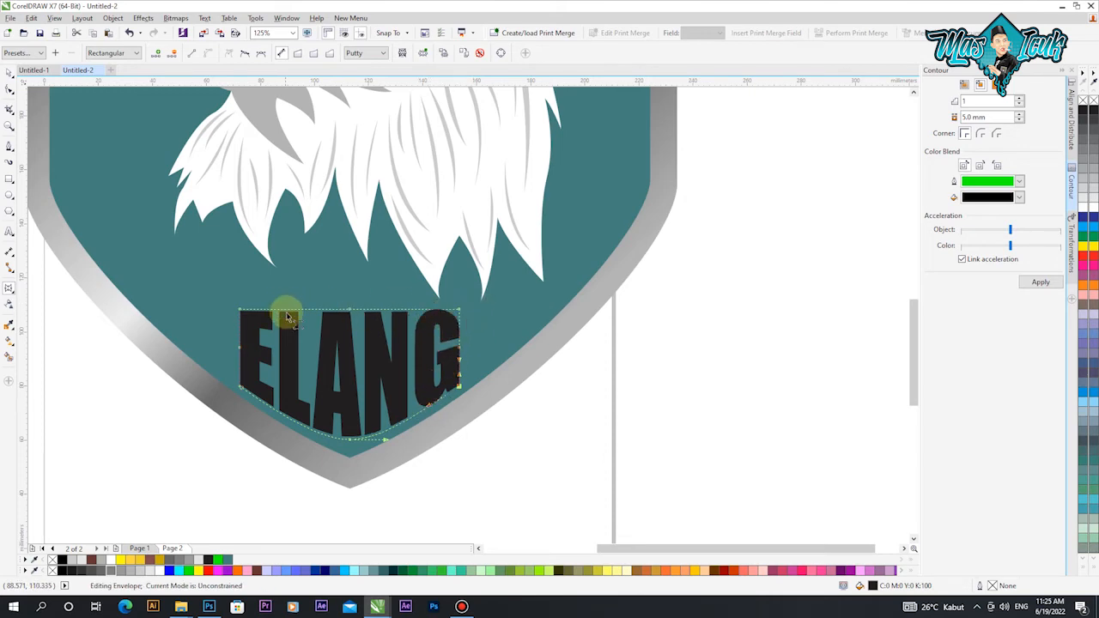
pyautogui.click(8, 81)
# Step: Fill the ELANG text with yellow R255 G217 B66 (#FFD942)
pyautogui.scroll(-3, 490, 458)
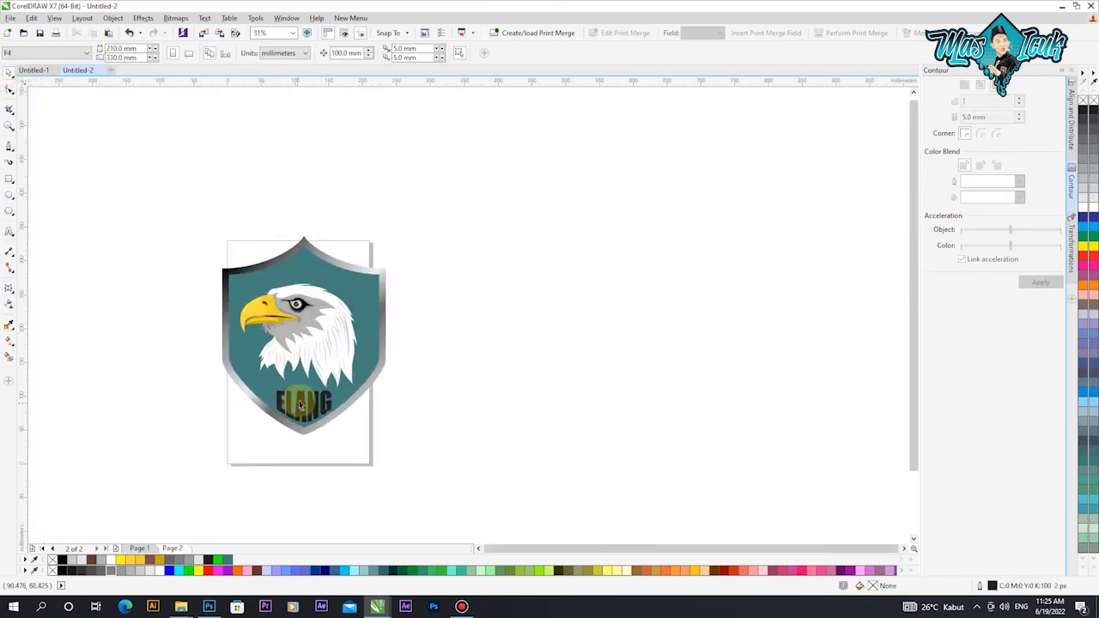
pyautogui.scroll(3, 304, 418)
pyautogui.scroll(-3, 341, 427)
pyautogui.scroll(3, 355, 412)
pyautogui.click(135, 560)
pyautogui.click(535, 479)
# Step: Give the ELANG text a black 5 px outline placed behind the fill and scaled with the object
pyautogui.click(300, 392)
pyautogui.rightClick(61, 561)
pyautogui.doubleClick(992, 587)
pyautogui.click(475, 228)
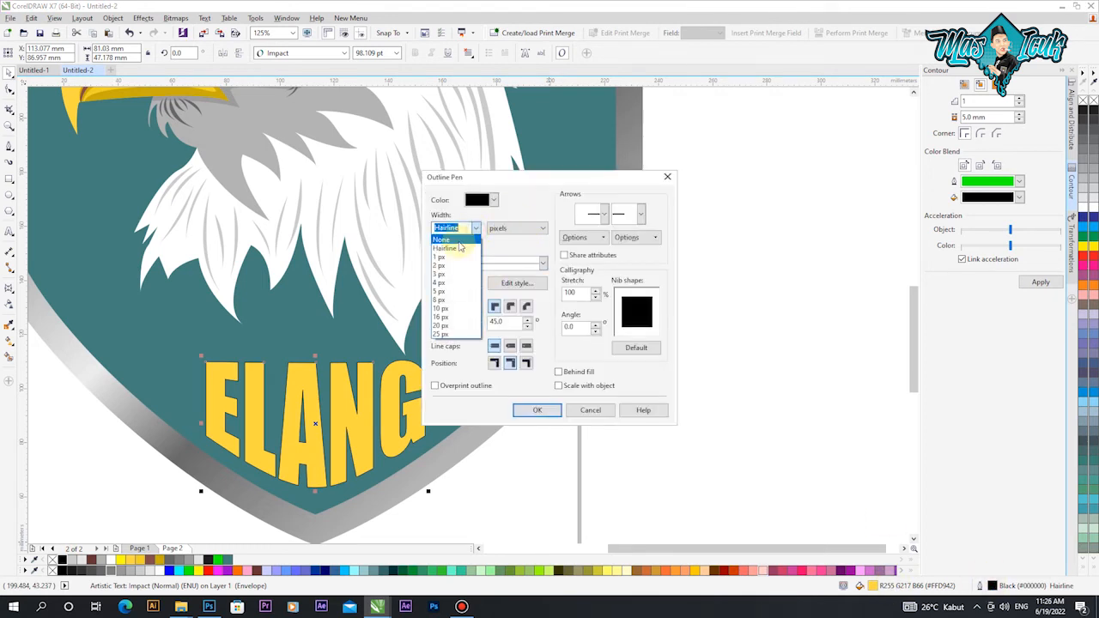
pyautogui.click(439, 294)
pyautogui.click(541, 410)
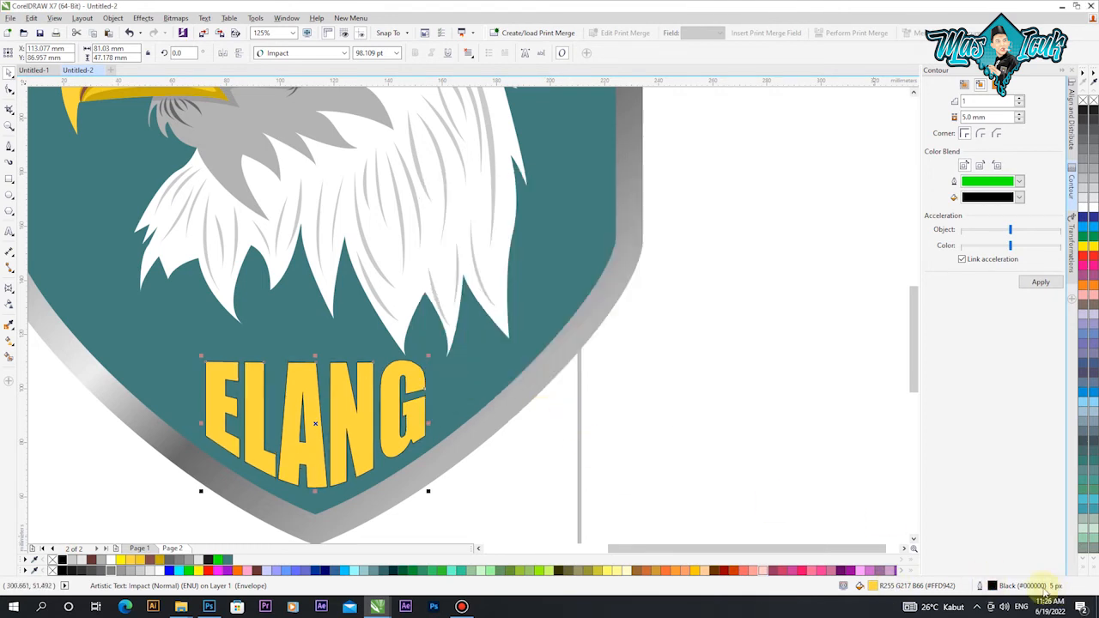
# Step: Set the ELANG text's outline width to 20 px
pyautogui.doubleClick(992, 587)
pyautogui.click(475, 229)
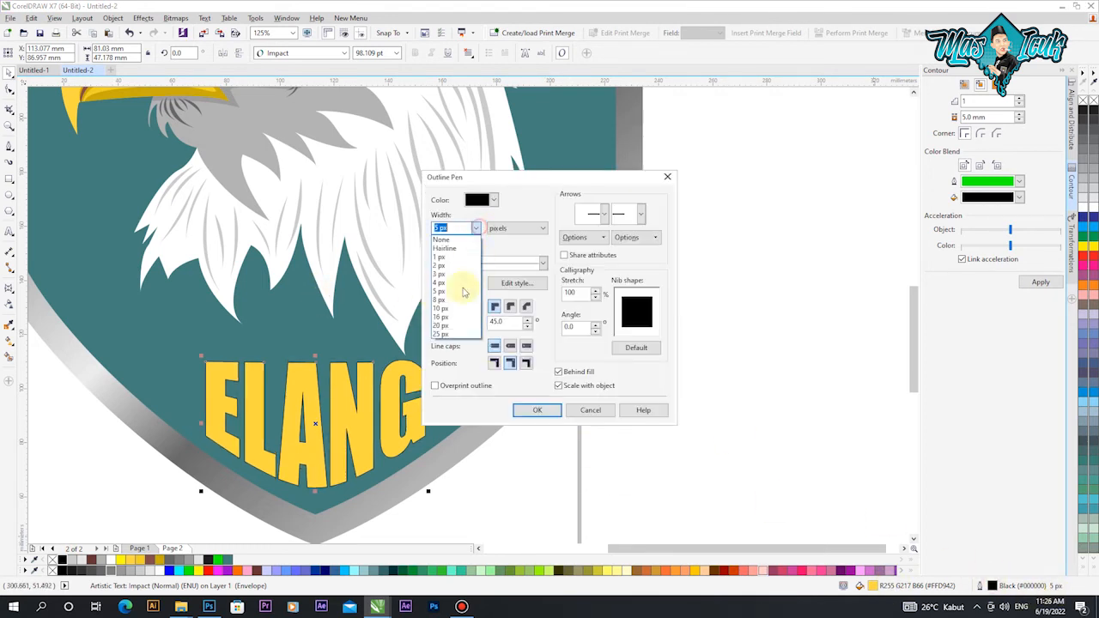
pyautogui.click(444, 328)
pyautogui.click(539, 410)
pyautogui.click(645, 425)
# Step: Draw an ellipse about 112 mm wide and 43 mm high across the ELANG text in the shield's lower part
pyautogui.scroll(-5, 292, 404)
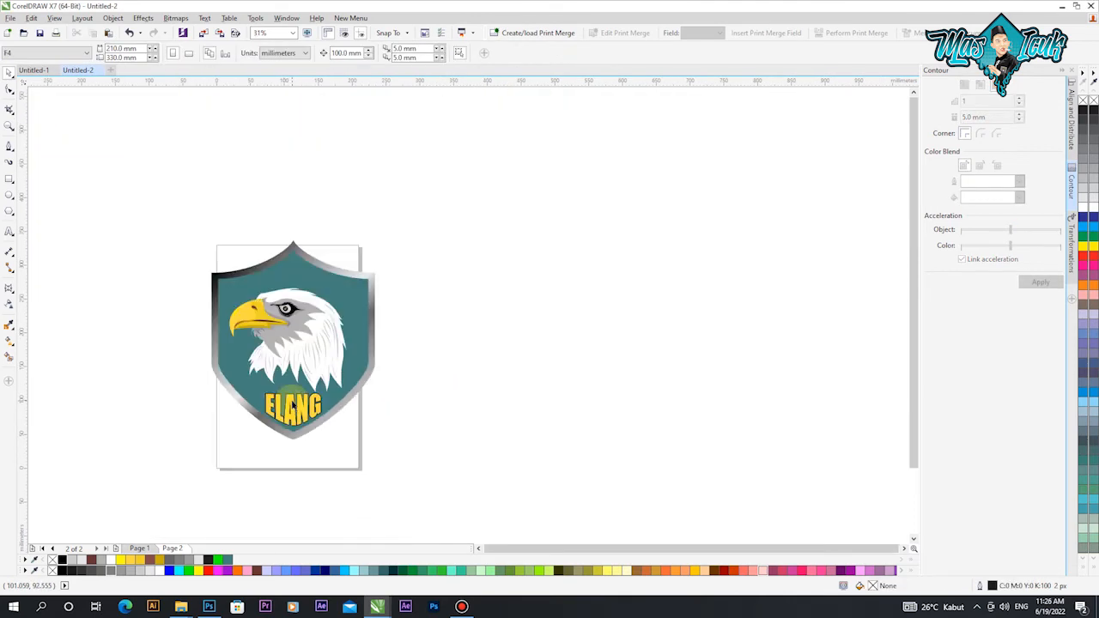
pyautogui.scroll(5, 292, 404)
pyautogui.click(300, 399)
pyautogui.click(9, 197)
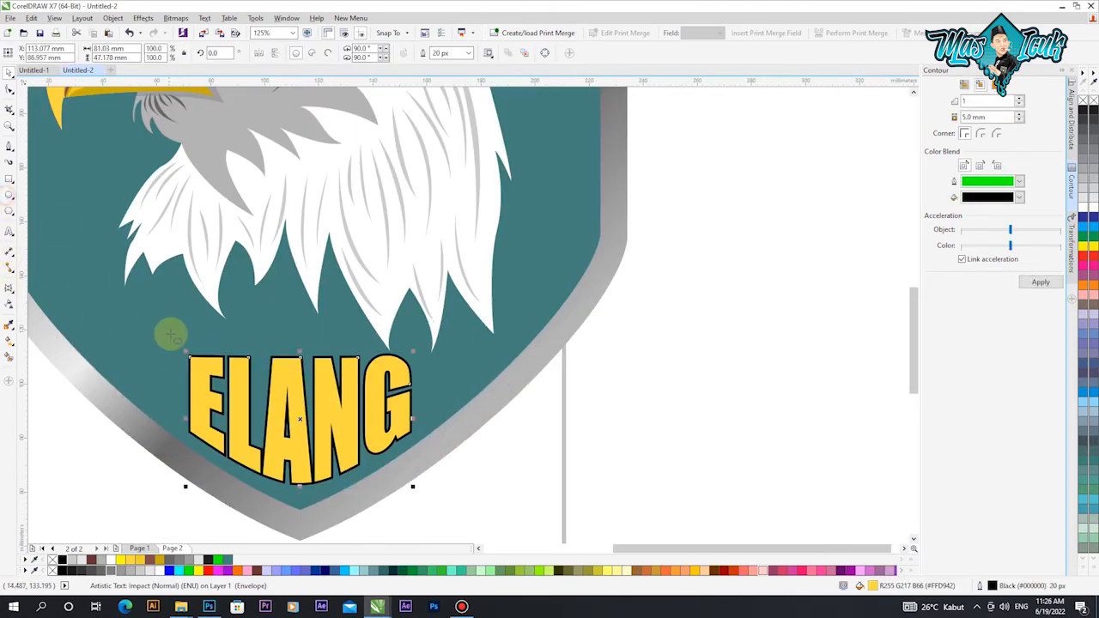
pyautogui.moveTo(143, 310); pyautogui.dragTo(456, 434)
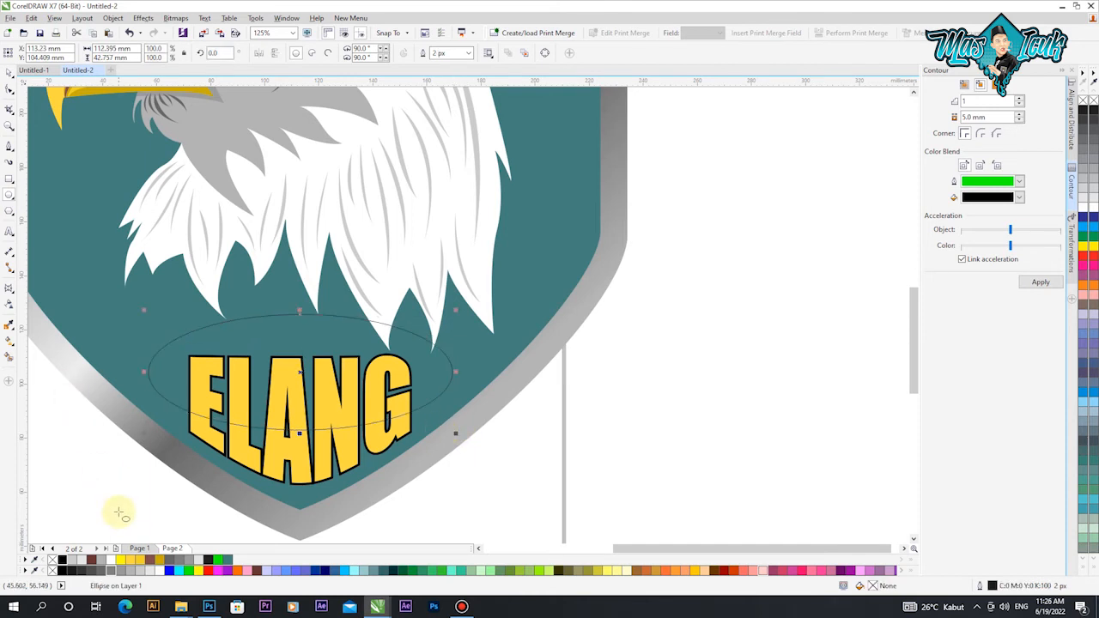
# Step: Fill the ellipse with yellow R240 G210 B40, without an outline, and PowerClip it inside the ELANG text
pyautogui.click(129, 559)
pyautogui.rightClick(52, 560)
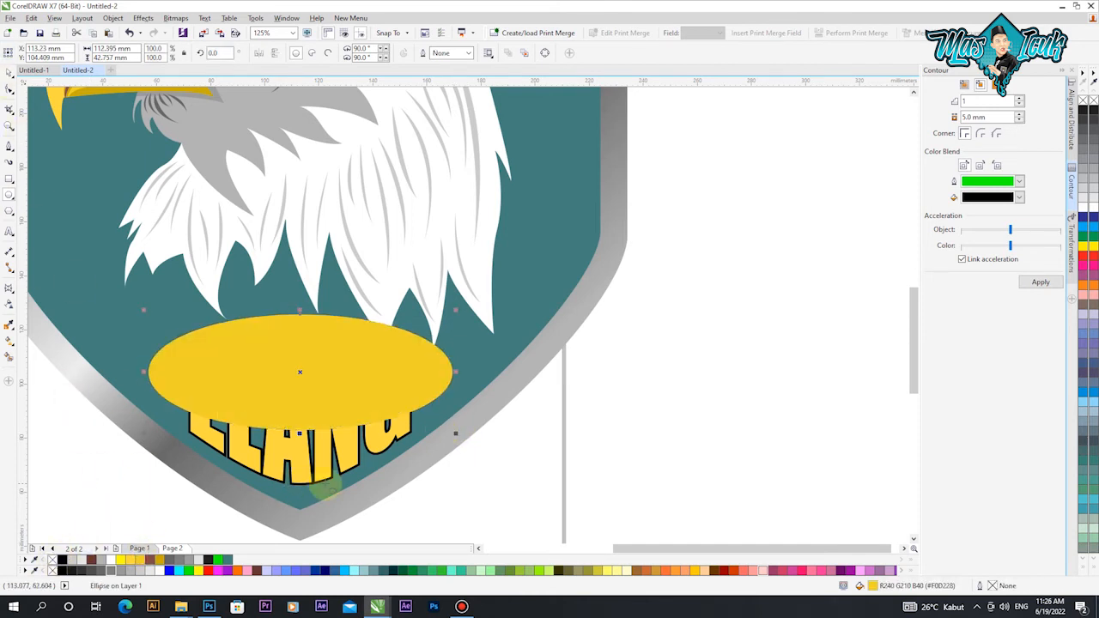
pyautogui.click(316, 490)
# Step: Edit the ELANG PowerClip contents, recolouring the ellipse white and fading it downward with a linear transparency
pyautogui.click(266, 500)
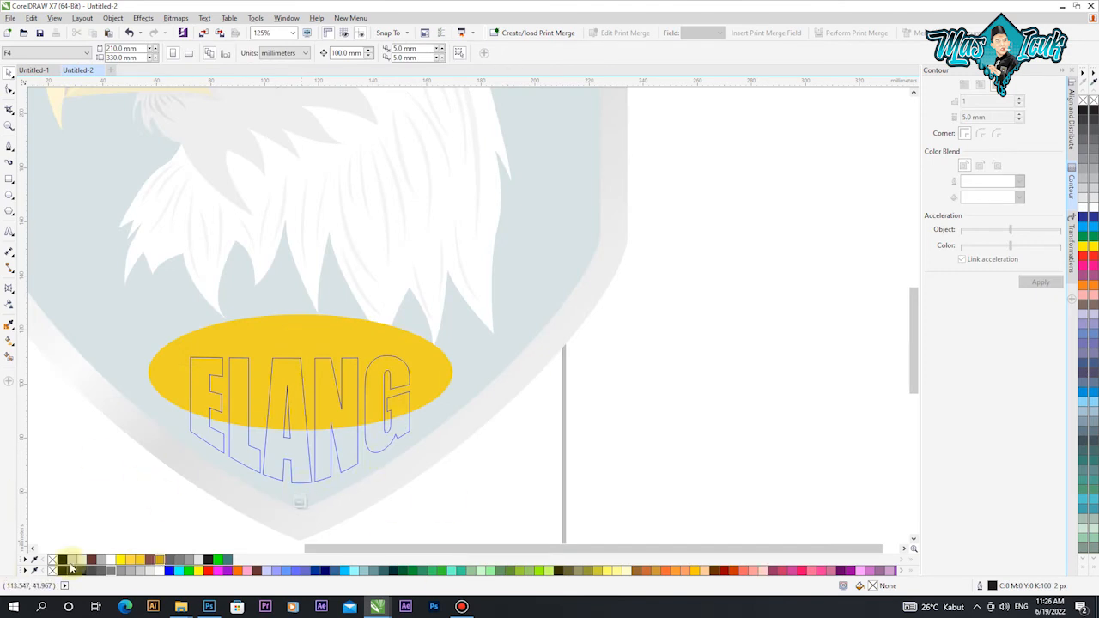
pyautogui.click(254, 412)
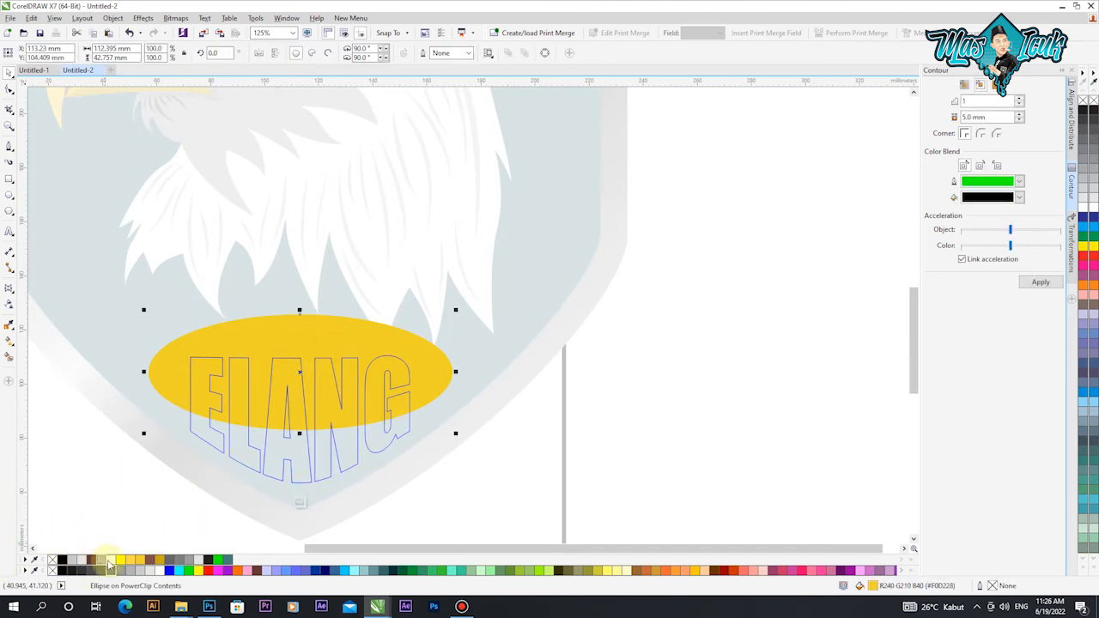
pyautogui.click(109, 561)
pyautogui.click(8, 305)
pyautogui.moveTo(299, 365); pyautogui.dragTo(310, 409)
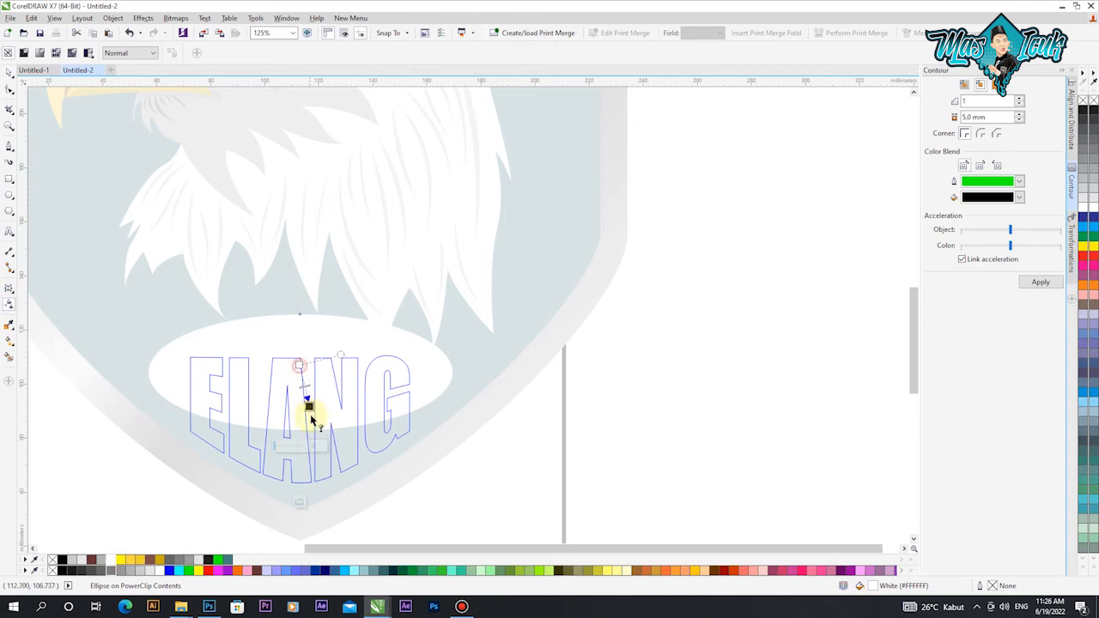
pyautogui.click(300, 500)
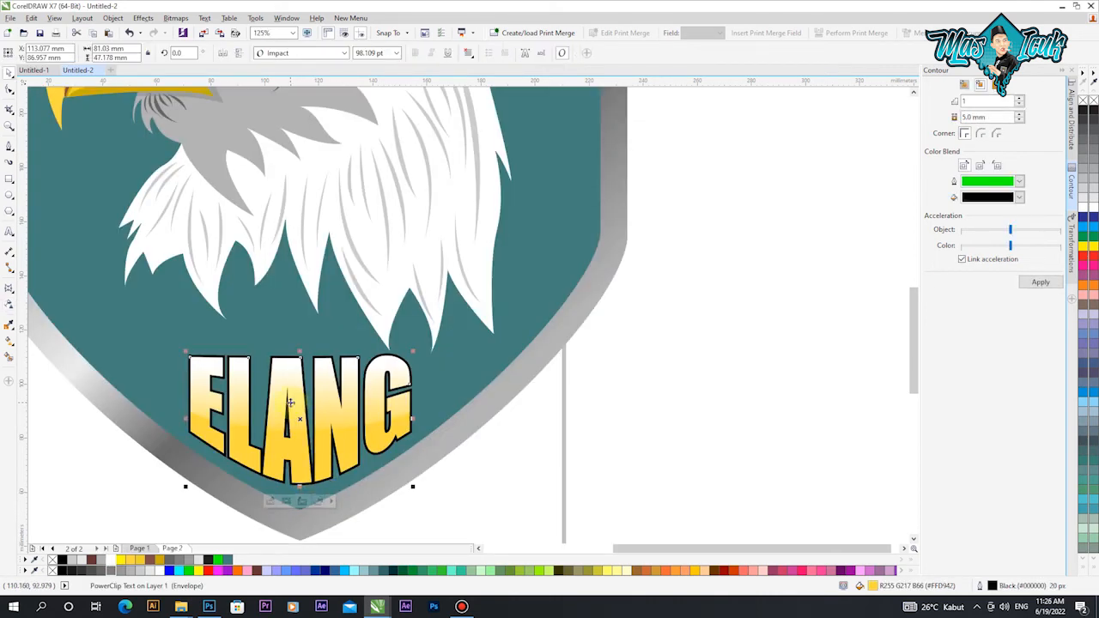
# Step: Stretch the clipped ellipse's transparency vertically, from near the ellipse's upper edge down to just below it
pyautogui.click(228, 560)
pyautogui.hotkey('ctrl', 'z')
pyautogui.click(282, 501)
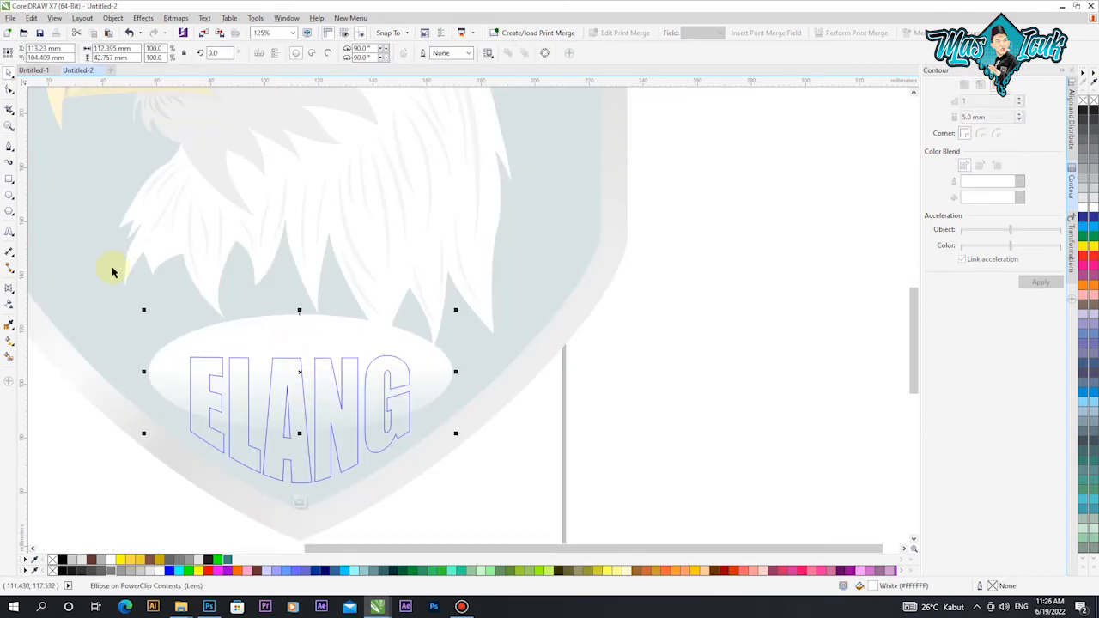
pyautogui.click(9, 305)
pyautogui.moveTo(299, 342); pyautogui.dragTo(299, 336)
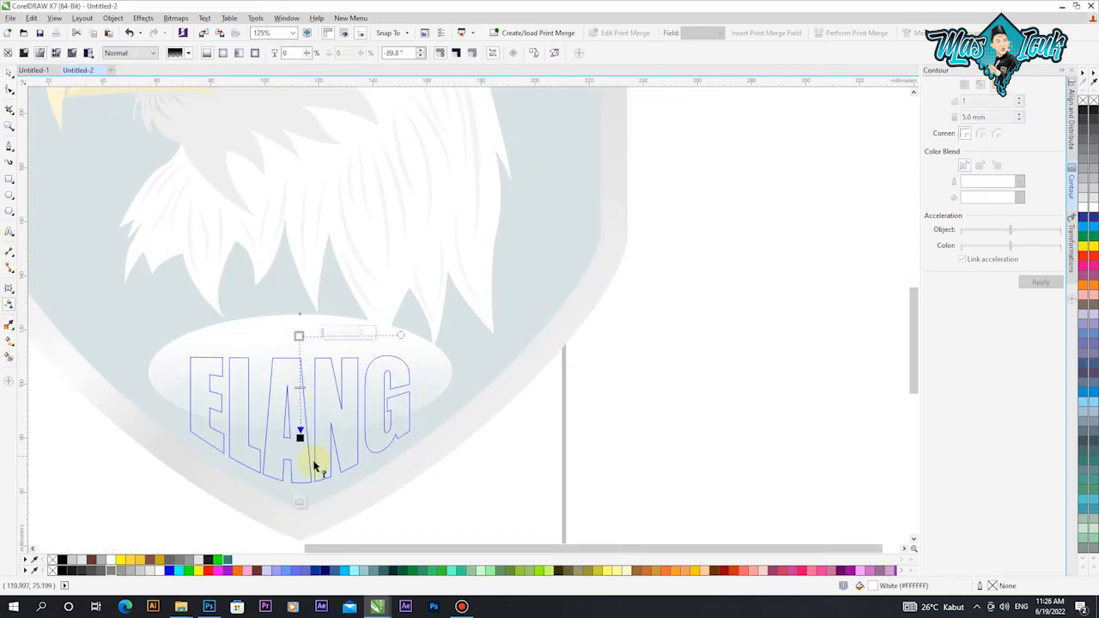
pyautogui.click(300, 503)
pyautogui.doubleClick(297, 421)
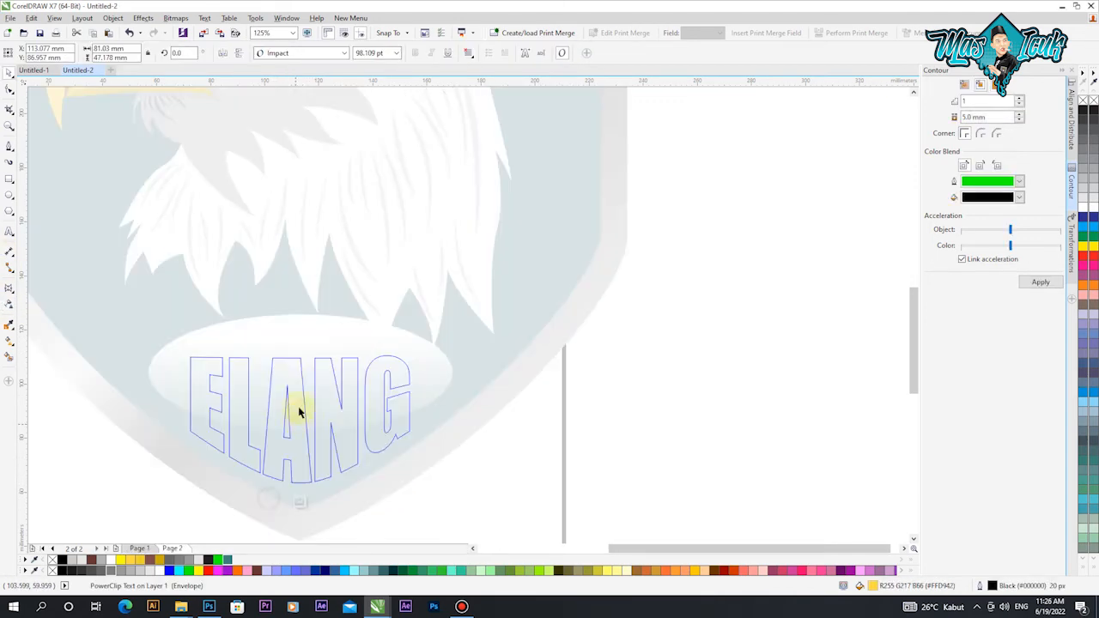
pyautogui.click(302, 393)
pyautogui.click(10, 304)
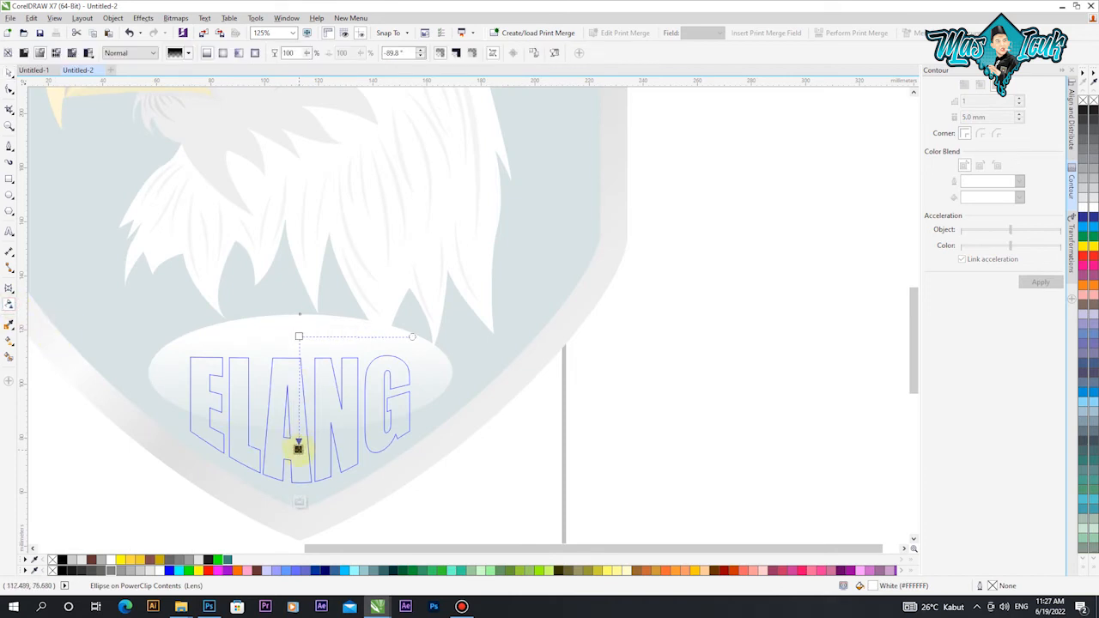
pyautogui.click(300, 503)
# Step: Fill the ELANG text with reddish brown R130 G76 B76 (#824C4C)
pyautogui.click(219, 561)
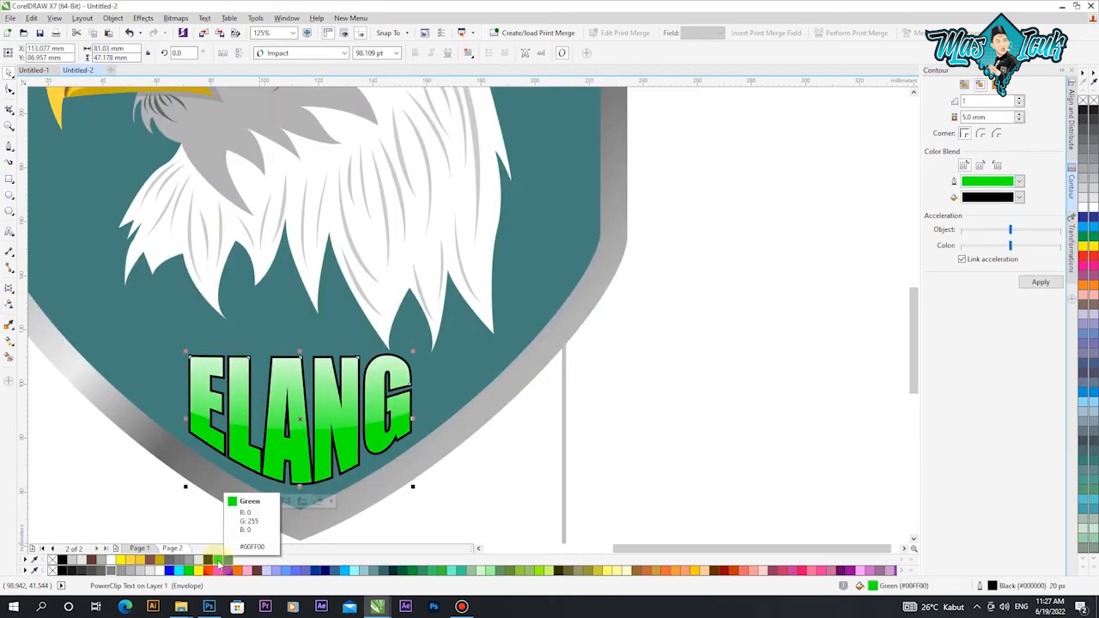
pyautogui.click(160, 560)
pyautogui.click(424, 515)
pyautogui.scroll(6, 274, 440)
pyautogui.scroll(-6, 273, 439)
# Step: Set the ELANG text's outline width to 25 px
pyautogui.click(292, 447)
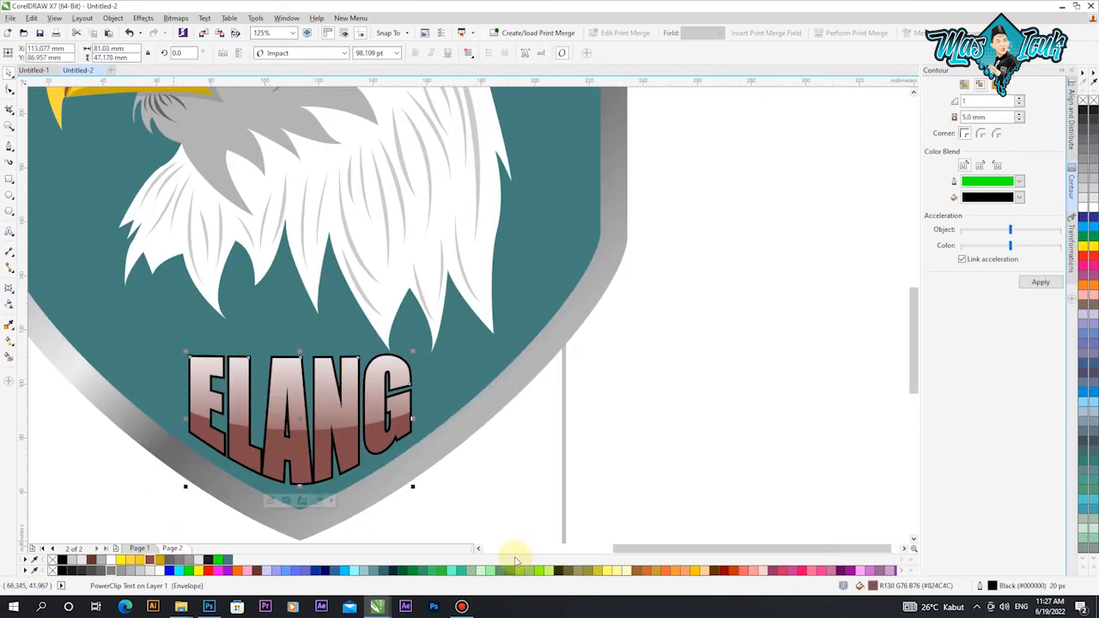
pyautogui.doubleClick(992, 586)
pyautogui.click(476, 227)
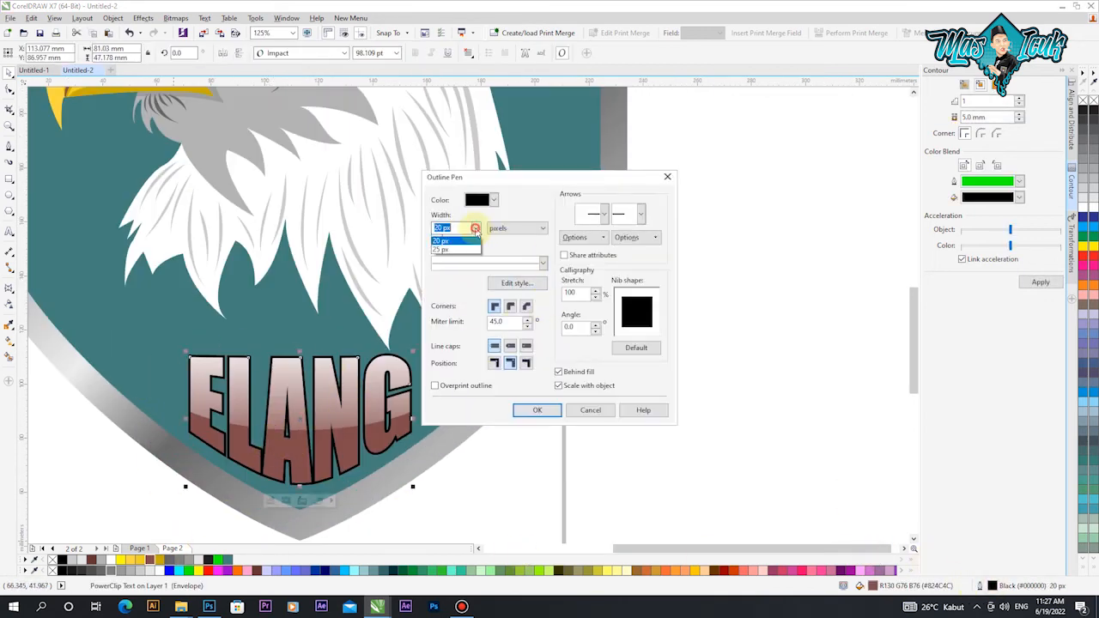
pyautogui.click(447, 330)
pyautogui.click(538, 409)
pyautogui.click(628, 443)
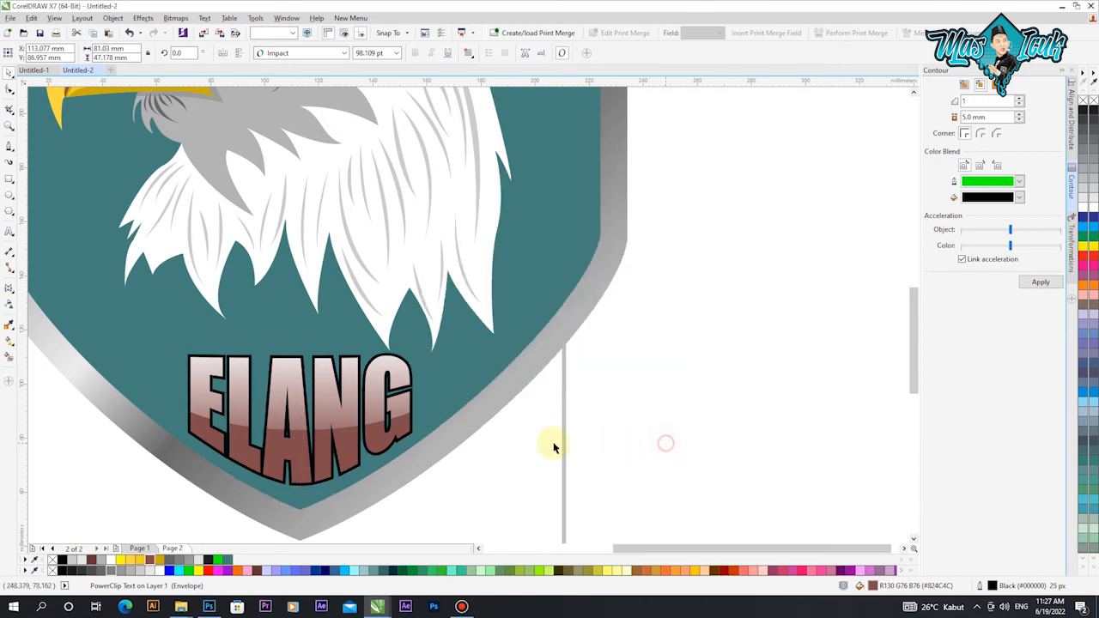
# Step: Change the ELANG text's outline colour to 30% Black (#B3B3B3)
pyautogui.click(413, 375)
pyautogui.rightClick(225, 560)
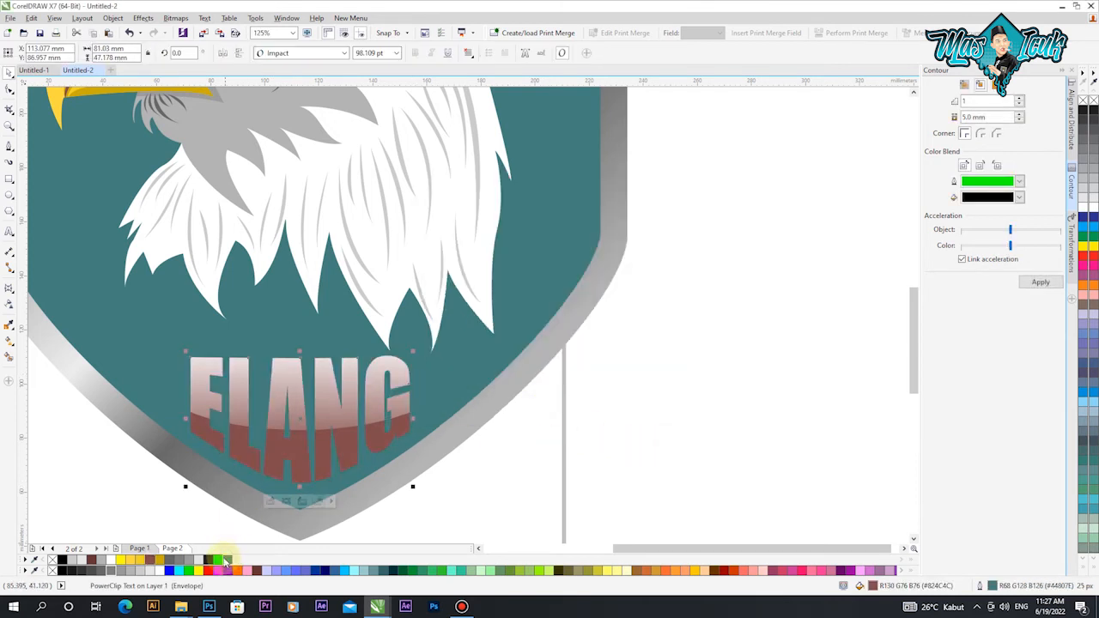
pyautogui.rightClick(101, 560)
pyautogui.click(483, 498)
# Step: Set the ELANG text's outline width to 30 px
pyautogui.click(283, 483)
pyautogui.press('F12')
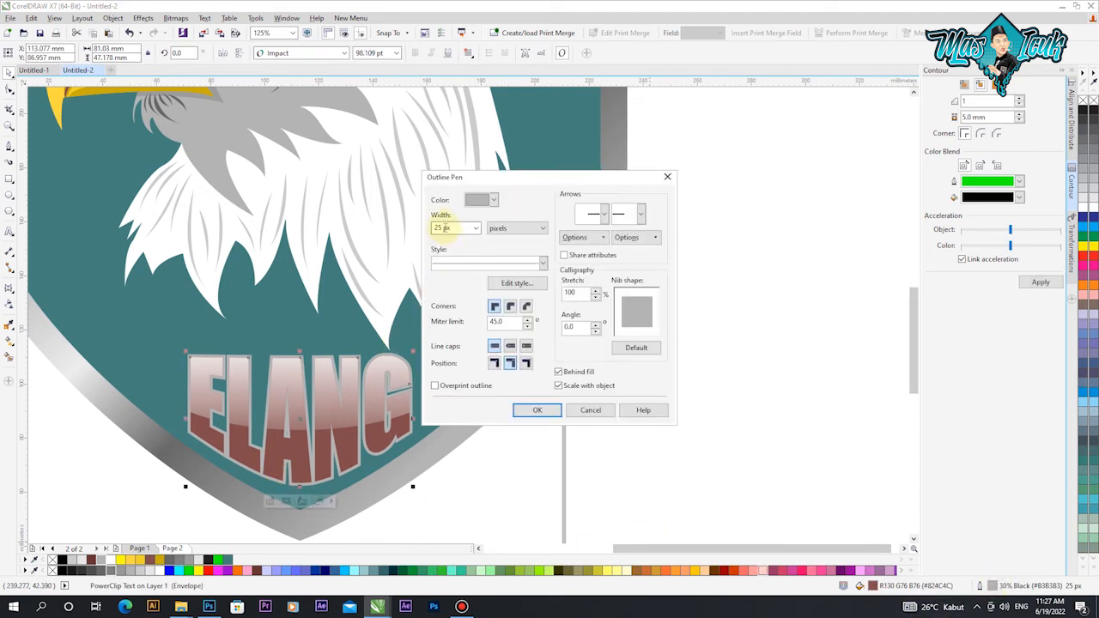
pyautogui.click(538, 410)
pyautogui.click(656, 408)
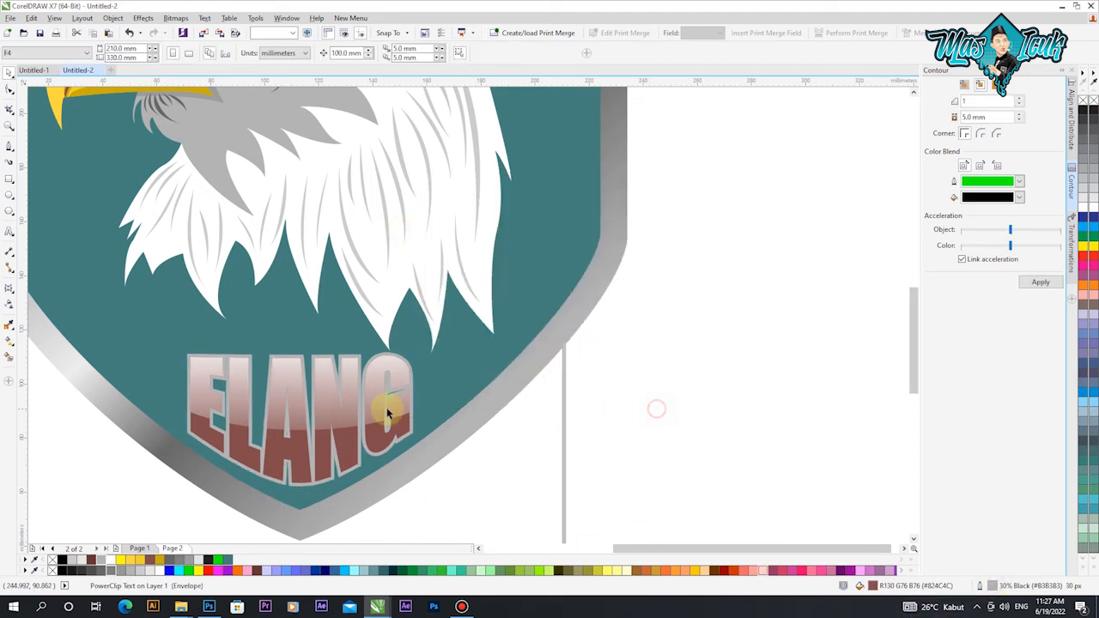
pyautogui.scroll(-2, 237, 383)
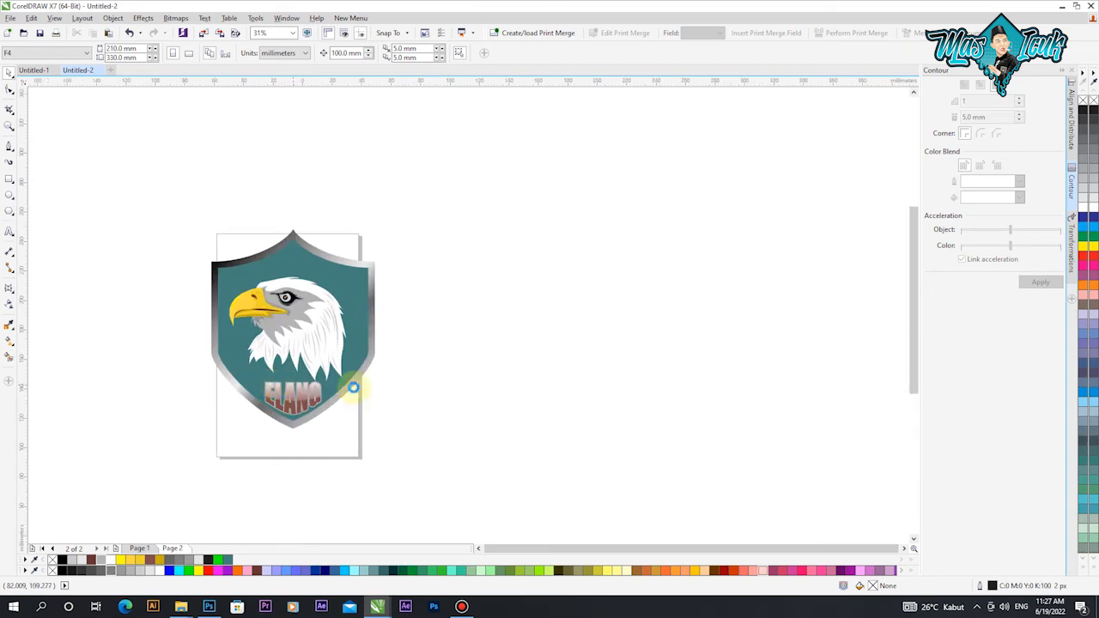
pyautogui.scroll(3, 355, 385)
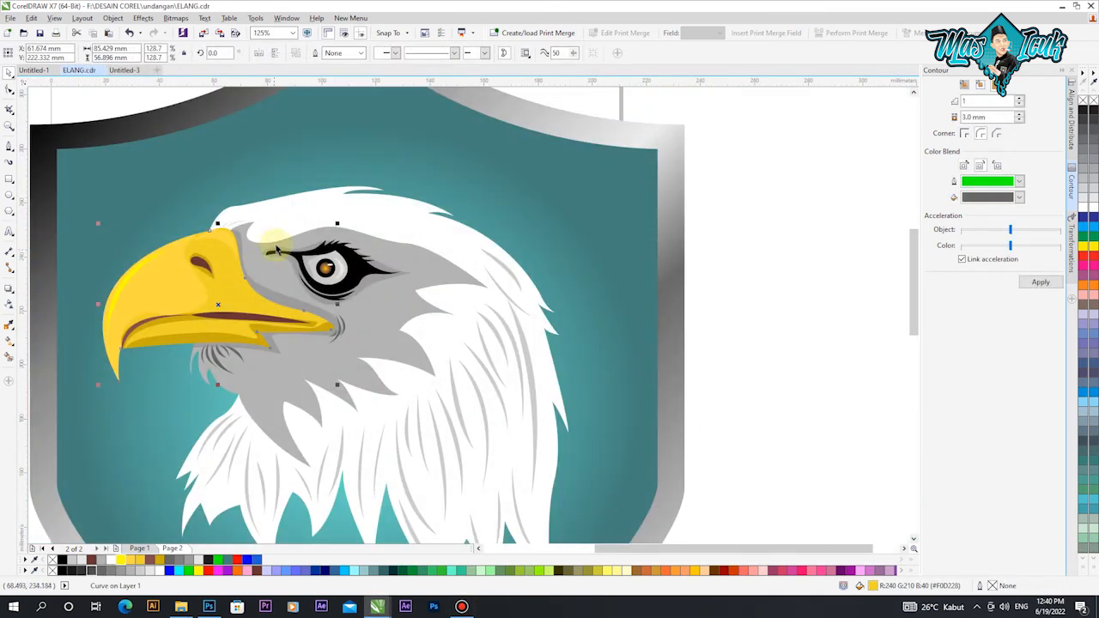
# Step: Weld the three selected eagle shapes, the beak, grey face and white head, into one white silhouette
pyautogui.scroll(2, 295, 203)
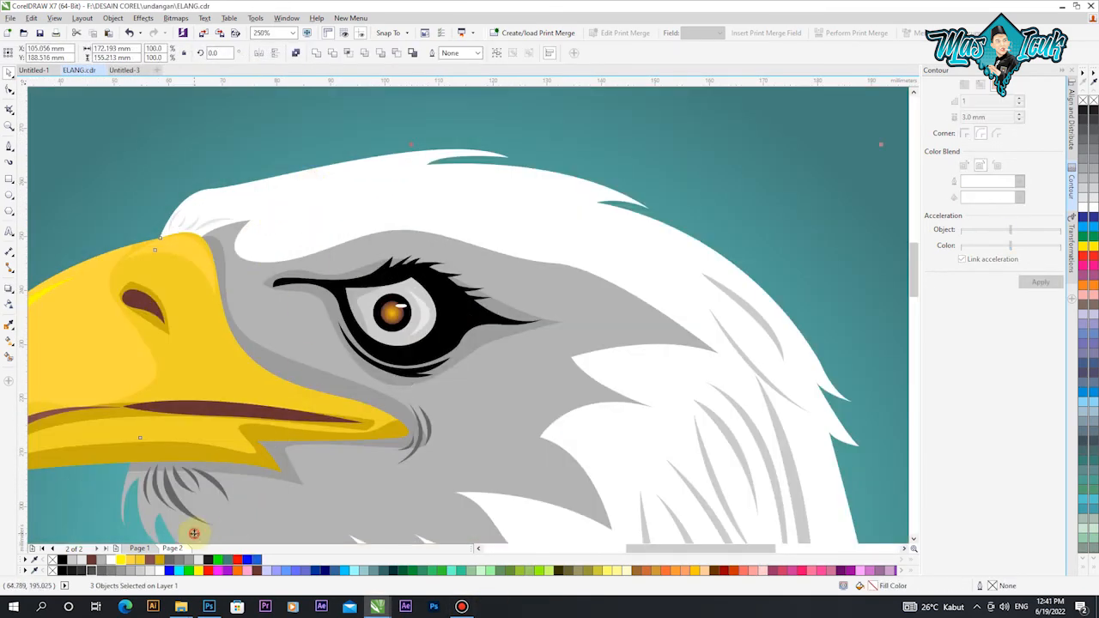
pyautogui.scroll(-2, 298, 378)
pyautogui.scroll(2, 295, 372)
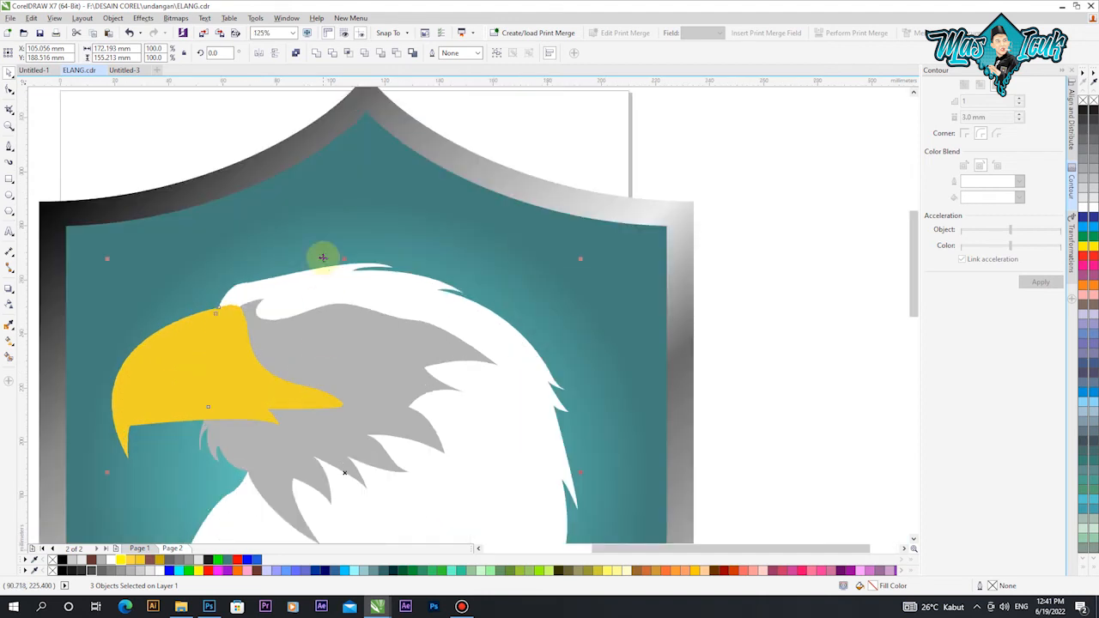
pyautogui.click(315, 53)
pyautogui.scroll(-2, 300, 324)
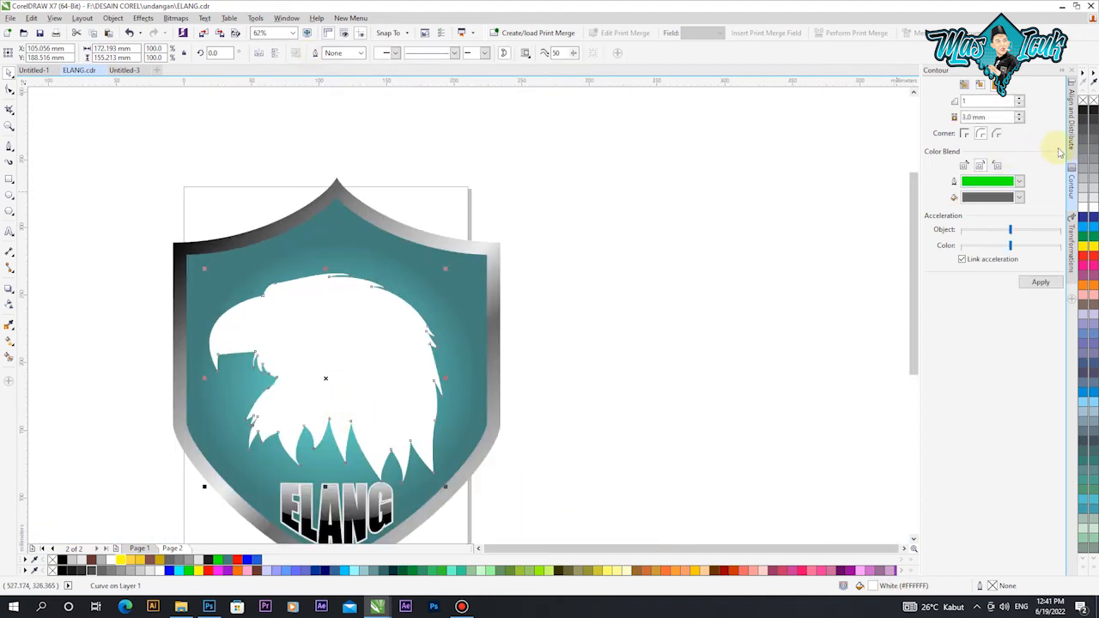
# Step: Apply a one-step 3.0 mm outside contour in dark grey to the eagle silhouette and break it apart
pyautogui.click(1039, 282)
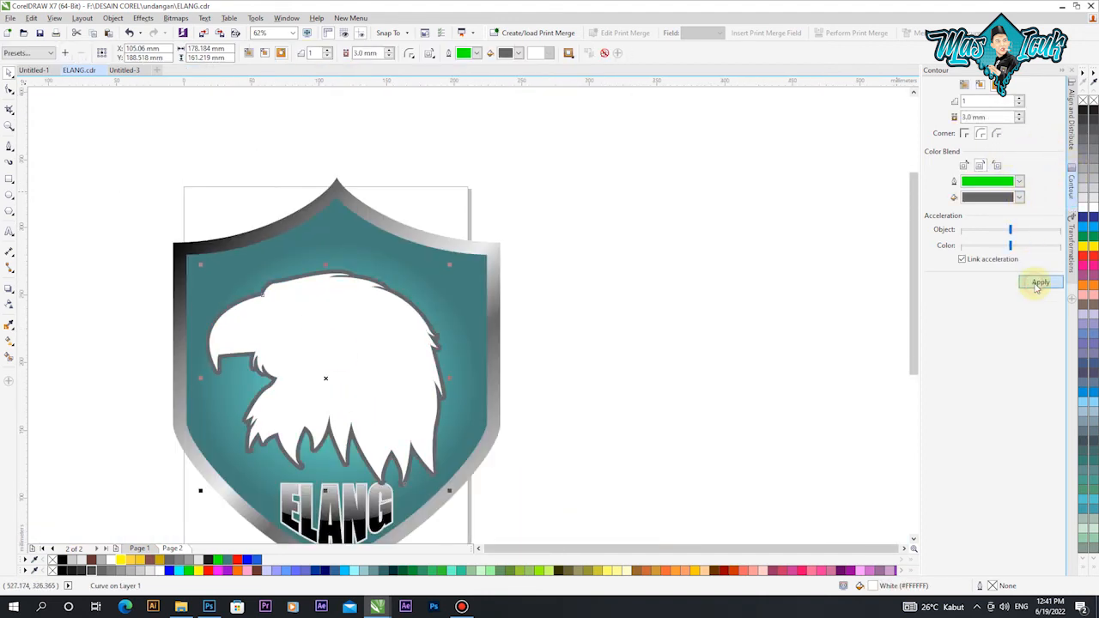
pyautogui.hotkey('ctrl', 'k')
pyautogui.click(608, 348)
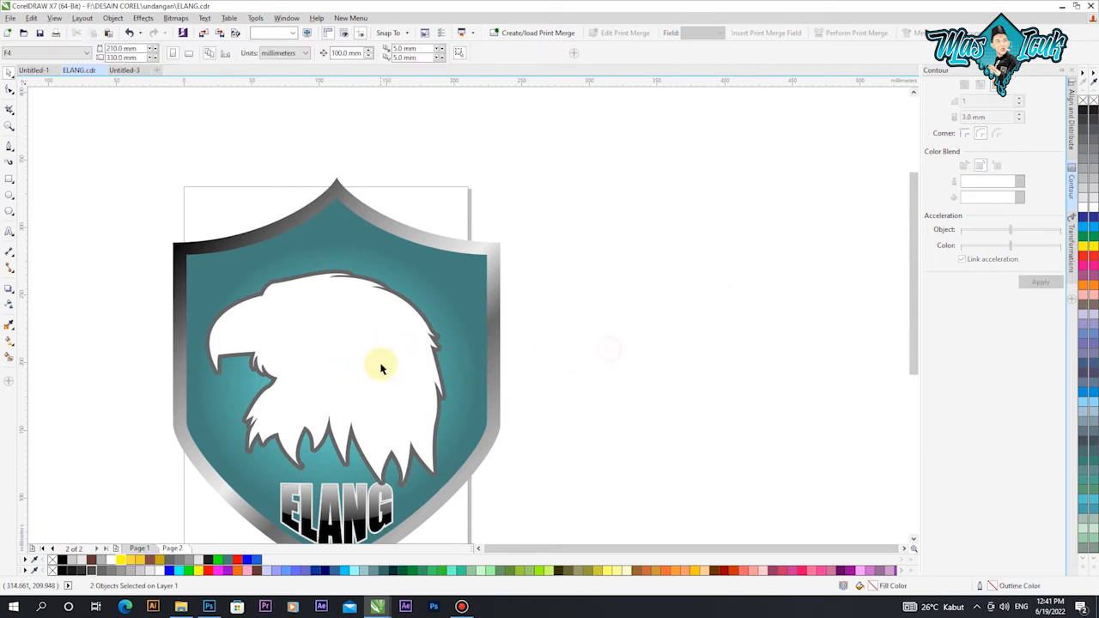
# Step: Delete the white silhouette and send the grey contour shape behind the eagle artwork
pyautogui.click(381, 365)
pyautogui.press('Delete')
pyautogui.click(384, 366)
pyautogui.hotkey('ctrl', 'pagedown')
pyautogui.click(572, 286)
# Step: Apply a diagonal linear gradient to the contour shape from the beak down to the rear neck feathers, starting in brown
pyautogui.click(419, 310)
pyautogui.click(10, 344)
pyautogui.moveTo(210, 286); pyautogui.dragTo(449, 453)
pyautogui.click(209, 285)
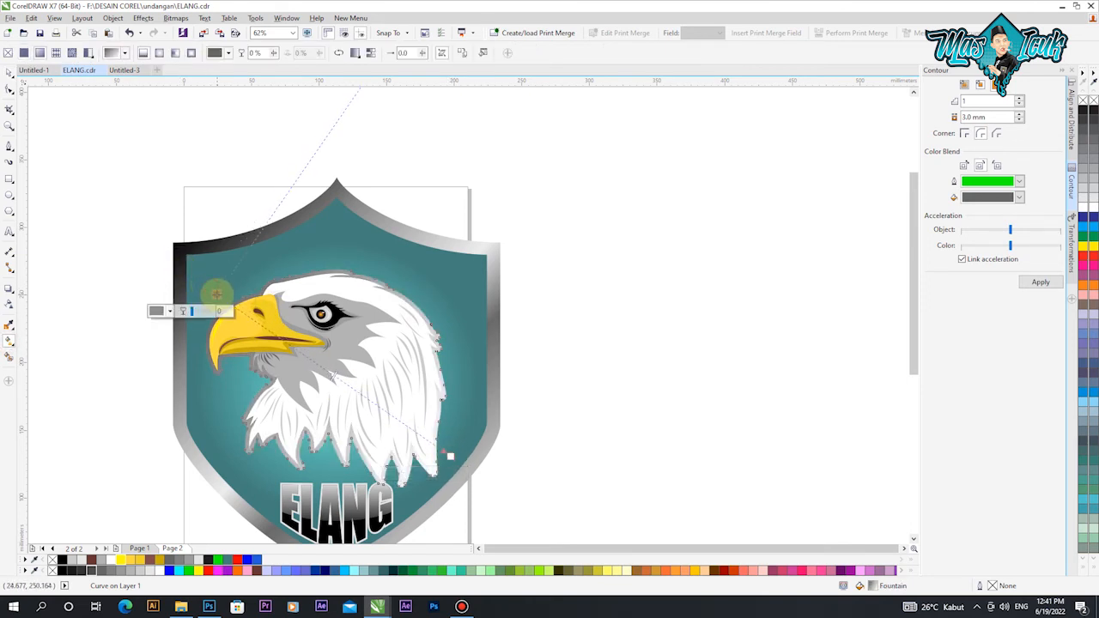
pyautogui.click(156, 311)
pyautogui.click(228, 420)
pyautogui.click(220, 396)
# Step: Add a bright yellow colour node at 26% of the contour shape's gradient
pyautogui.click(290, 346)
pyautogui.doubleClick(283, 340)
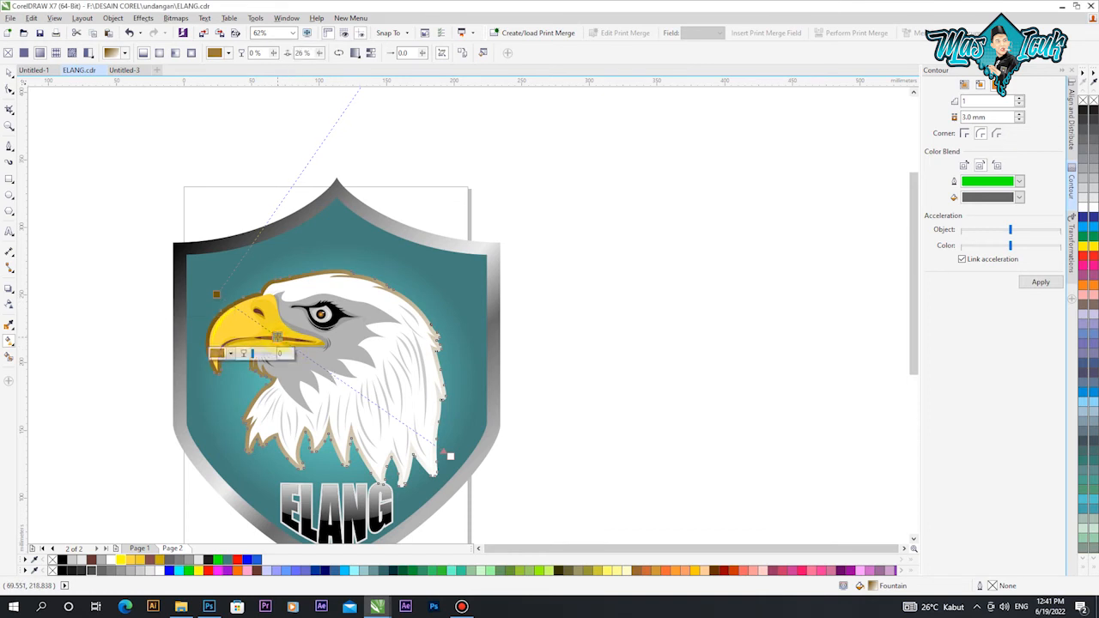
pyautogui.click(219, 354)
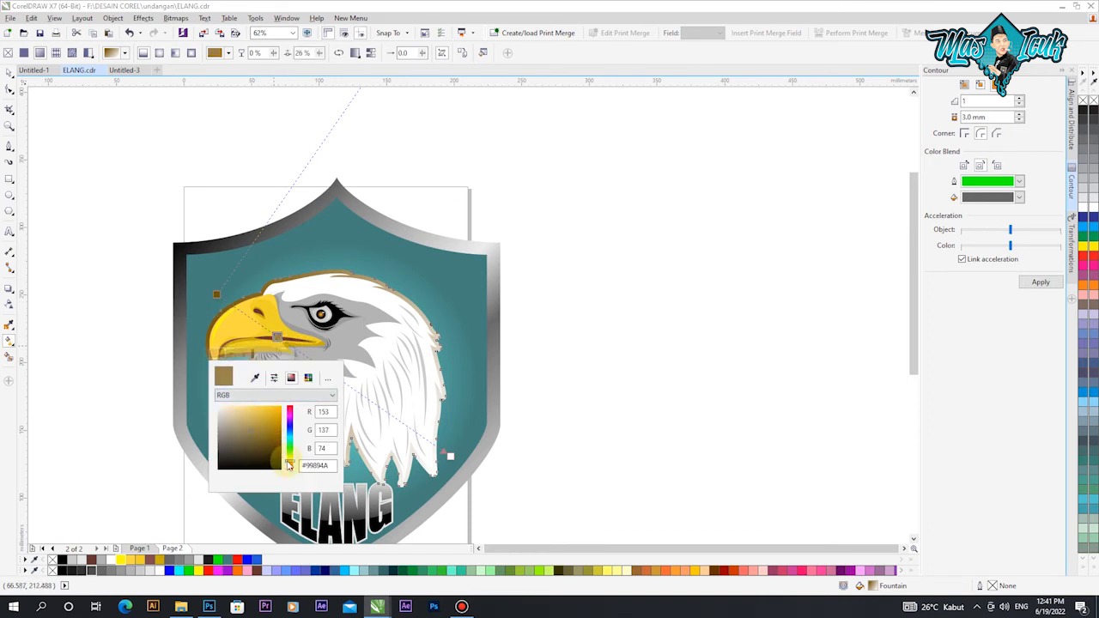
pyautogui.moveTo(274, 406); pyautogui.dragTo(279, 401)
pyautogui.click(306, 354)
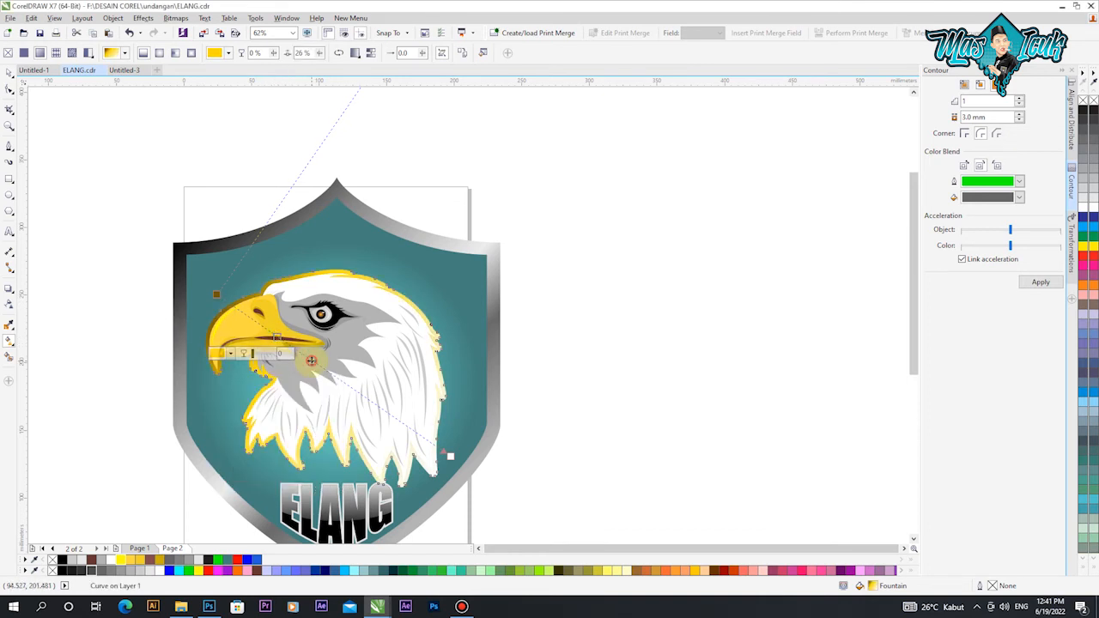
# Step: Add a dark gold R186 G145 B23 (#BA9117) colour node at 40% of the contour shape's gradient
pyautogui.doubleClick(312, 361)
pyautogui.click(249, 377)
pyautogui.moveTo(300, 447); pyautogui.dragTo(307, 446)
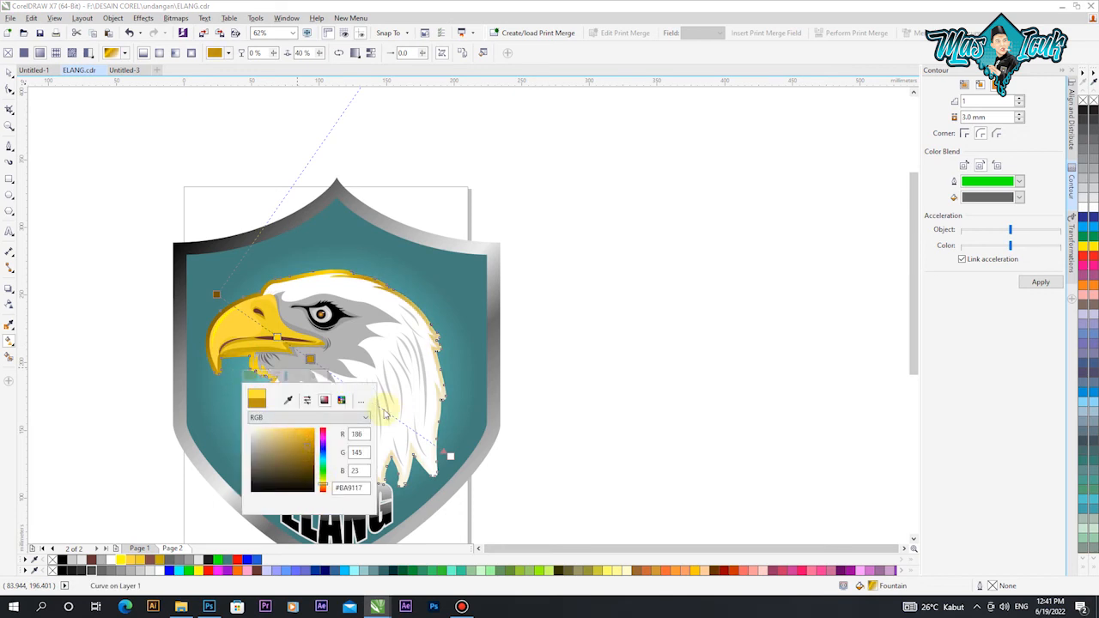
# Step: Add a pale cream colour node at 69% of the contour shape's gradient
pyautogui.doubleClick(379, 406)
pyautogui.click(318, 424)
pyautogui.moveTo(339, 484); pyautogui.dragTo(328, 475)
pyautogui.moveTo(378, 406); pyautogui.dragTo(366, 397)
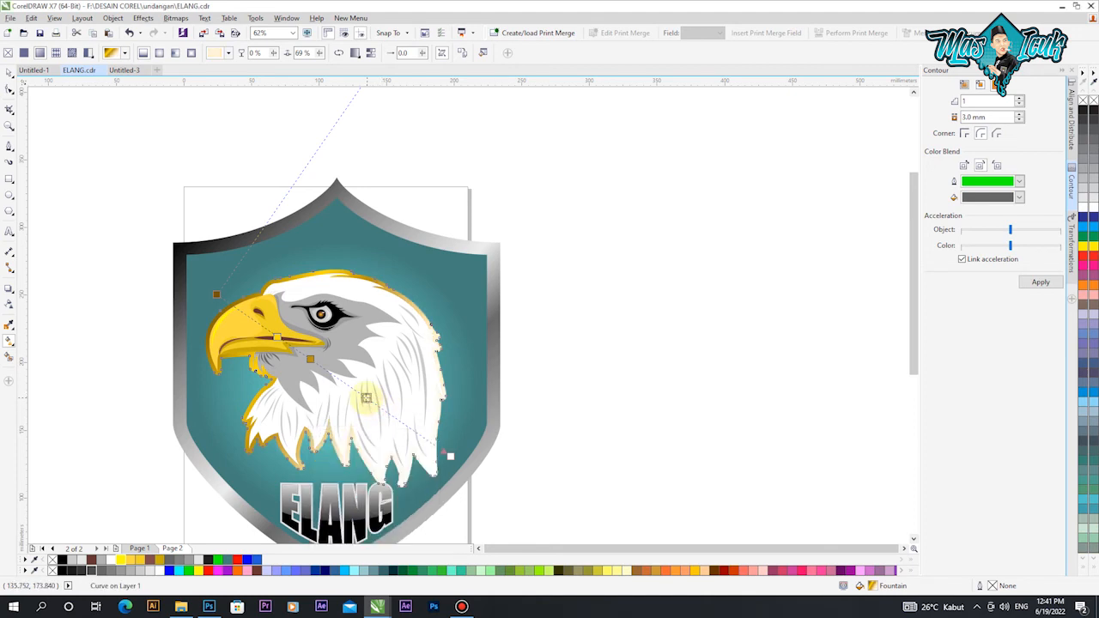
# Step: Add an orange R242 G162 B24 (#F2A218) colour node at 84% of the contour shape's gradient
pyautogui.doubleClick(413, 430)
pyautogui.click(358, 447)
pyautogui.click(407, 516)
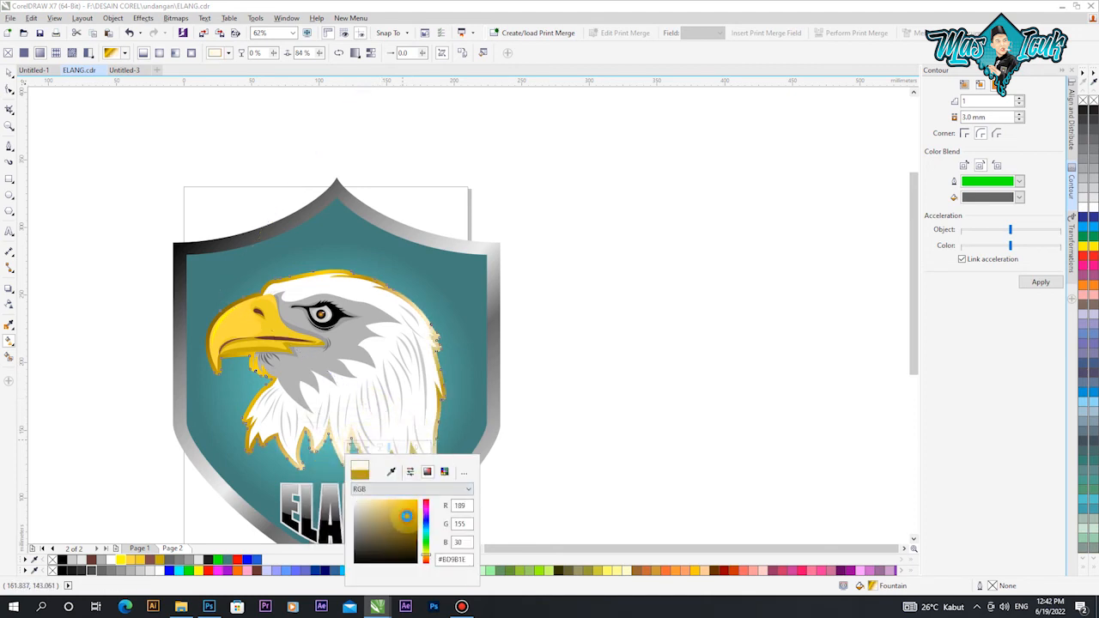
pyautogui.click(426, 557)
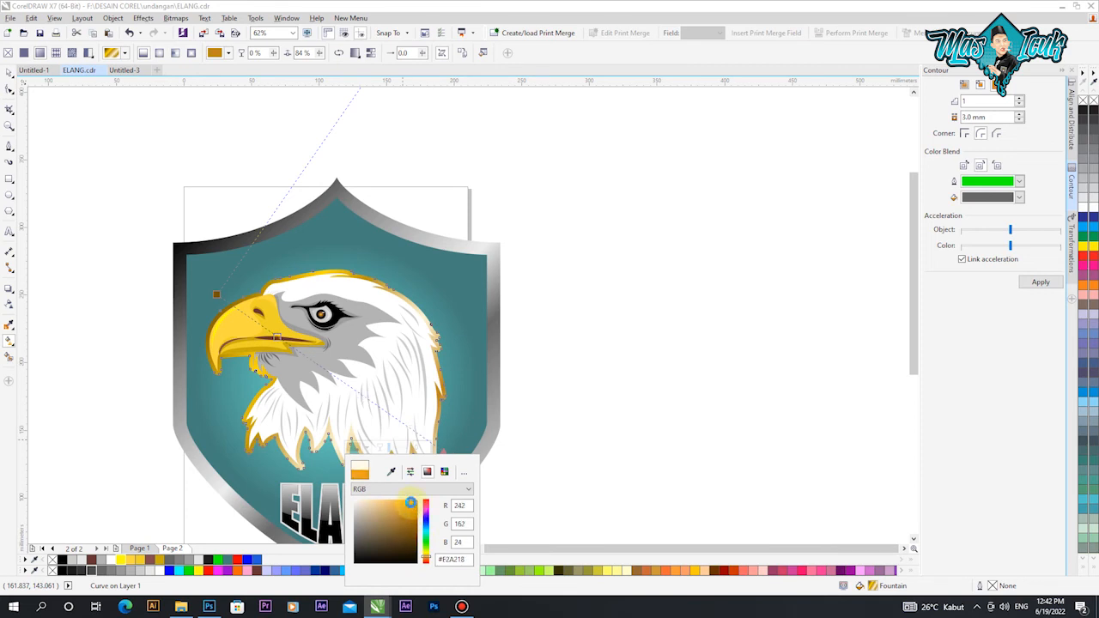
# Step: Make the gradient's end colour dark brown, then reposition its end point and move the inner nodes closer to the beak
pyautogui.click(451, 456)
pyautogui.click(404, 473)
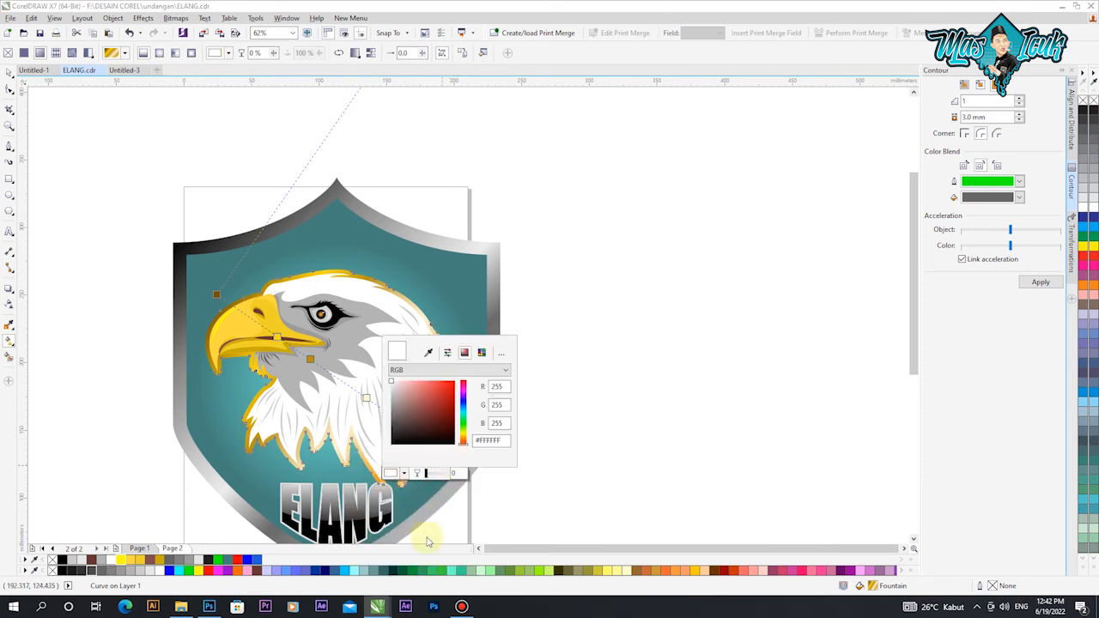
pyautogui.click(462, 437)
pyautogui.click(520, 489)
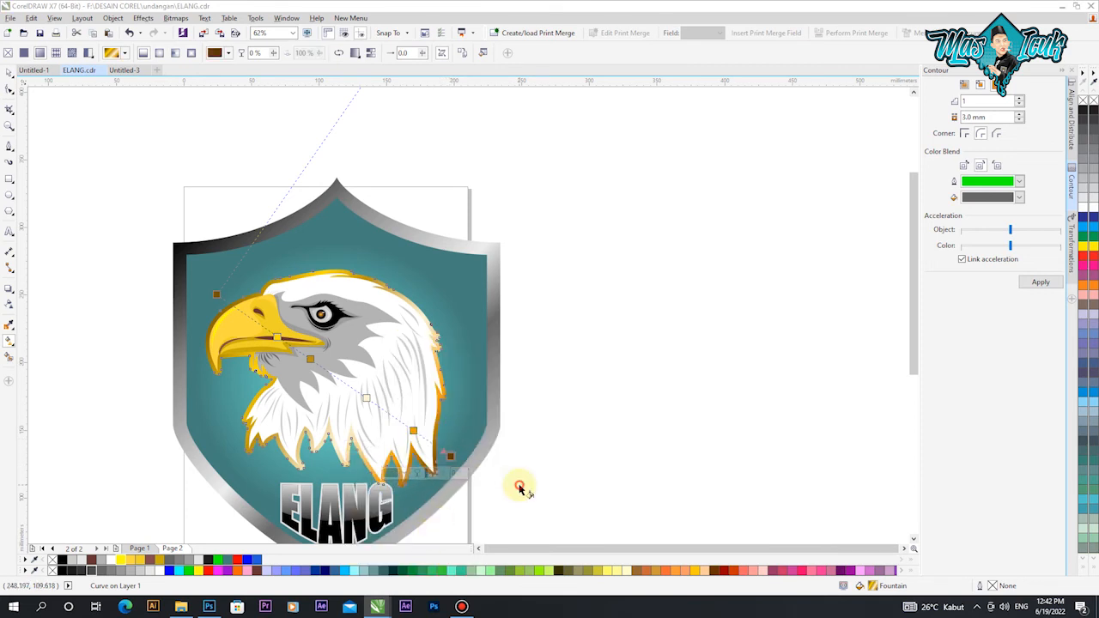
pyautogui.moveTo(450, 456); pyautogui.dragTo(444, 466)
pyautogui.moveTo(400, 428); pyautogui.dragTo(373, 412)
# Step: Add a pale yellow R255 G244 B145 (#FFF491) colour node at 84% of the contour shape's gradient
pyautogui.doubleClick(409, 438)
pyautogui.click(350, 455)
pyautogui.click(374, 509)
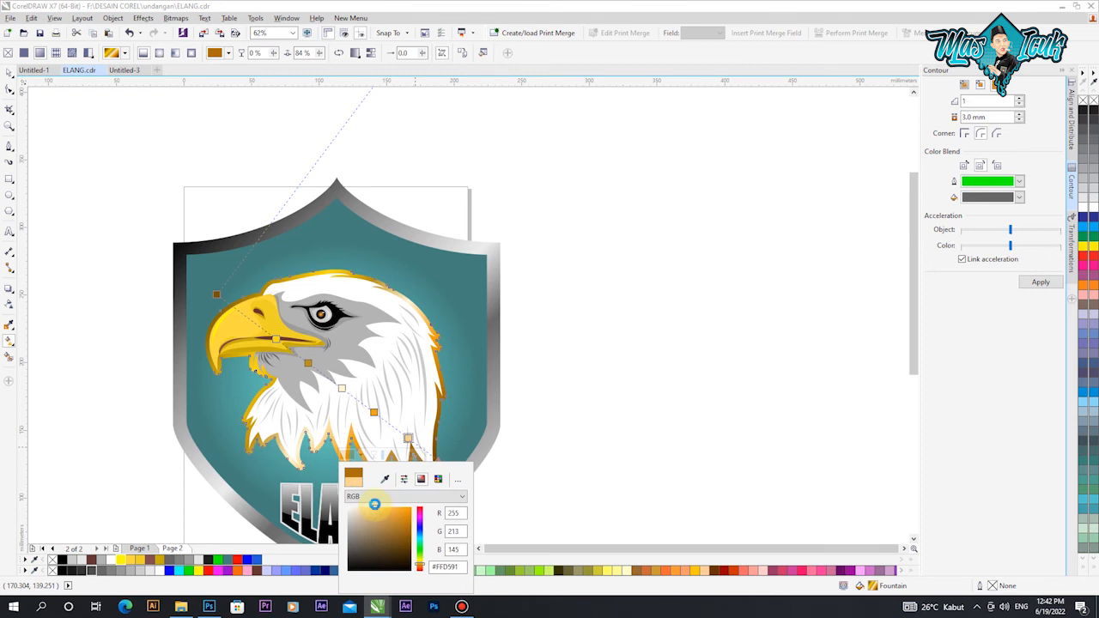
pyautogui.moveTo(421, 559); pyautogui.dragTo(420, 555)
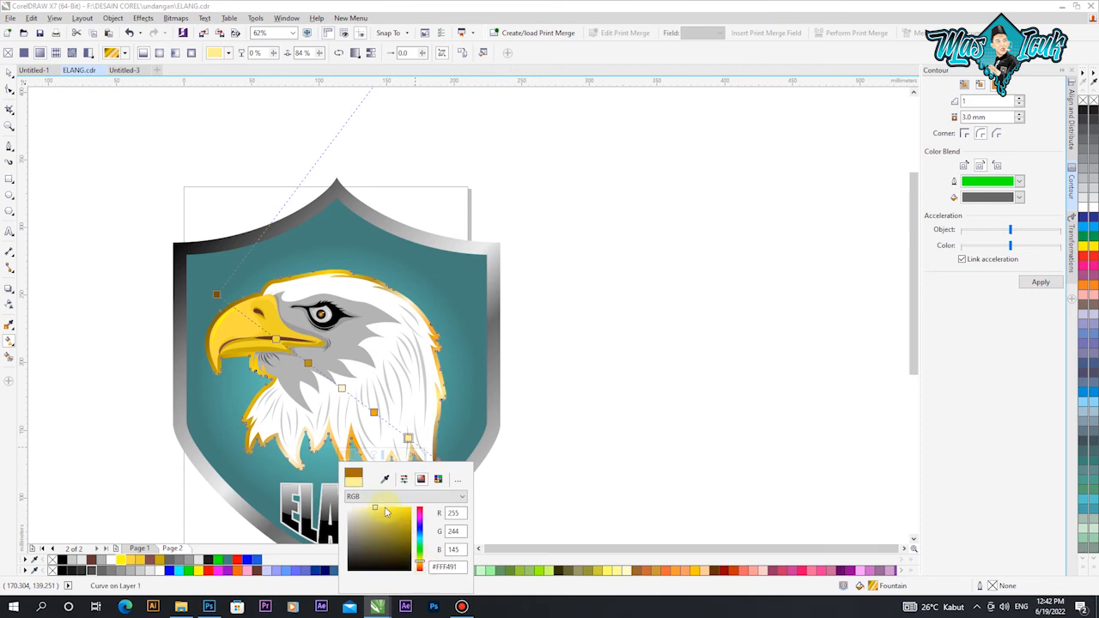
pyautogui.click(572, 438)
# Step: Reposition the gradient's start and end points, and place the dark gold node ahead of the yellow one along its line
pyautogui.moveTo(444, 465); pyautogui.dragTo(436, 466)
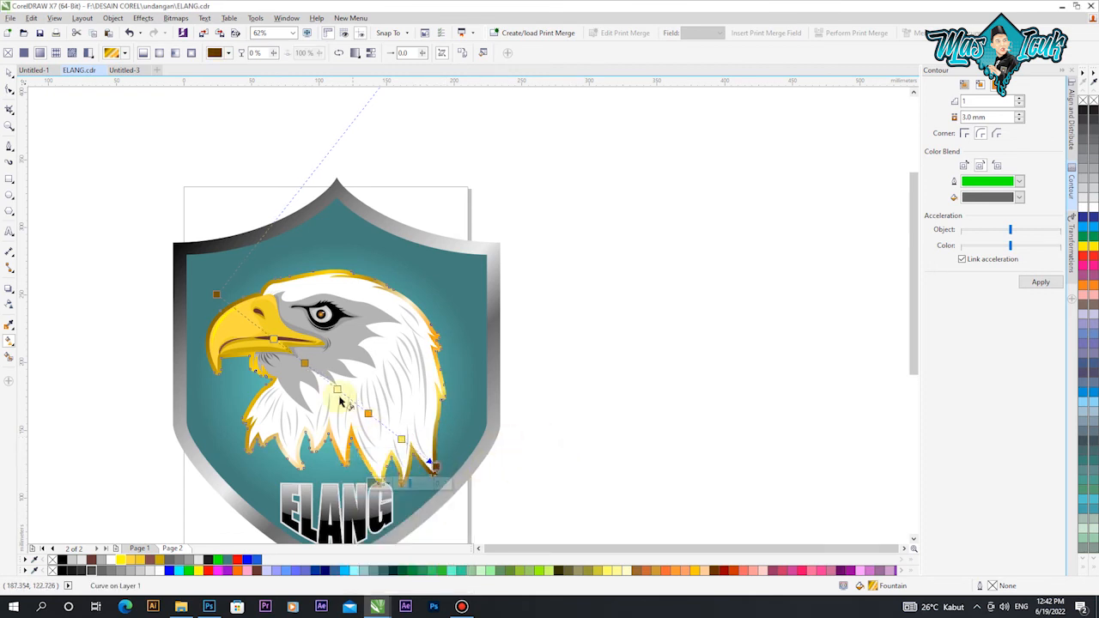
pyautogui.moveTo(216, 294); pyautogui.dragTo(236, 279)
pyautogui.click(319, 356)
pyautogui.moveTo(289, 327)
pyautogui.mouseDown()
pyautogui.moveTo(333, 367)
pyautogui.moveTo(285, 325)
pyautogui.mouseUp()
pyautogui.moveTo(333, 368); pyautogui.dragTo(309, 347)
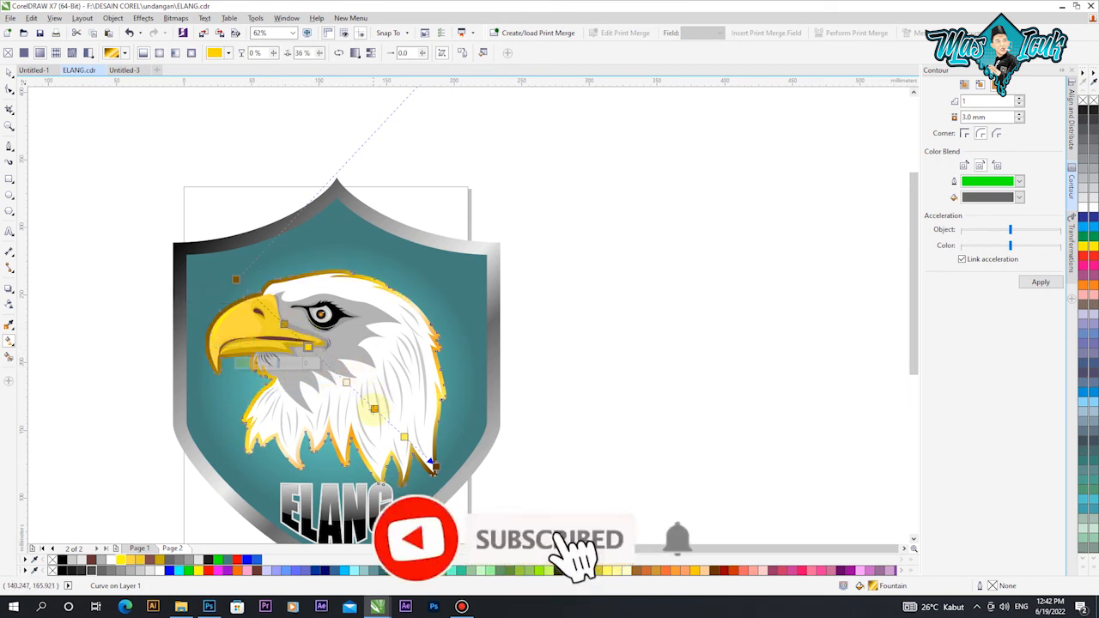
pyautogui.moveTo(374, 409); pyautogui.dragTo(369, 403)
pyautogui.click(347, 383)
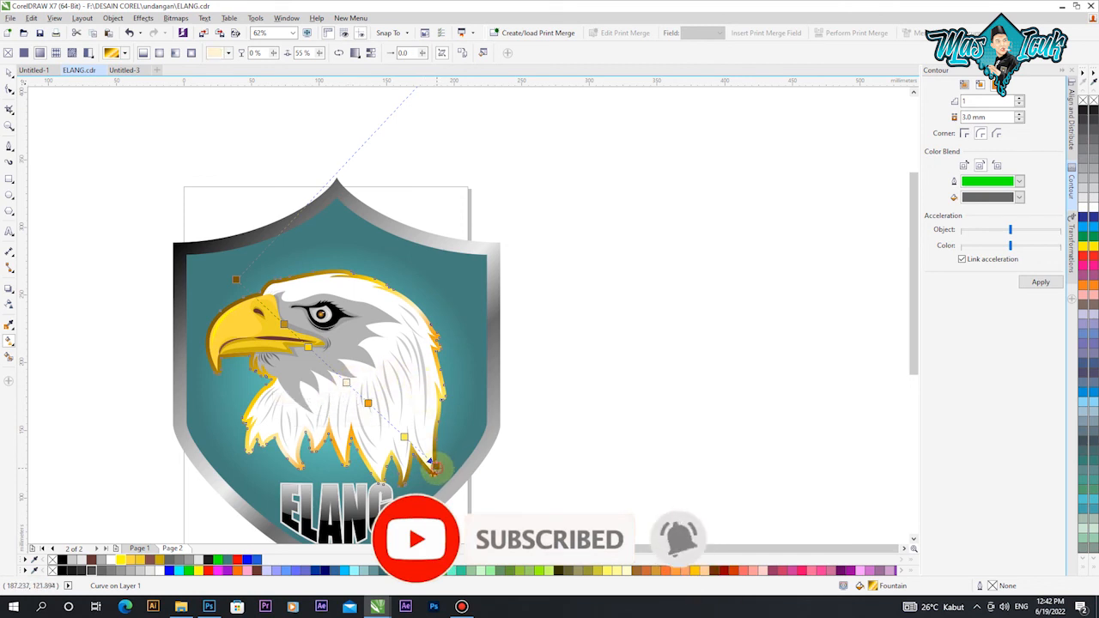
pyautogui.click(435, 466)
pyautogui.hotkey('ctrl', 'z')
pyautogui.hotkey('ctrl', 'z')
# Step: Shift the cream and orange gradient nodes slightly towards the beak and pull the gradient's end point inward, finishing the fill
pyautogui.click(347, 383)
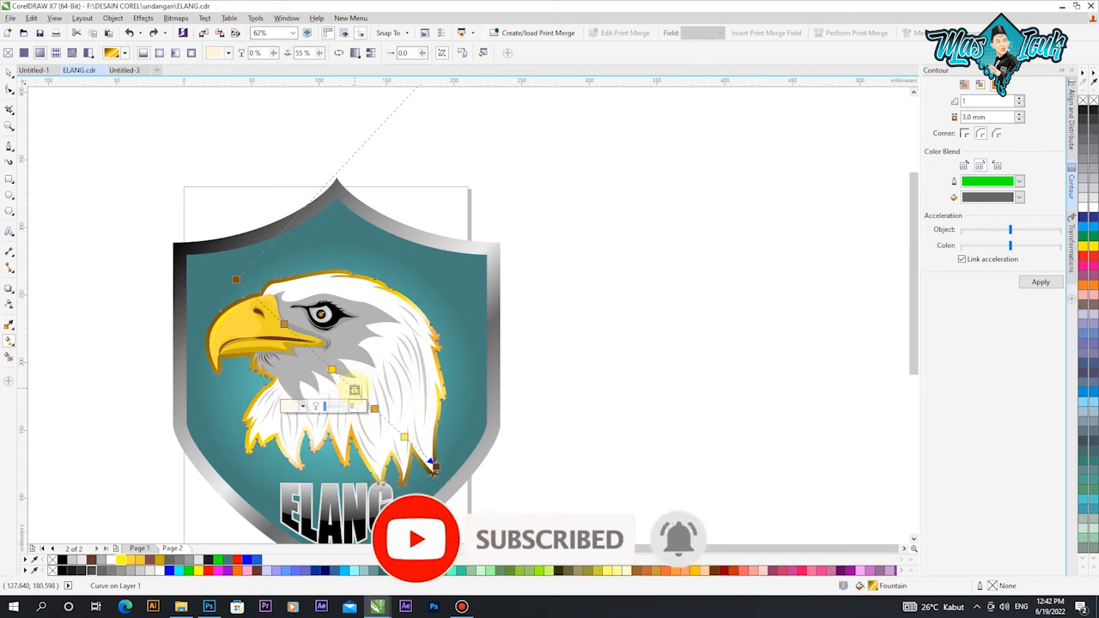
pyautogui.click(370, 405)
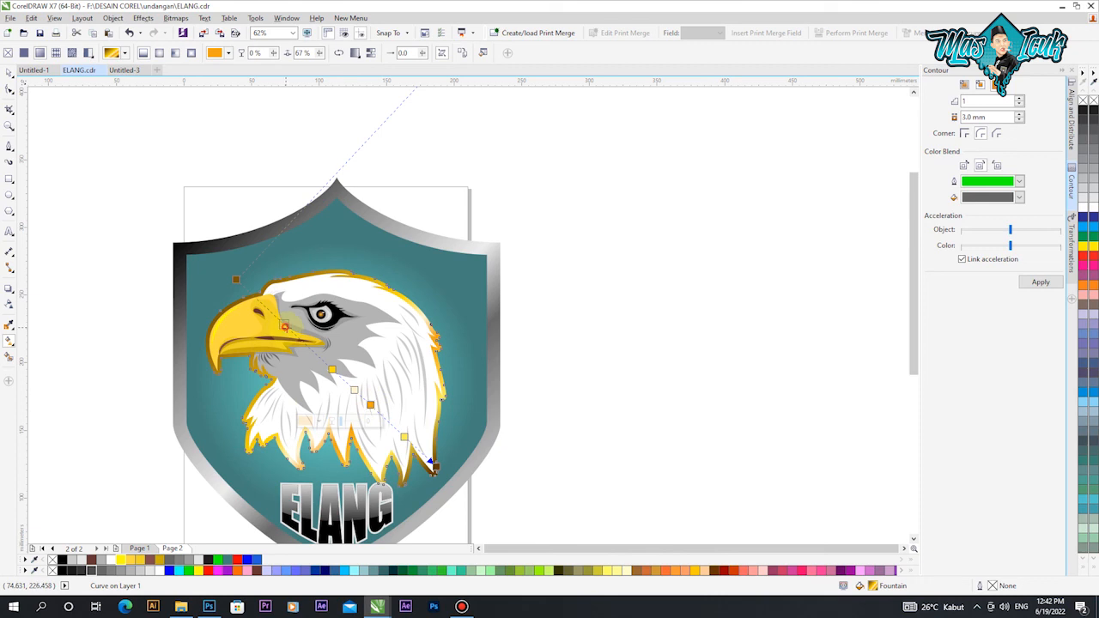
pyautogui.doubleClick(395, 428)
pyautogui.moveTo(436, 467); pyautogui.dragTo(420, 457)
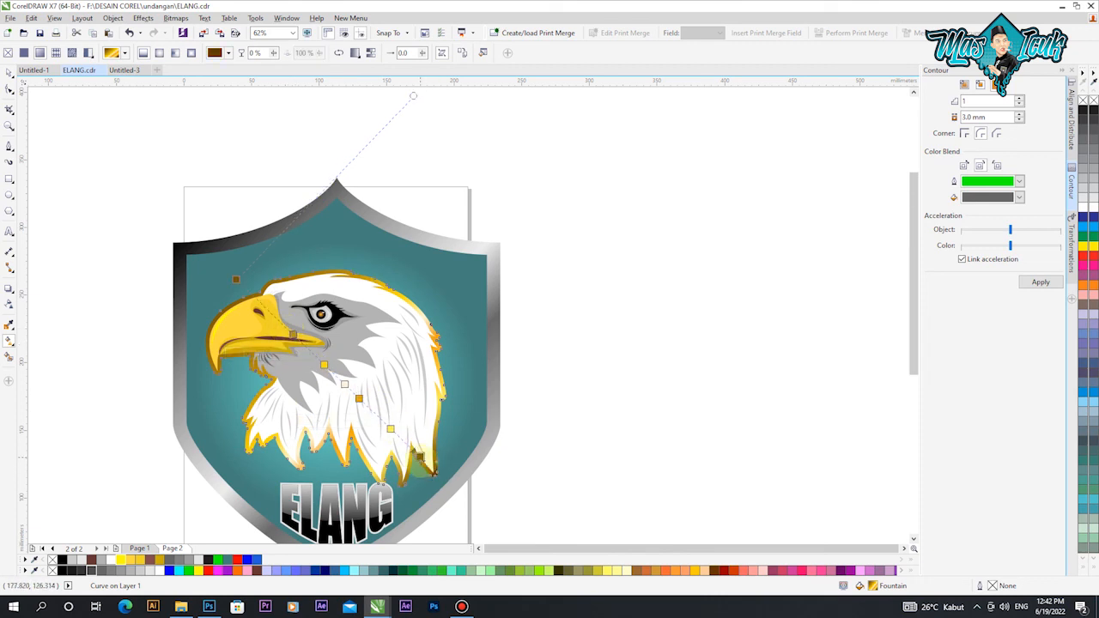
pyautogui.click(9, 73)
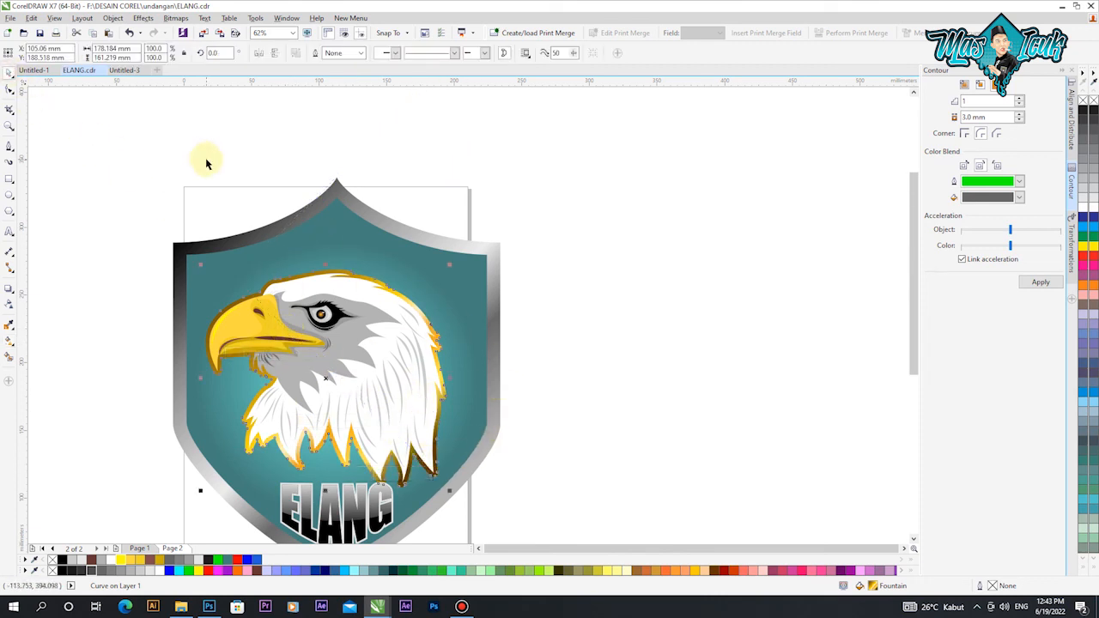
pyautogui.click(207, 163)
# Step: Open the ELANG text's PowerClip contents and fill the highlight ellipse with yellow R240 G210 B40 (#F0D228)
pyautogui.scroll(-1, 356, 360)
pyautogui.scroll(1, 357, 379)
pyautogui.click(334, 503)
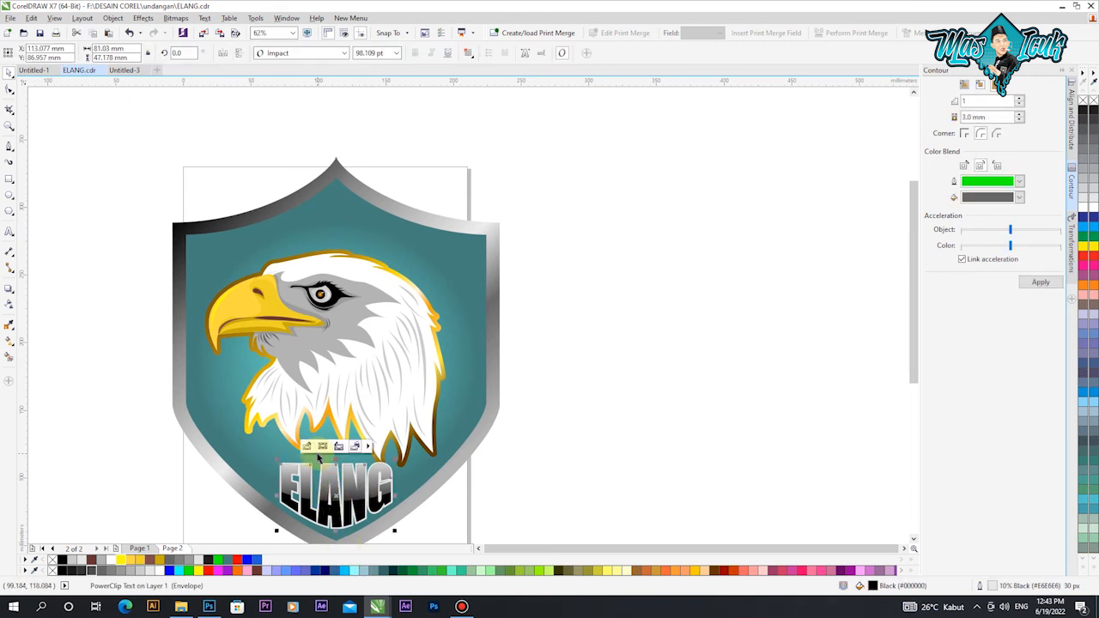
pyautogui.click(309, 446)
pyautogui.click(335, 472)
pyautogui.click(129, 560)
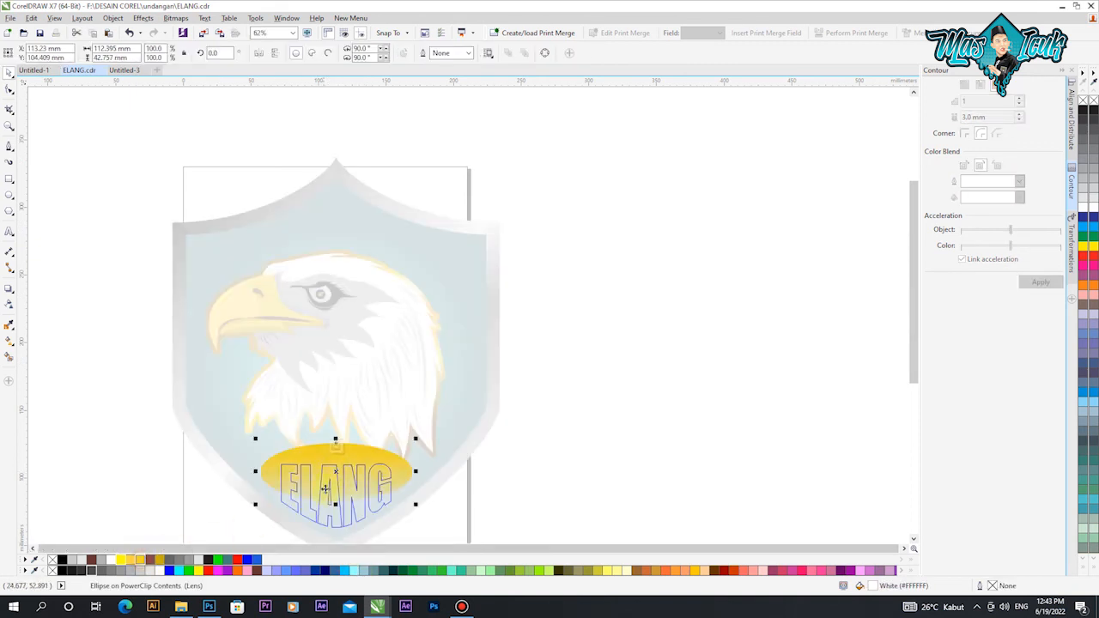
# Step: Redraw the yellow ellipse's linear transparency vertically, fading downward, and finish editing the PowerClip
pyautogui.moveTo(335, 454); pyautogui.dragTo(336, 513)
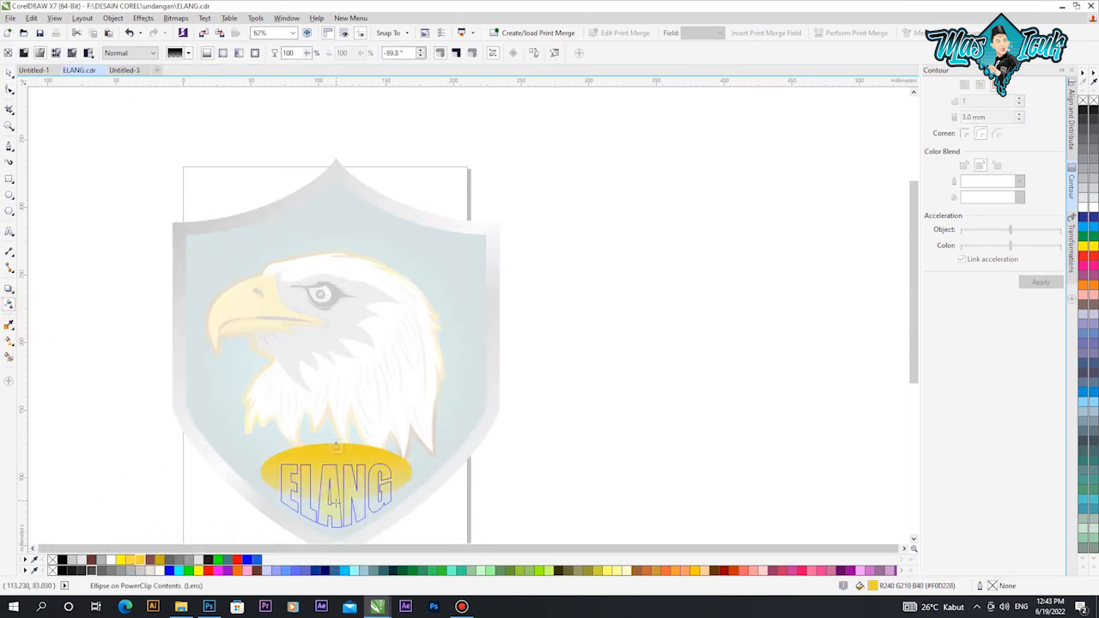
pyautogui.click(336, 446)
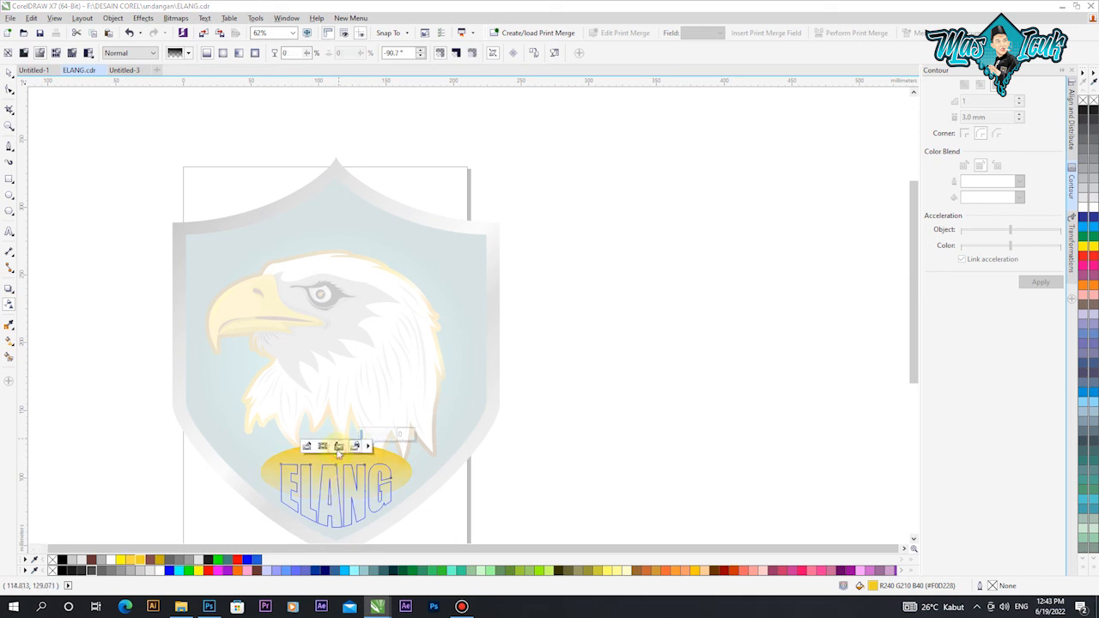
pyautogui.click(470, 497)
# Step: Add a black Multiply drop shadow with 66 opacity and 7 feathering to the eagle's gold contour shape
pyautogui.click(339, 244)
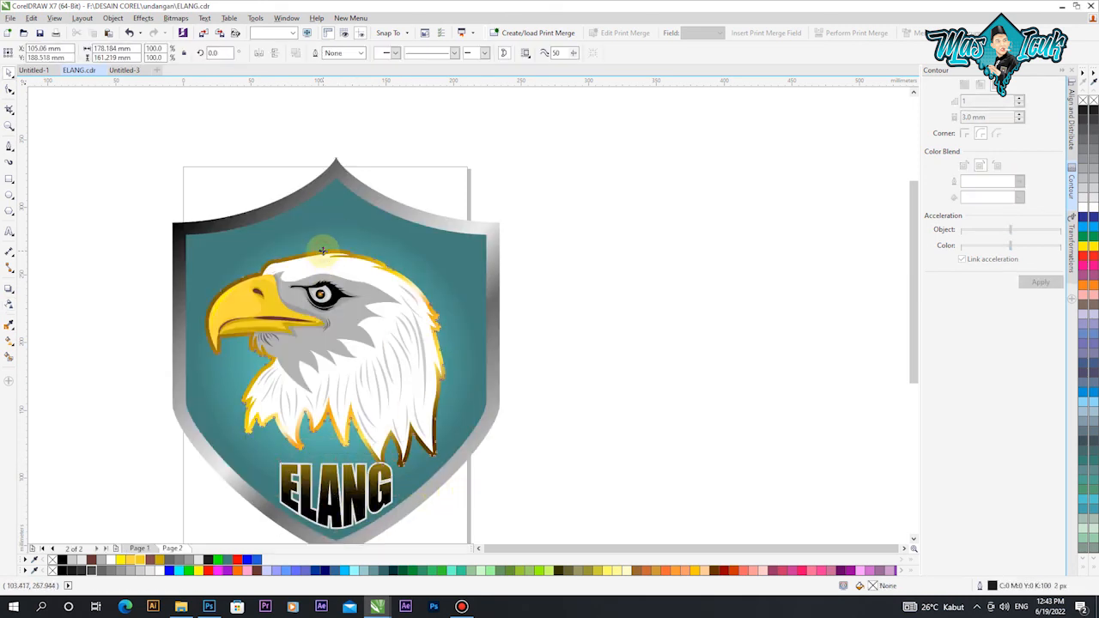
pyautogui.click(8, 291)
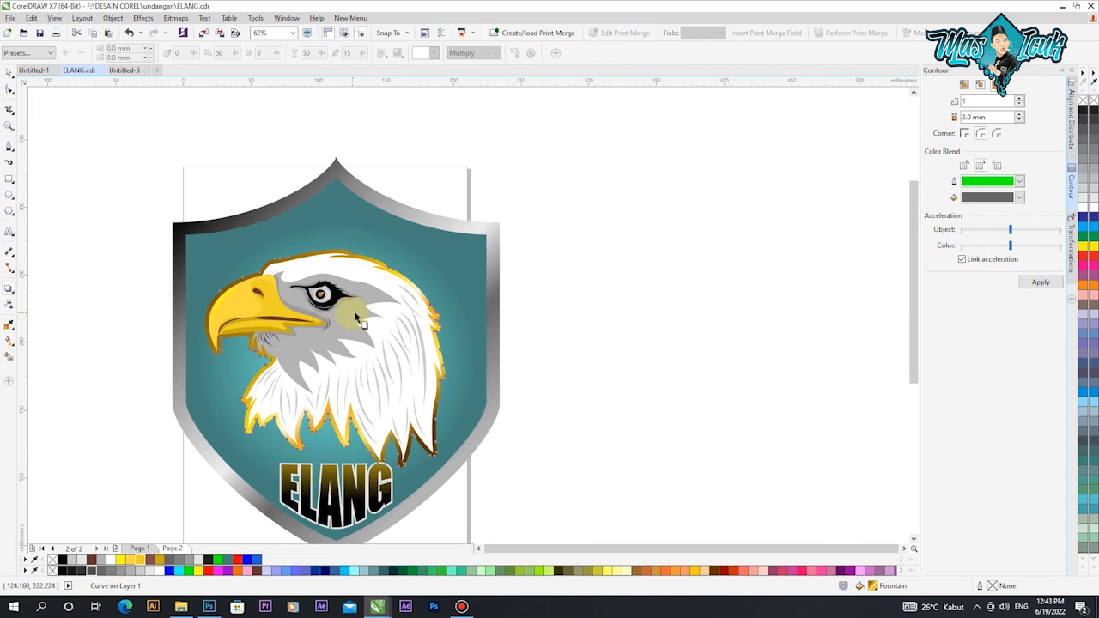
pyautogui.click(317, 376)
pyautogui.moveTo(362, 54); pyautogui.dragTo(330, 71)
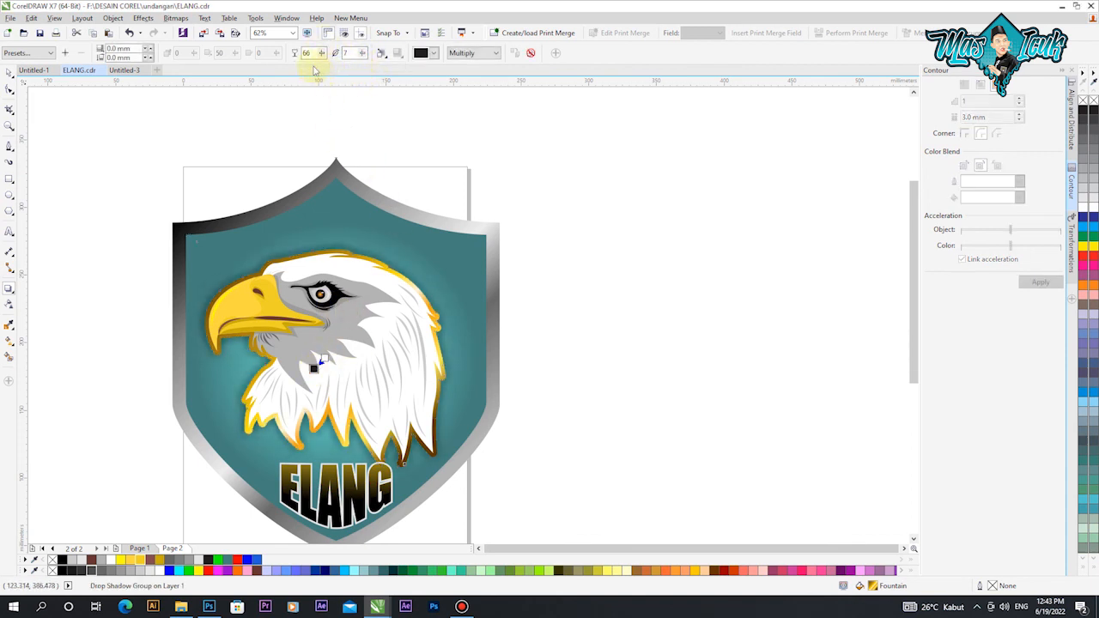
pyautogui.click(95, 143)
# Step: Move the whole eagle with its gold outline slightly higher inside the shield and deselect it
pyautogui.moveTo(346, 340)
pyautogui.mouseDown()
pyautogui.moveTo(513, 473)
pyautogui.moveTo(351, 335)
pyautogui.mouseUp()
pyautogui.click(604, 375)
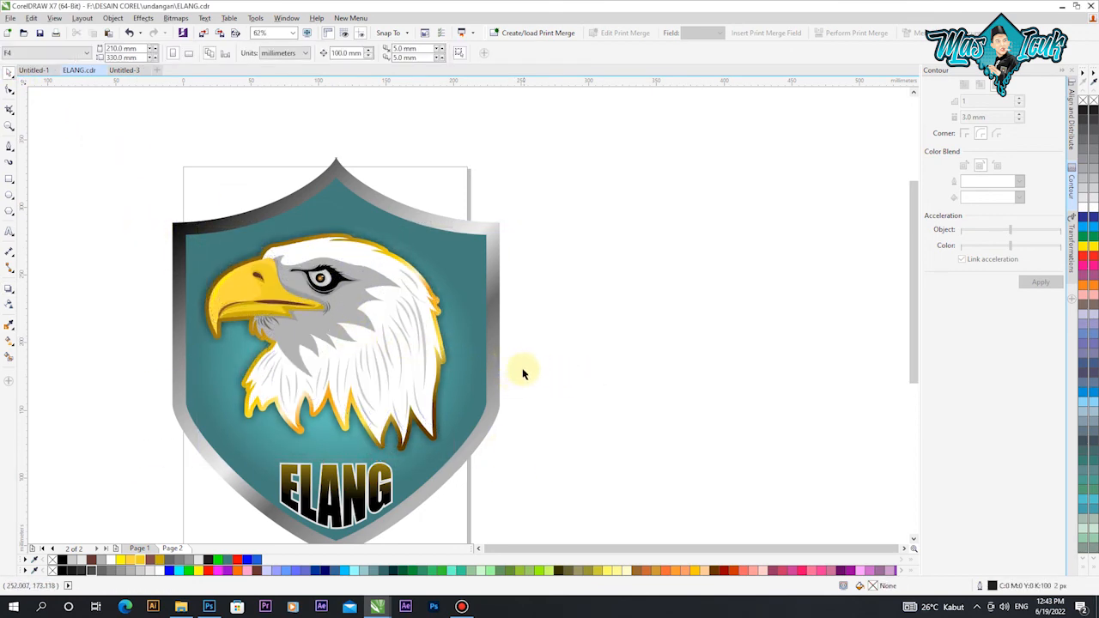
pyautogui.scroll(-1, 482, 364)
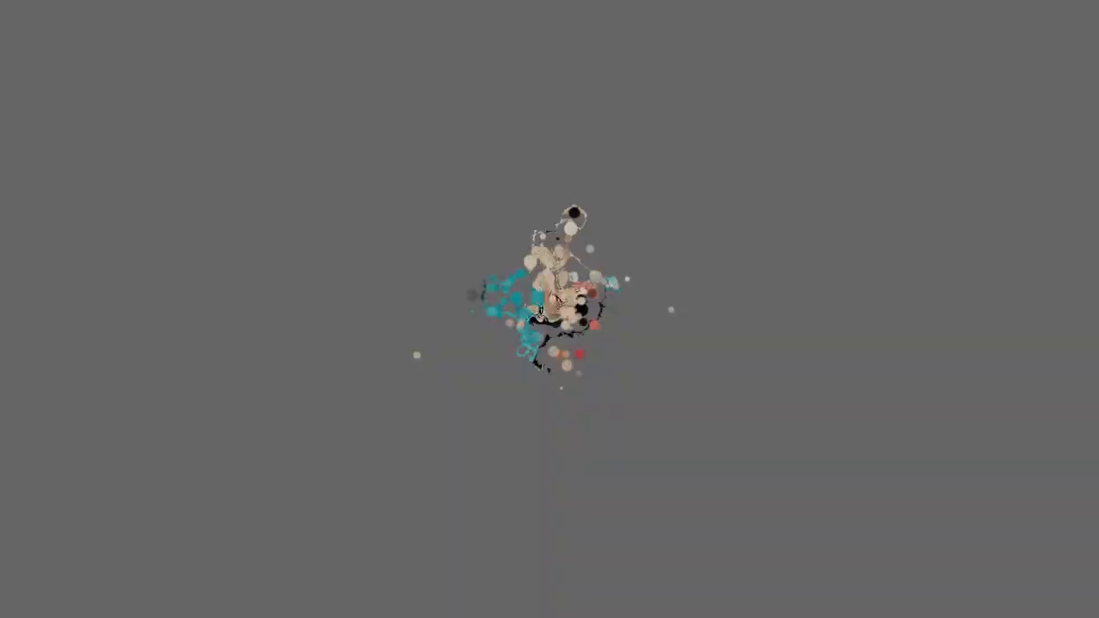